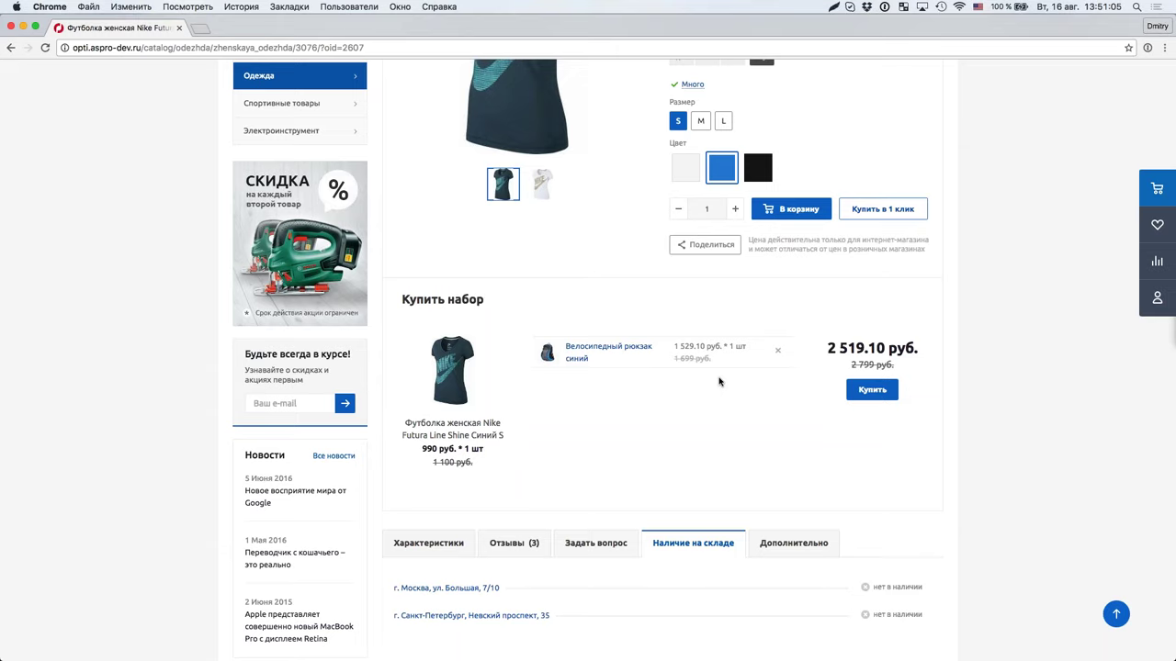
Step: Open the store locations page and zoom the map into the two Moscow stores
scroll(719, 381, "up", 5)
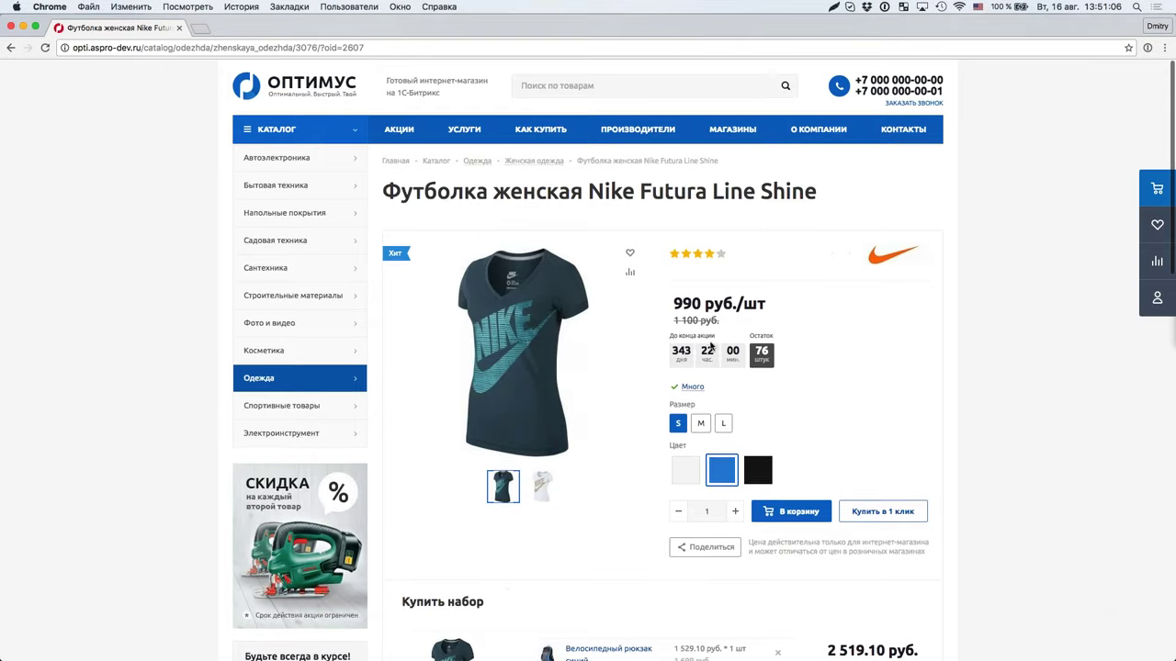
left_click(738, 131)
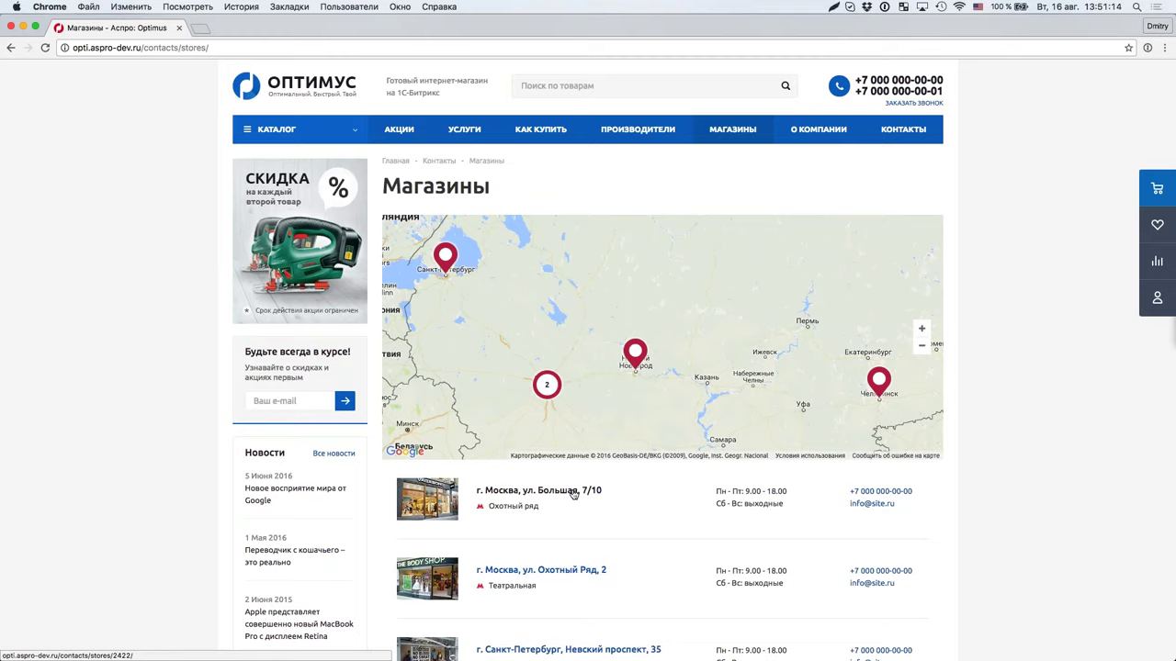
left_click(547, 384)
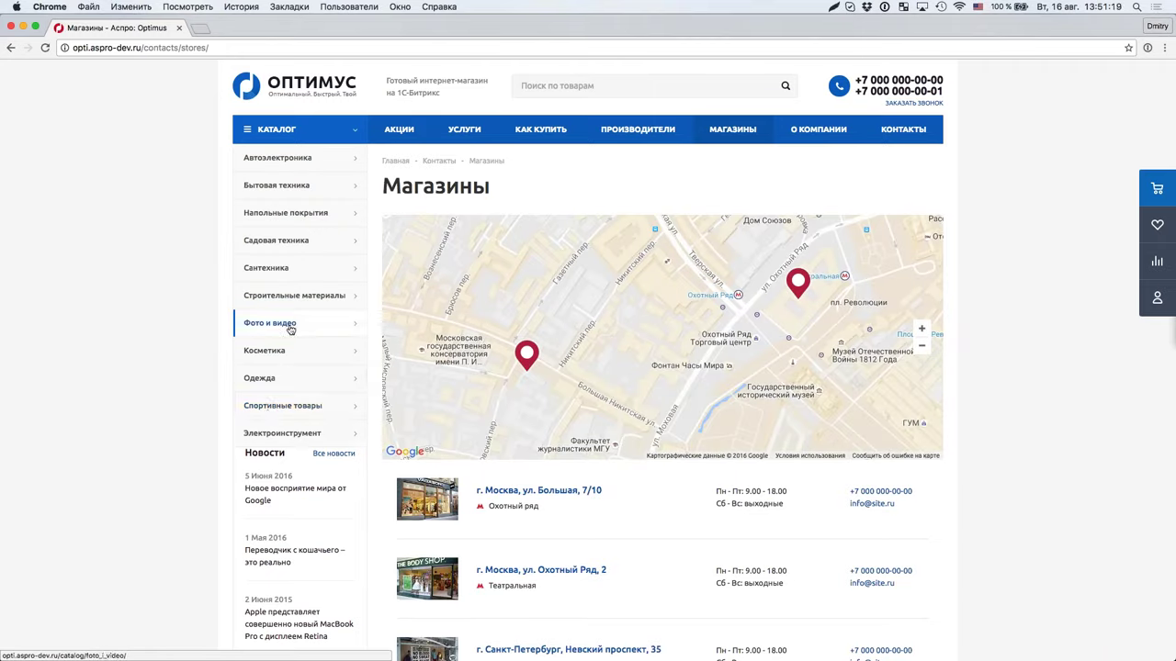
Step: Browse the catalog through Ламинат and Холодильники to the Атлант 2822-80 product page
mouse_move(273, 354)
mouse_move(303, 412)
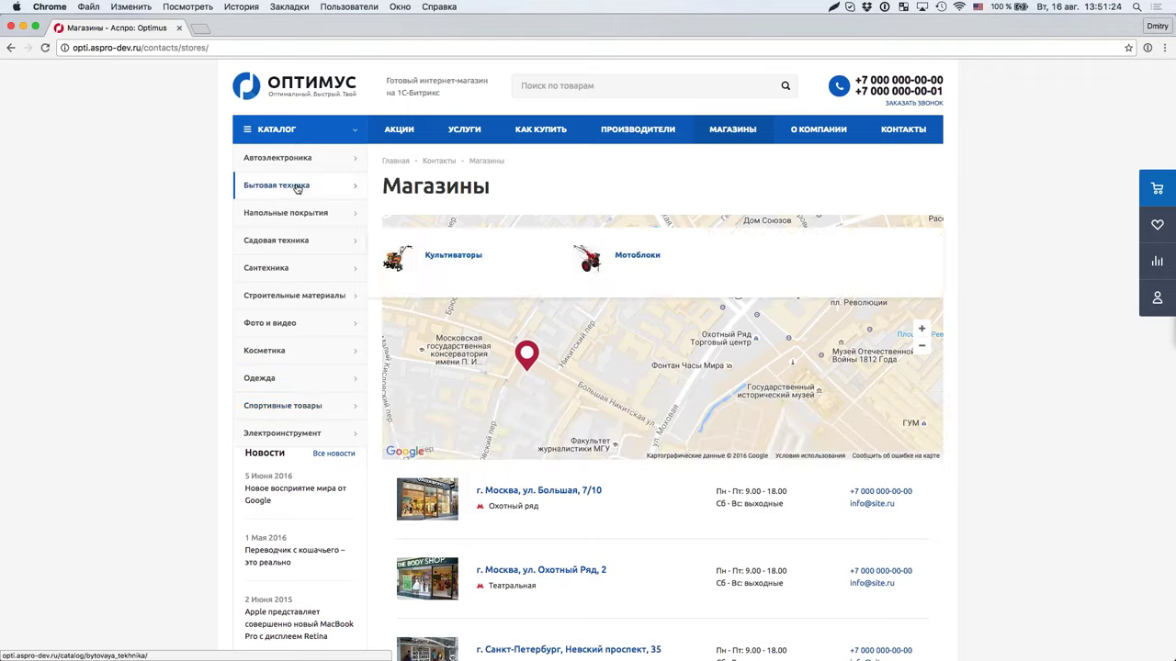
mouse_move(297, 218)
left_click(444, 231)
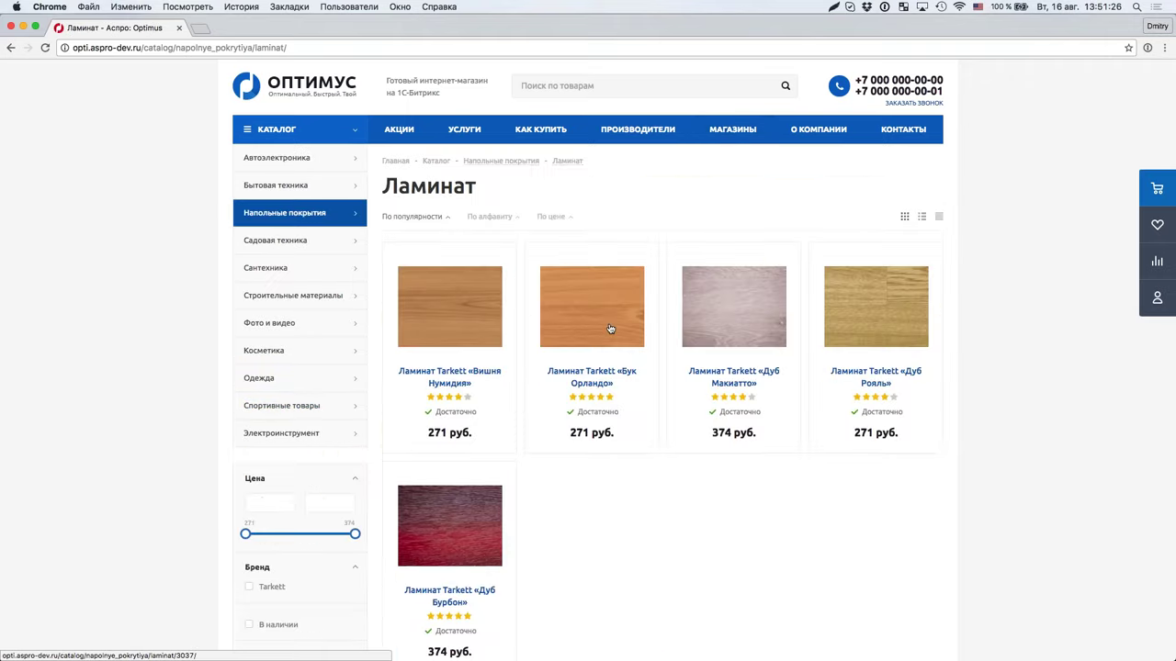
mouse_move(240, 186)
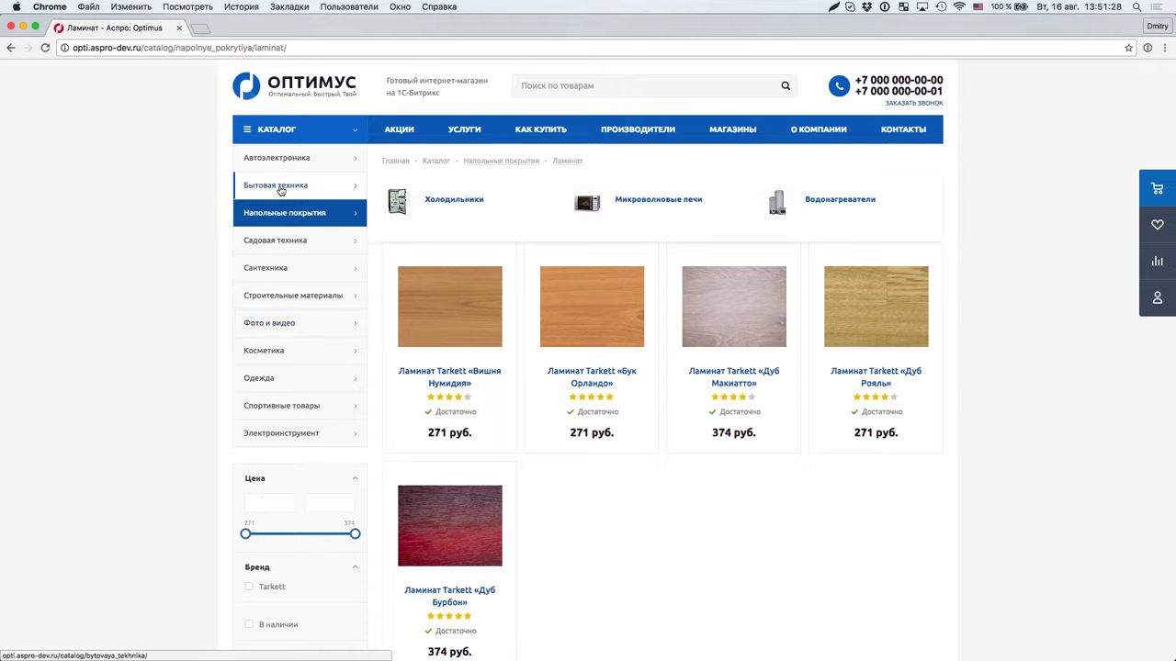
left_click(470, 203)
left_click(876, 308)
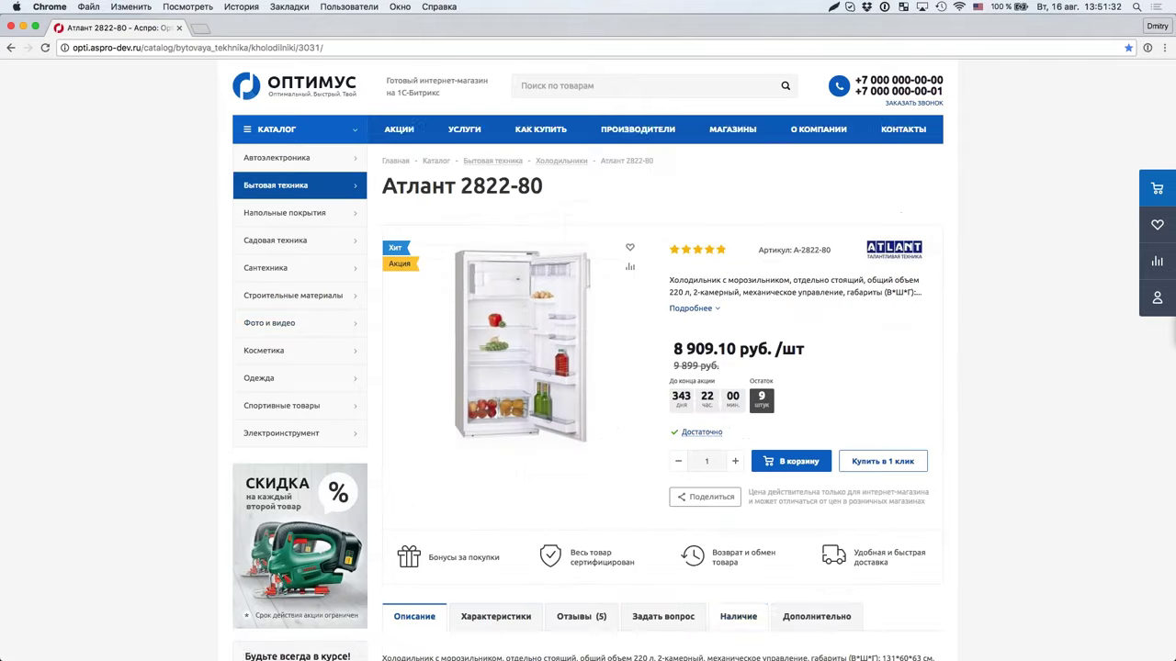
Step: Show the Атлант 2822-80 stock availability on its Наличие tab
left_click(701, 431)
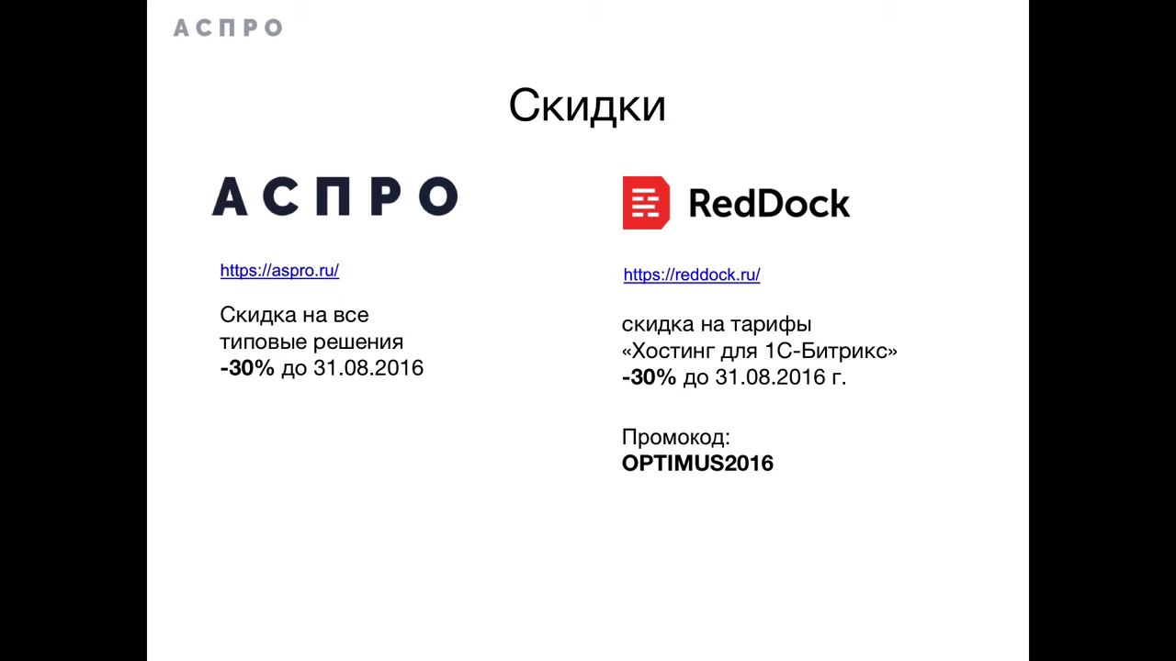
Step: End the PowerPoint slide show after the last slide and return to the refrigerator page
left_click(454, 433)
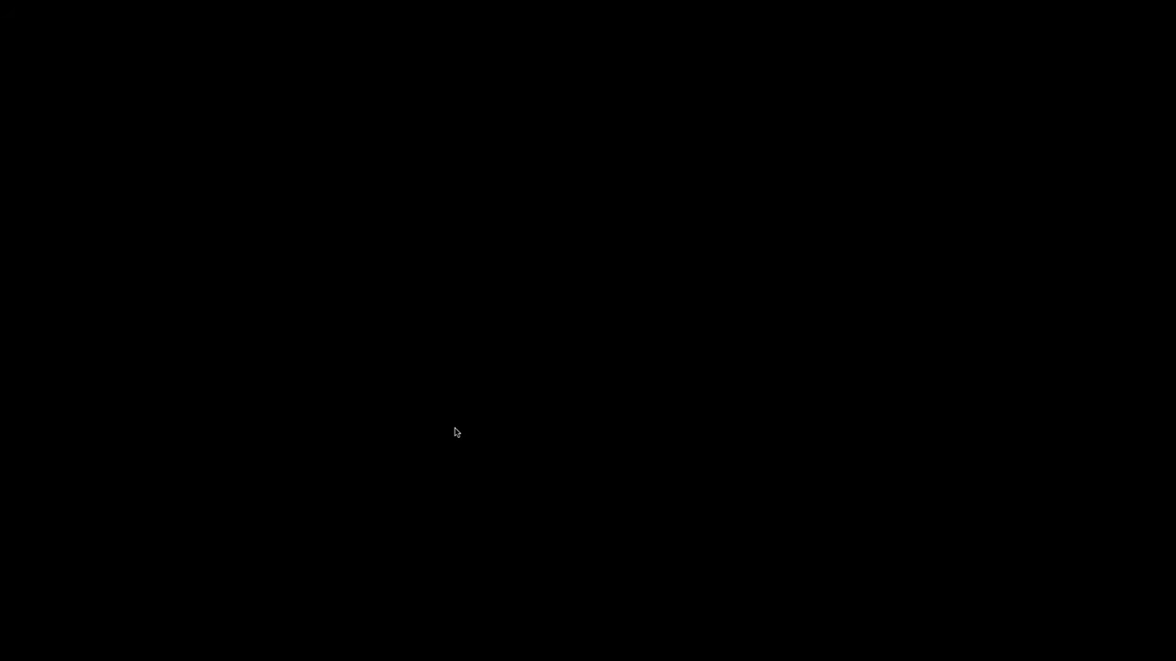
left_click(455, 433)
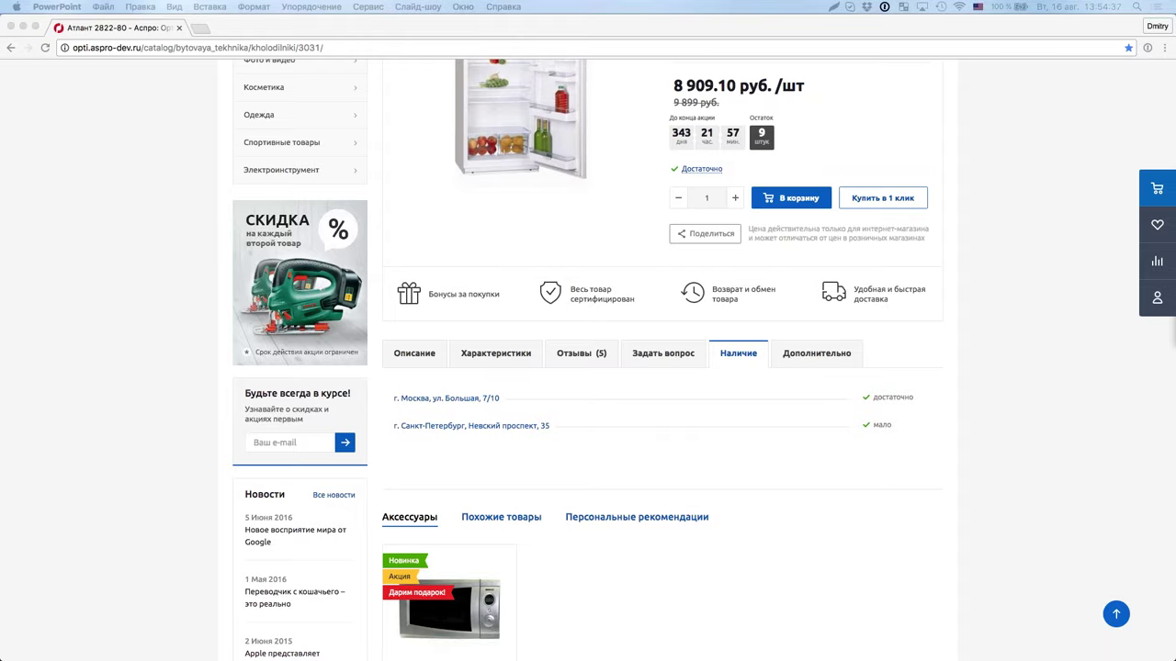
Step: Search Google for 'идеальный выходной' in a new tab
left_click(203, 33)
type("и")
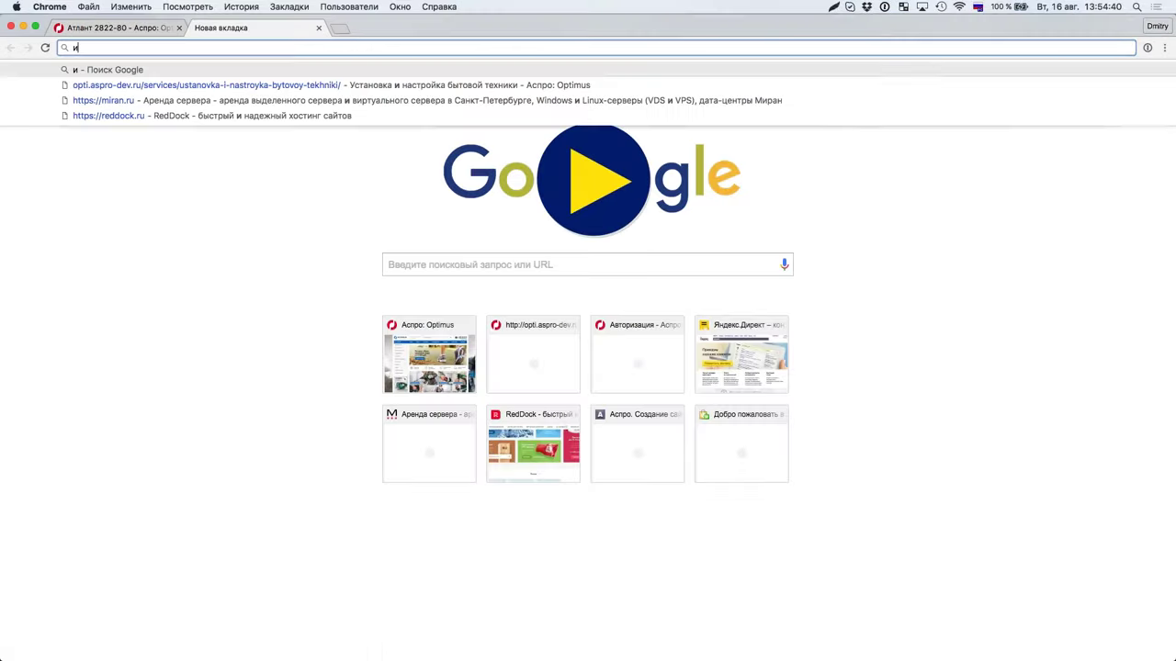
type("деальный")
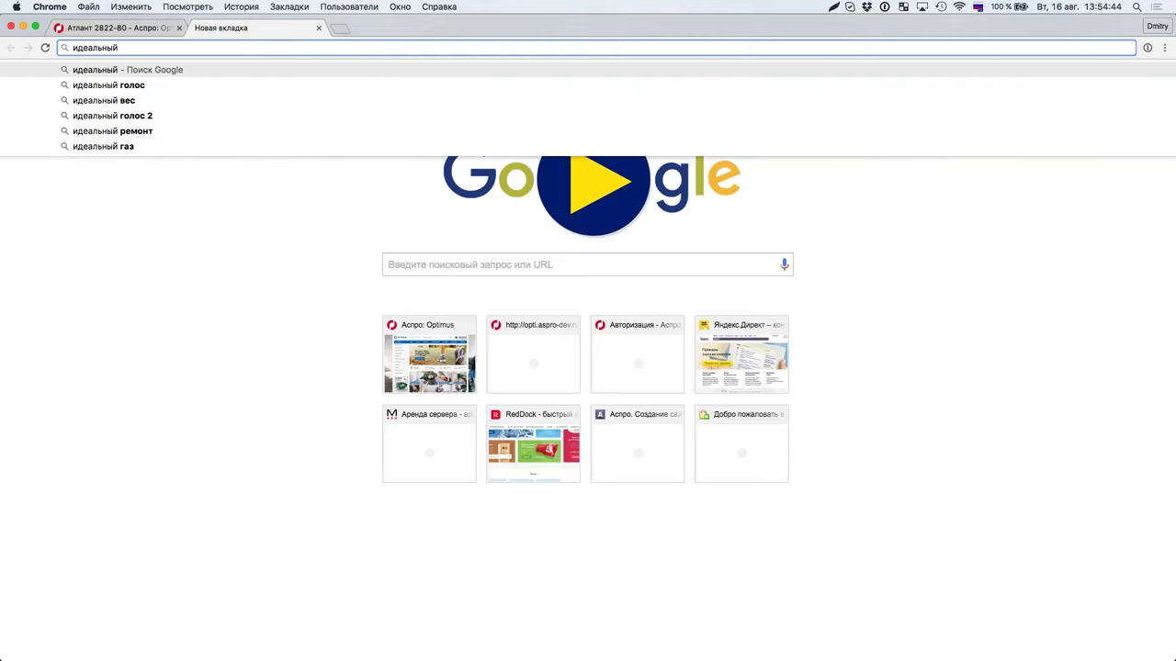
type(" выходной")
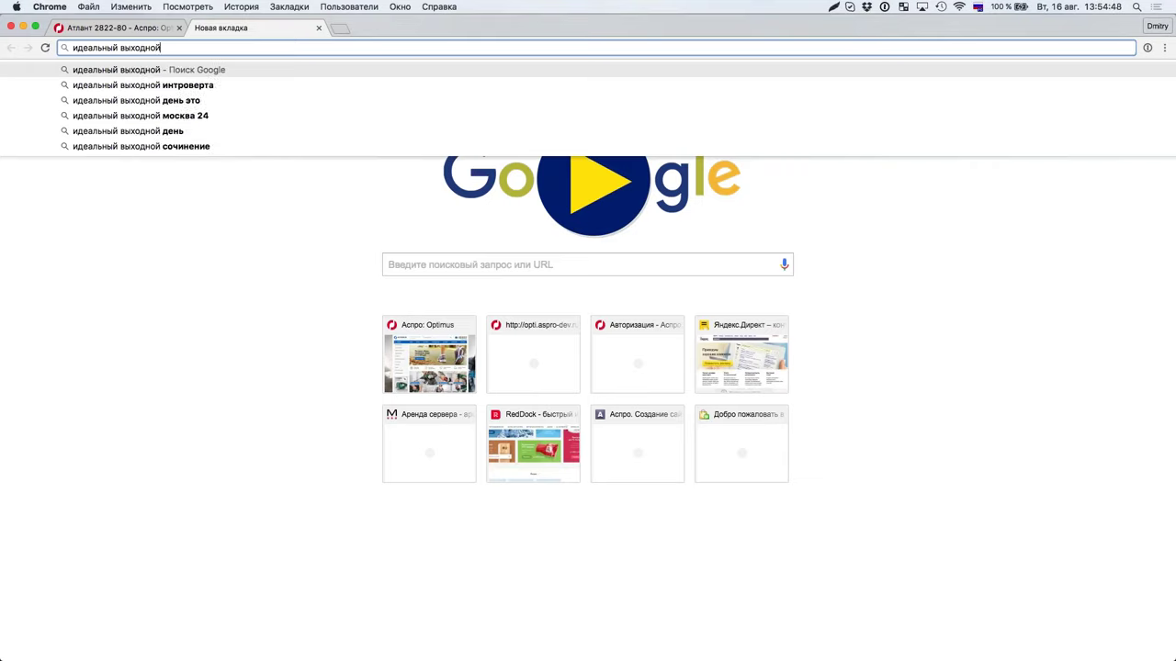
key("Return")
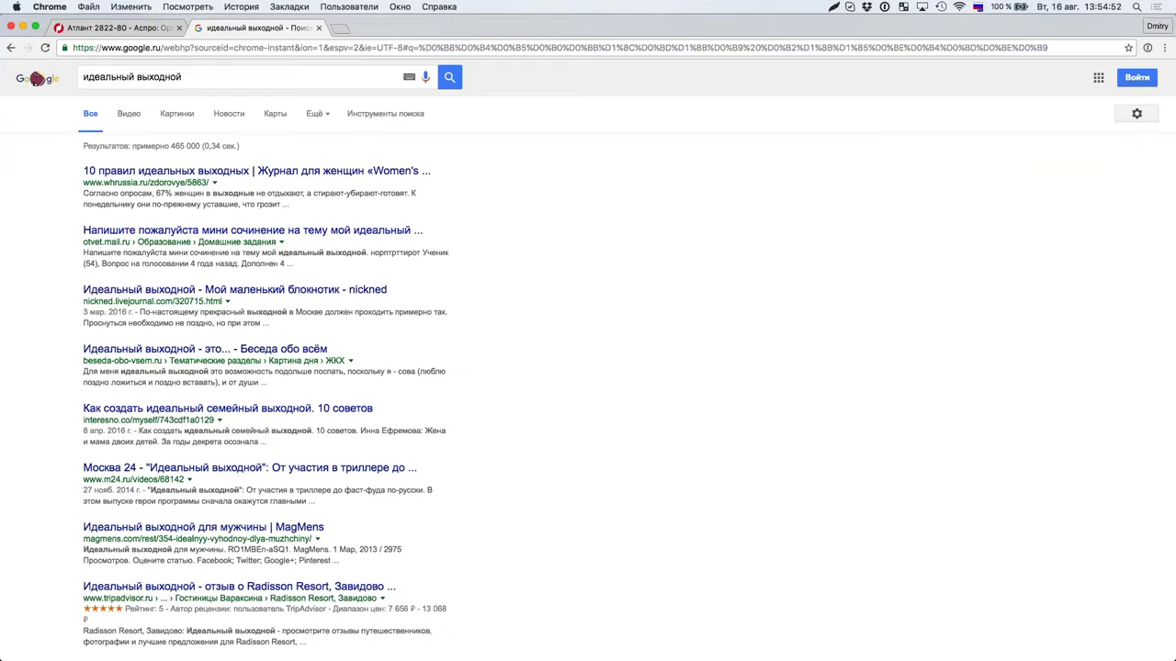
Step: Go to the address идеальныйвыходной.рф
key("super+l")
type("и")
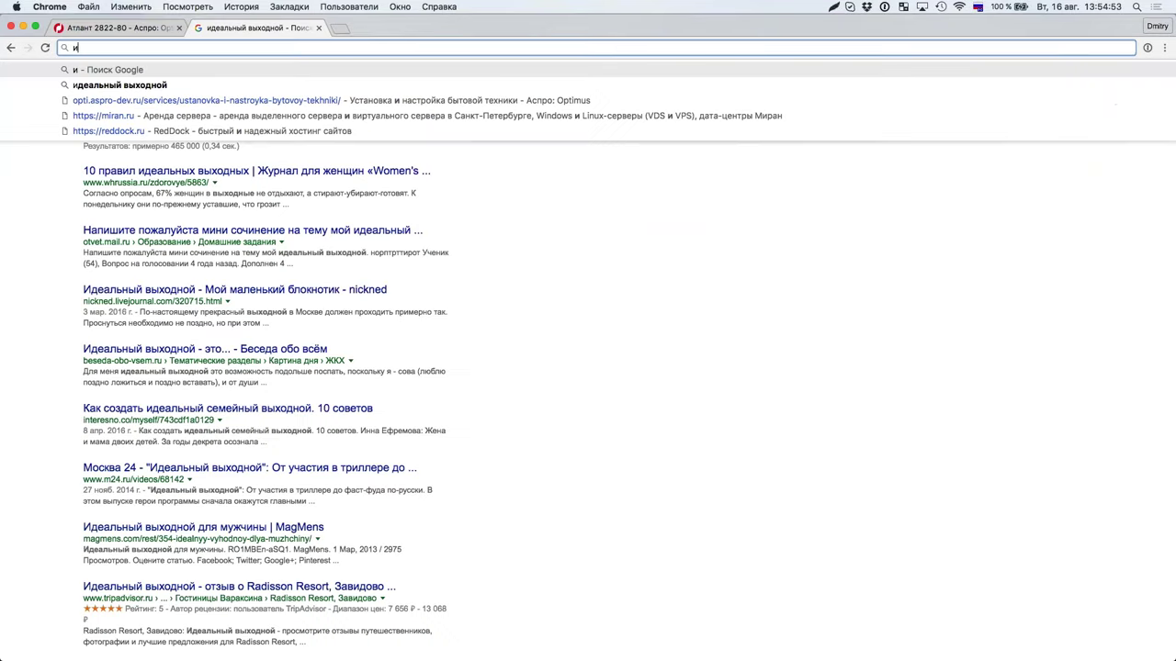
type("деальныйвыходной.рф")
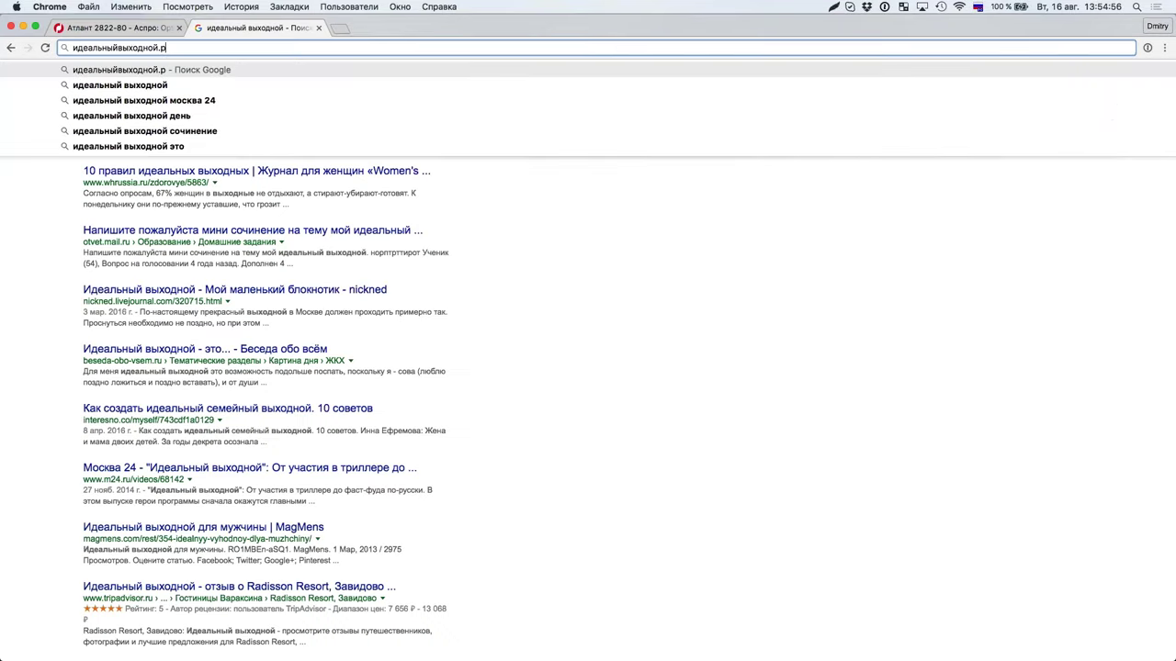
key("Return")
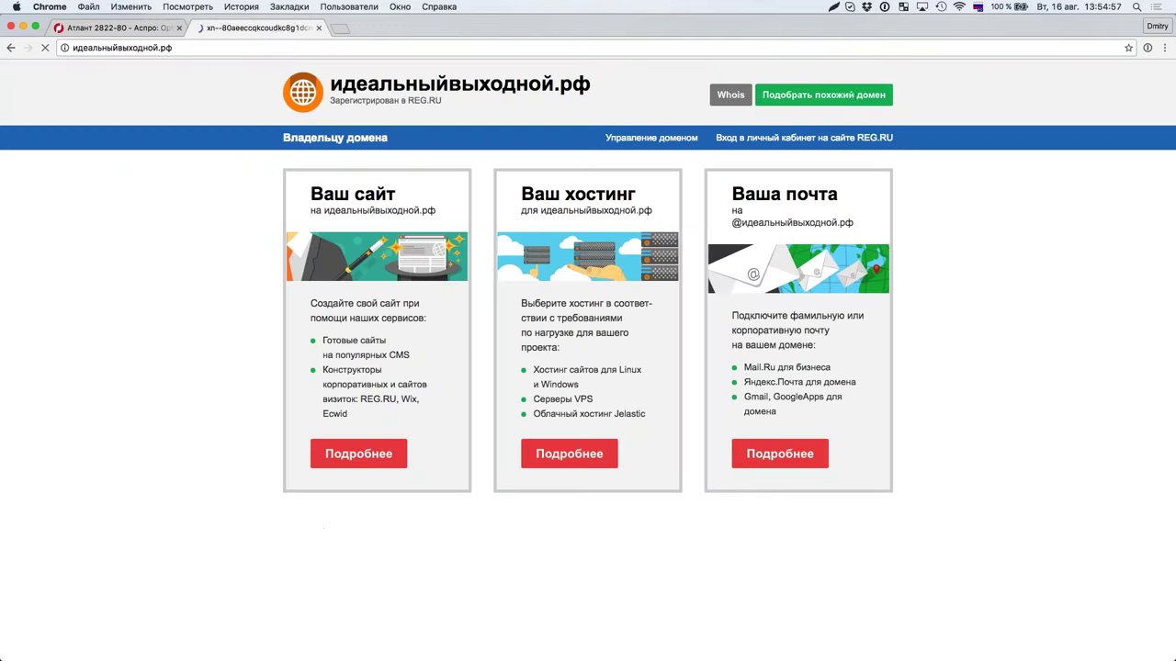
Step: Insert a hyphen to load идеальный-выходной.рф, which ends in ERR_TOO_MANY_REDIRECTS
left_click(113, 48)
left_click(113, 47)
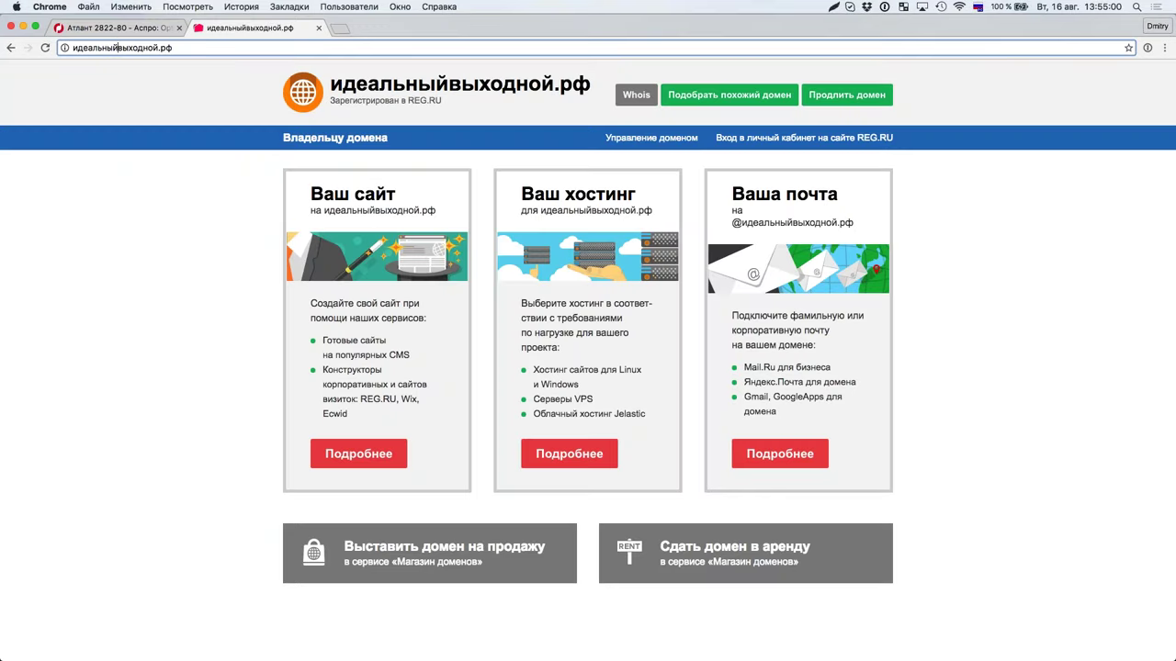
type("-")
key("Return")
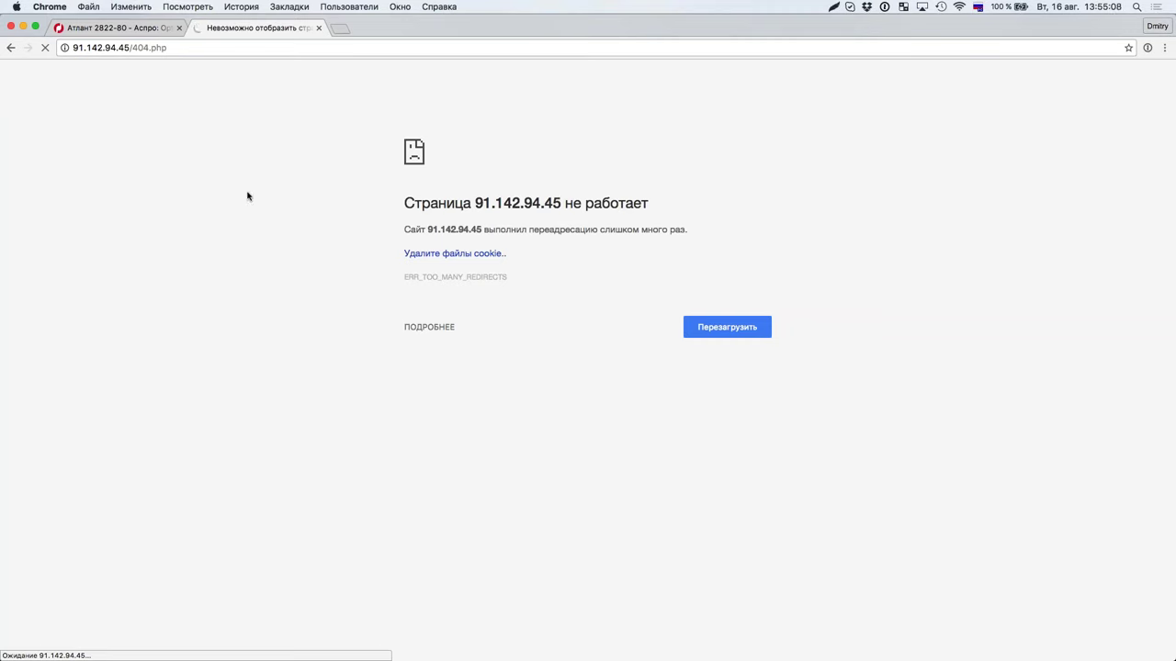
Step: Close the redirect-error tab to return to the fridge page, then show all desktops
left_click(319, 29)
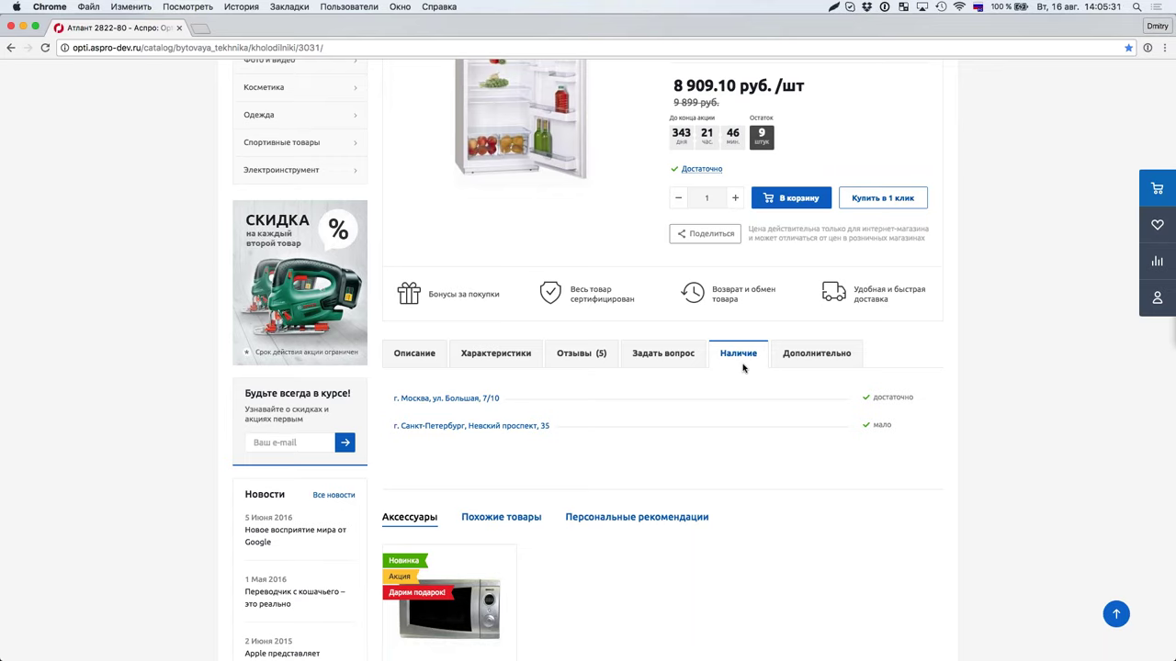
key("ctrl+Up")
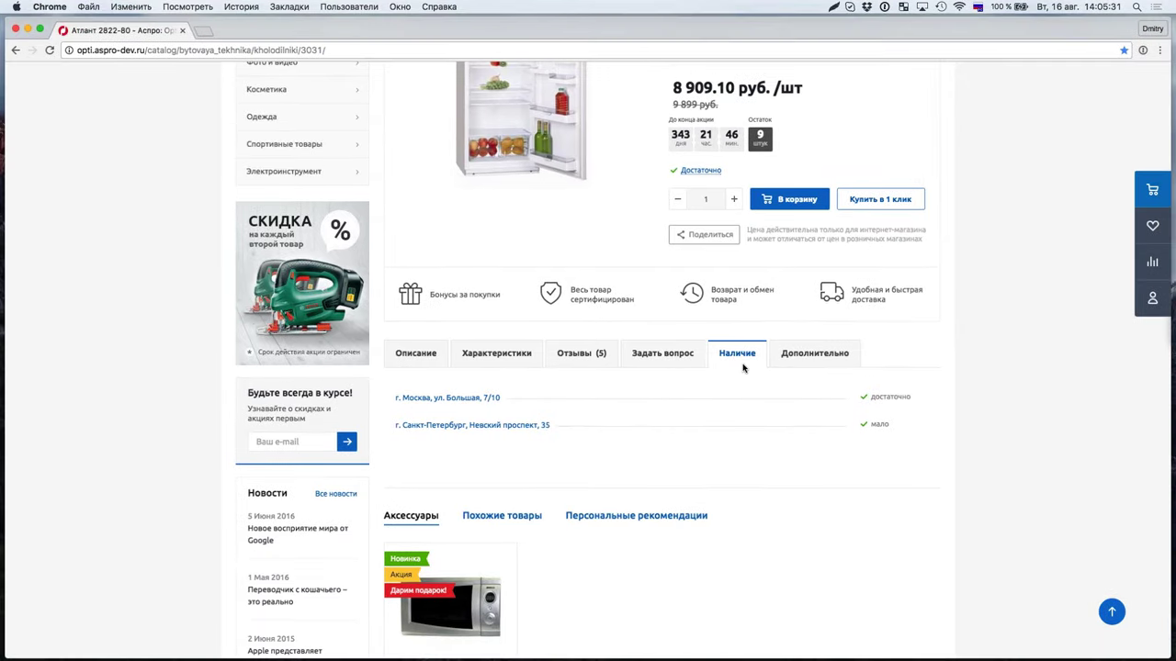
key("ctrl+Up")
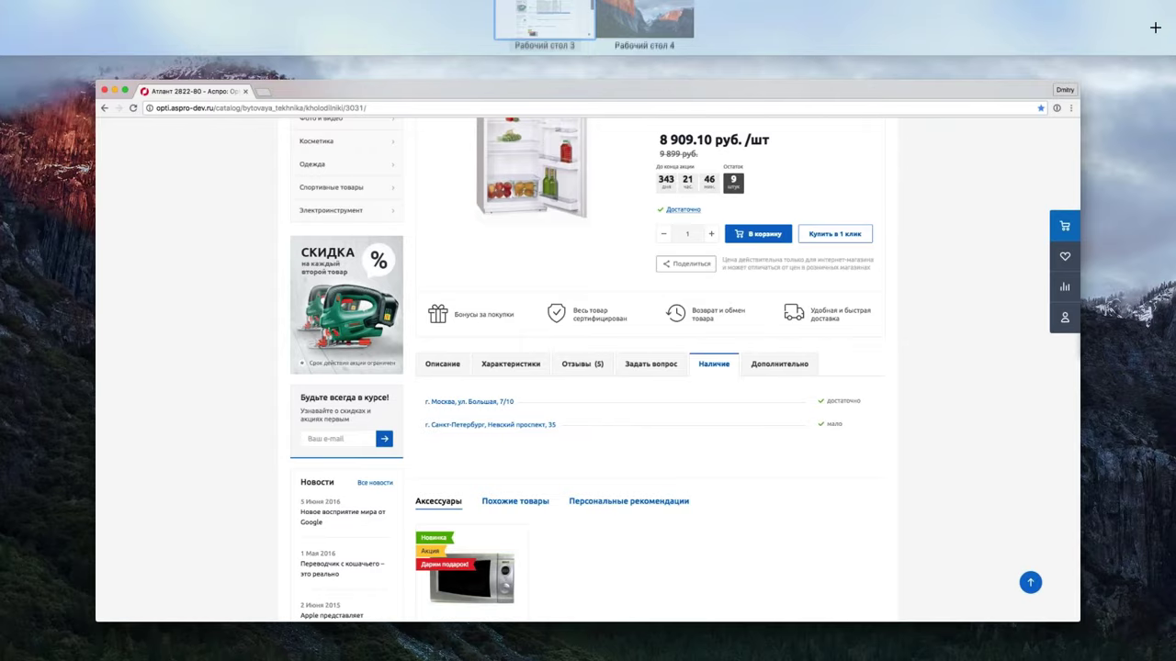
Step: Open Список сайтов under Настройки продукта > Сайты, then switch to the public storefront
left_click(555, 181)
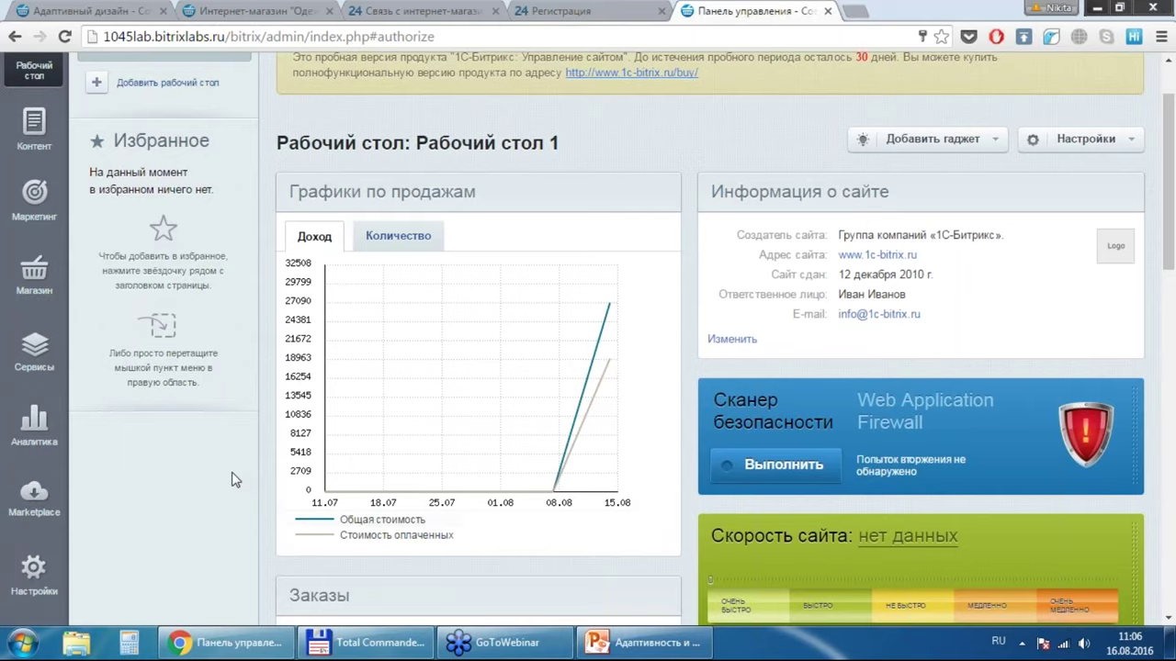
key("alt+shift")
left_click(37, 585)
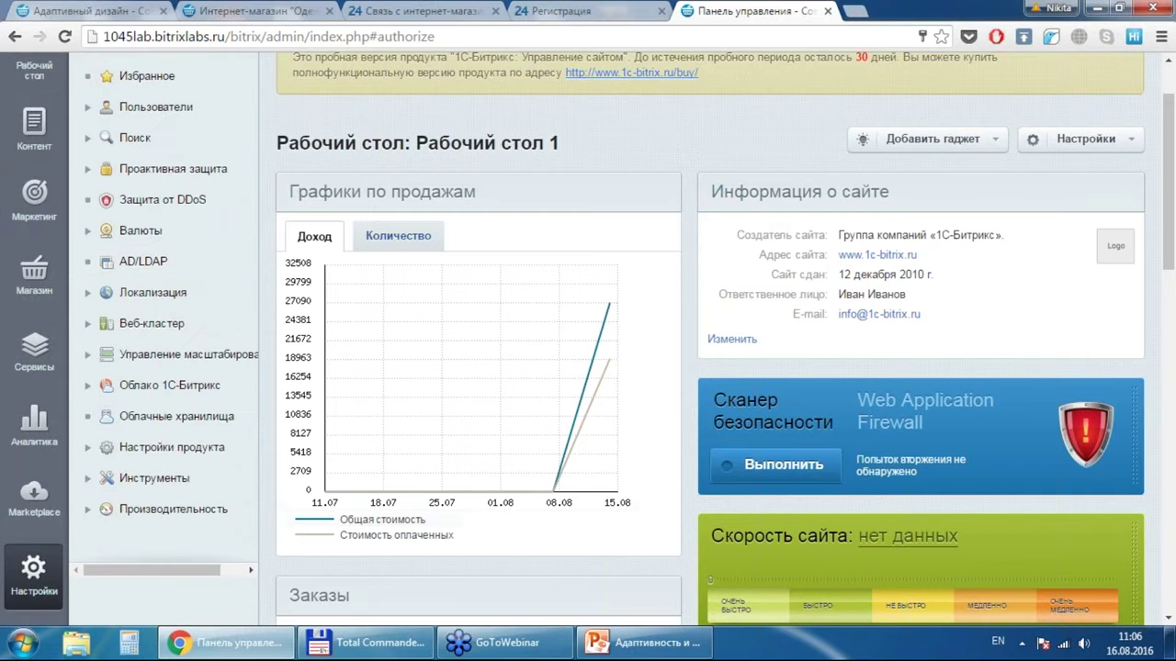
left_click(99, 452)
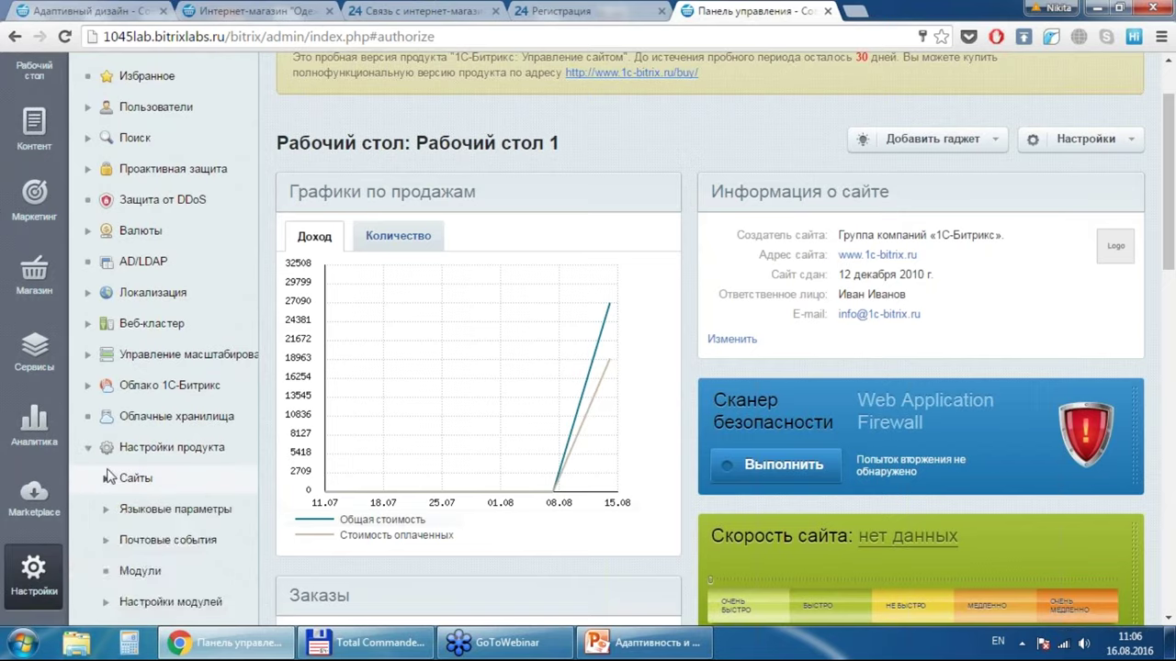
left_click(135, 479)
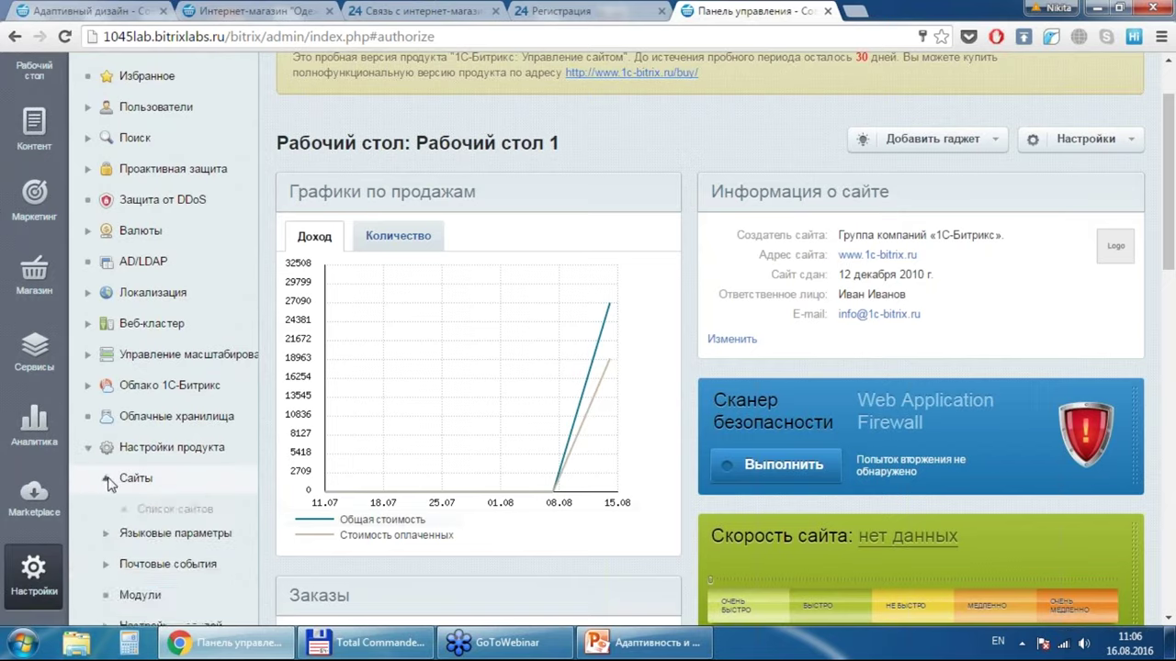
left_click(151, 509)
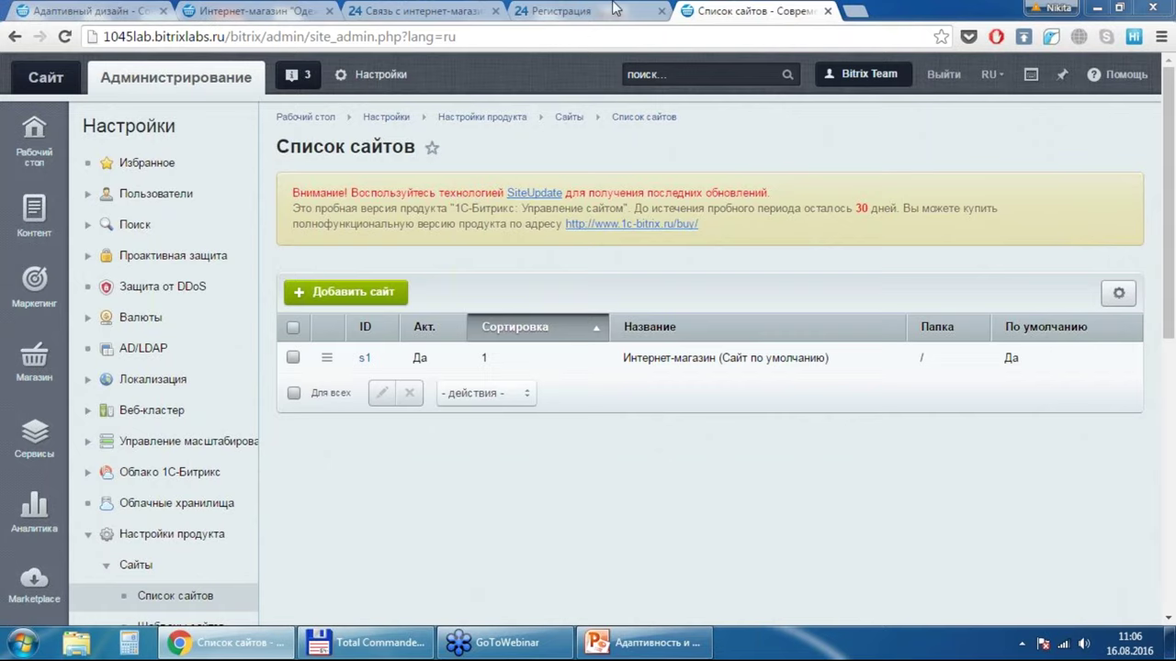
left_click(32, 81)
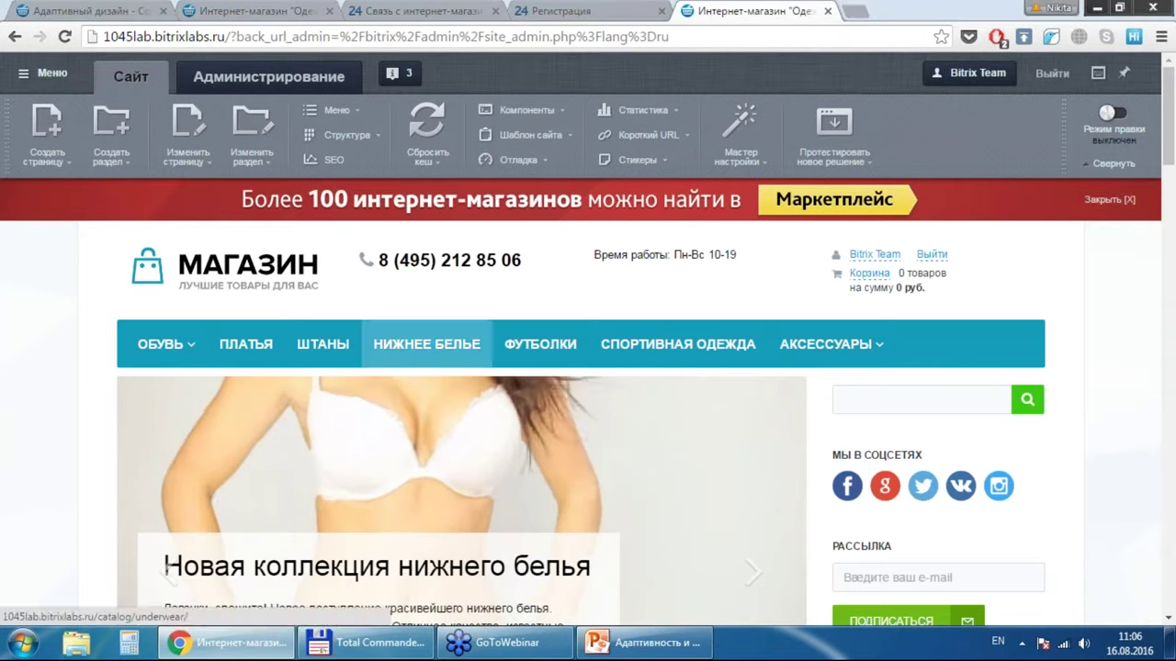
Step: Dismiss the marketplace banner and admin toolbar, then return to Администрирование's site list
left_click(1110, 199)
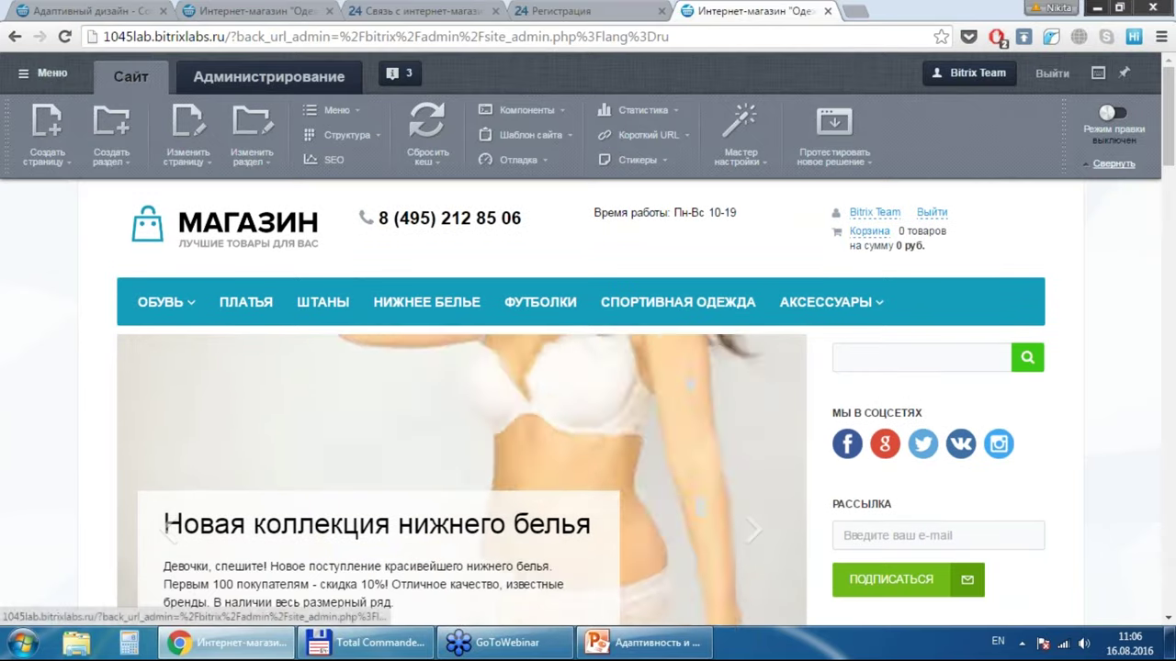
left_click(1113, 163)
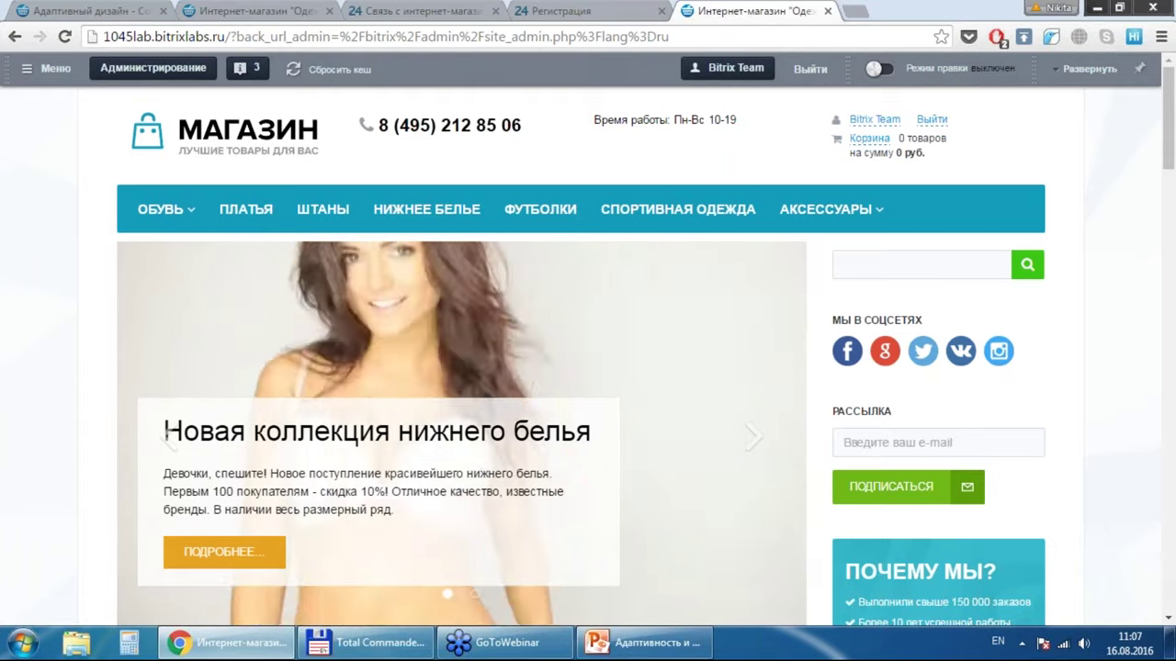
scroll(587, 368, "down", 2)
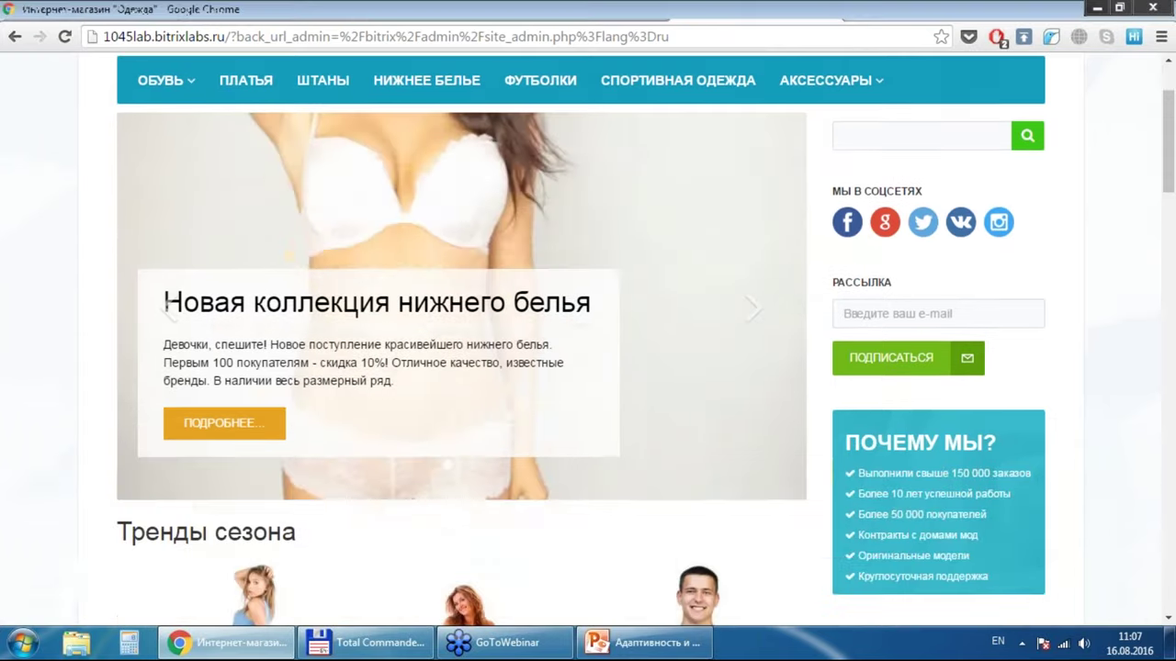
scroll(588, 368, "up", 2)
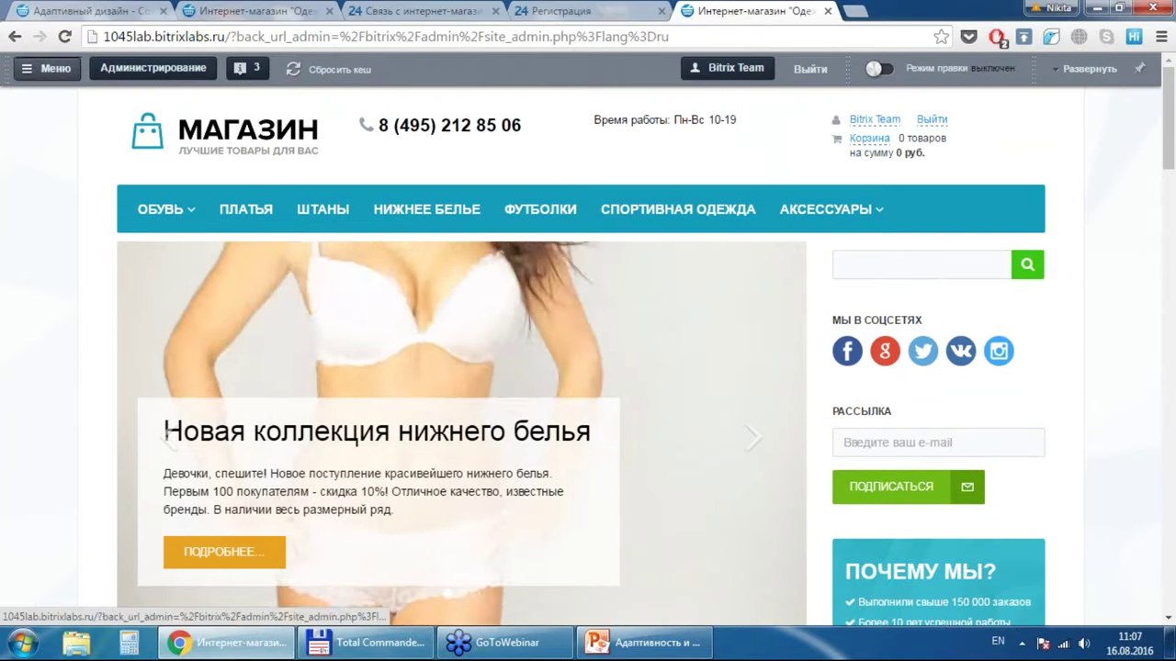
left_click(147, 70)
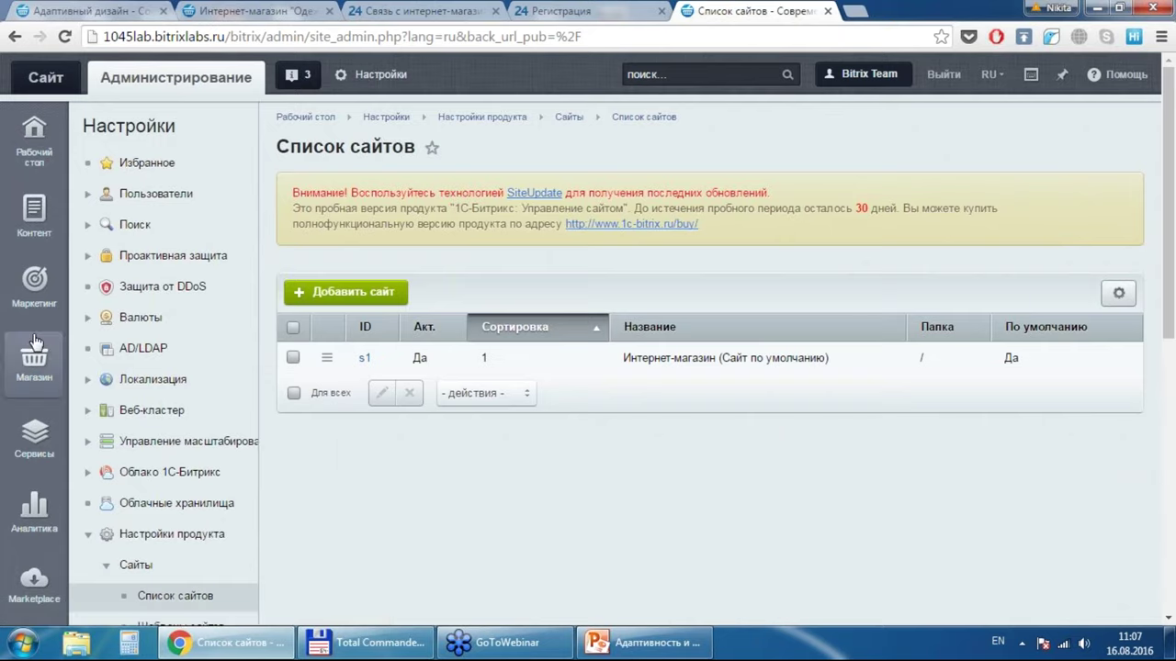
Step: Show Маркетинг tools, collapse Автоконтекст and Товарный маркетинг, and open Пульс конверсии
left_click(34, 289)
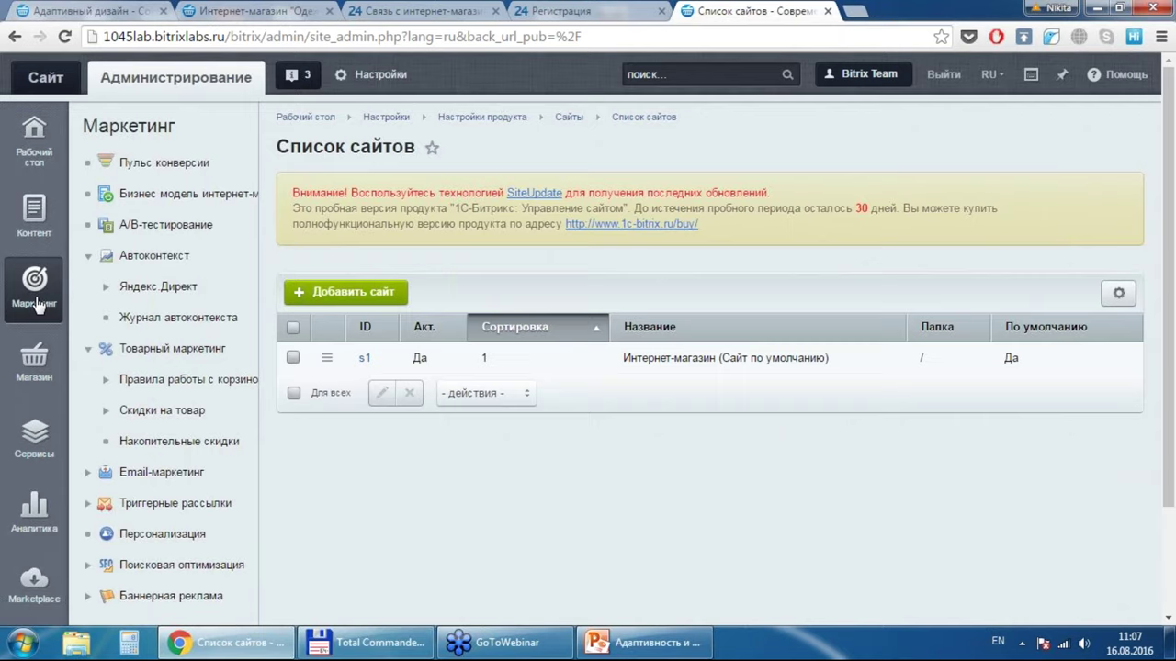
left_click(89, 260)
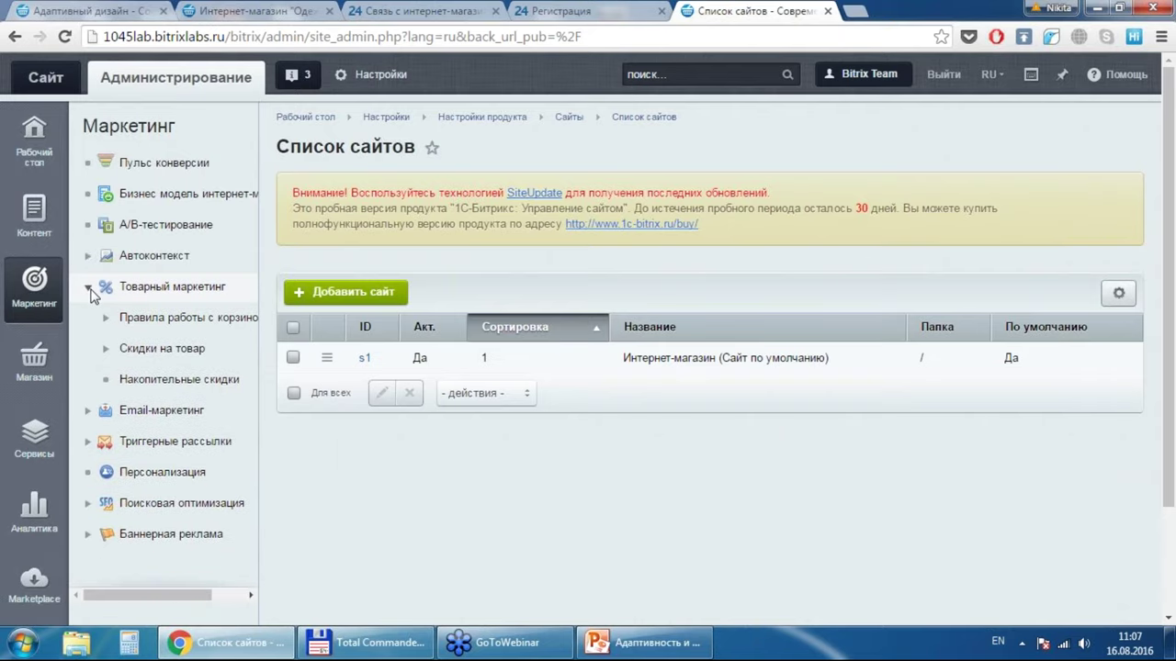
left_click(89, 288)
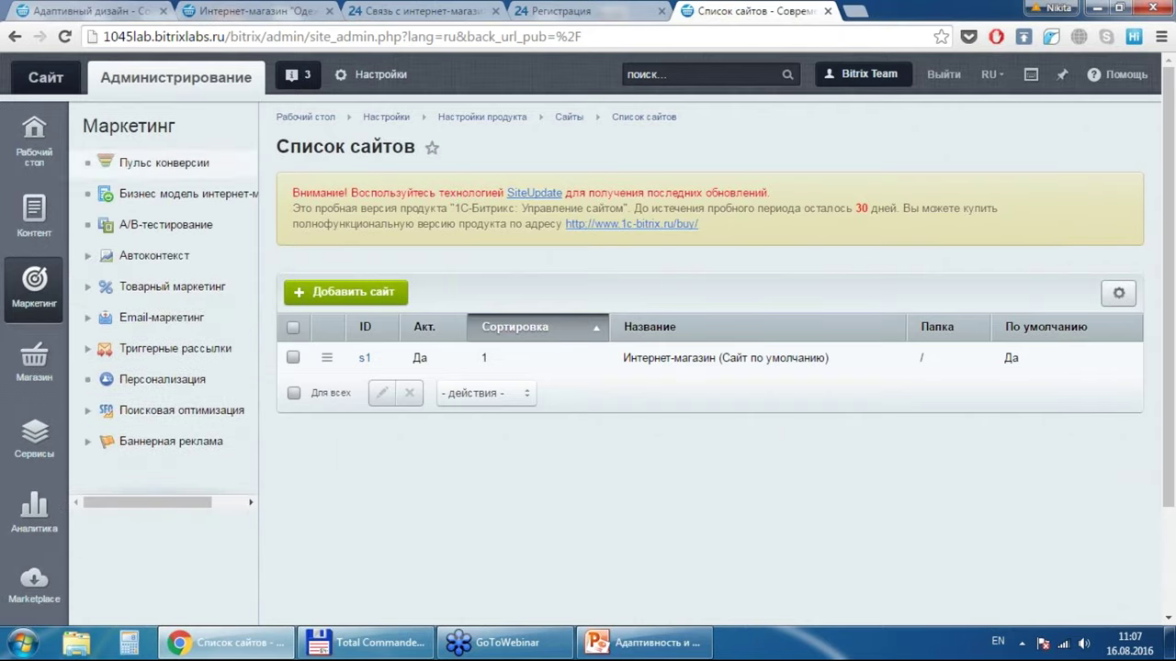
left_click(144, 166)
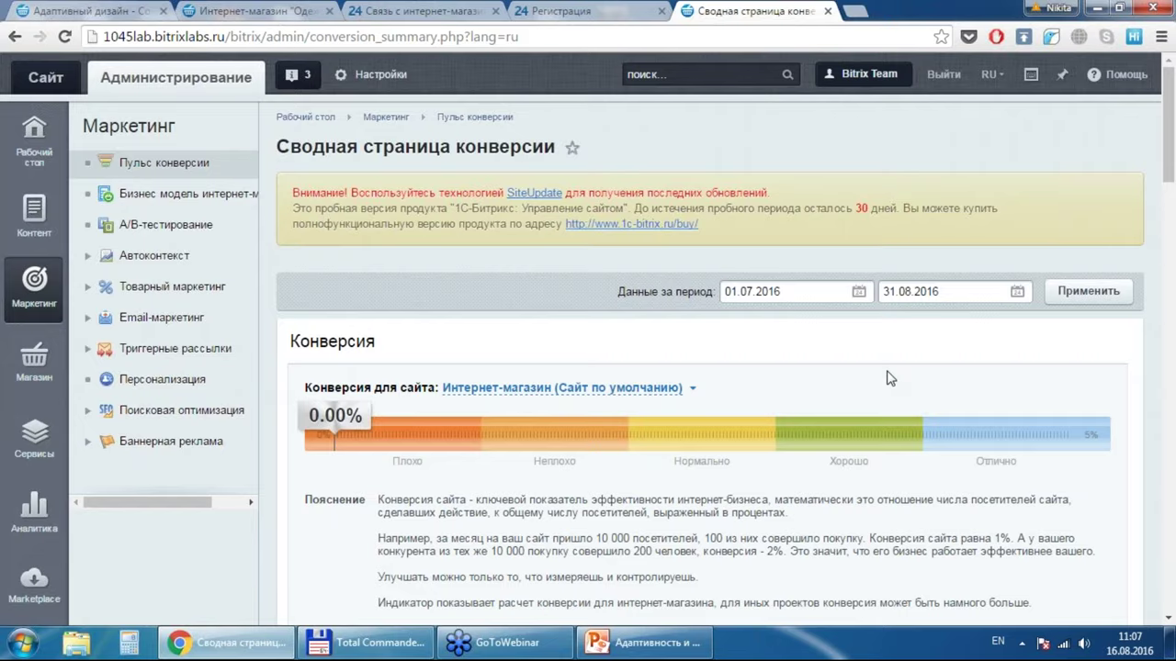
Step: Scroll through the 0.00% conversion gauge and the Общая конверсия chart
scroll(888, 379, "down", 2)
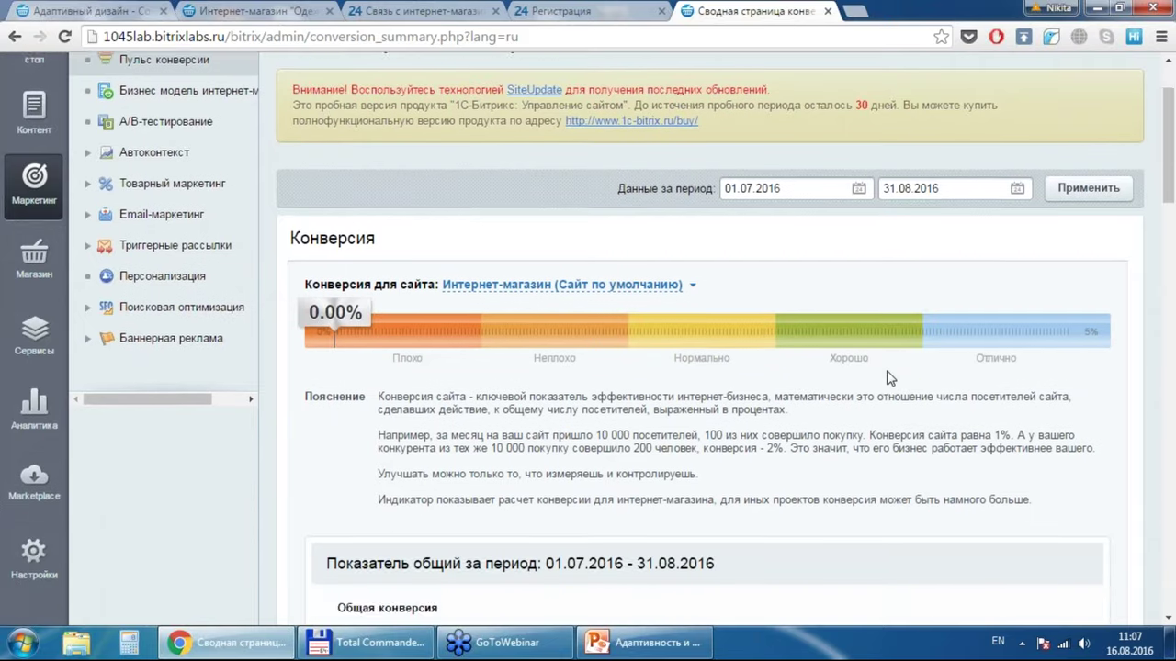
scroll(888, 379, "down", 3)
scroll(888, 378, "up", 3)
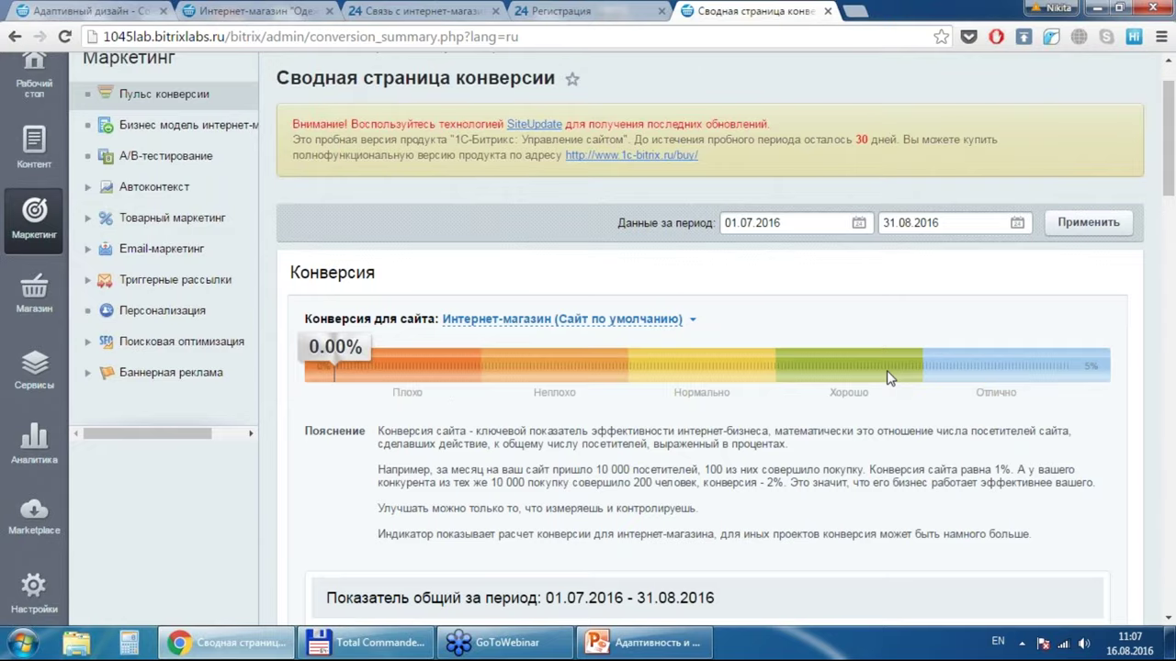
scroll(889, 379, "down", 3)
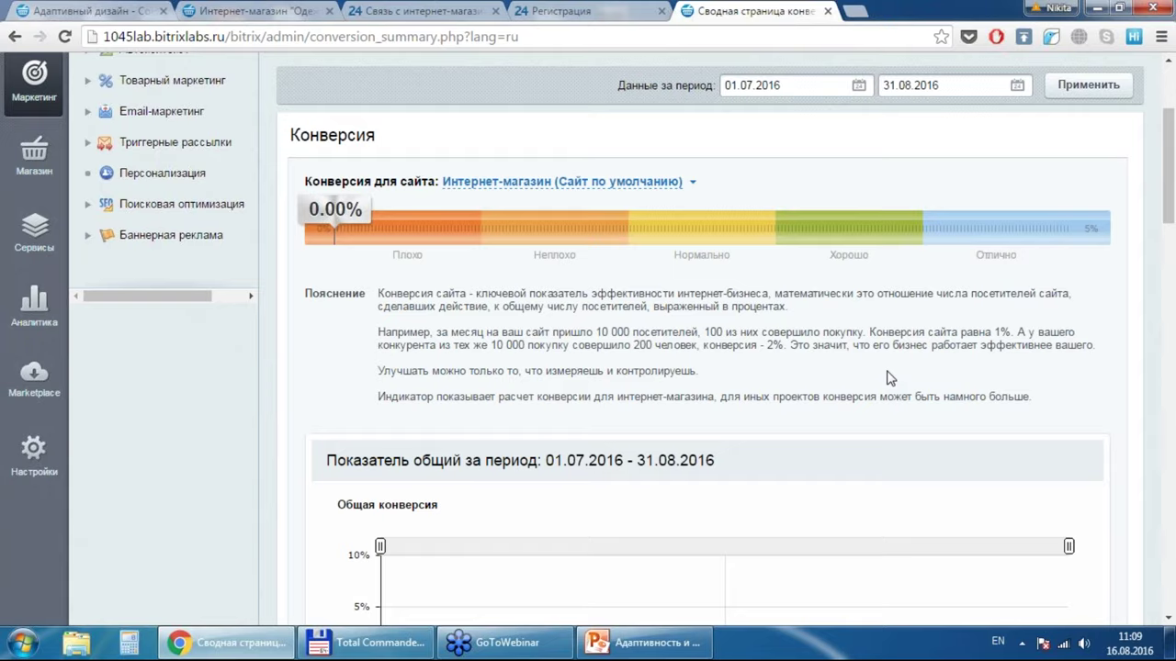
Step: Show the options for breaking conversion down by visitor devices or by traffic sources
scroll(889, 377, "up", 2)
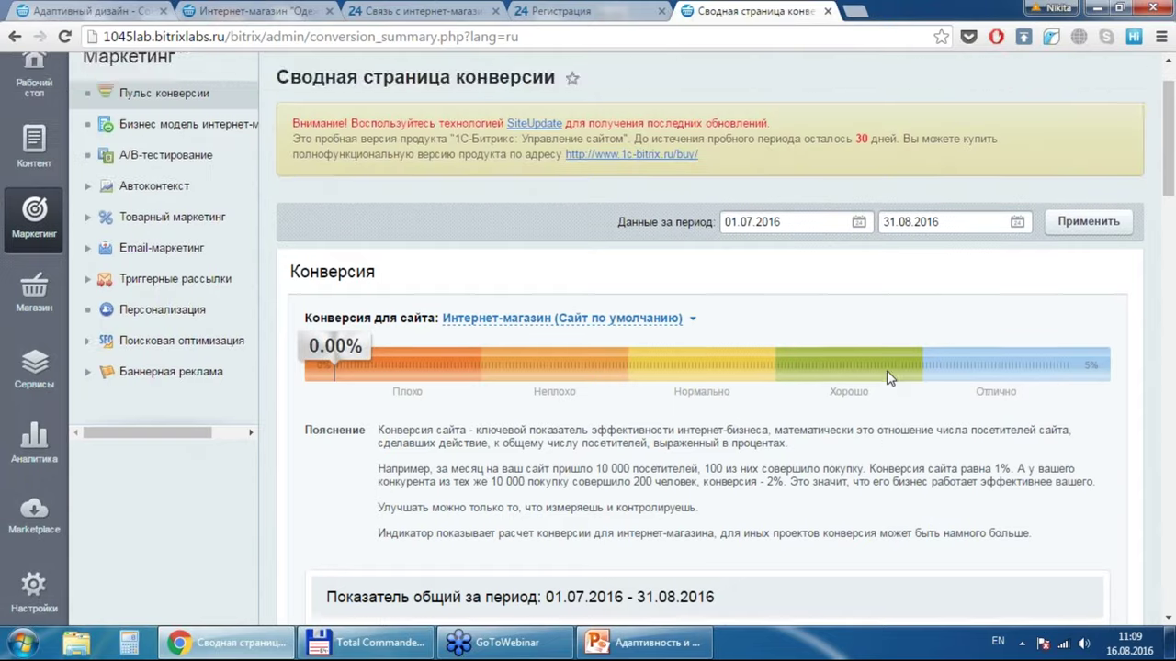
scroll(890, 377, "down", 5)
scroll(889, 377, "up", 7)
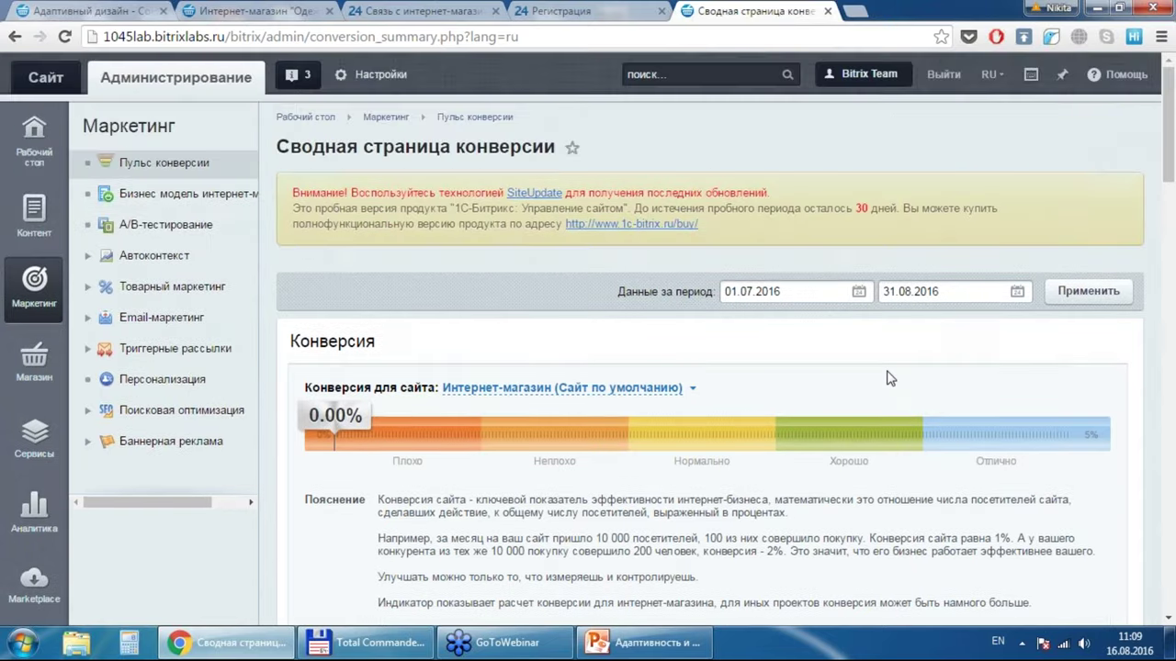
scroll(890, 377, "down", 6)
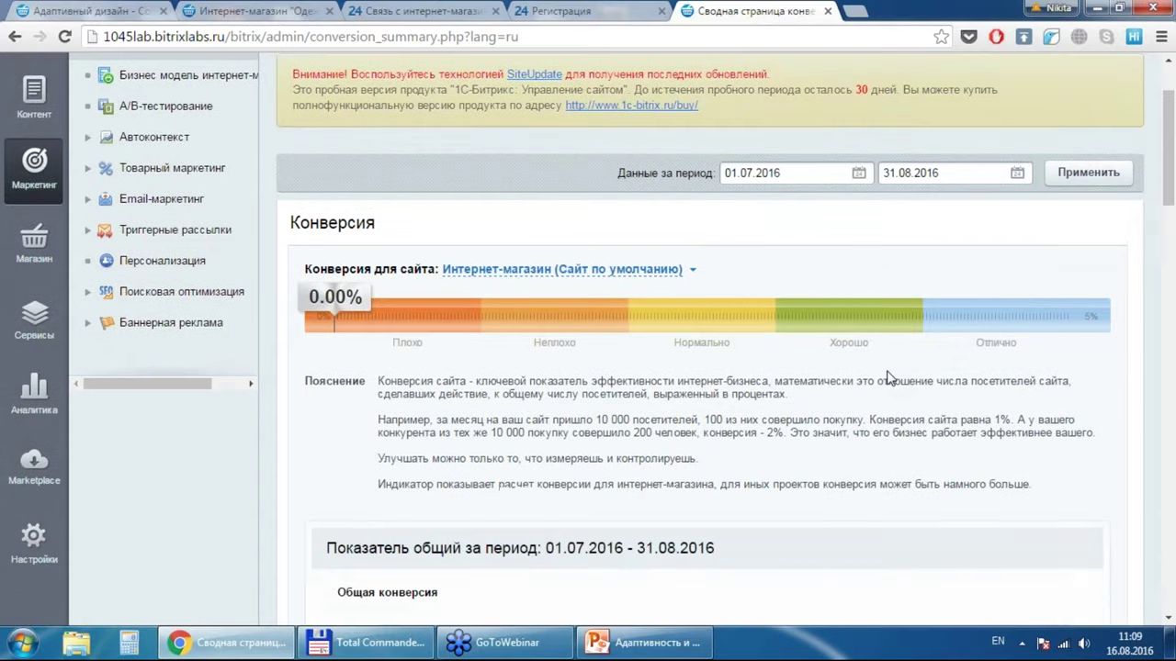
scroll(889, 377, "down", 5)
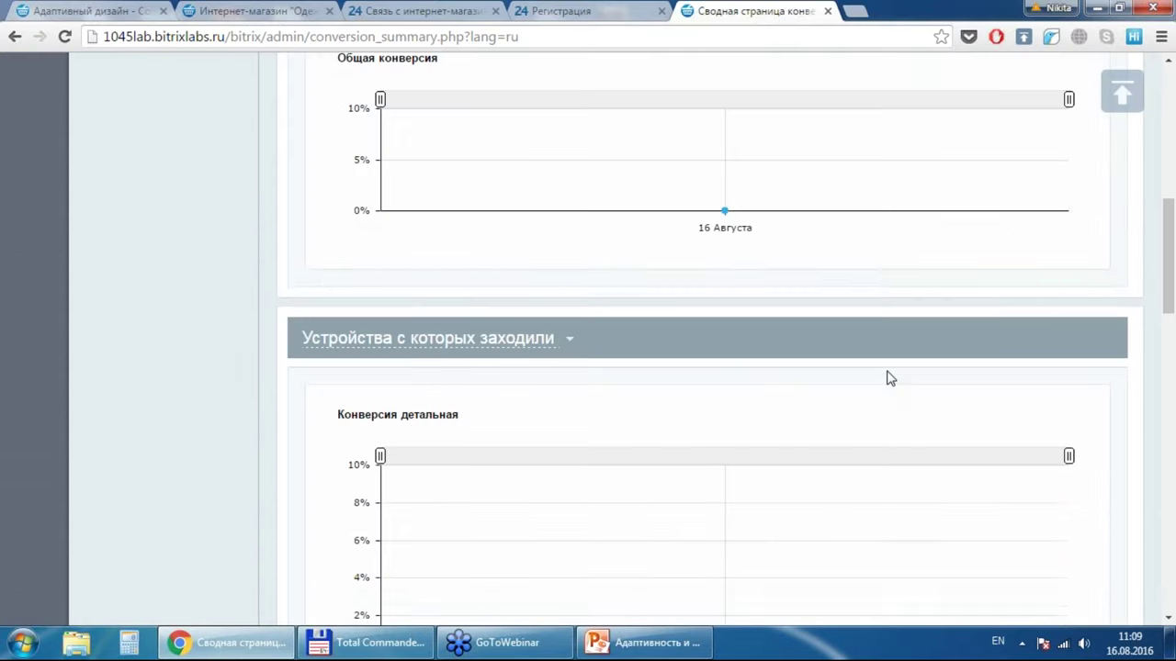
scroll(889, 377, "up", 1)
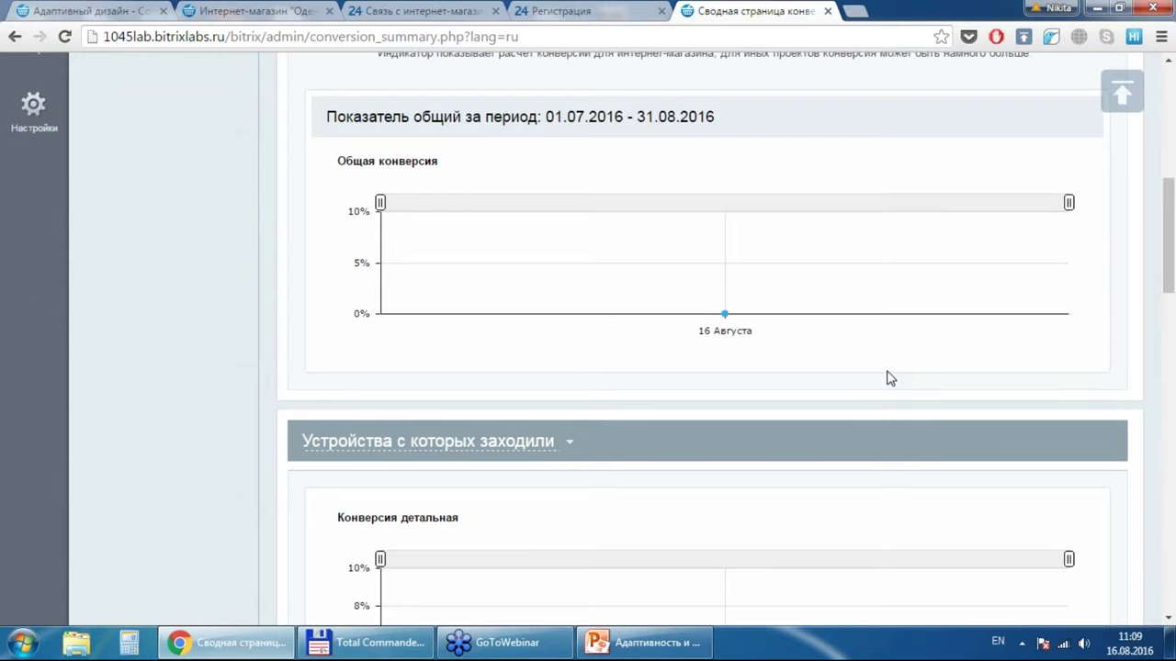
scroll(889, 378, "down", 6)
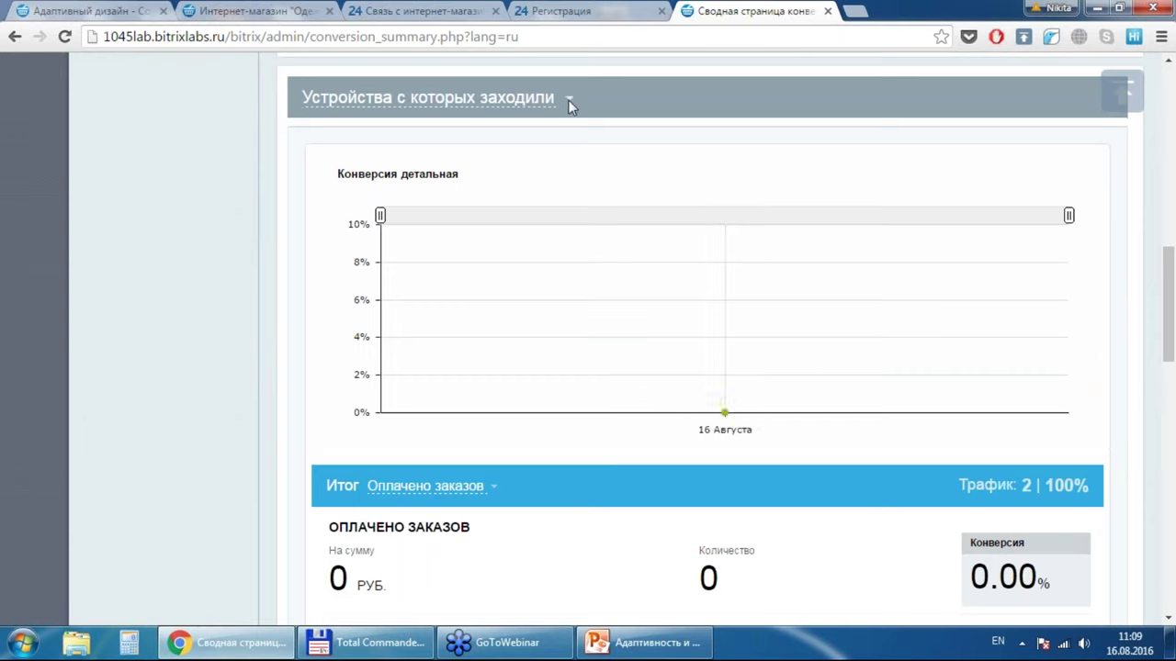
left_click(537, 99)
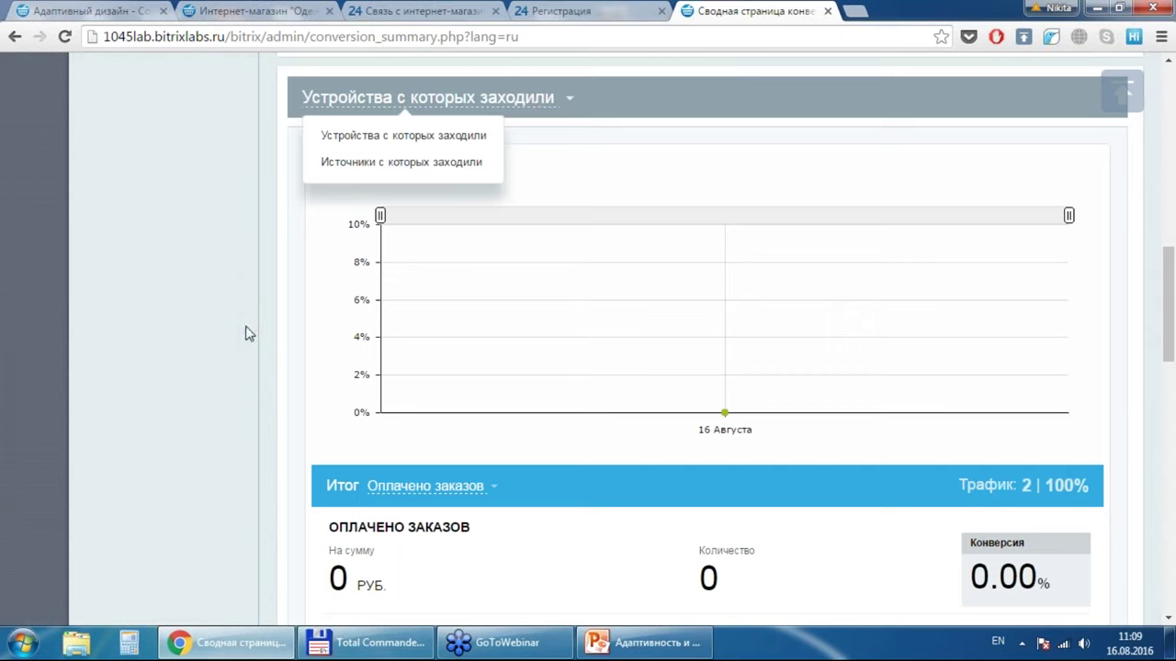
Step: Close the breakdown choices without changing them and review the device conversion summary
left_click(306, 339)
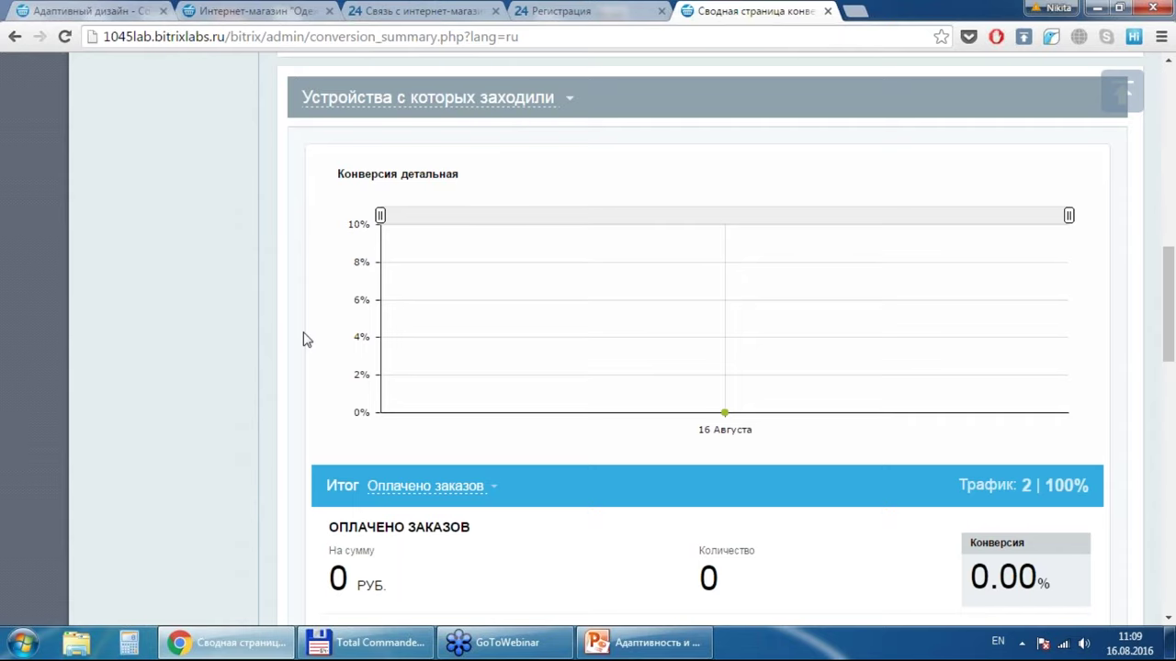
scroll(306, 339, "down", 3)
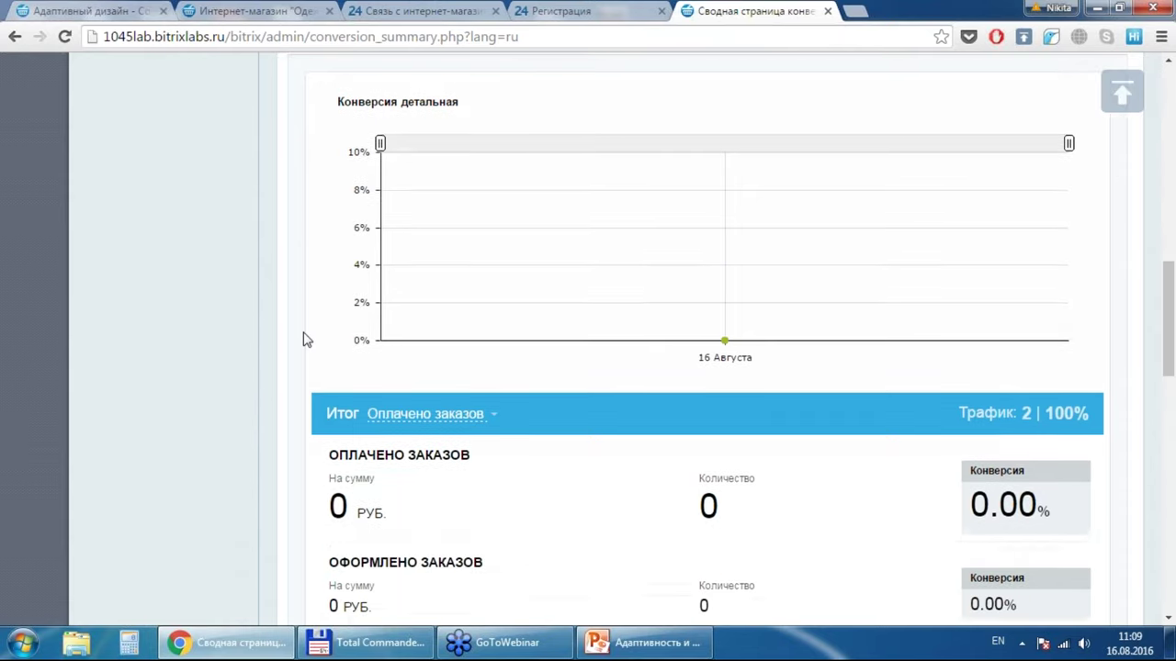
scroll(306, 339, "up", 2)
scroll(306, 339, "up", 3)
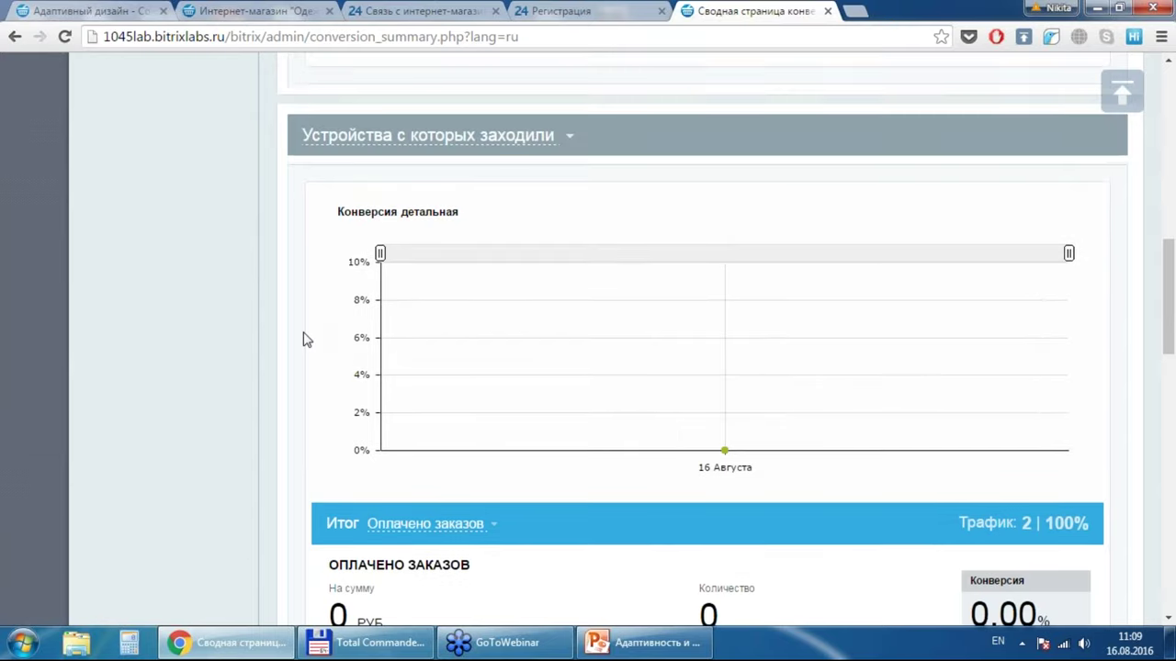
left_click(478, 172)
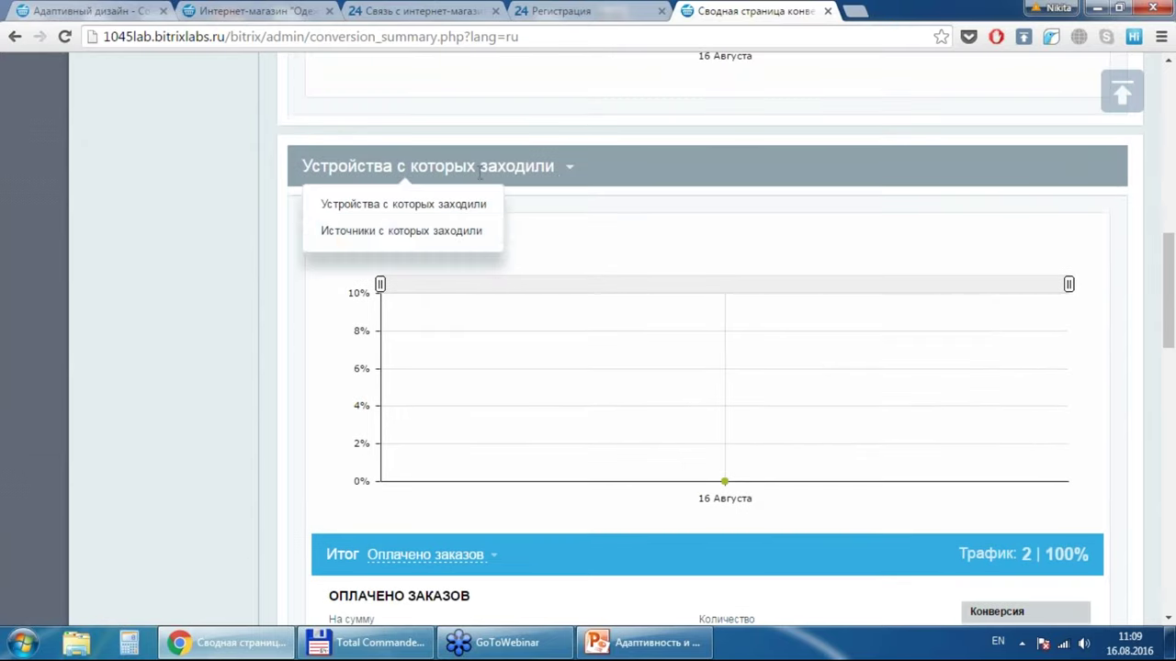
left_click(452, 238)
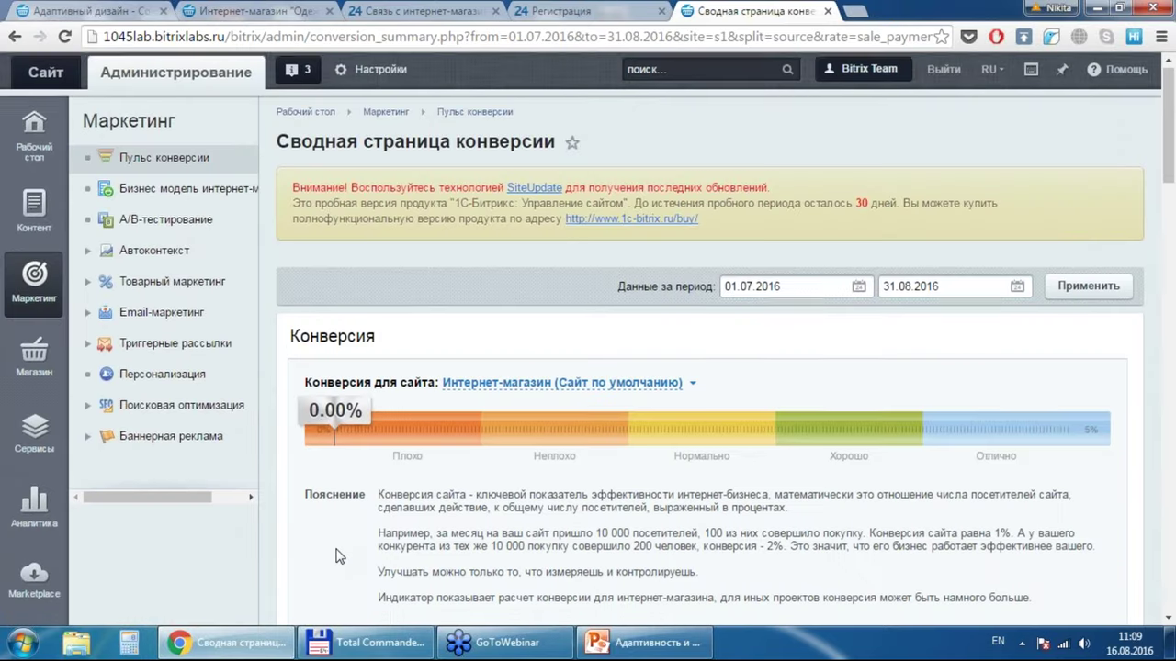
scroll(339, 556, "down", 20)
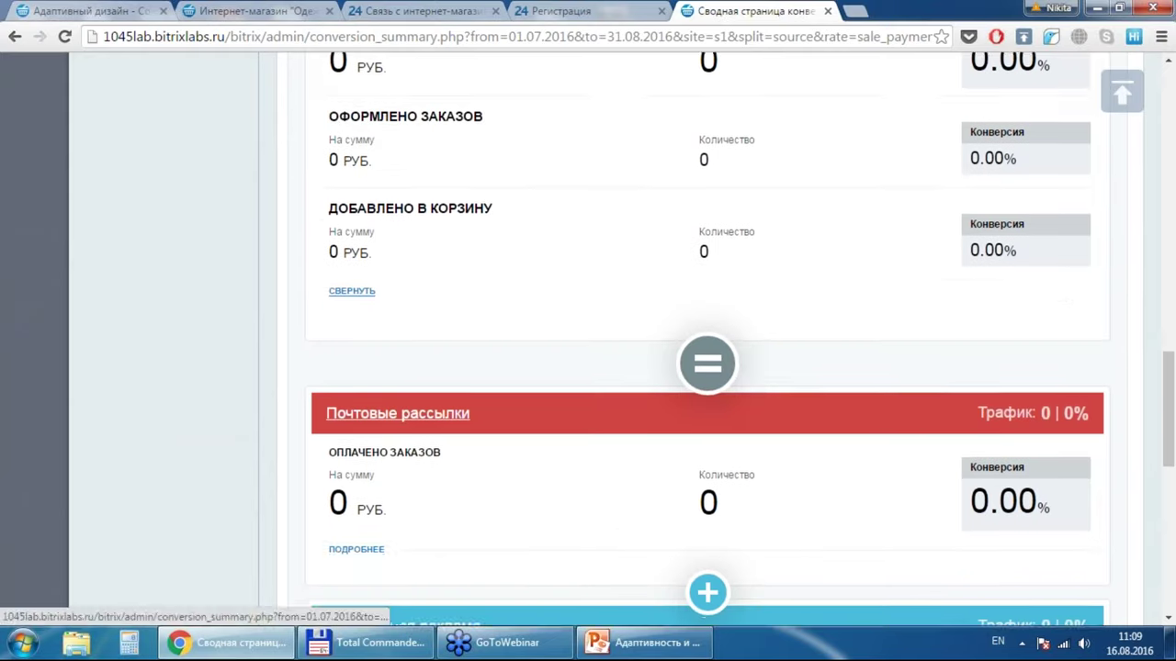
scroll(356, 551, "down", 1)
scroll(707, 340, "down", 3)
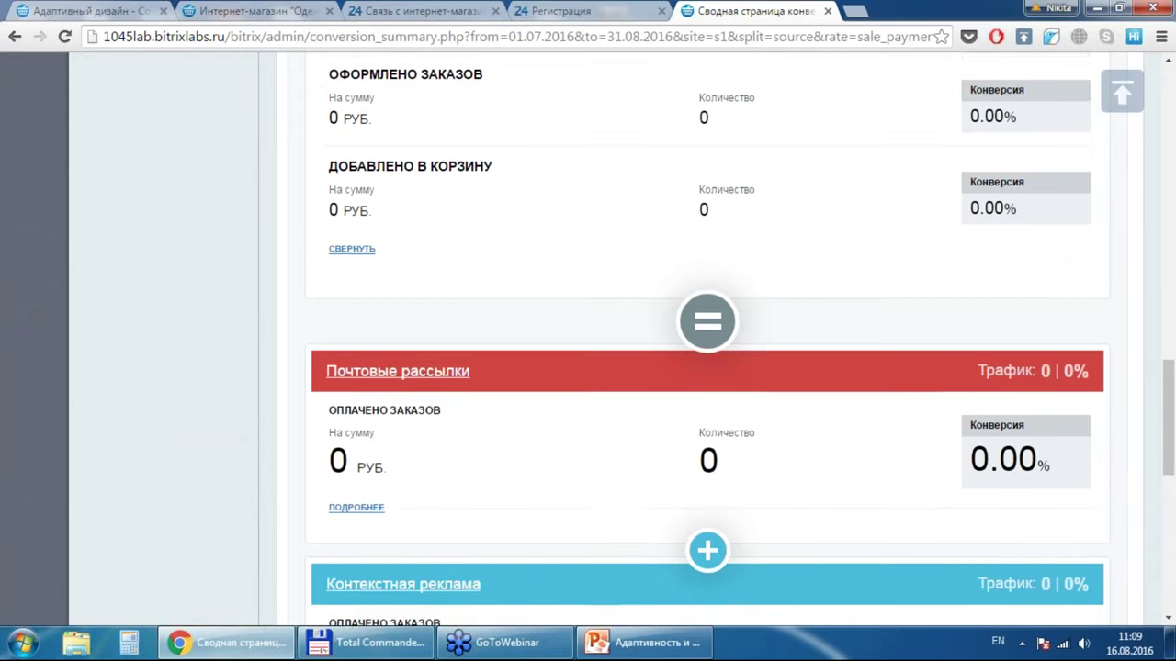
scroll(708, 340, "down", 1)
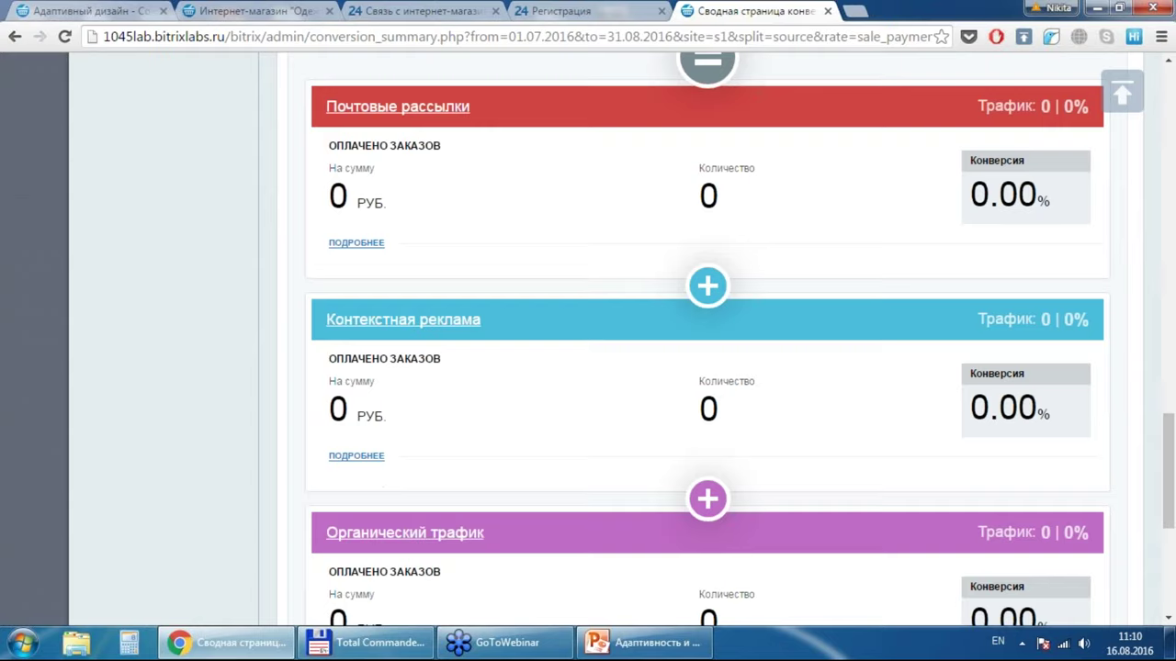
scroll(707, 339, "down", 3)
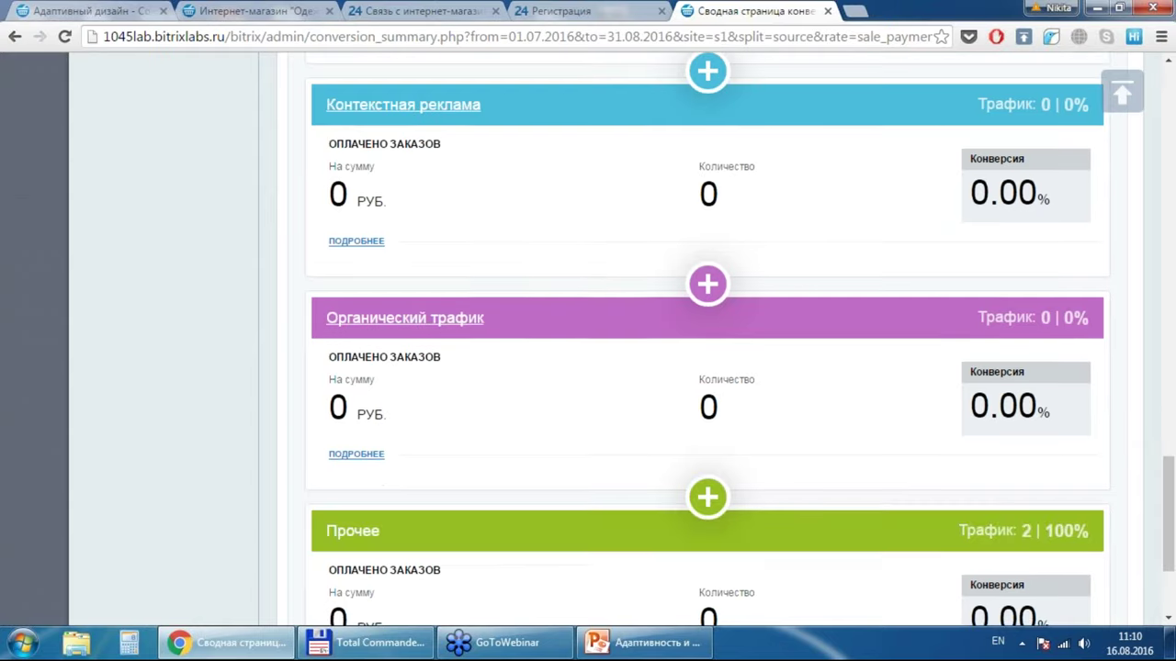
scroll(707, 339, "down", 2)
scroll(707, 340, "up", 7)
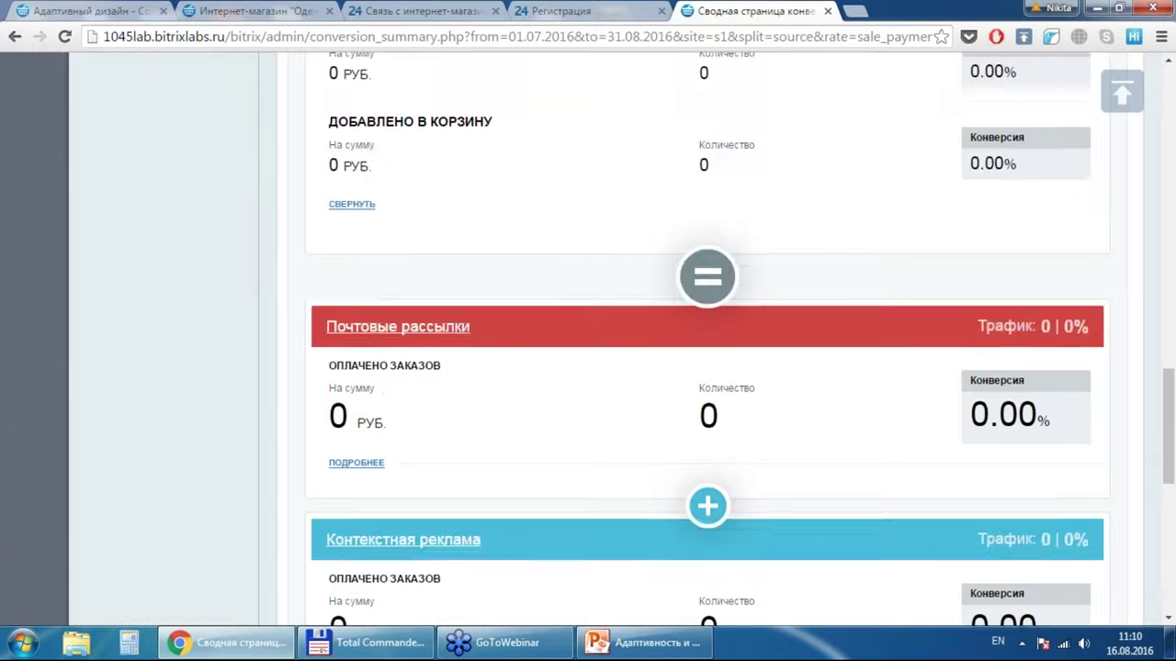
scroll(707, 340, "up", 10)
scroll(707, 340, "up", 9)
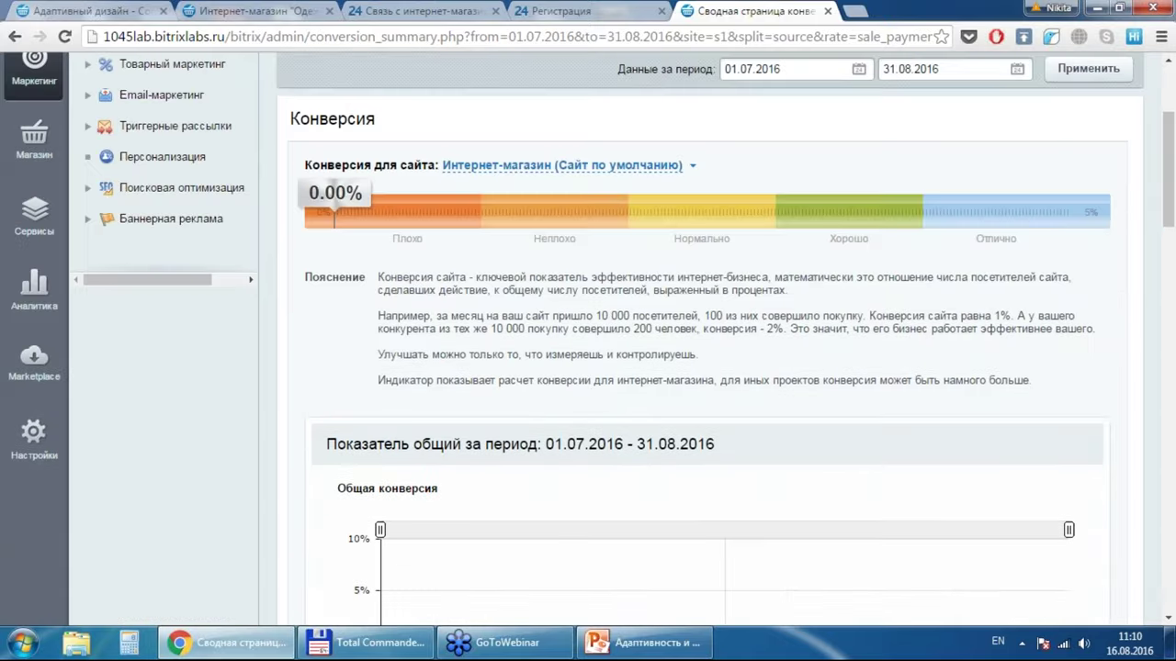
scroll(708, 340, "down", 2)
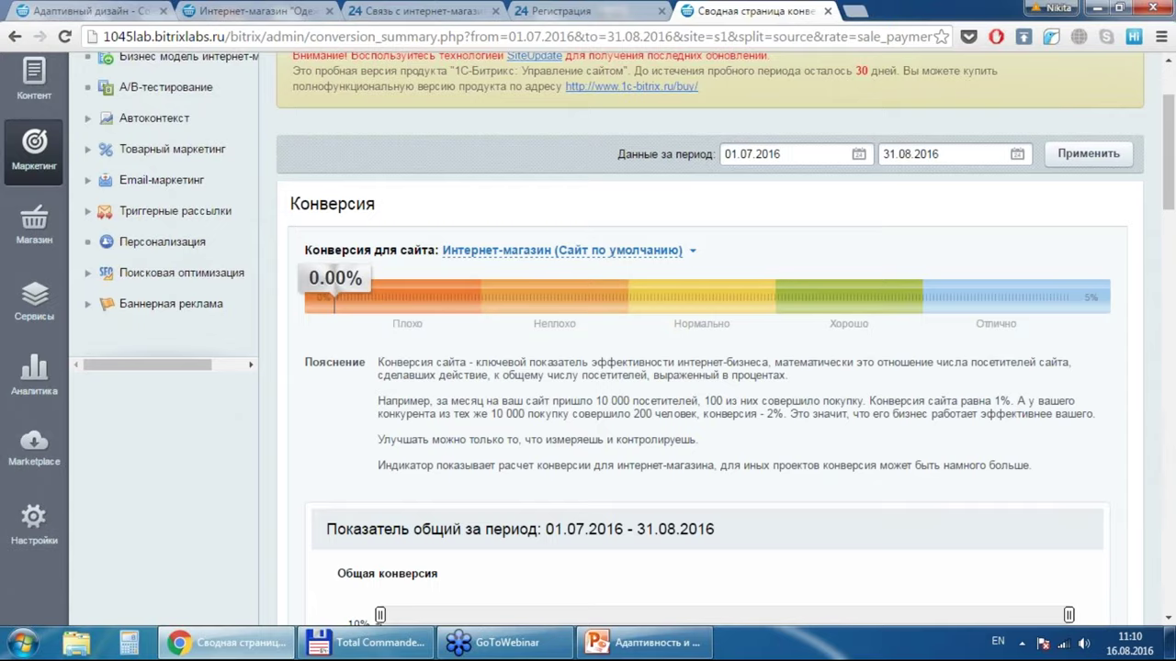
scroll(99, 379, "up", 2)
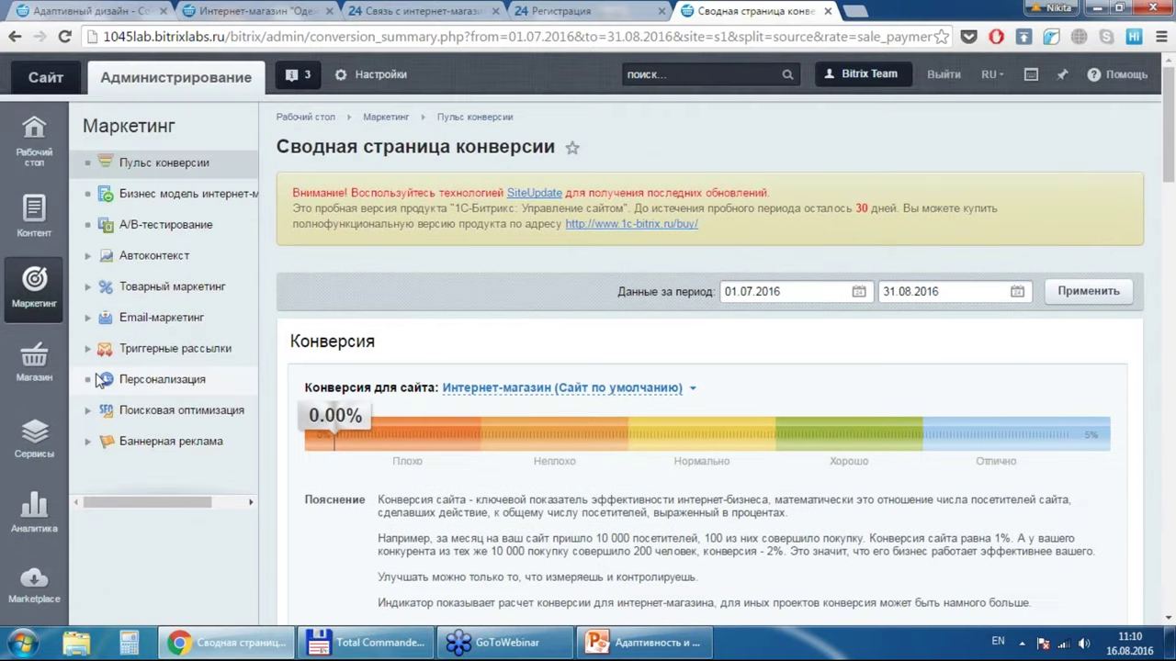
Step: Open Бизнес модель интернет-магазина and review its Воронка and Модель рентабельности blocks
left_click(219, 195)
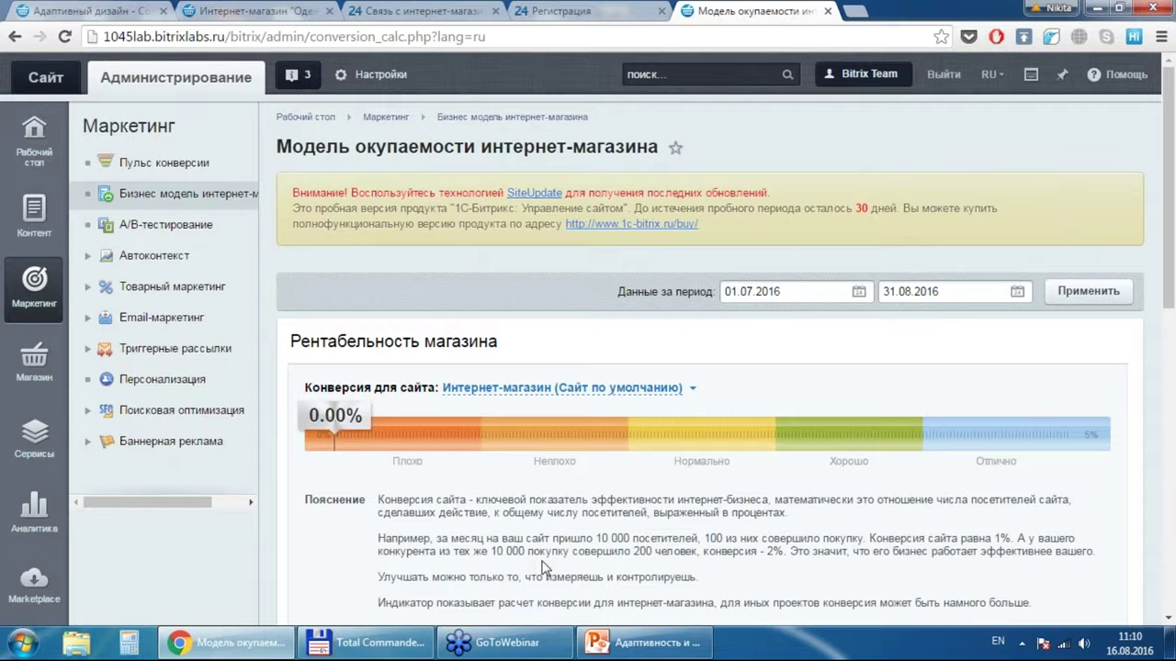
scroll(542, 568, "down", 10)
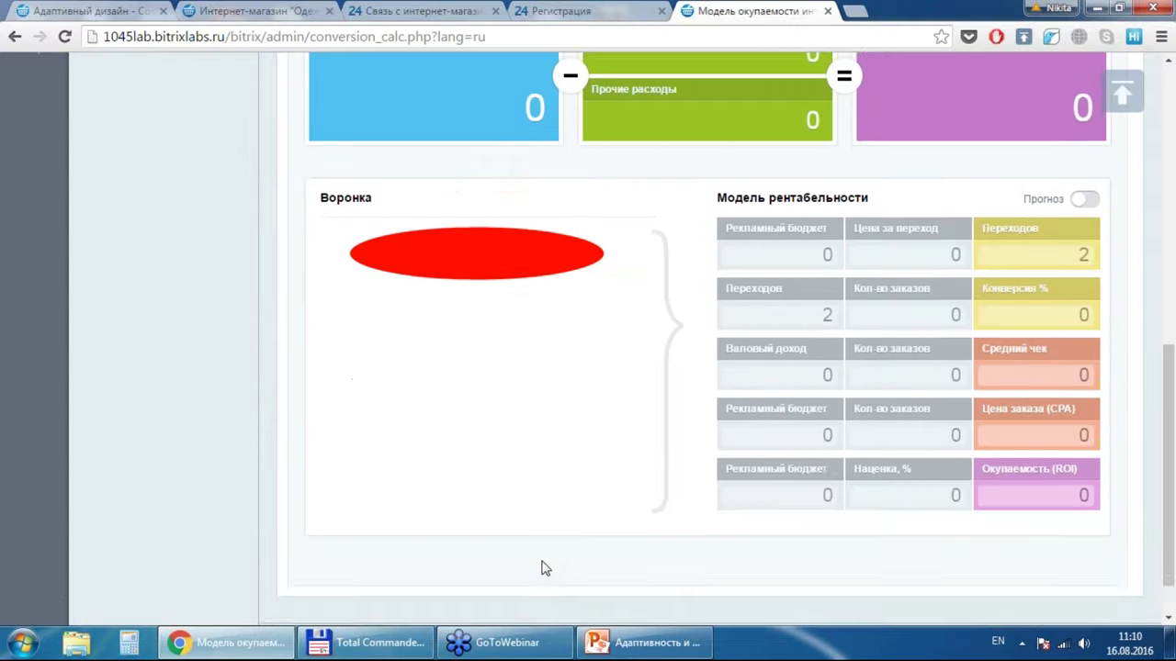
scroll(542, 568, "up", 3)
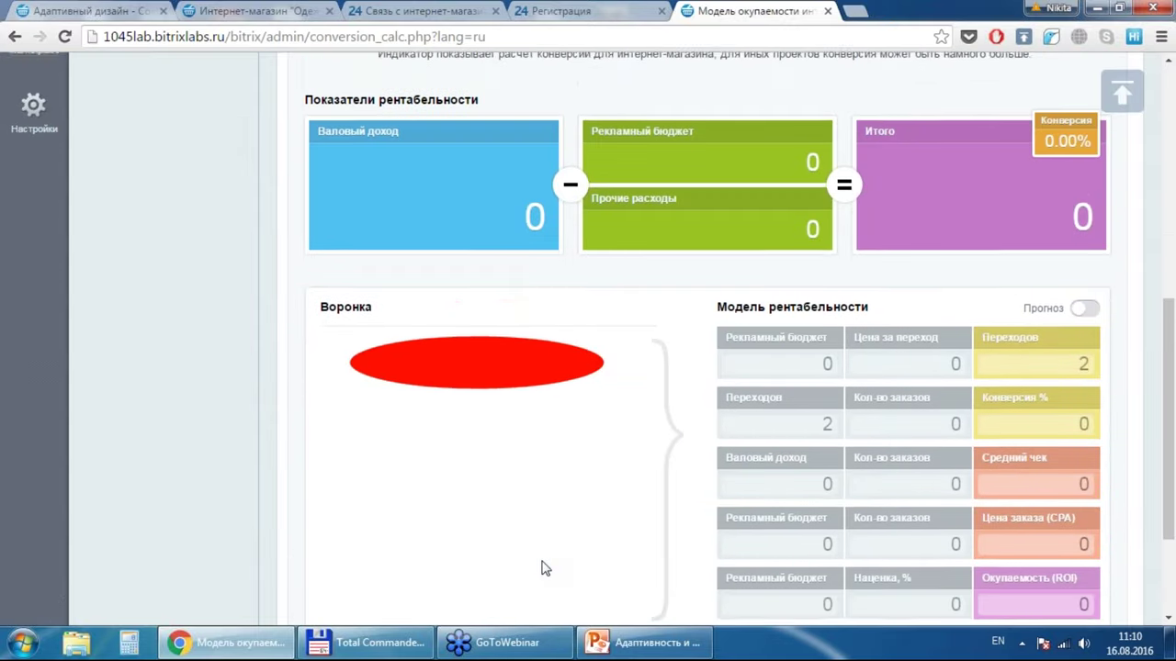
scroll(542, 568, "down", 1)
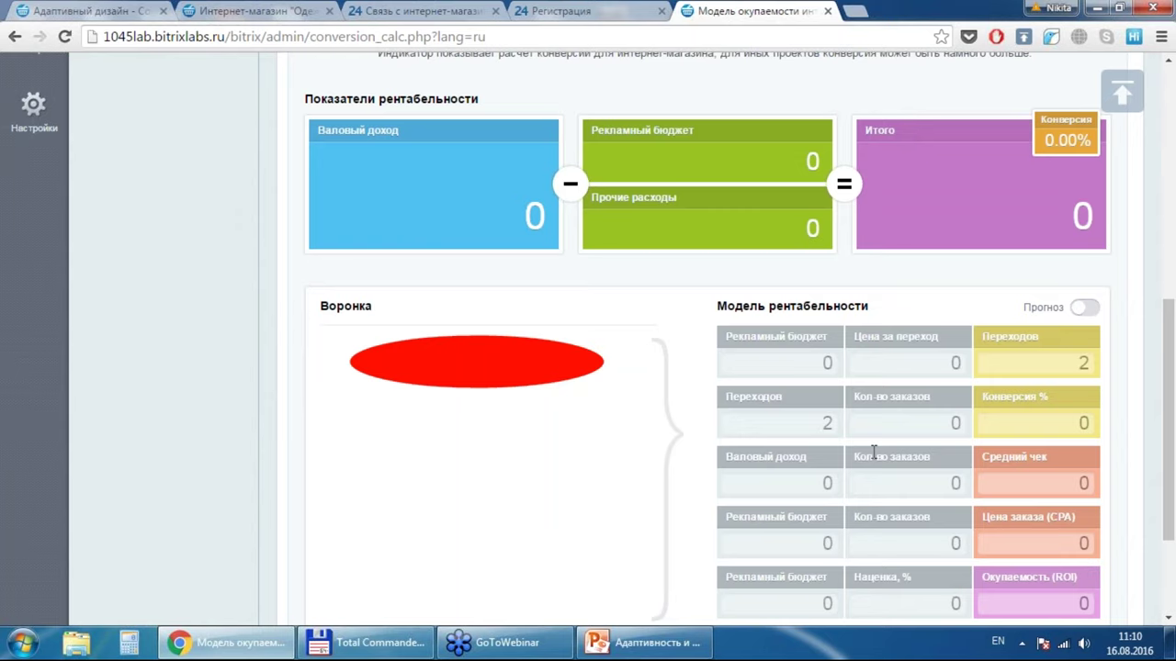
Step: Turn on Прогноз and set a 50000 ad budget with 50 per click
left_click(1076, 309)
left_click(762, 370)
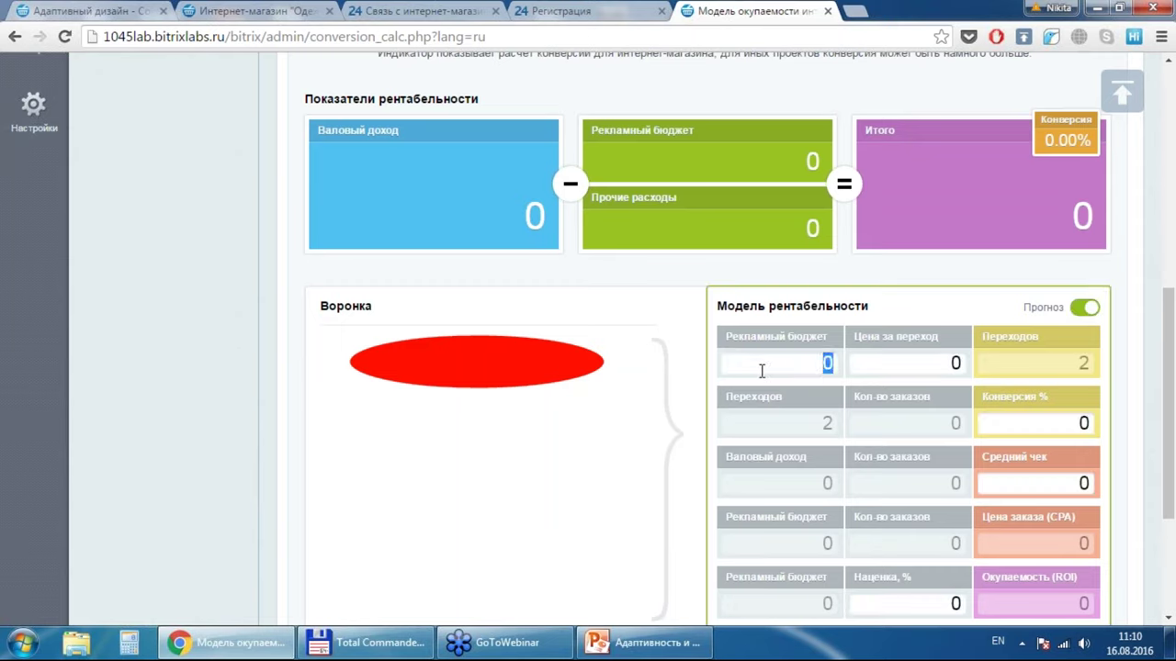
type("5")
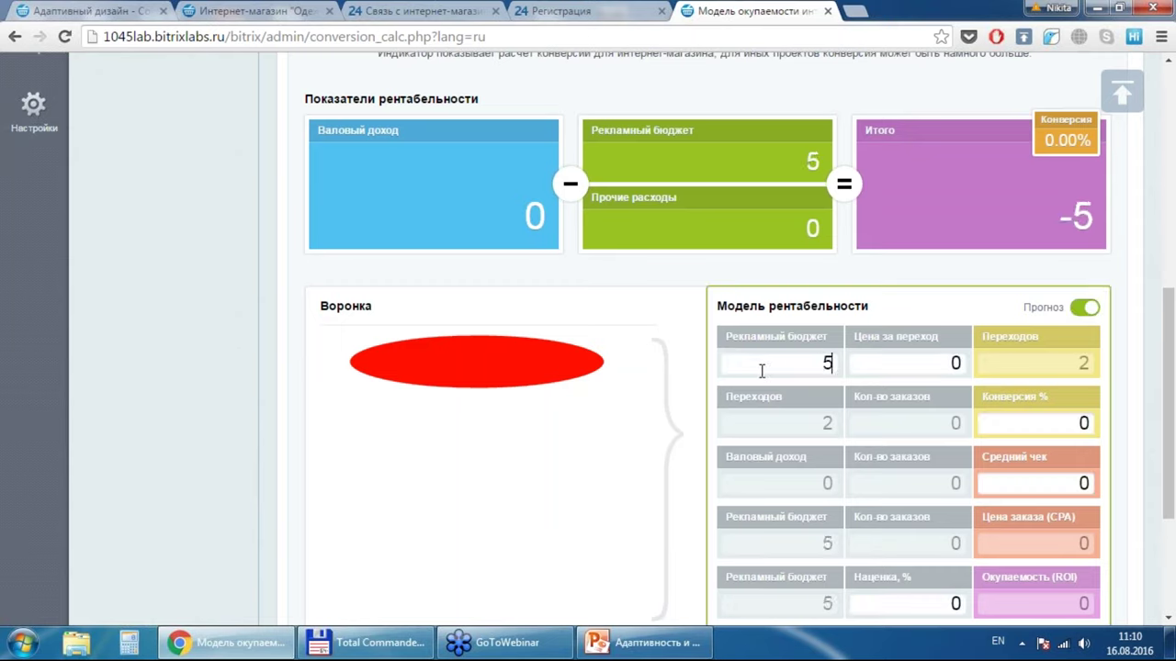
type("0000")
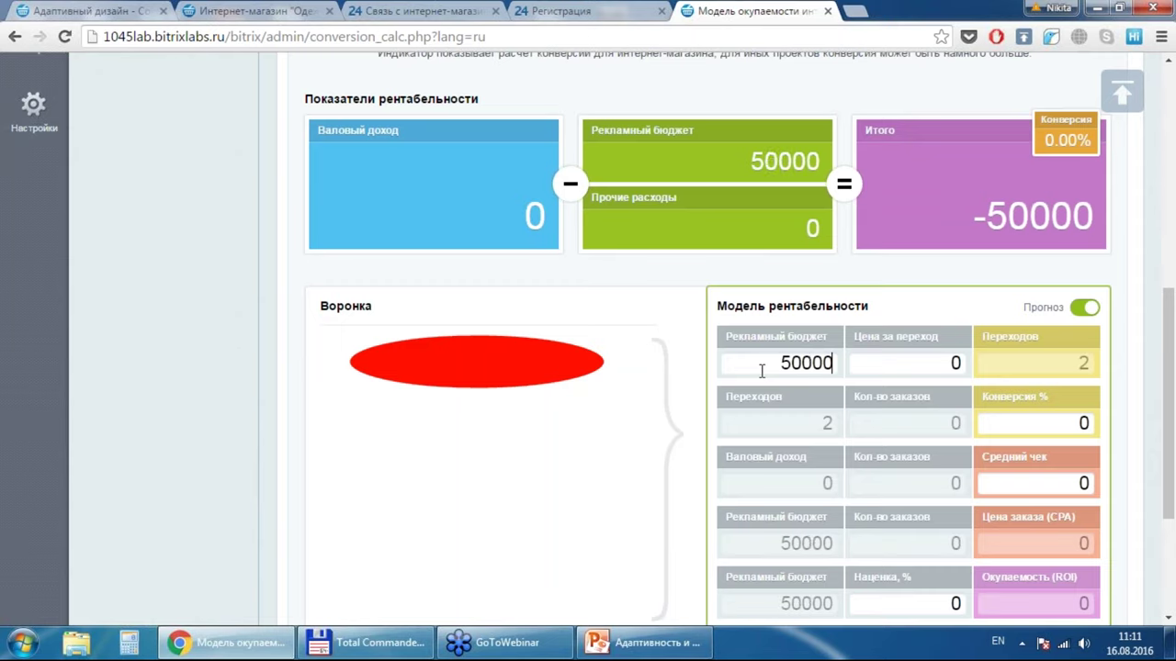
left_click(892, 357)
type("50")
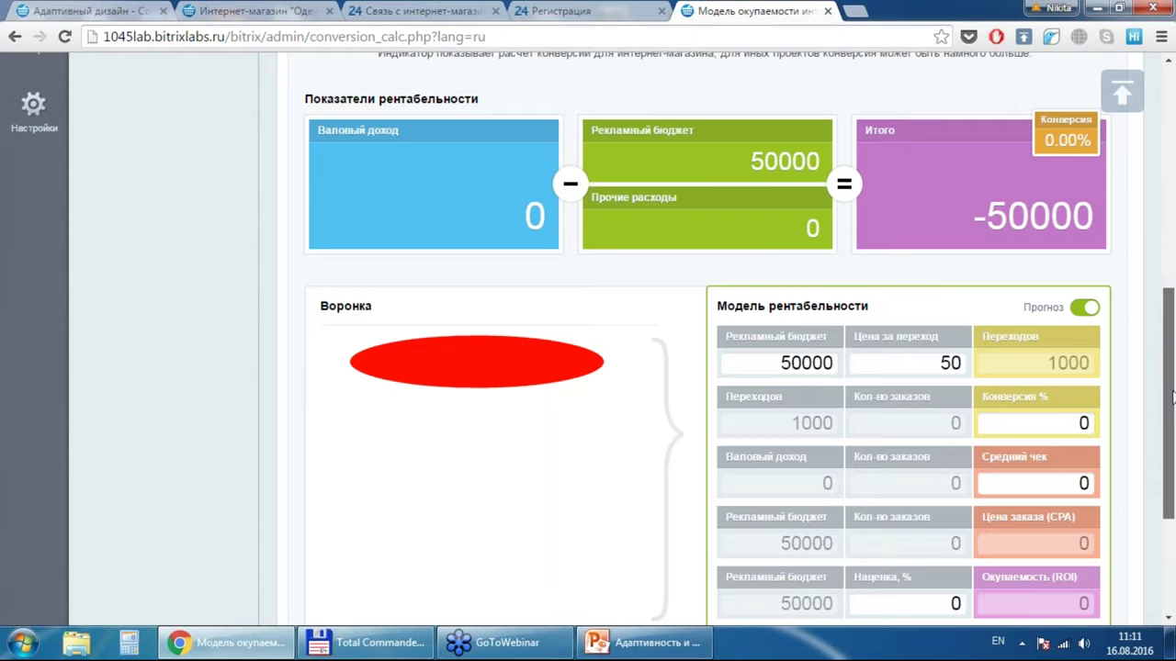
Step: Set the average check to 4500 and review the forecast of 1000 Переходов and -50000 Итого
left_click_drag(1172, 398, 1172, 445)
scroll(1050, 418, "up", 1)
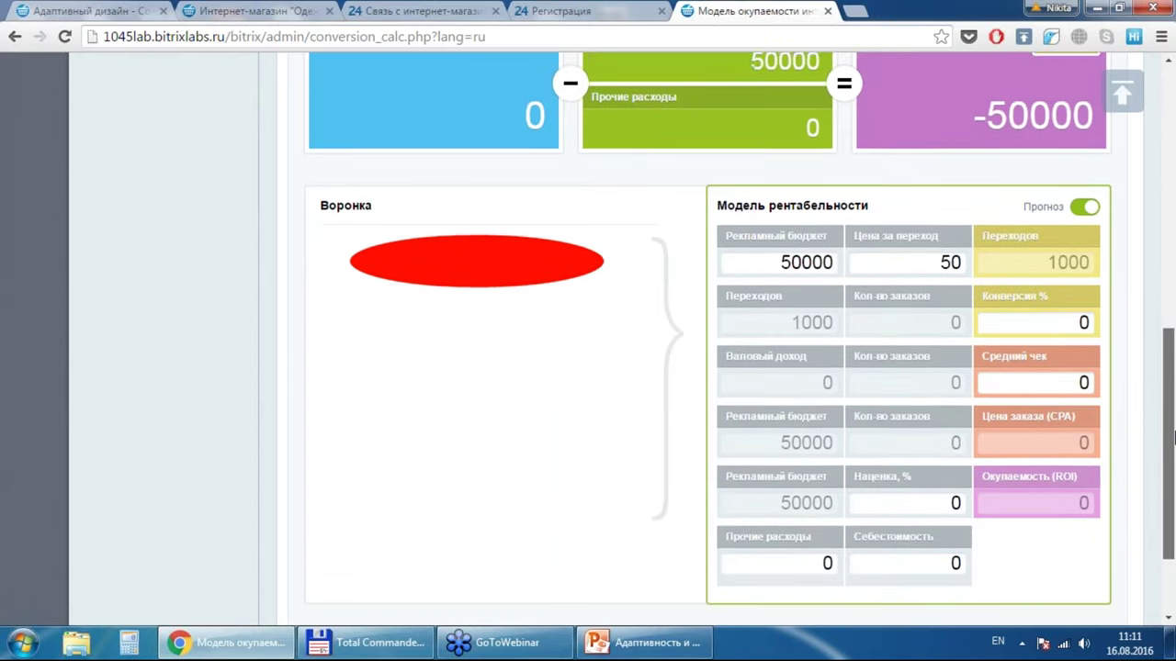
double_click(1061, 394)
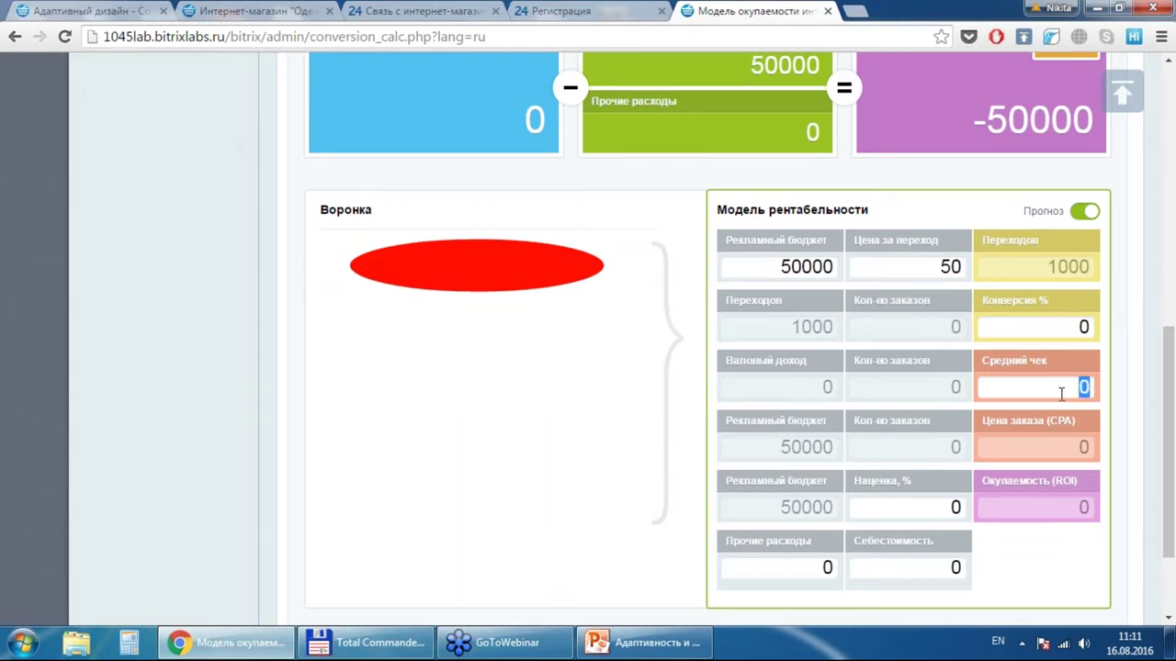
type("4500")
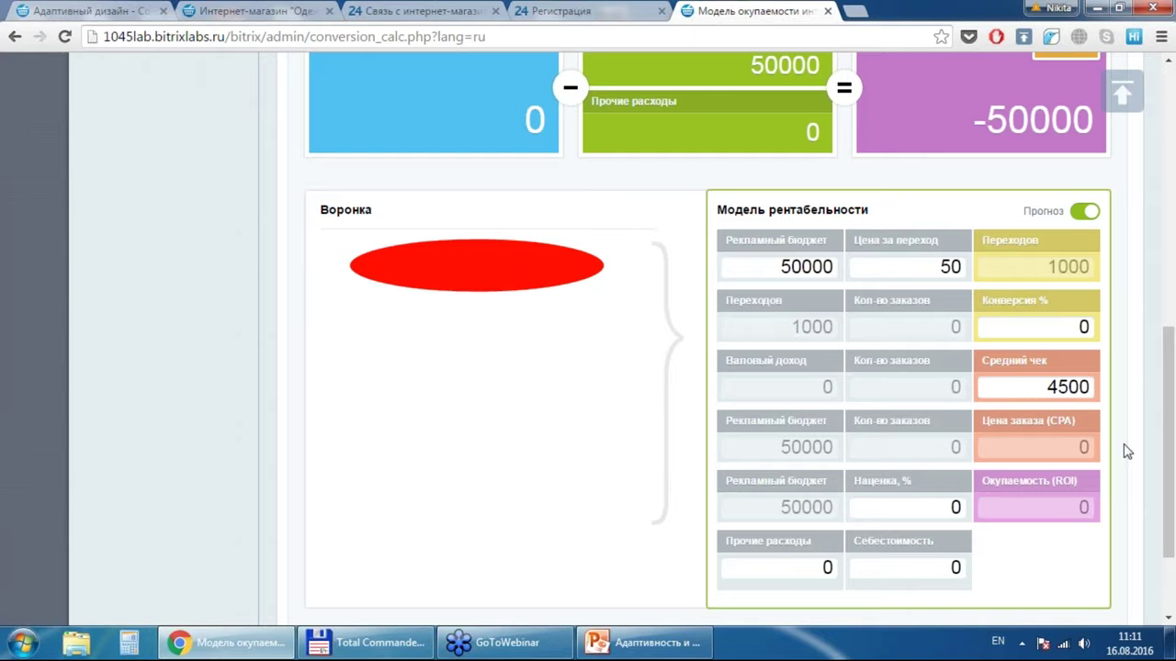
scroll(1127, 451, "up", 3)
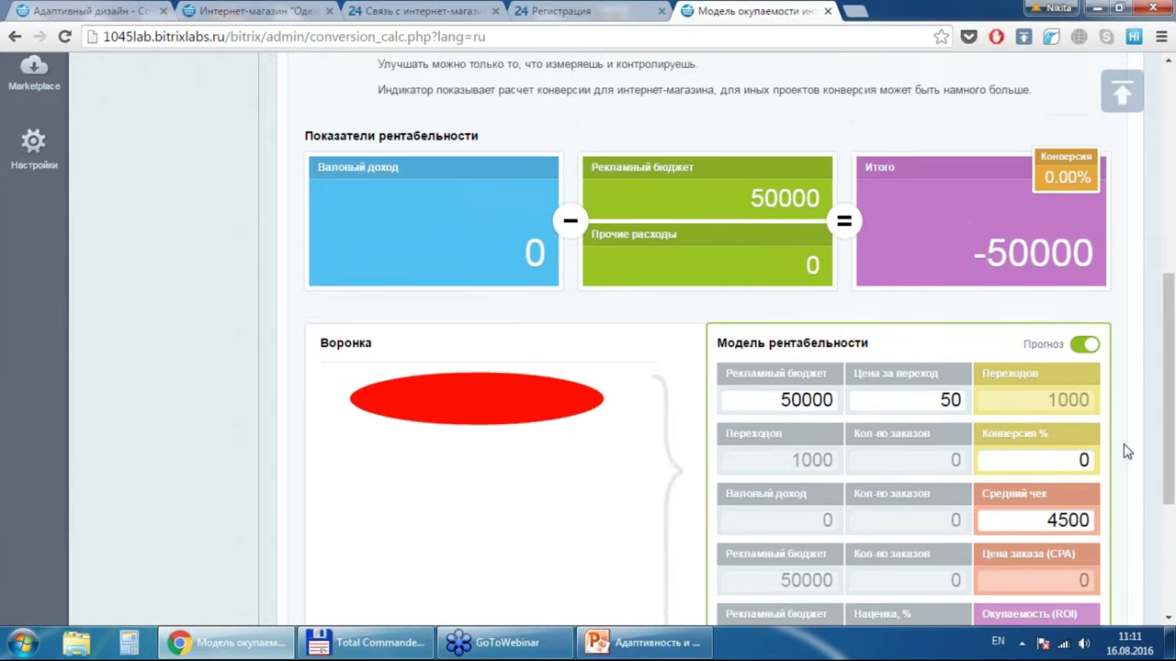
scroll(1127, 451, "down", 1)
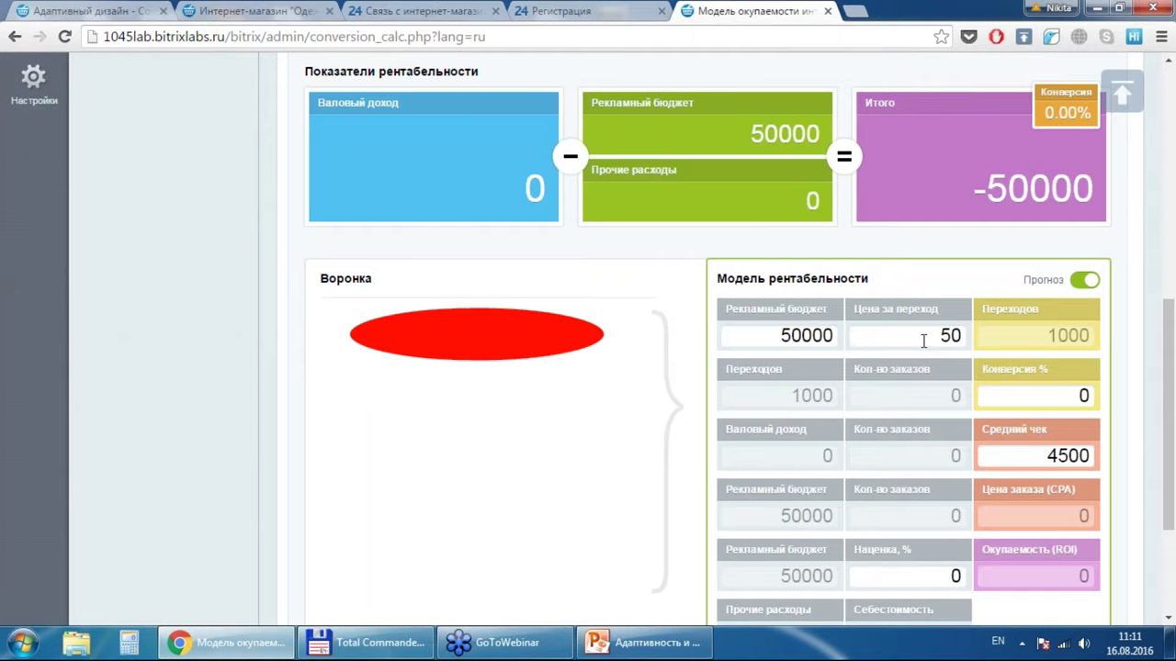
scroll(924, 340, "up", 1)
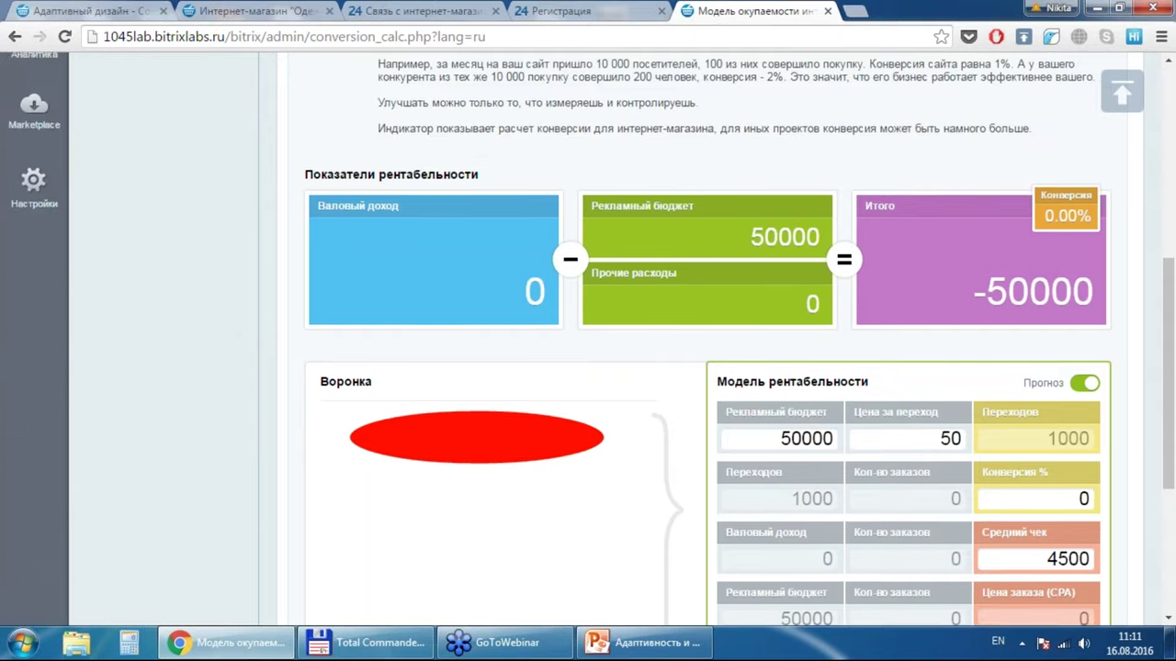
scroll(592, 340, "down", 2)
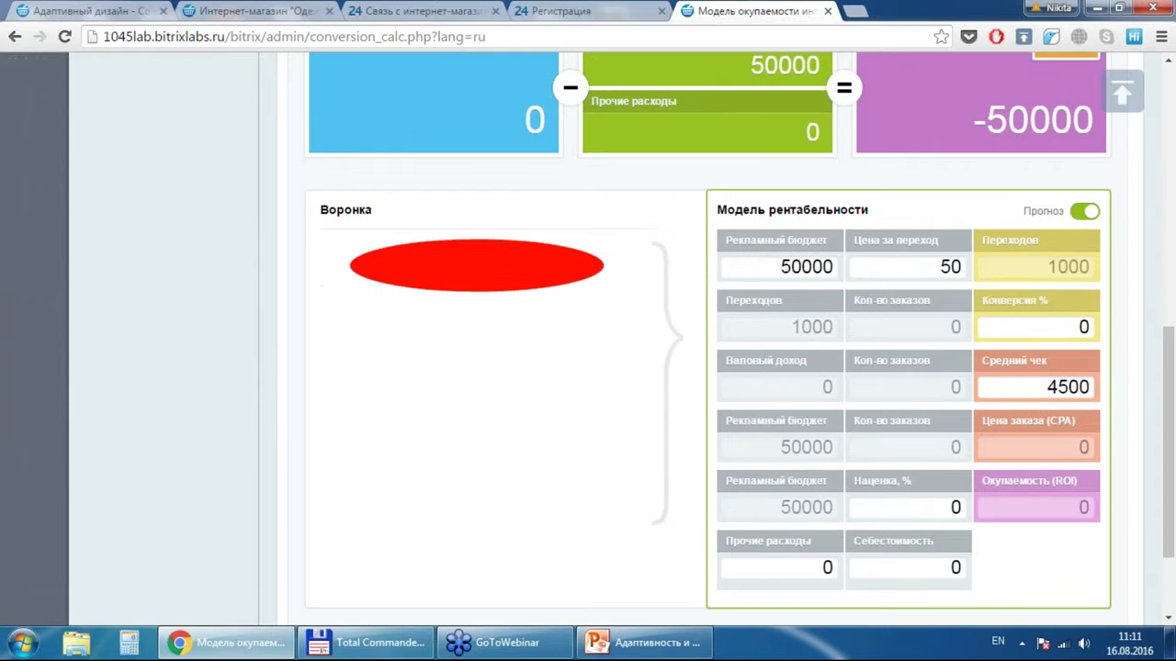
scroll(593, 340, "up", 6)
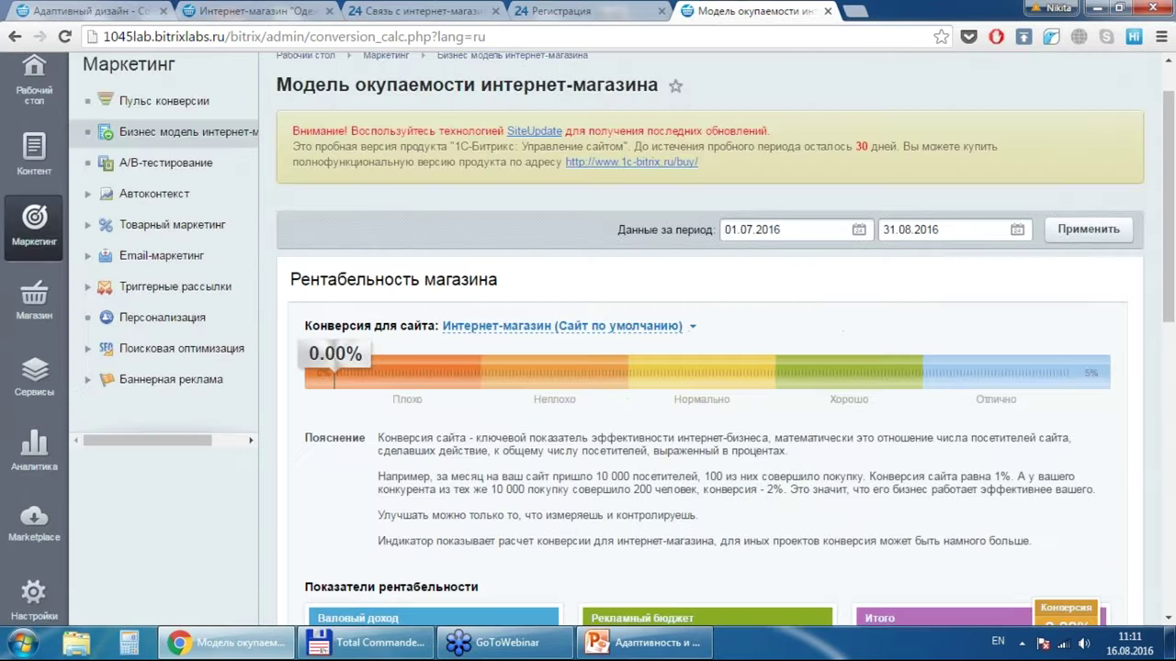
scroll(592, 340, "down", 1)
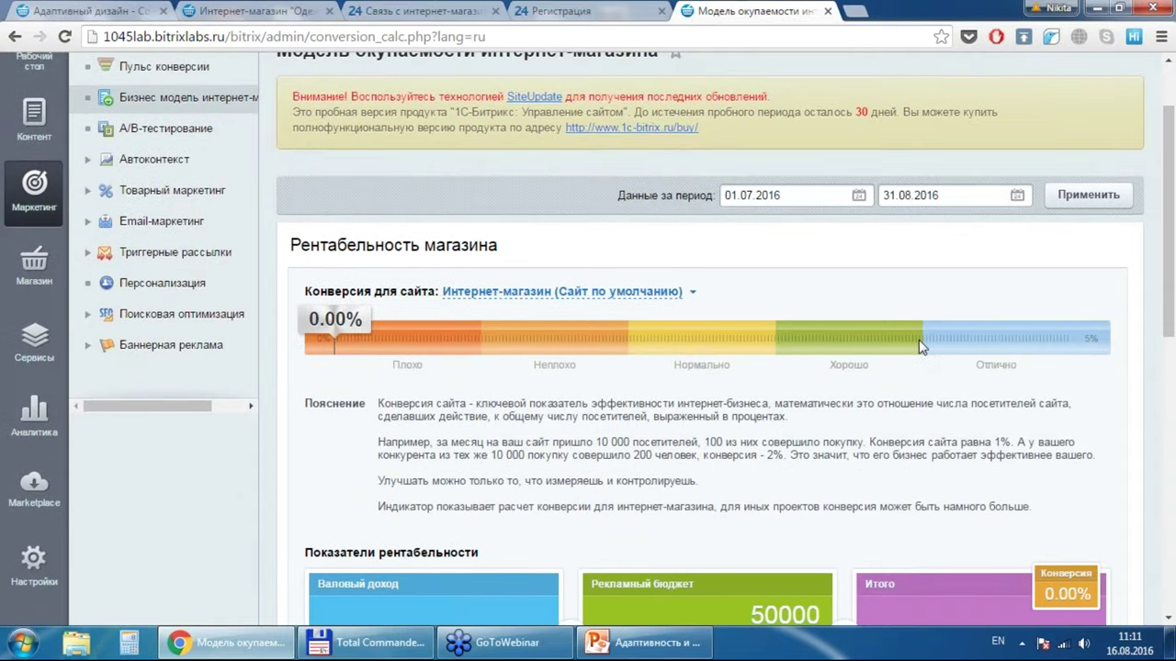
Step: Go to А/В-тестирование and show the action menu for the Новый дизайн test
left_click(198, 129)
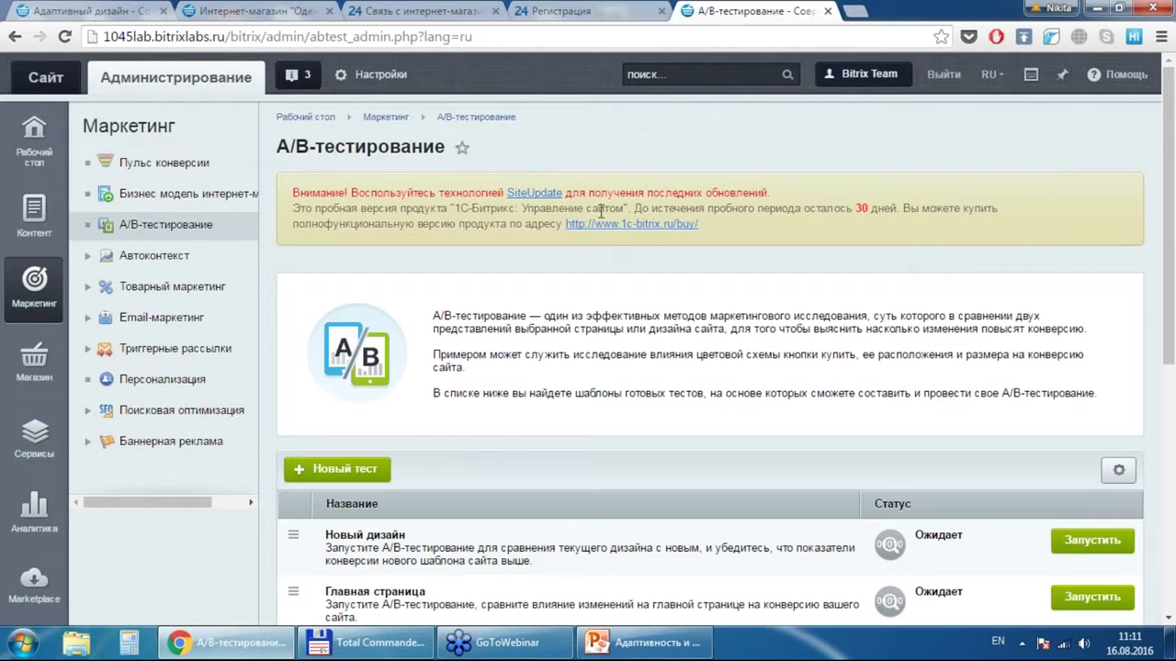
scroll(595, 294, "down", 3)
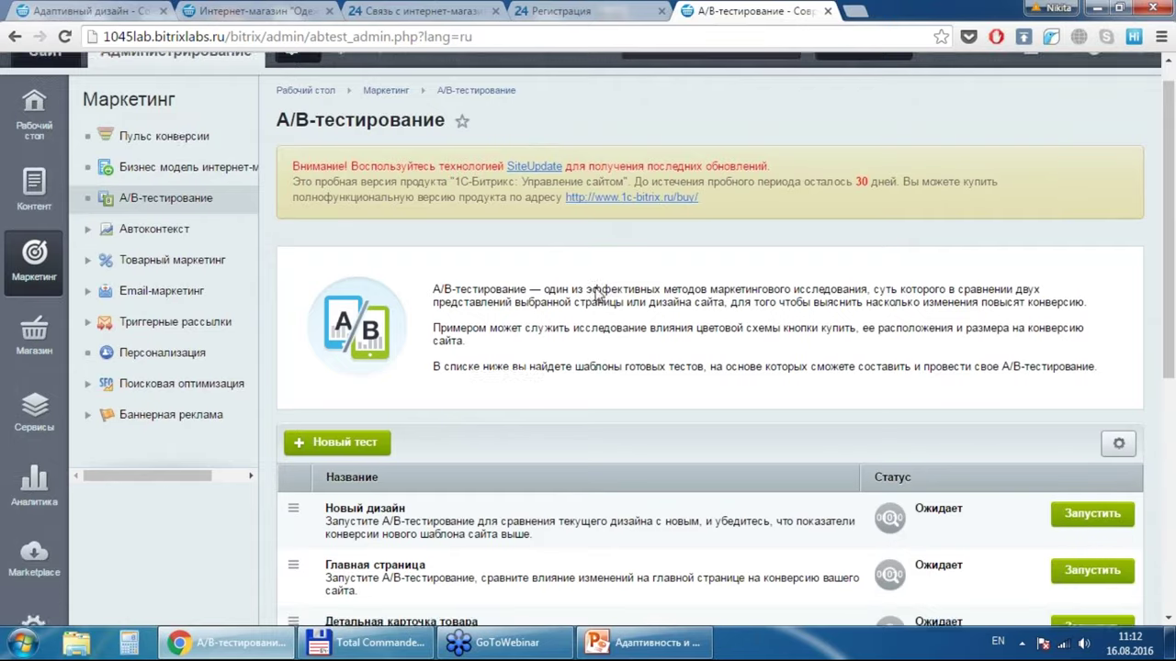
scroll(595, 294, "down", 1)
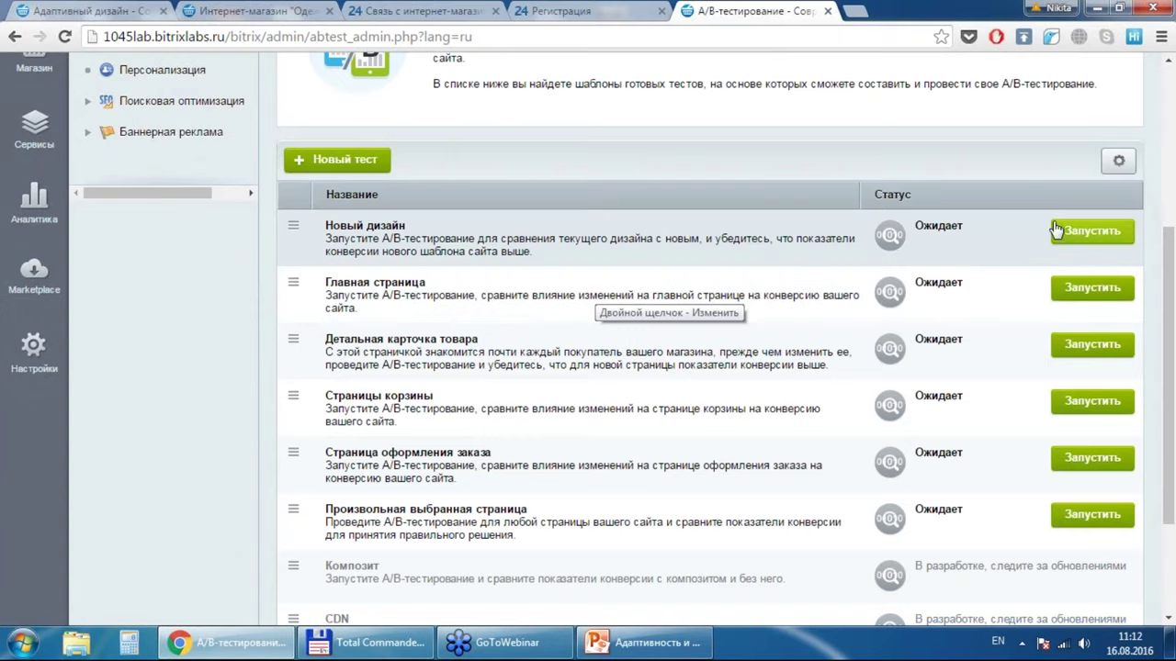
left_click(293, 225)
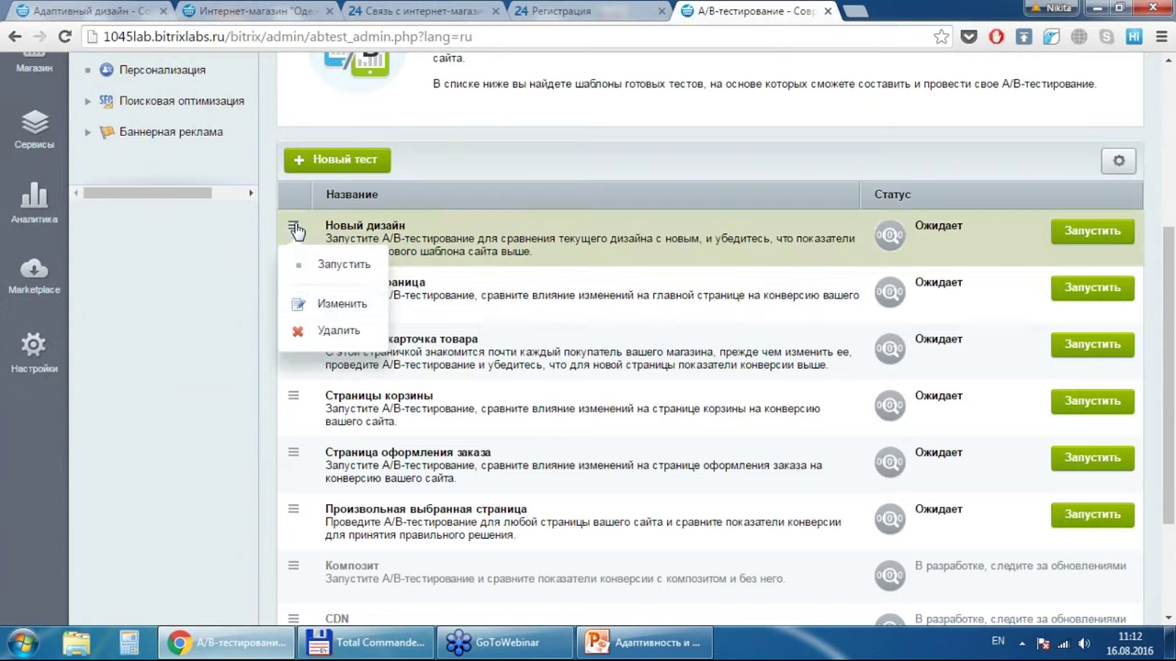
Step: Edit Новый дизайн to use desktop_app as current and eshop_app as test template, and save
left_click(338, 304)
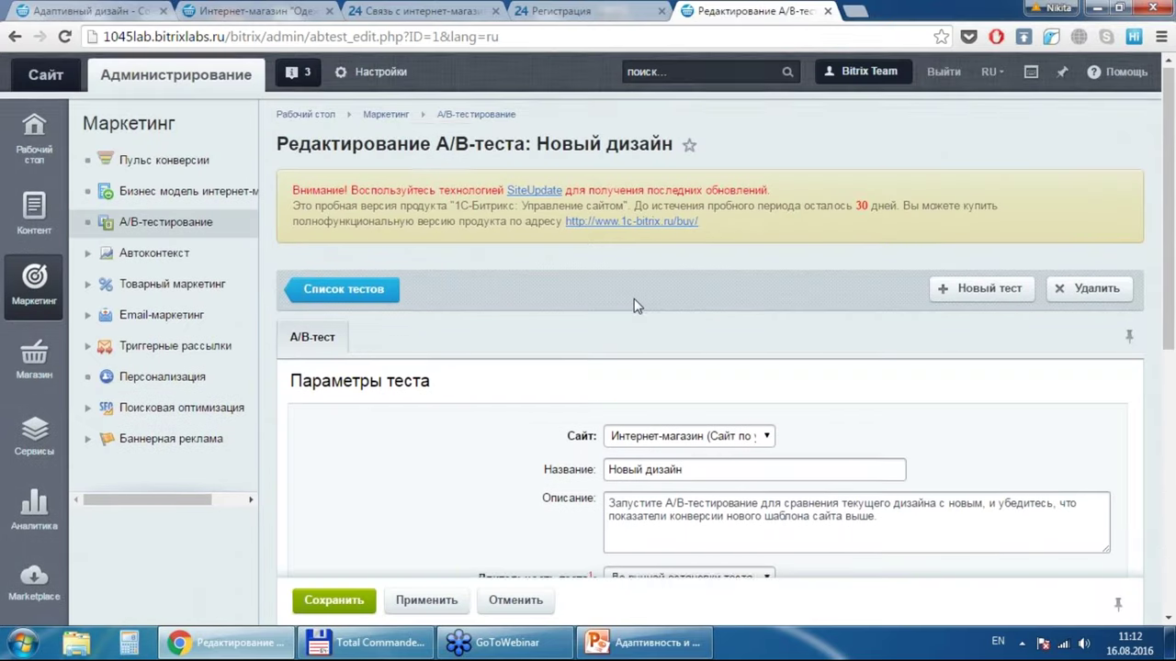
scroll(634, 300, "down", 4)
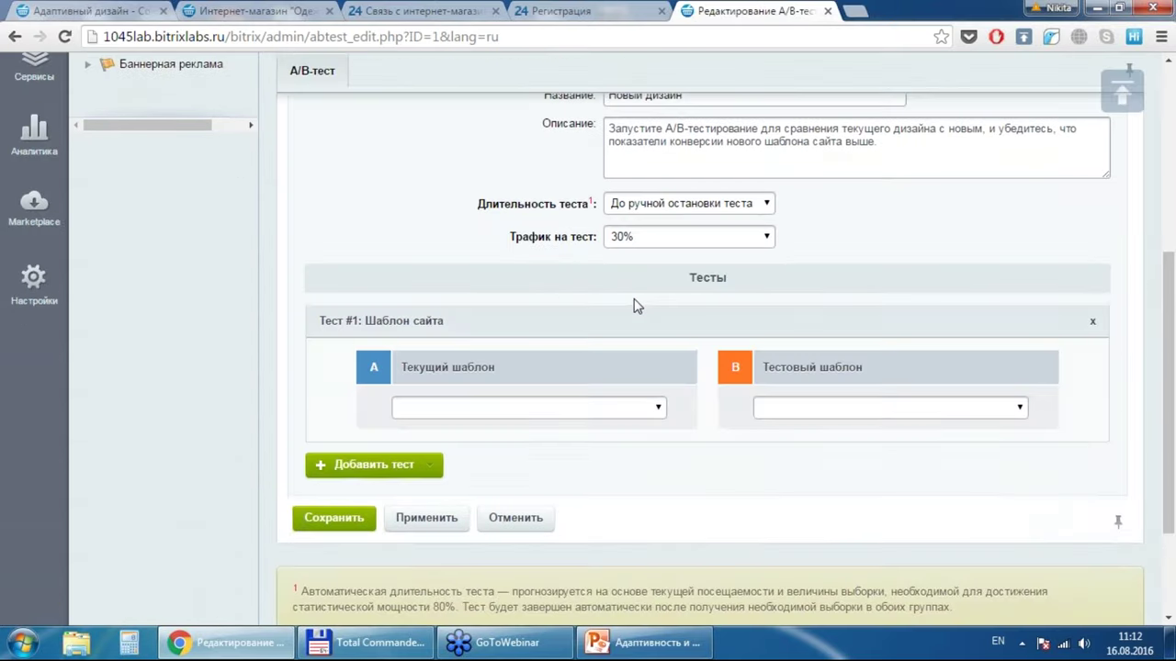
scroll(633, 306, "up", 2)
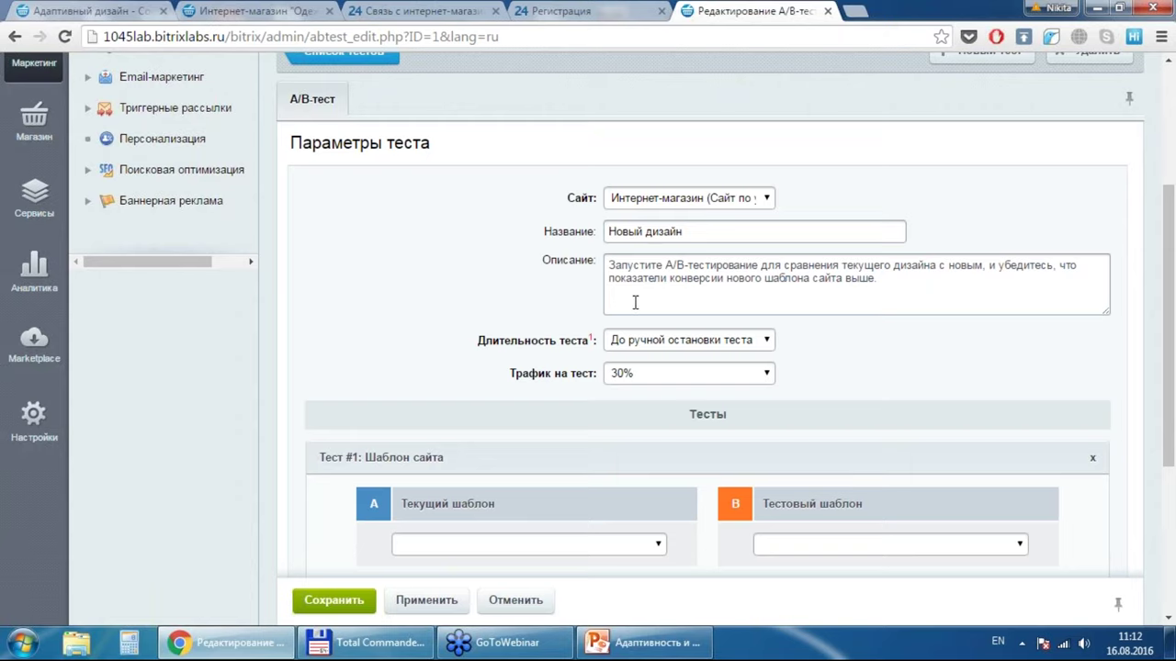
left_click(614, 546)
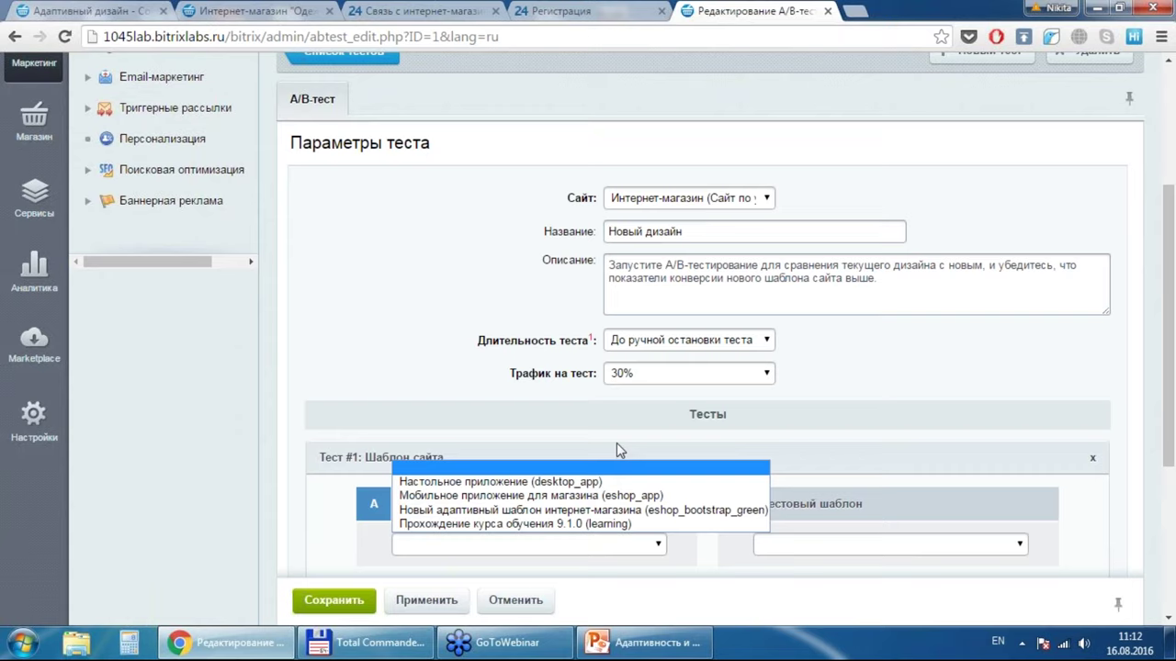
left_click(590, 482)
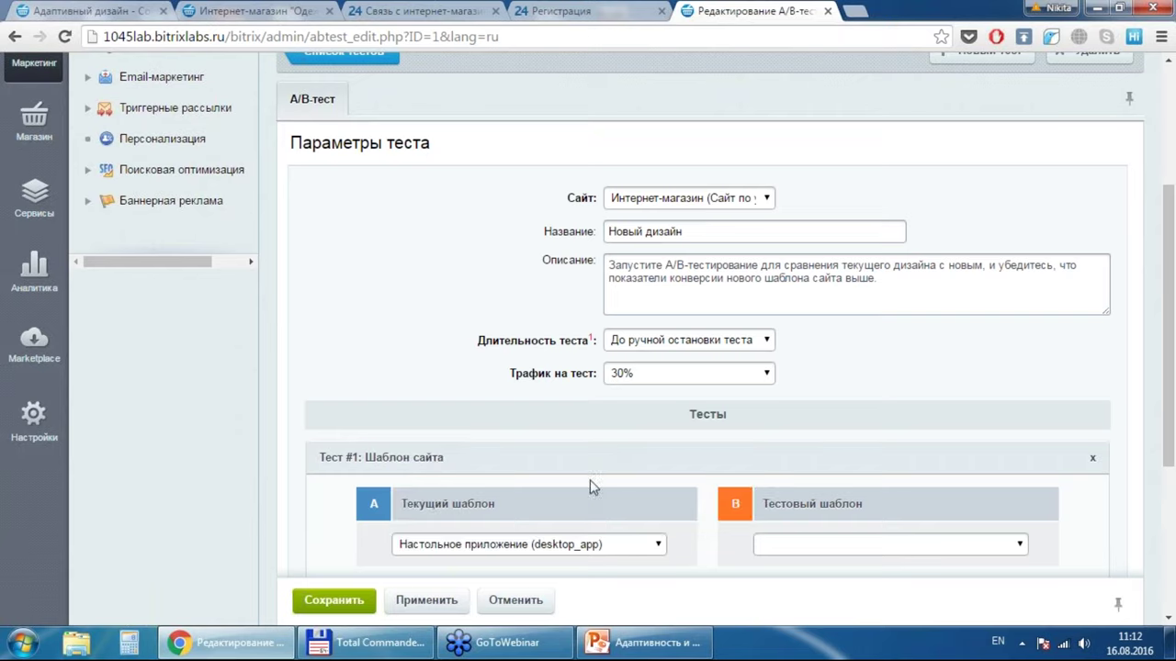
left_click(857, 552)
left_click(875, 497)
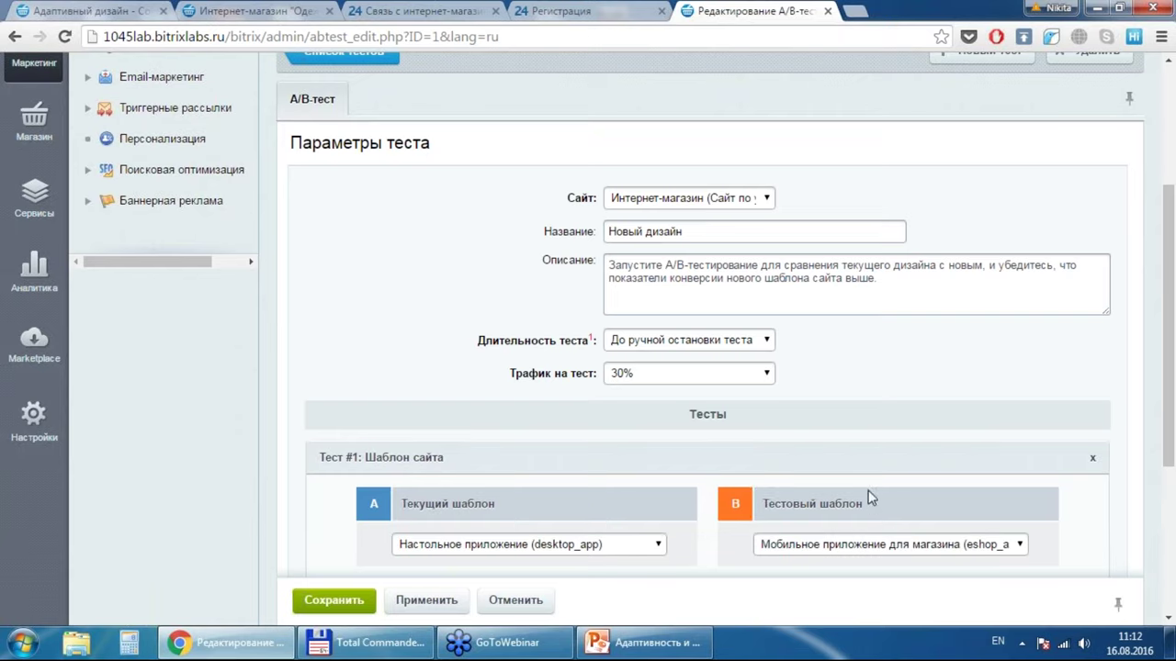
left_click(334, 600)
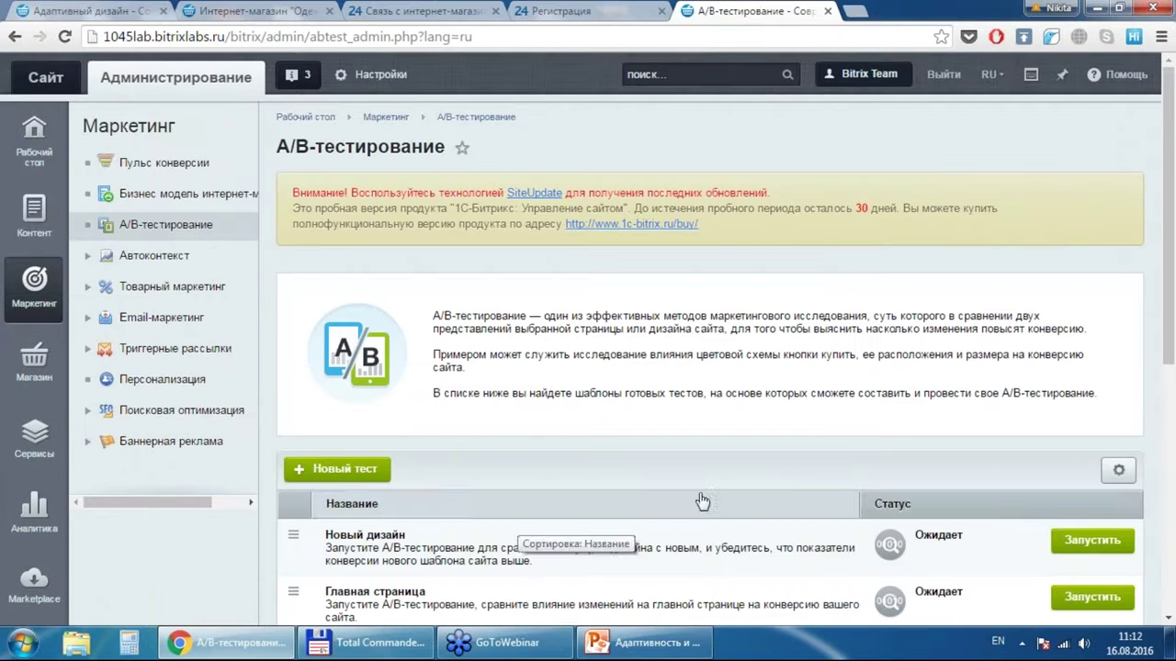
Step: Start the Новый дизайн A/B test and open its Отчет
left_click(1093, 541)
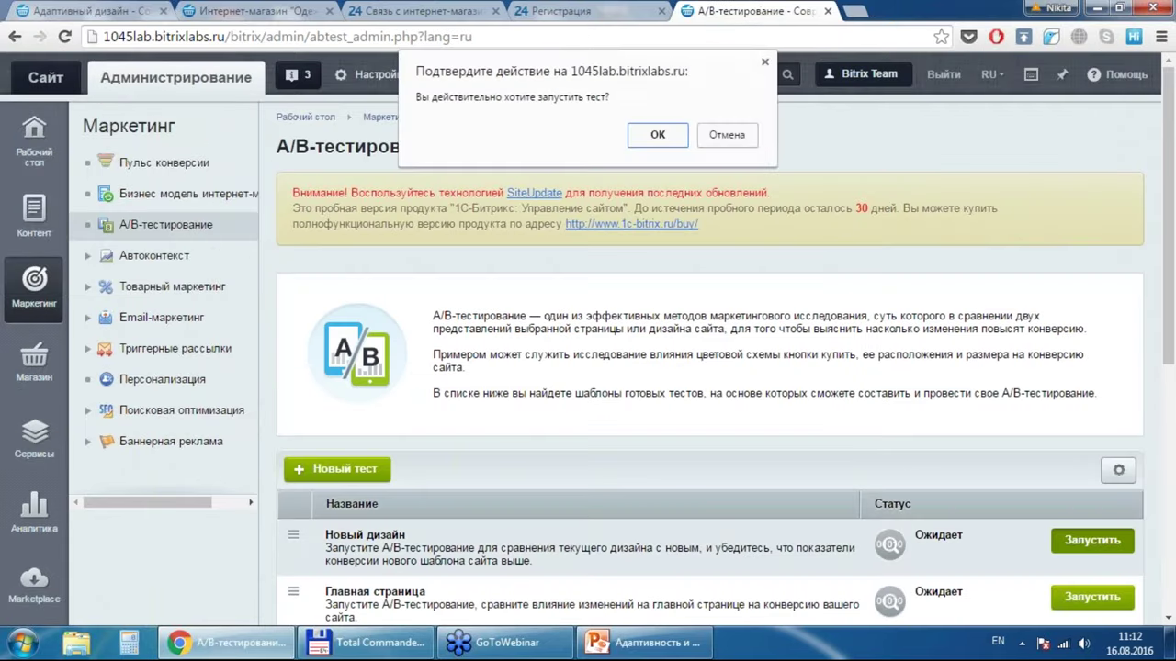
left_click(658, 135)
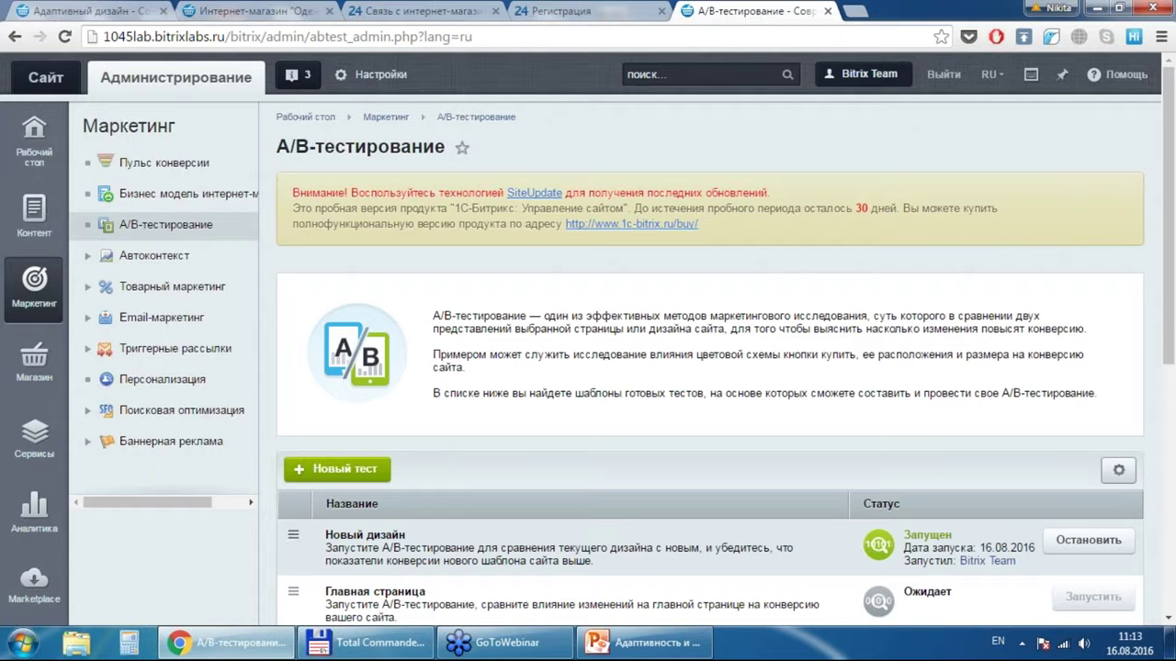
left_click(293, 536)
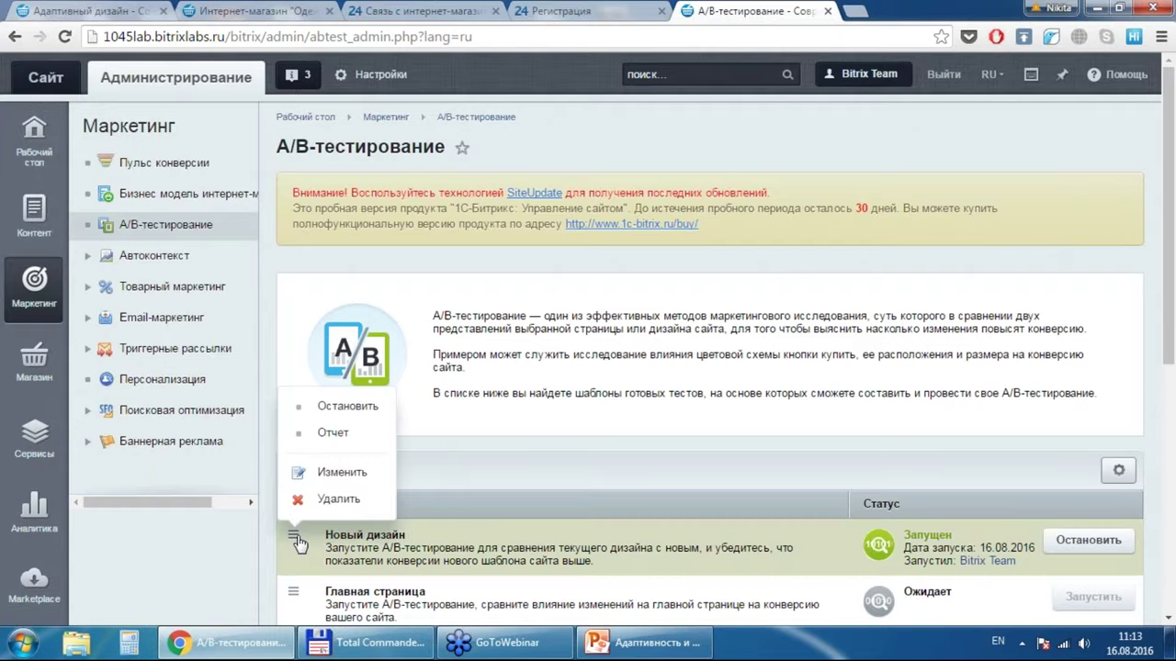
left_click(324, 438)
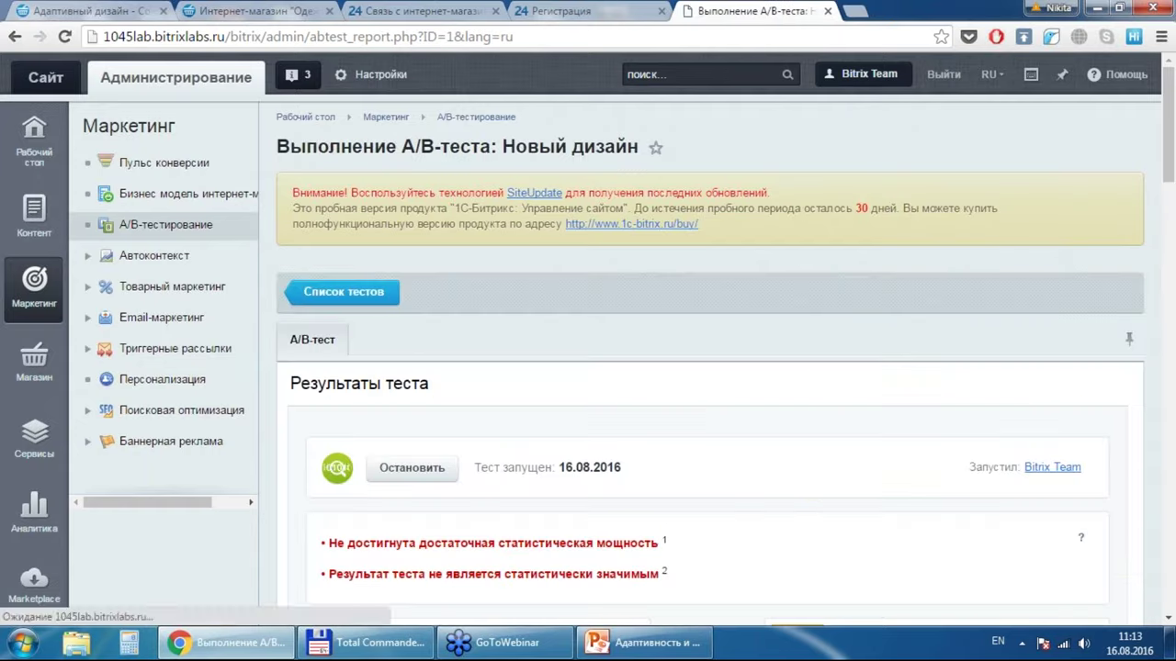
scroll(708, 367, "down", 6)
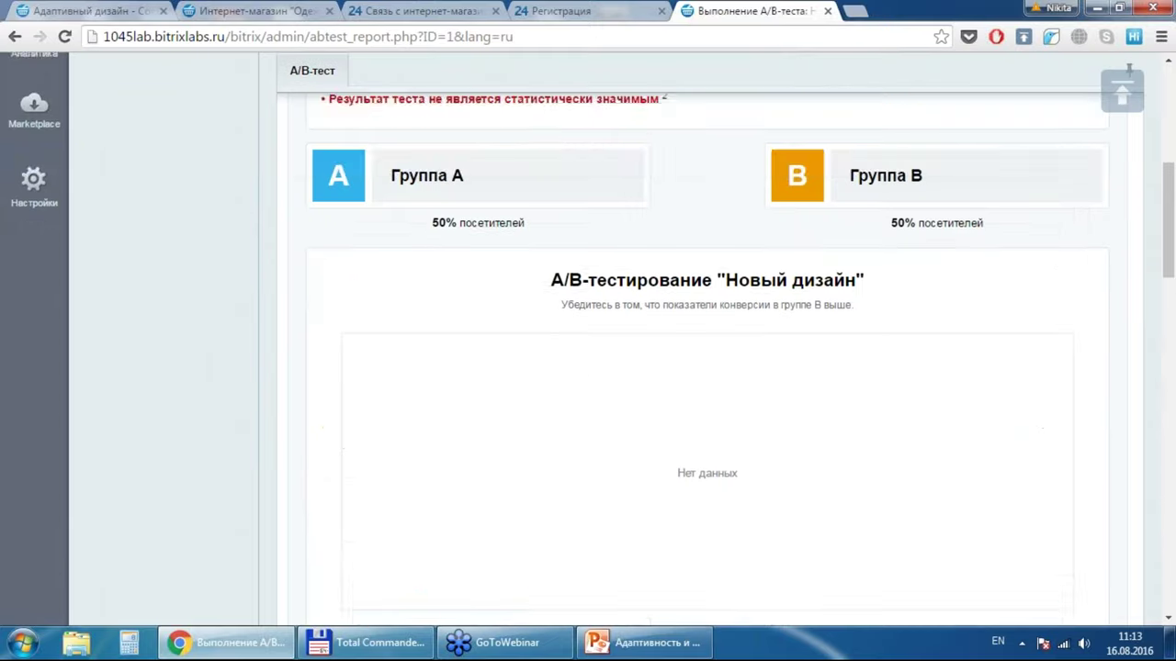
scroll(707, 367, "up", 1)
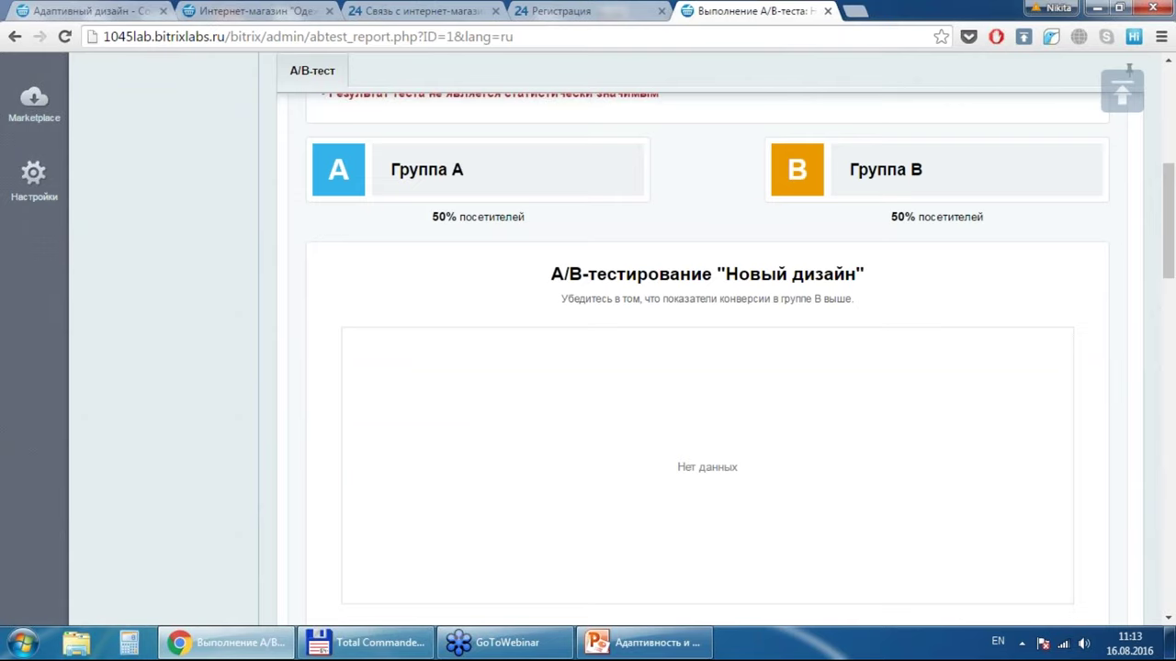
scroll(707, 367, "down", 7)
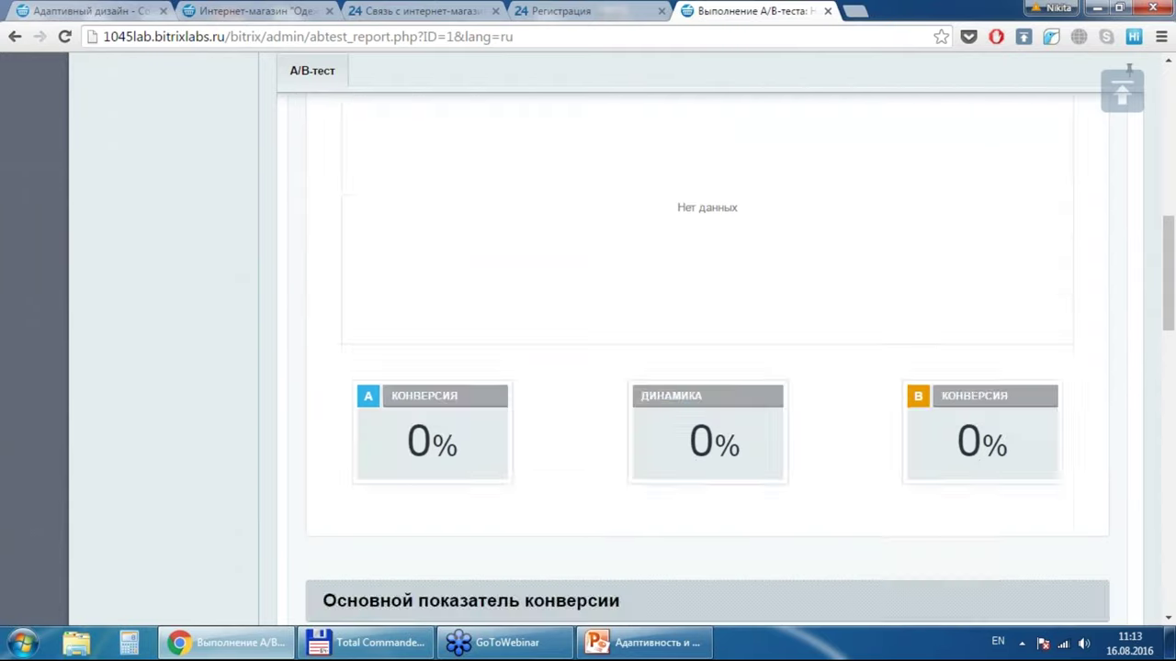
scroll(708, 367, "down", 8)
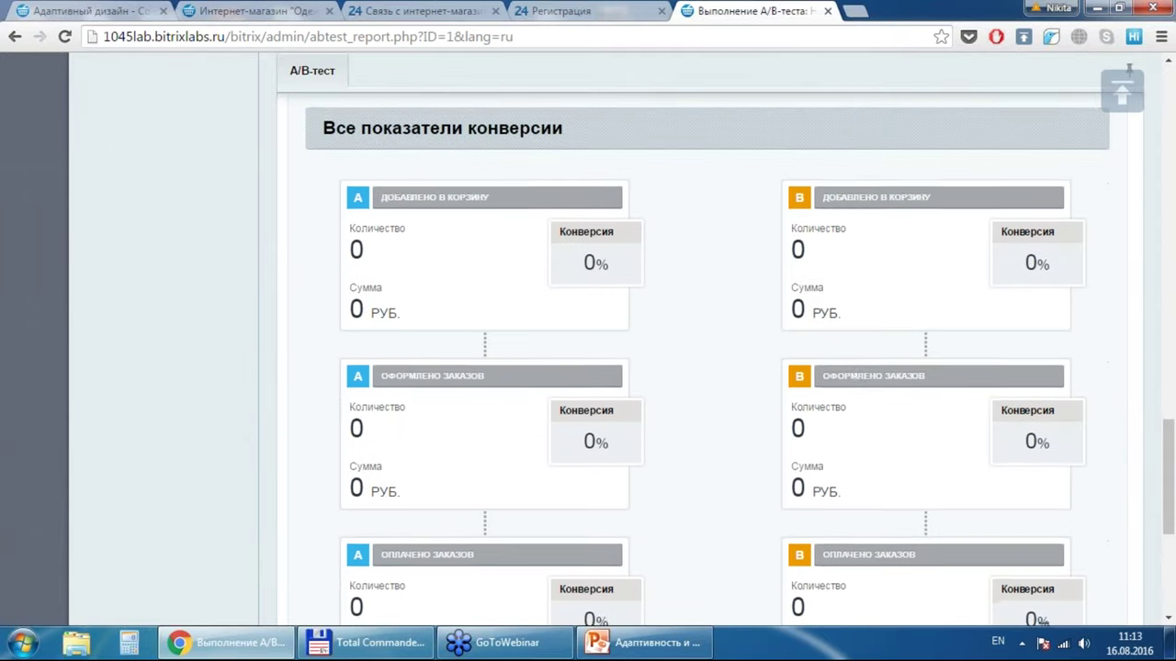
scroll(707, 367, "down", 1)
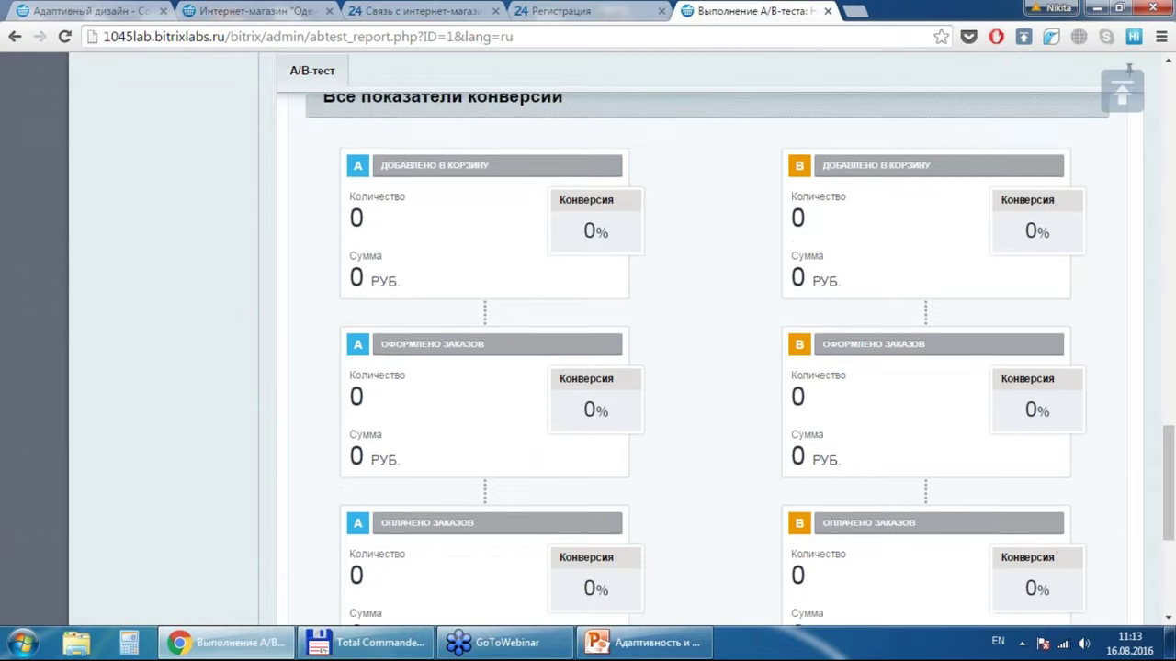
scroll(708, 368, "down", 3)
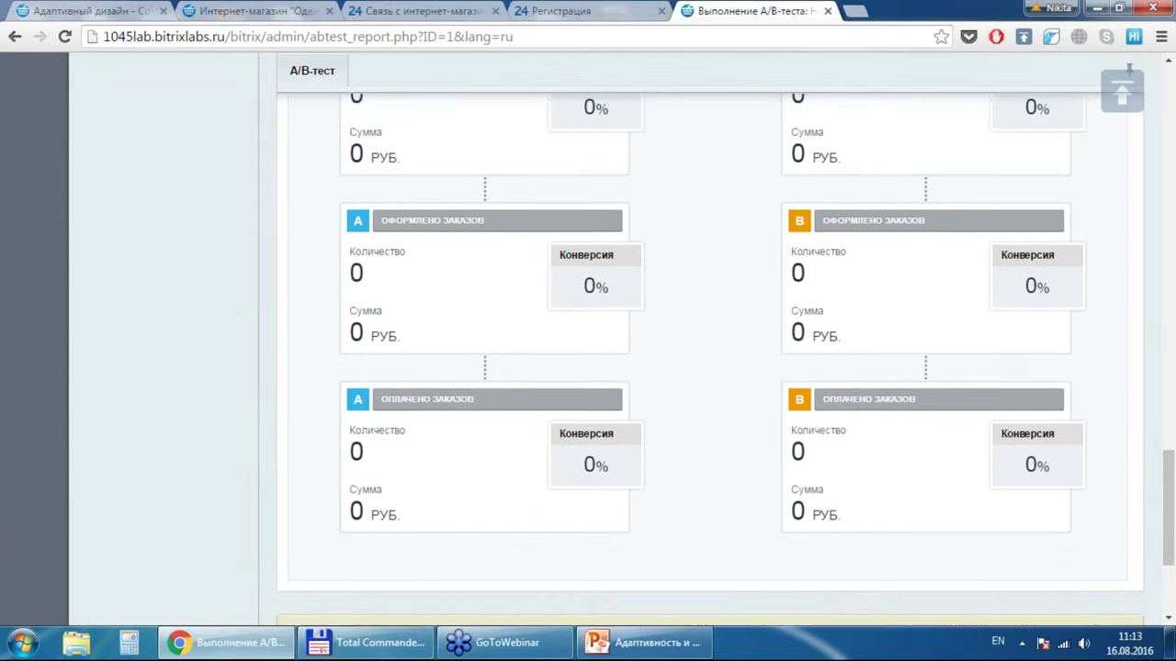
scroll(707, 368, "up", 4)
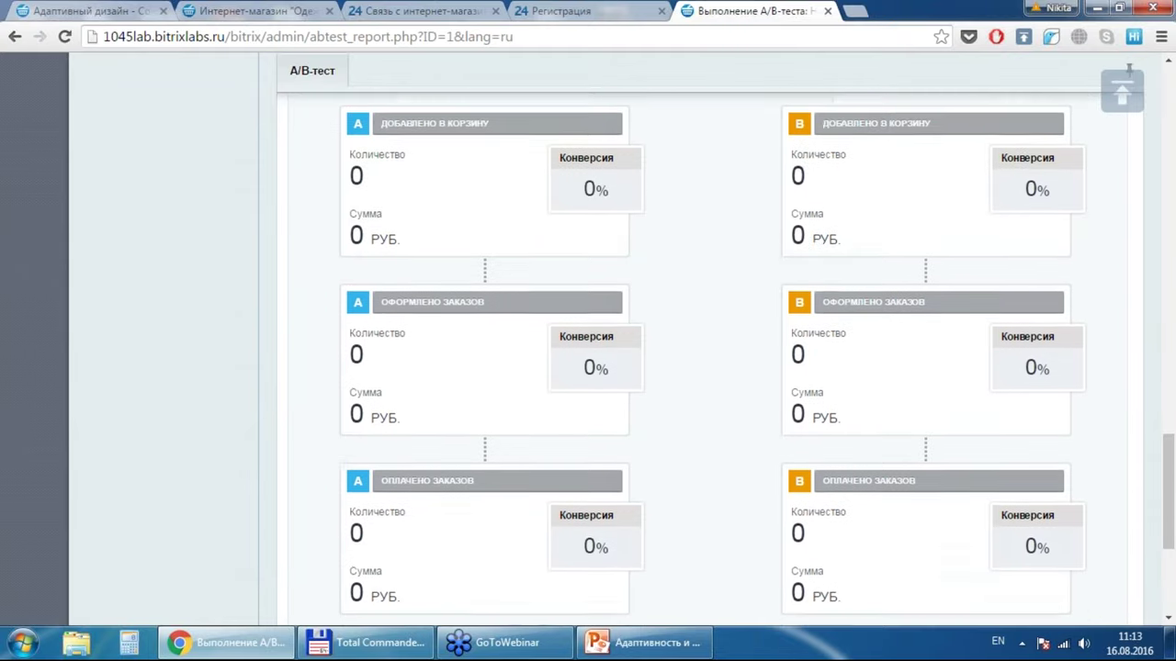
scroll(707, 367, "down", 5)
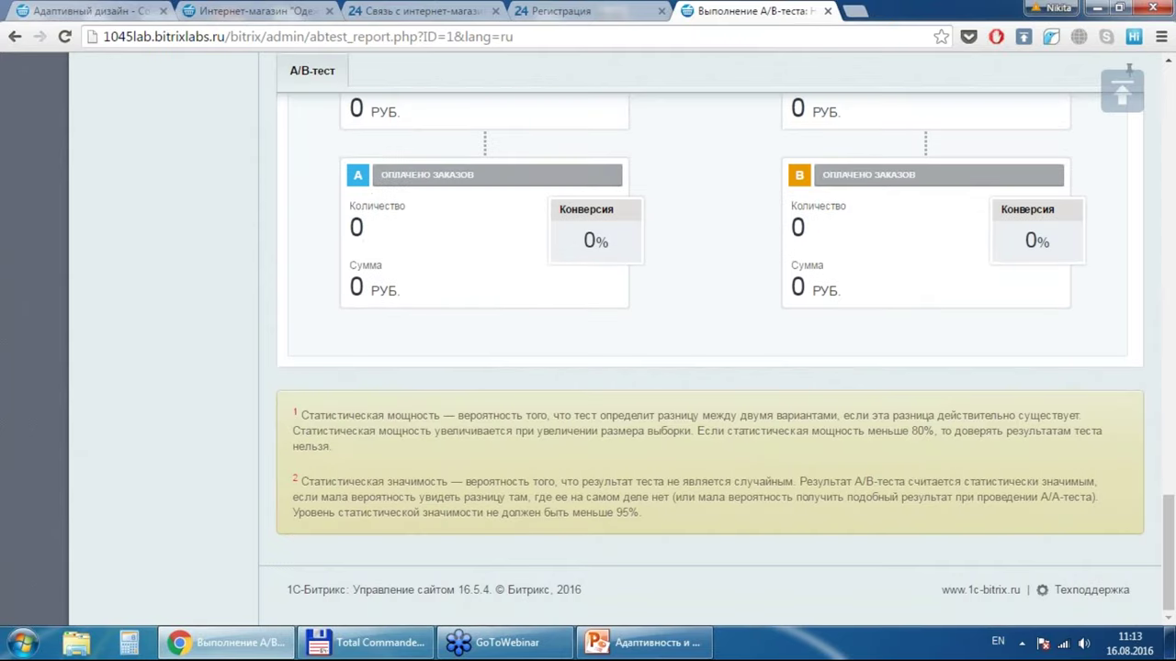
scroll(707, 367, "up", 15)
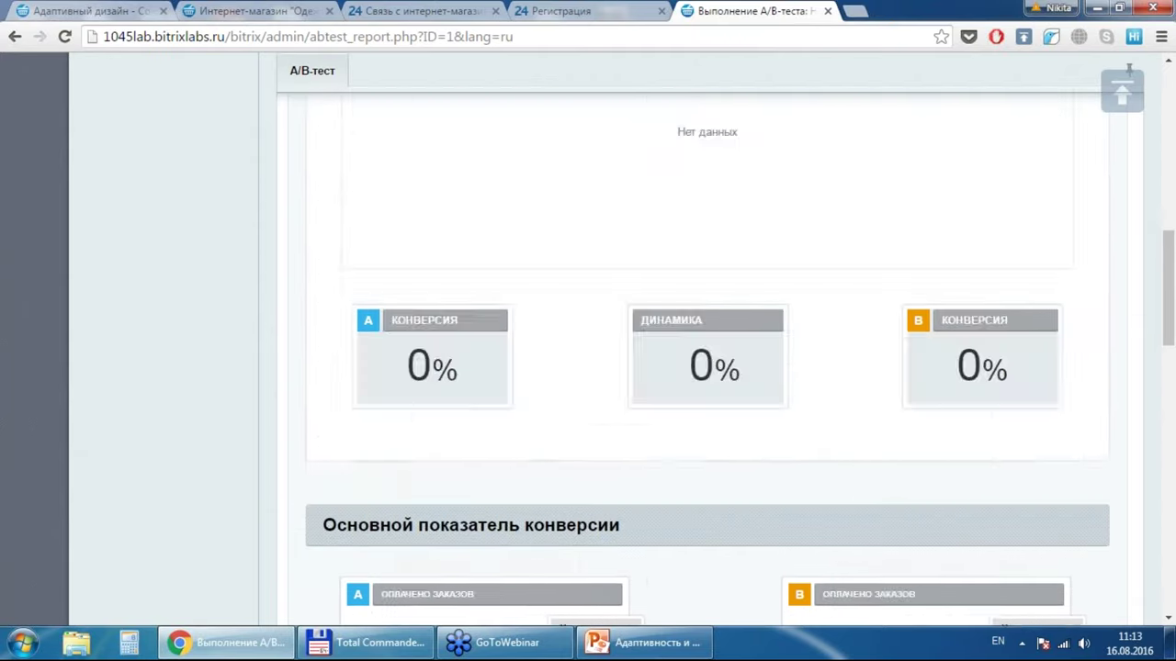
scroll(707, 367, "up", 5)
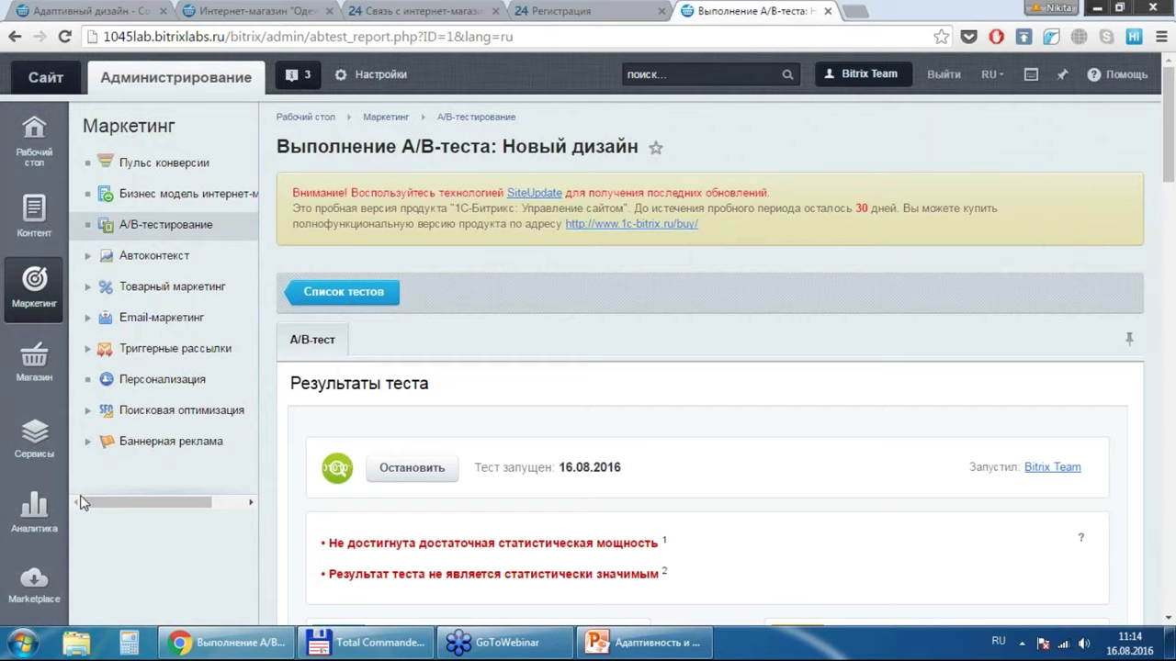
Step: Open Marketplace's Обновление платформы page and review the trial licence and update status
left_click(28, 588)
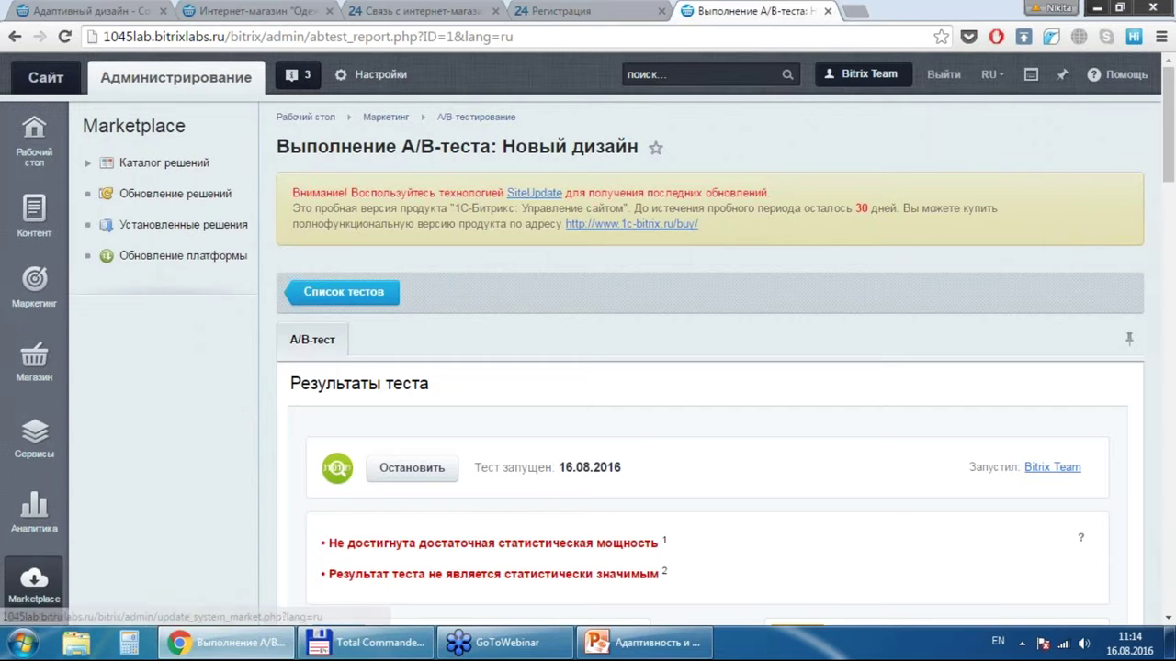
left_click(155, 264)
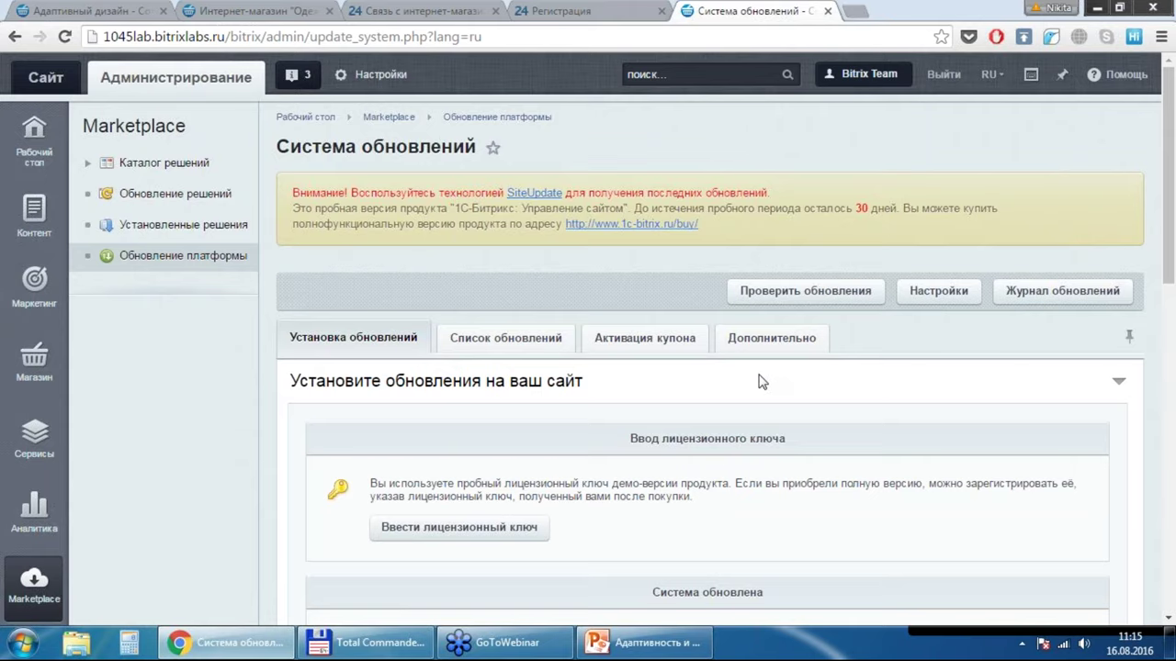
scroll(730, 490, "down", 8)
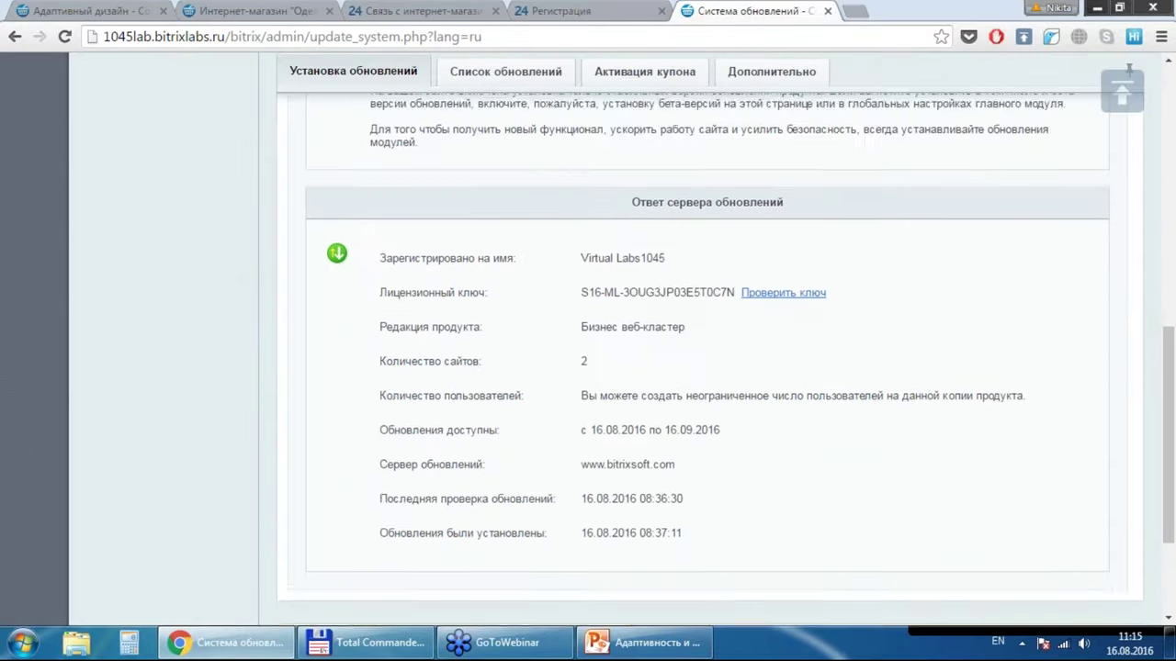
scroll(725, 360, "down", 1)
scroll(725, 360, "up", 1)
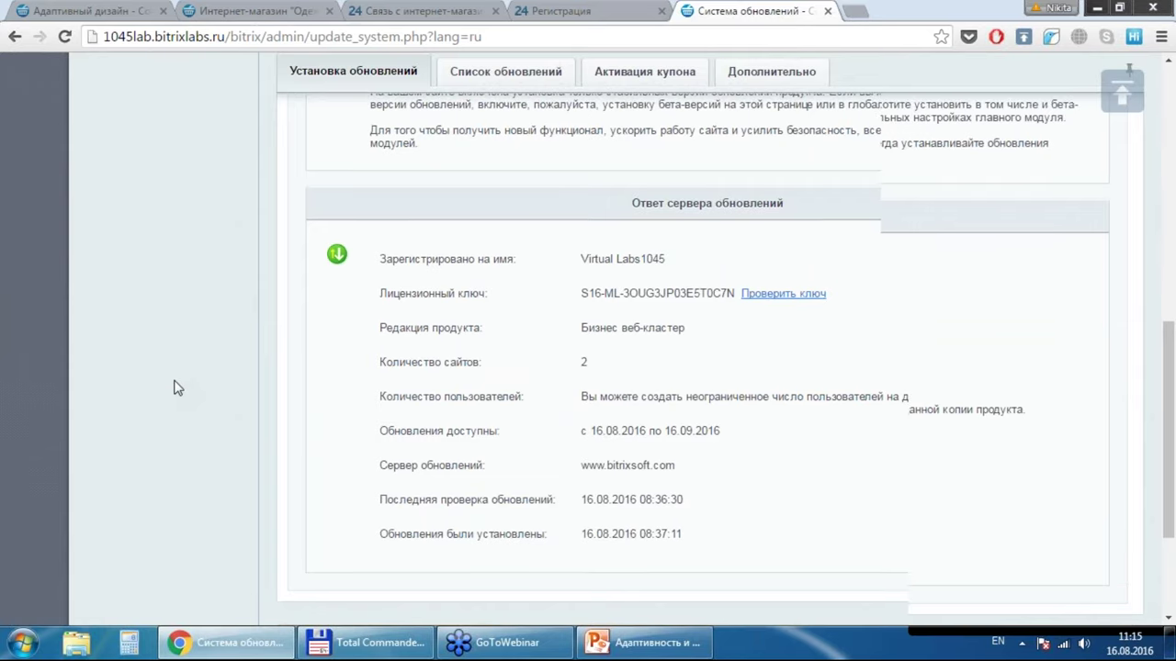
scroll(178, 388, "up", 10)
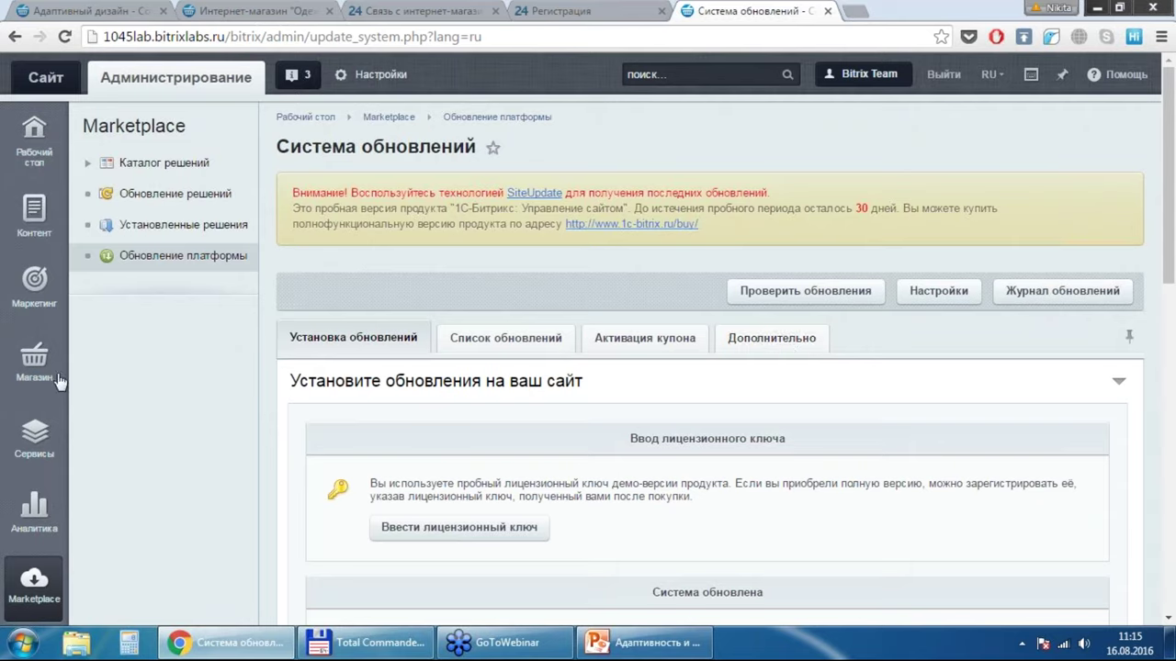
mouse_move(33, 308)
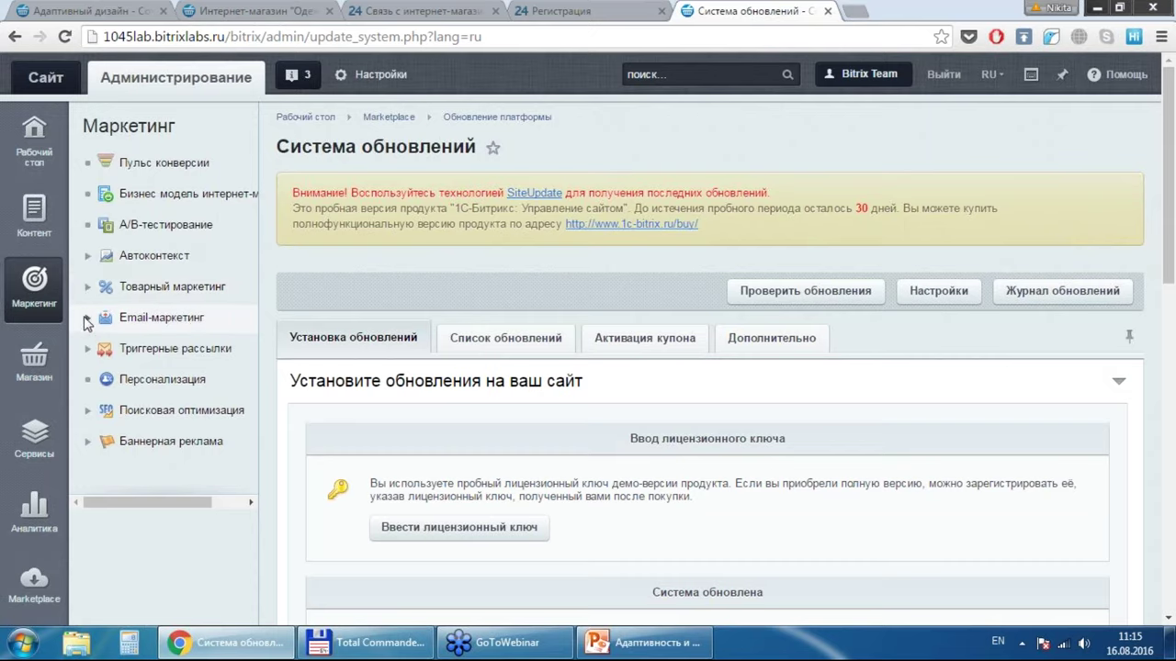
Step: Open Email-маркетинг's Список рассылок and launch the Добавить через мастер wizard
left_click(87, 318)
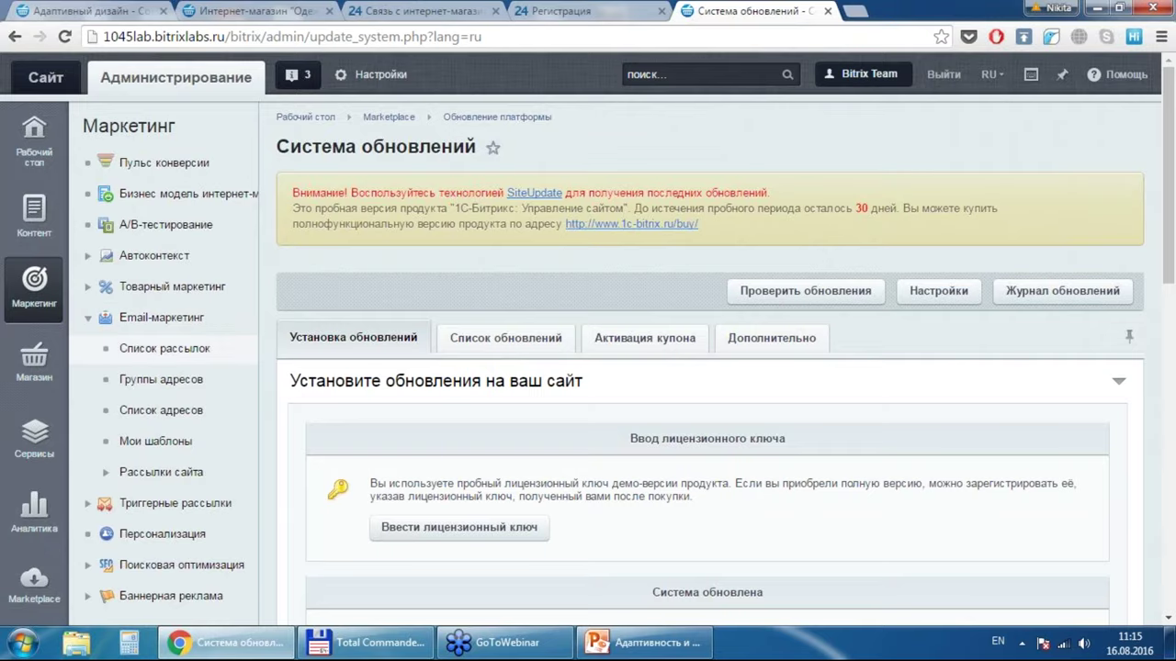
left_click(129, 348)
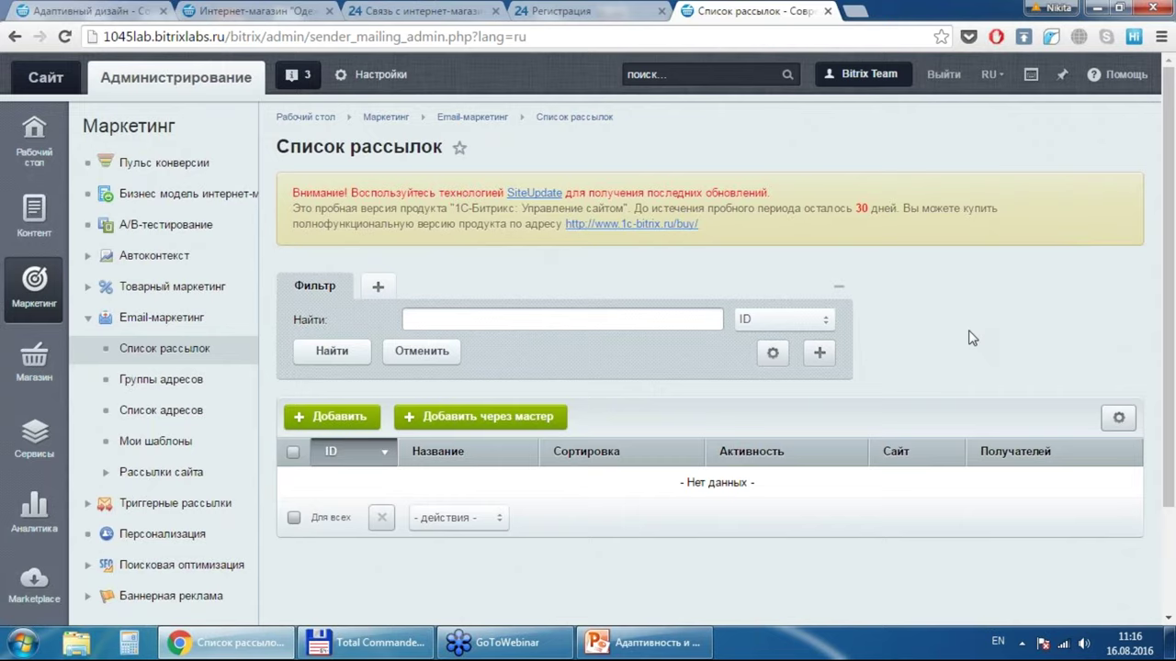
left_click(498, 416)
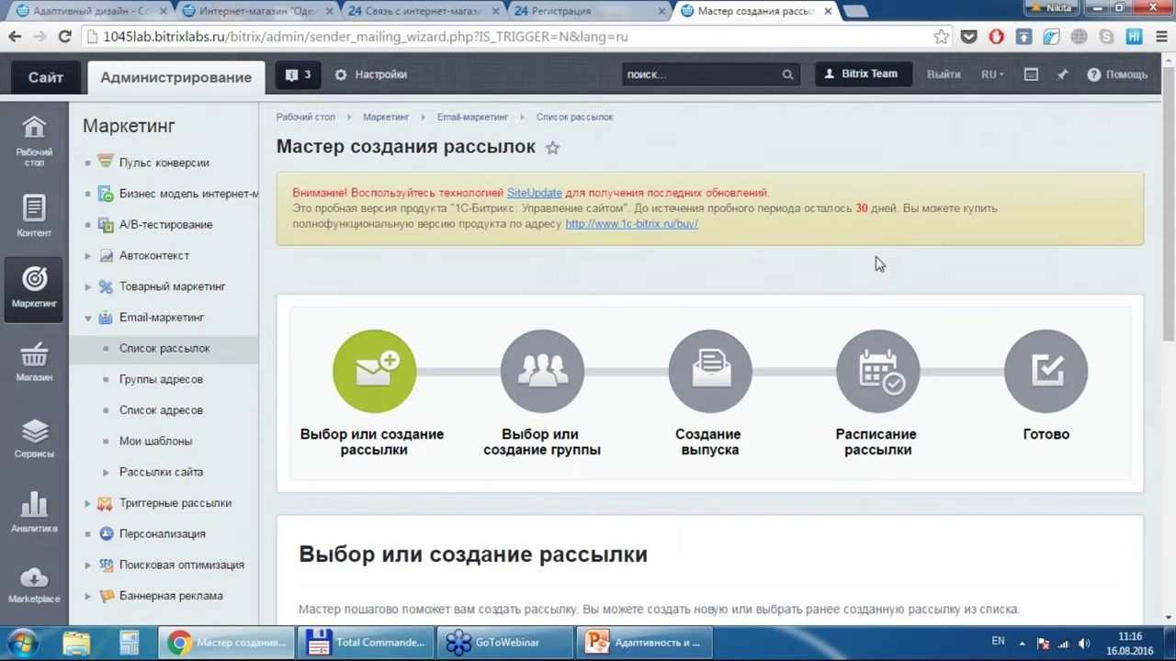
Step: Name the mailing 'Тестовая рассылка', describe it 'Это просто тест', and proceed to the next step
scroll(878, 263, "down", 4)
scroll(875, 264, "down", 1)
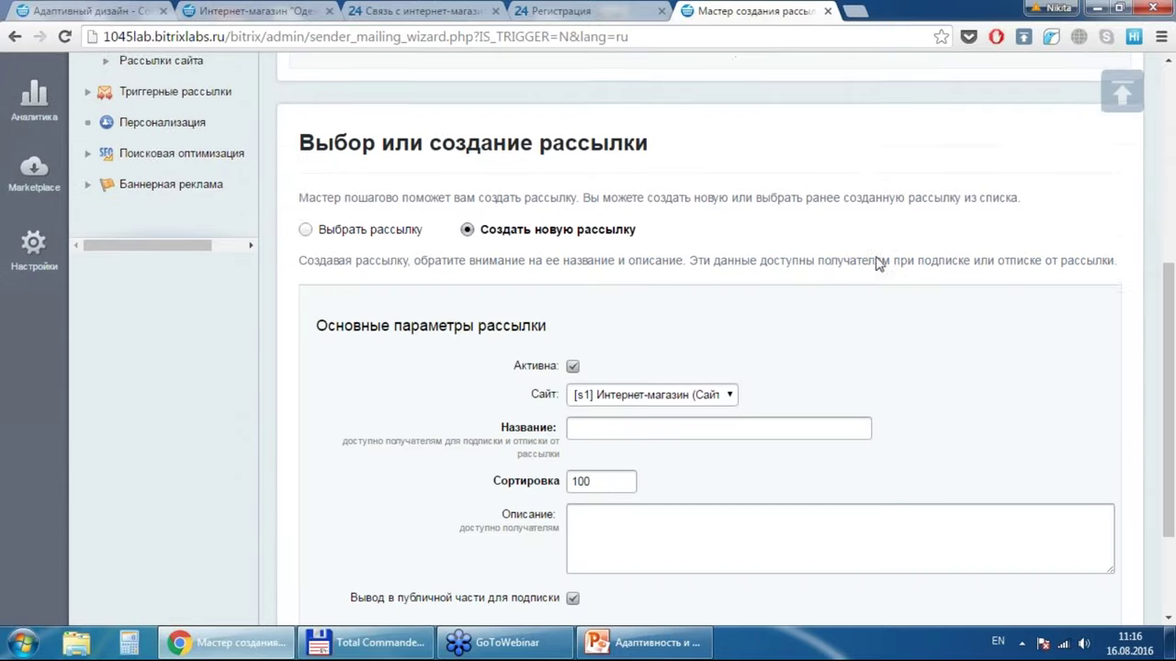
scroll(689, 188, "down", 1)
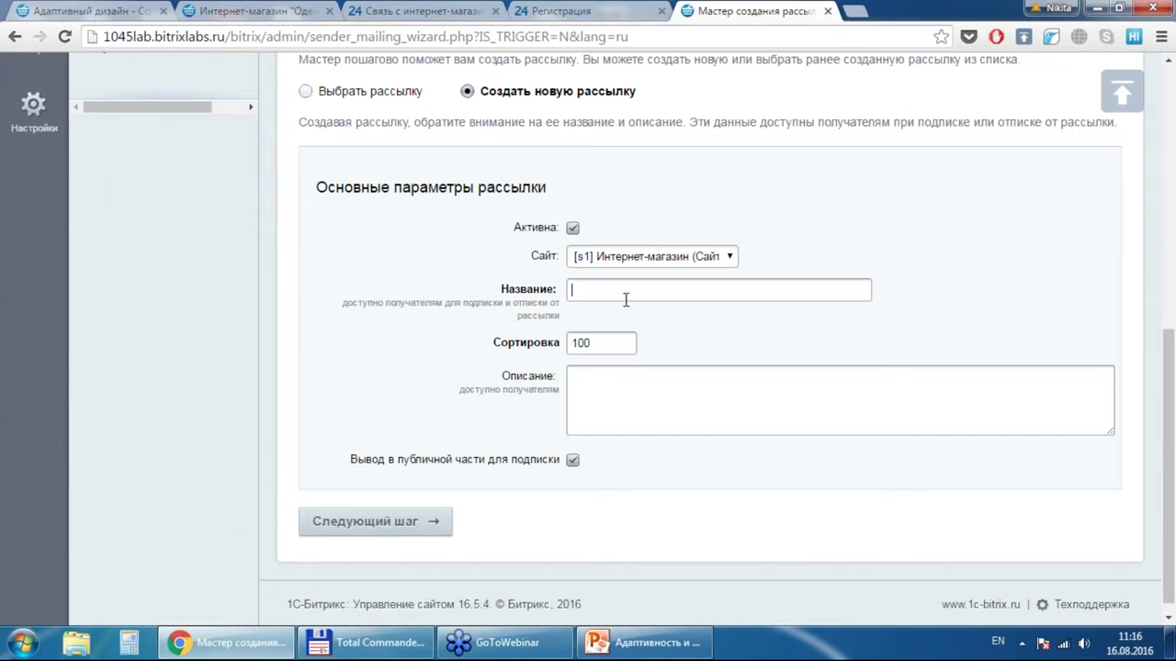
type("n")
key("BackSpace")
key("alt+shift")
type("Тес")
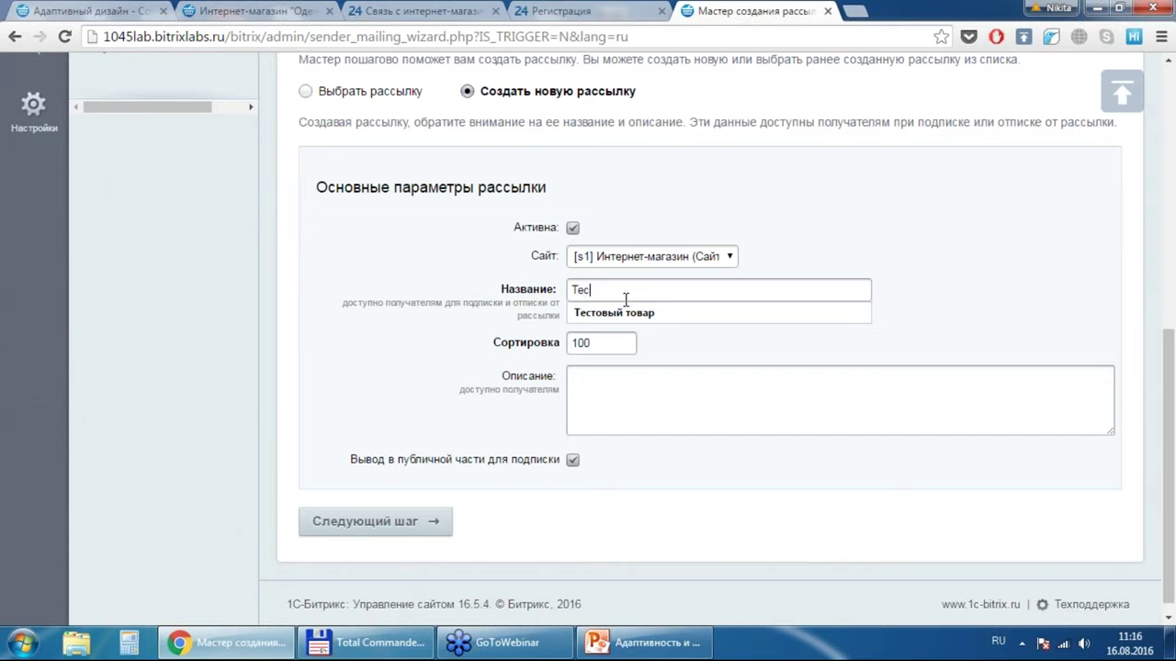
type("товая рассылка")
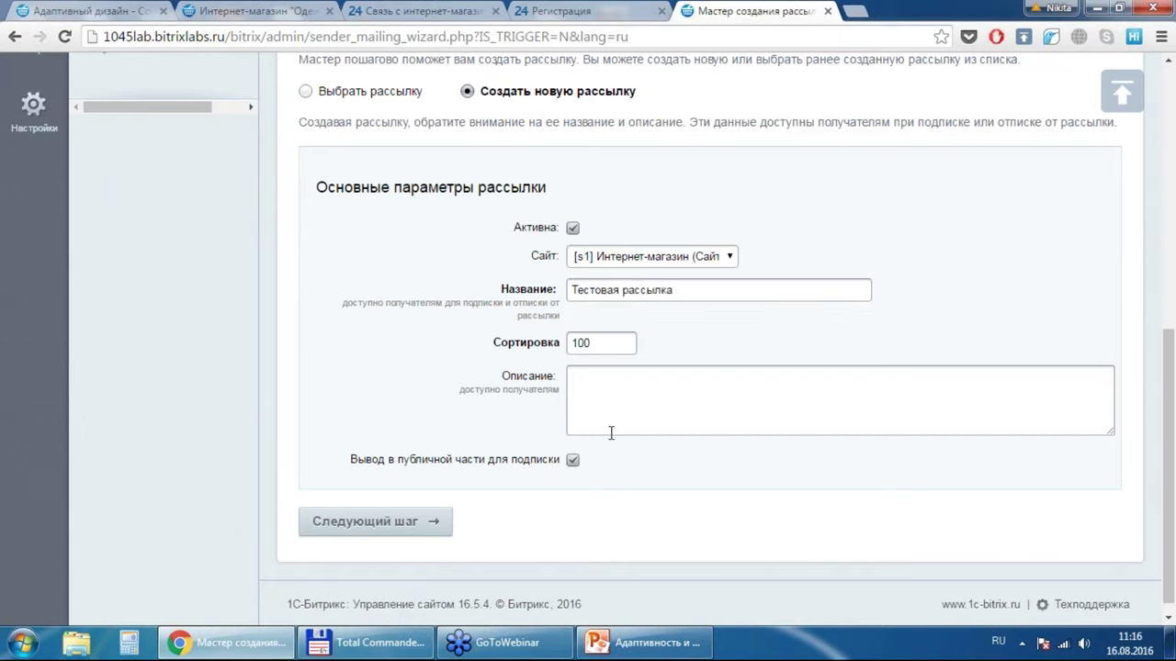
left_click(611, 432)
type("Это просто тест")
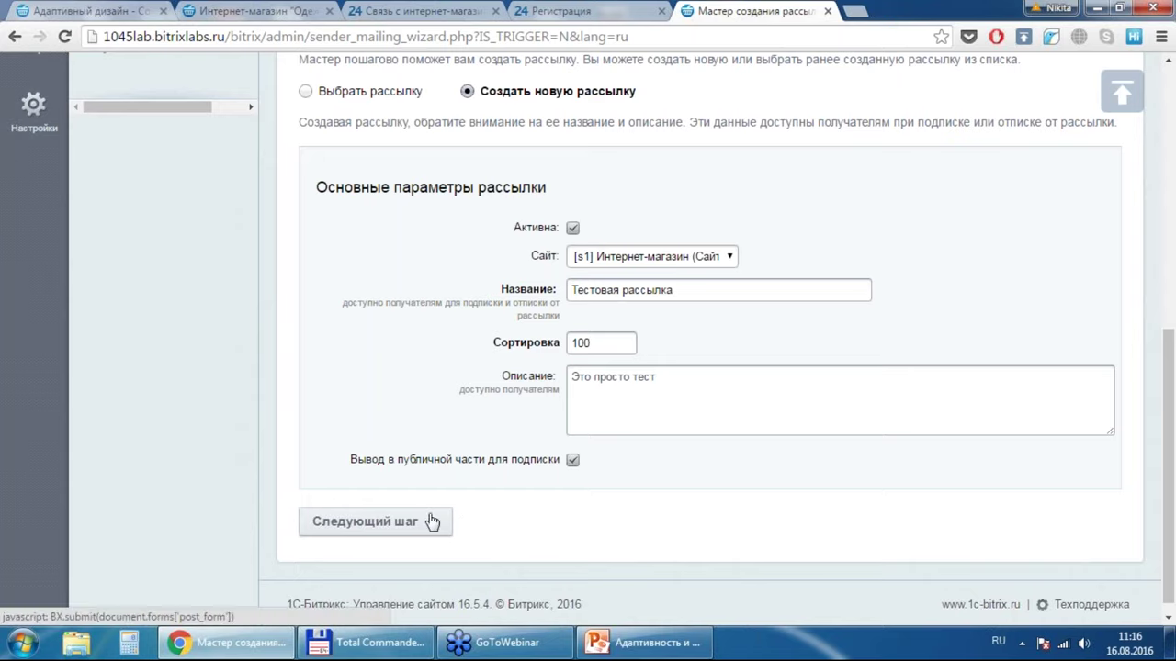
left_click(432, 522)
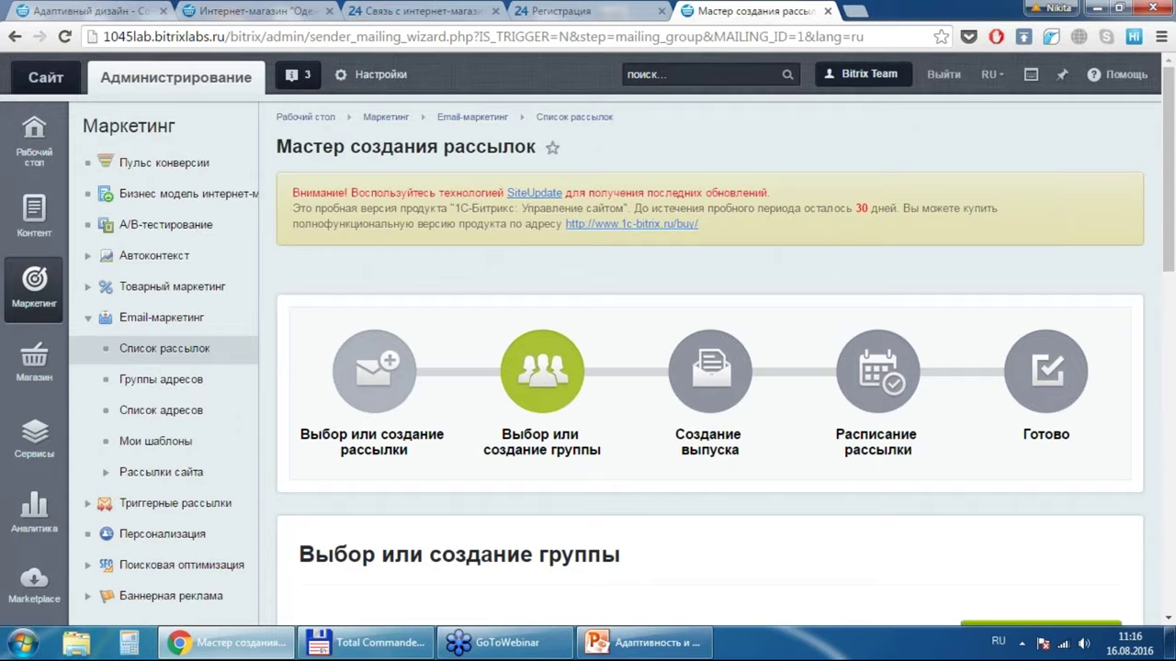
Step: Open the Создать новую группу form for a new recipient address group
scroll(588, 340, "down", 1)
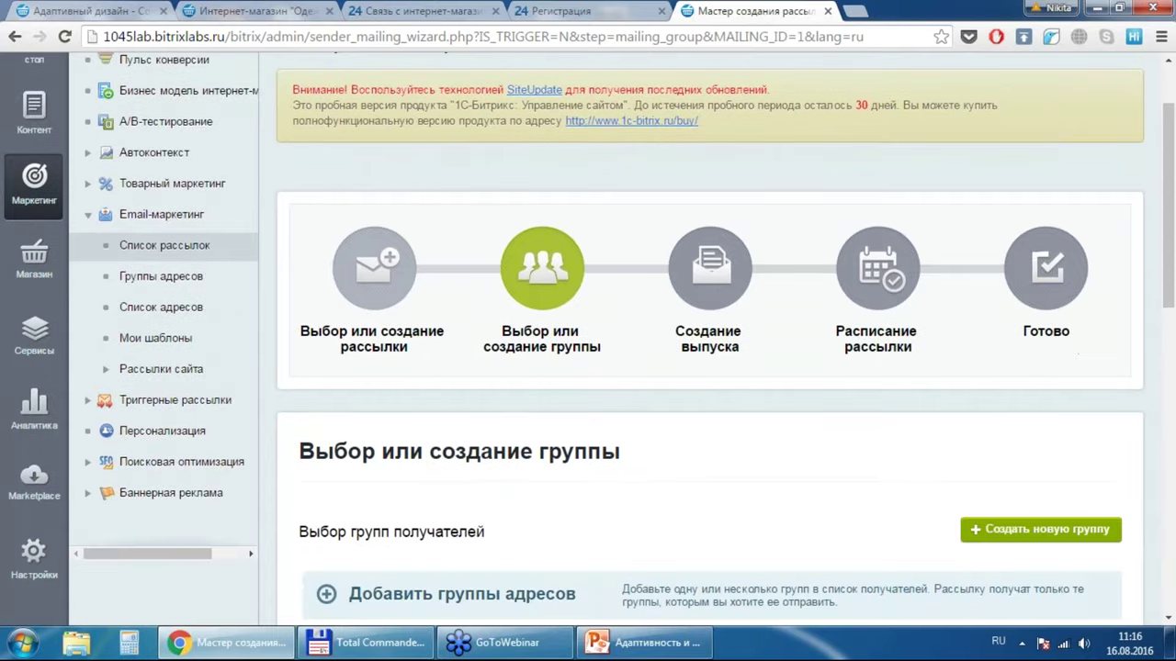
scroll(588, 339, "down", 5)
scroll(588, 340, "up", 2)
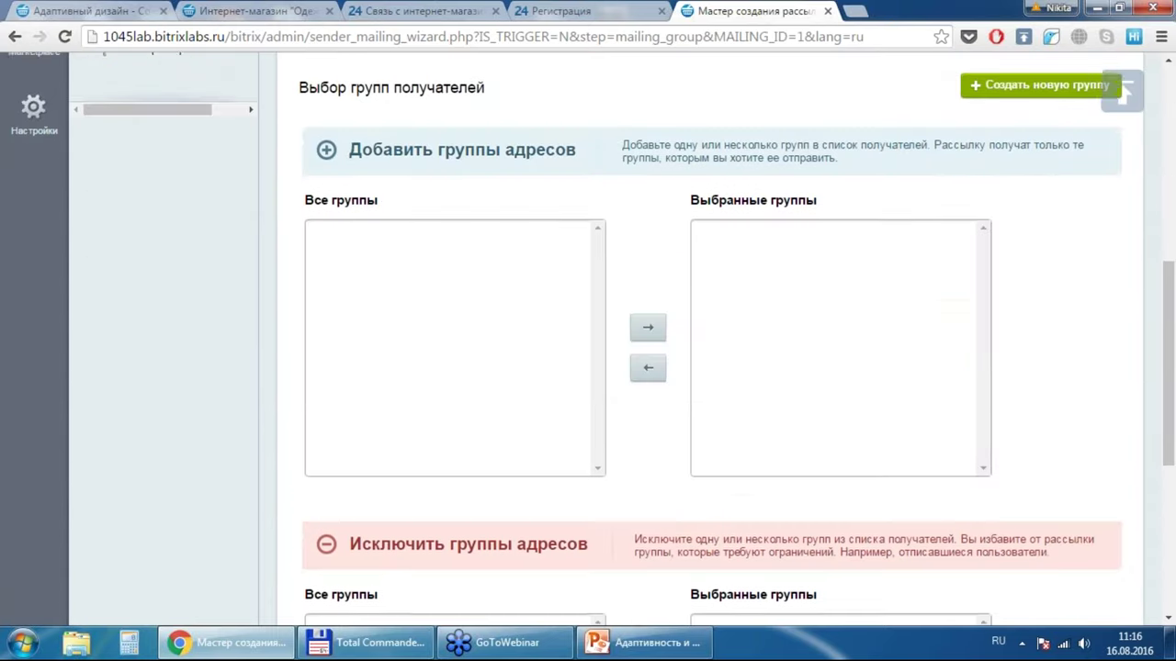
scroll(588, 340, "down", 1)
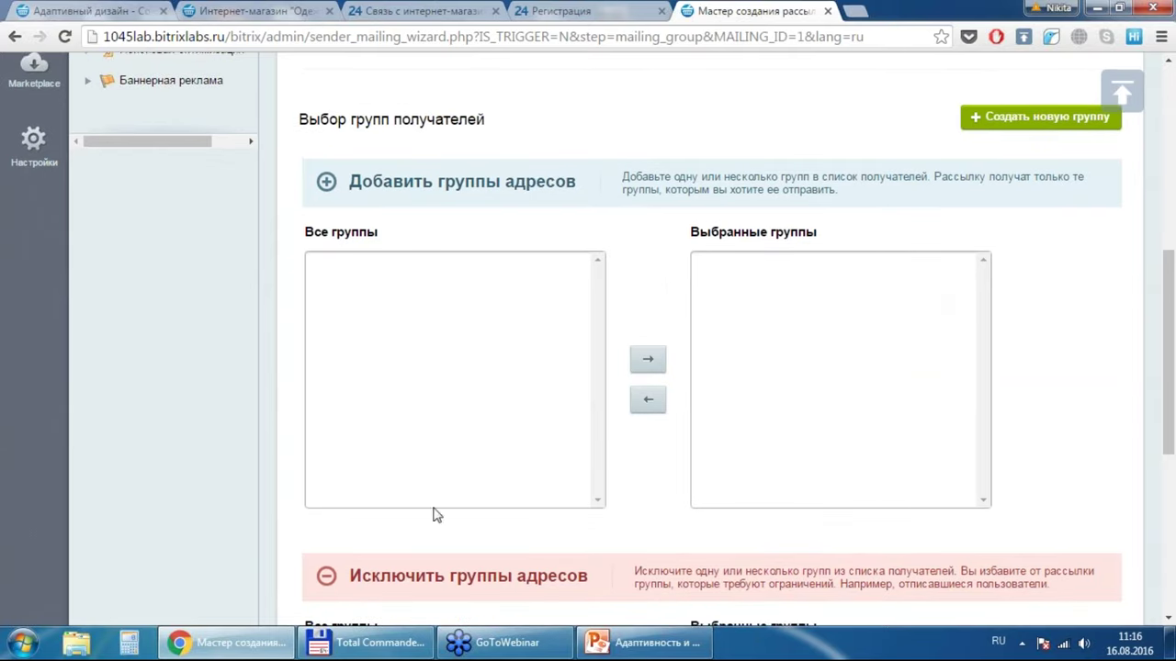
left_click(1011, 115)
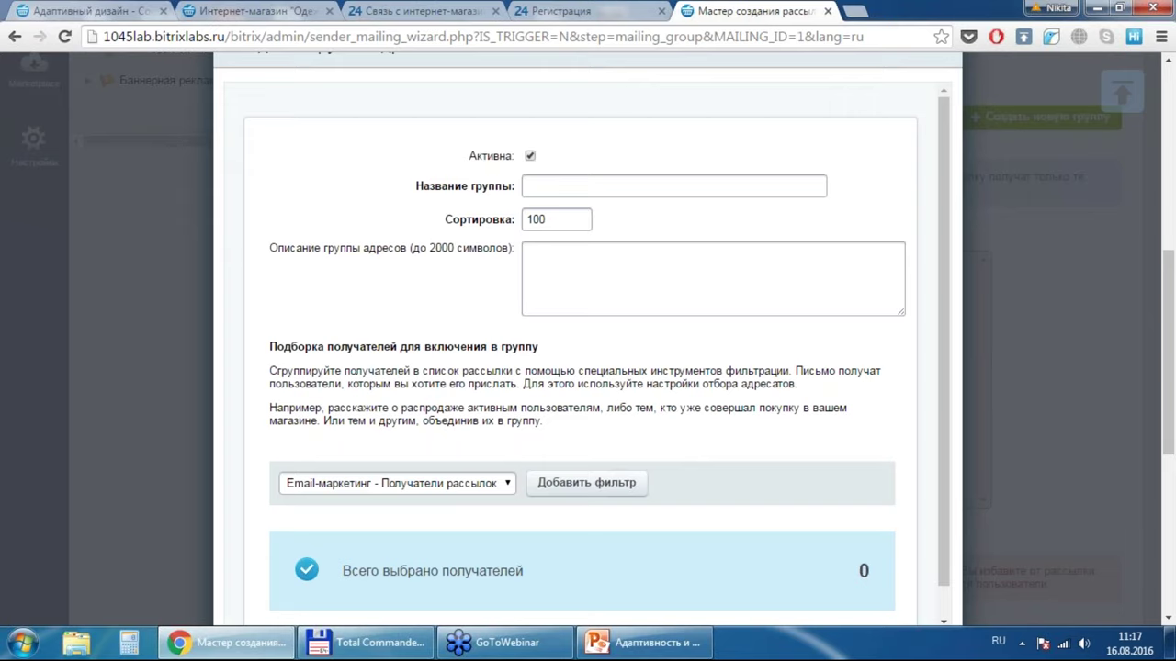
Step: Name the new address group 'чаыавфыфыва' and give it the description 'фафа'
left_click(429, 487)
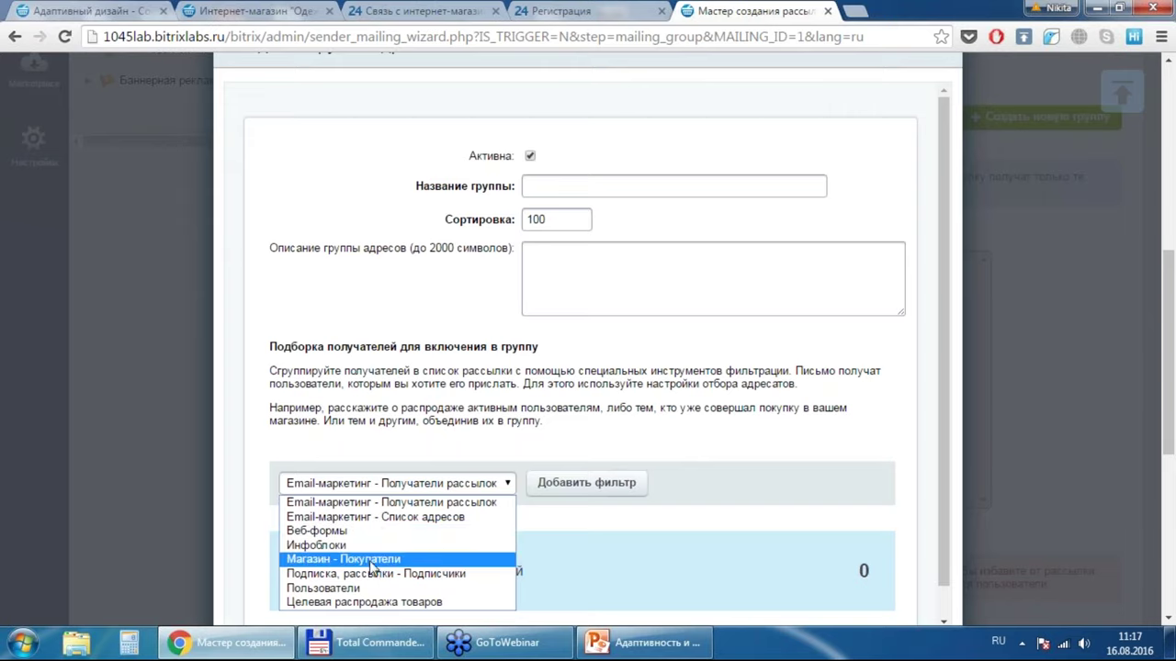
left_click(678, 188)
type("чаыавфыфыва")
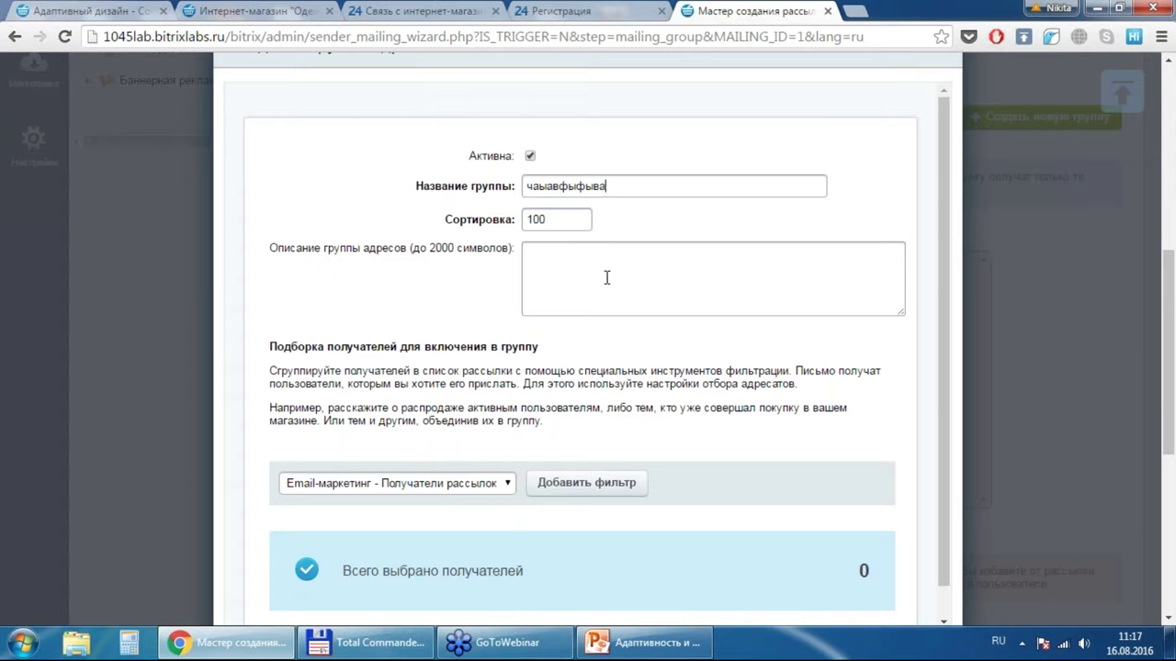
left_click(606, 277)
type("фафа")
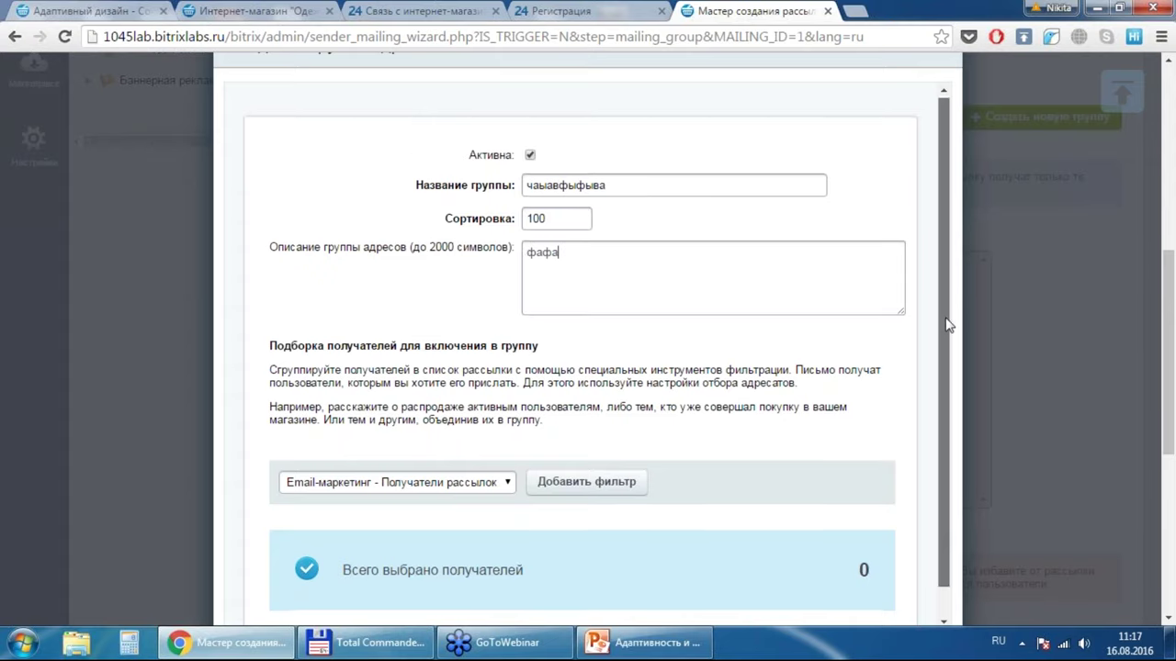
Step: Add an email-marketing recipients filter to the group
scroll(949, 306, "down", 1)
left_click(496, 451)
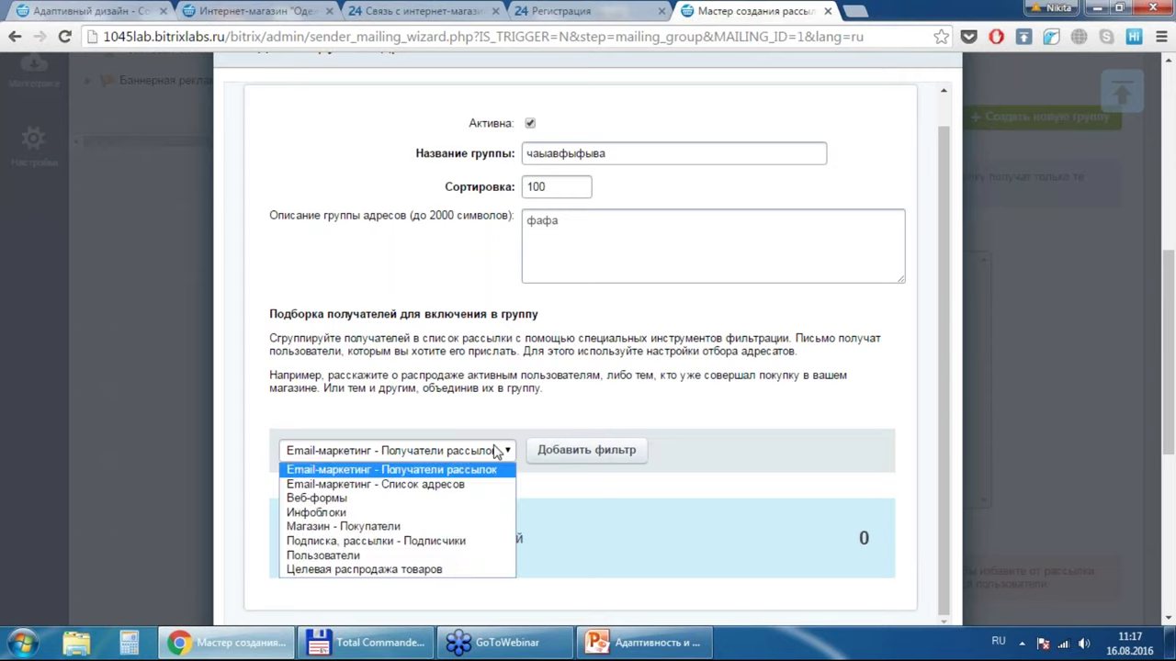
left_click(496, 451)
left_click(581, 453)
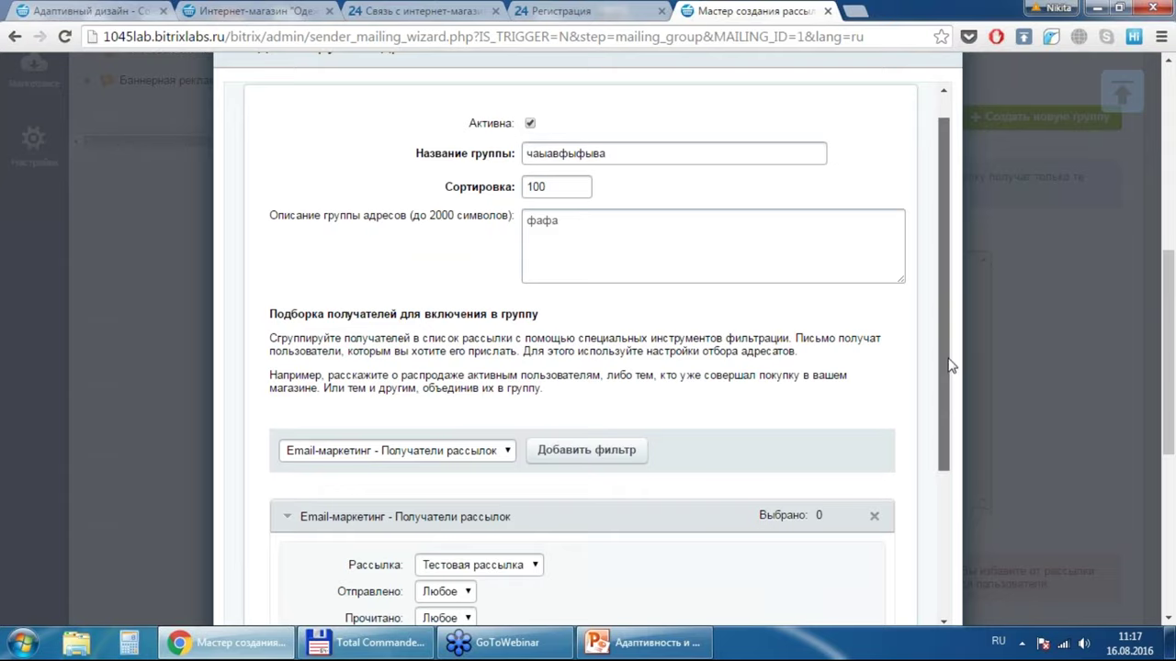
Step: Add a Магазин - Покупатели filter, remove the email-marketing filter, and save the group
scroll(541, 449, "down", 2)
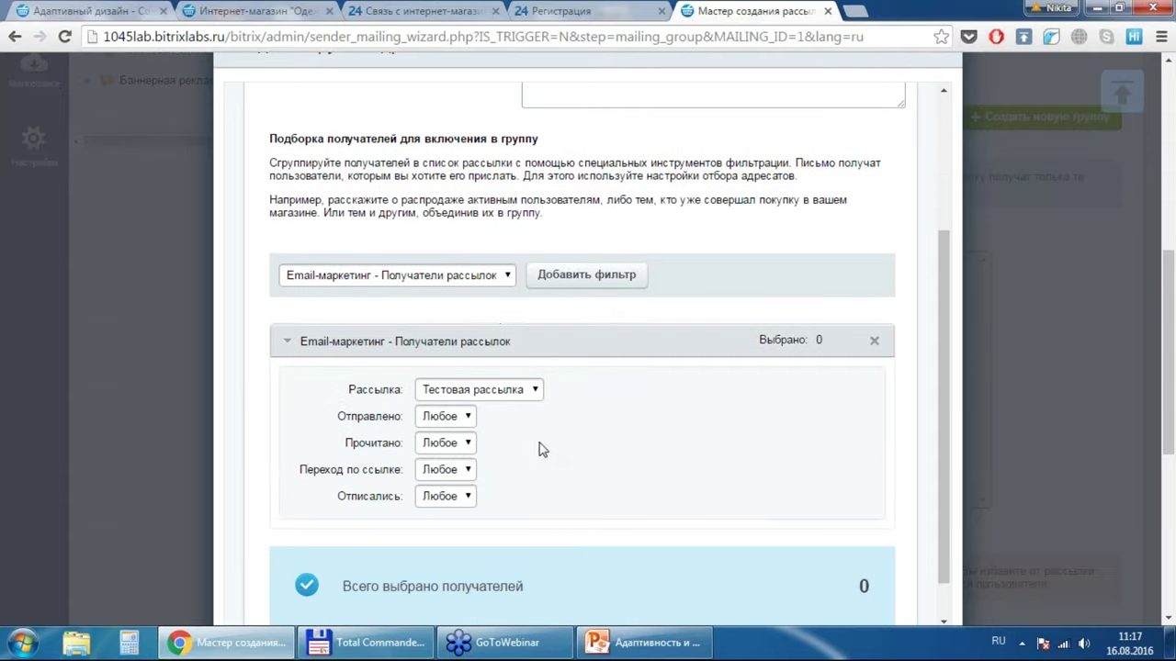
left_click(465, 275)
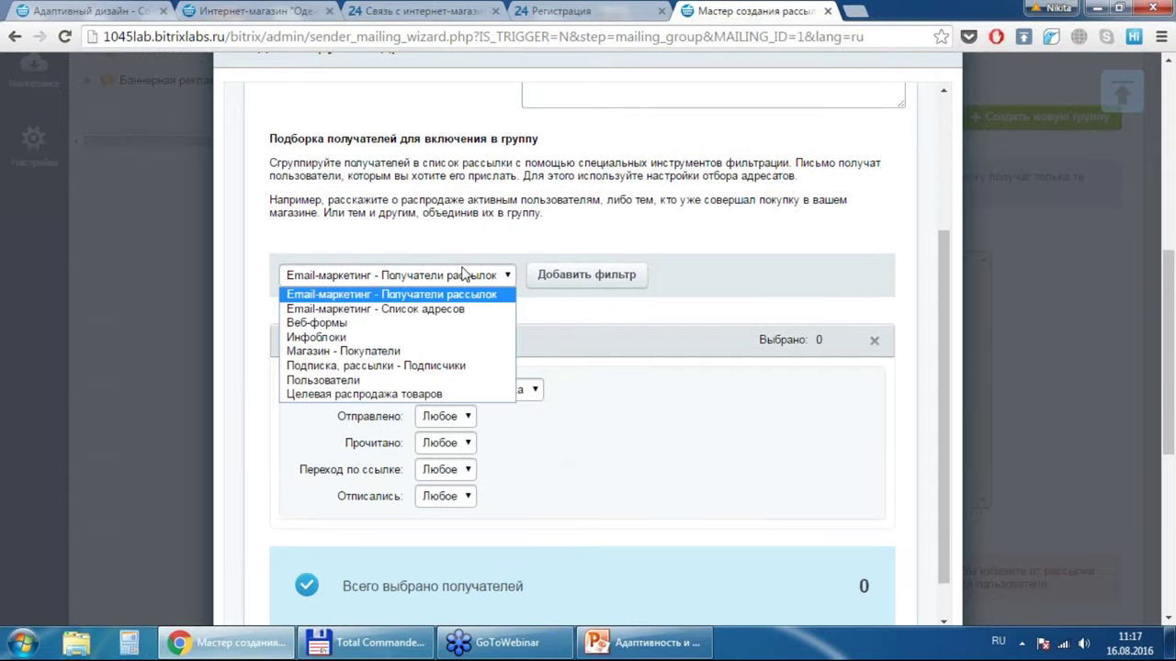
left_click(409, 353)
left_click(570, 278)
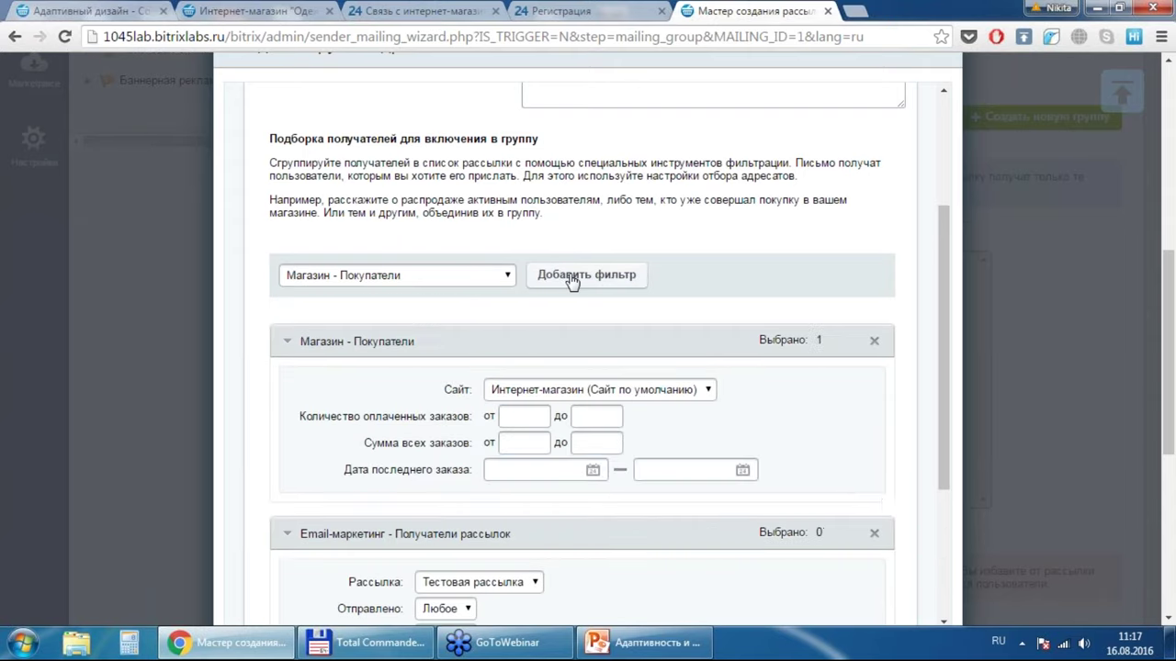
left_click(874, 533)
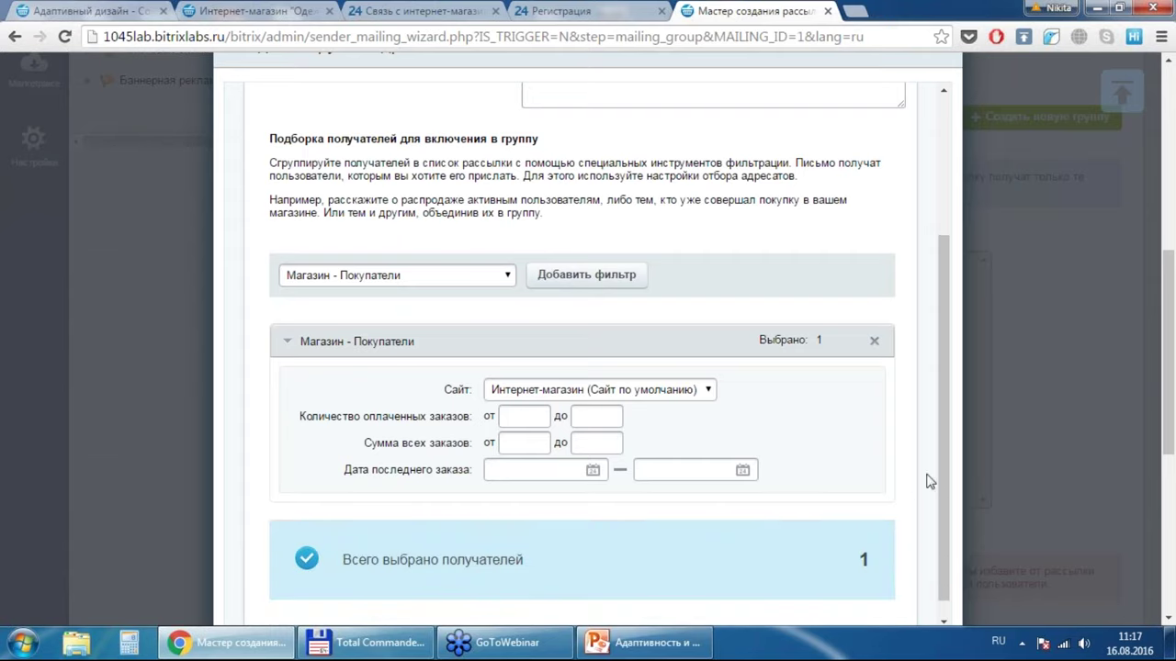
scroll(942, 510, "down", 1)
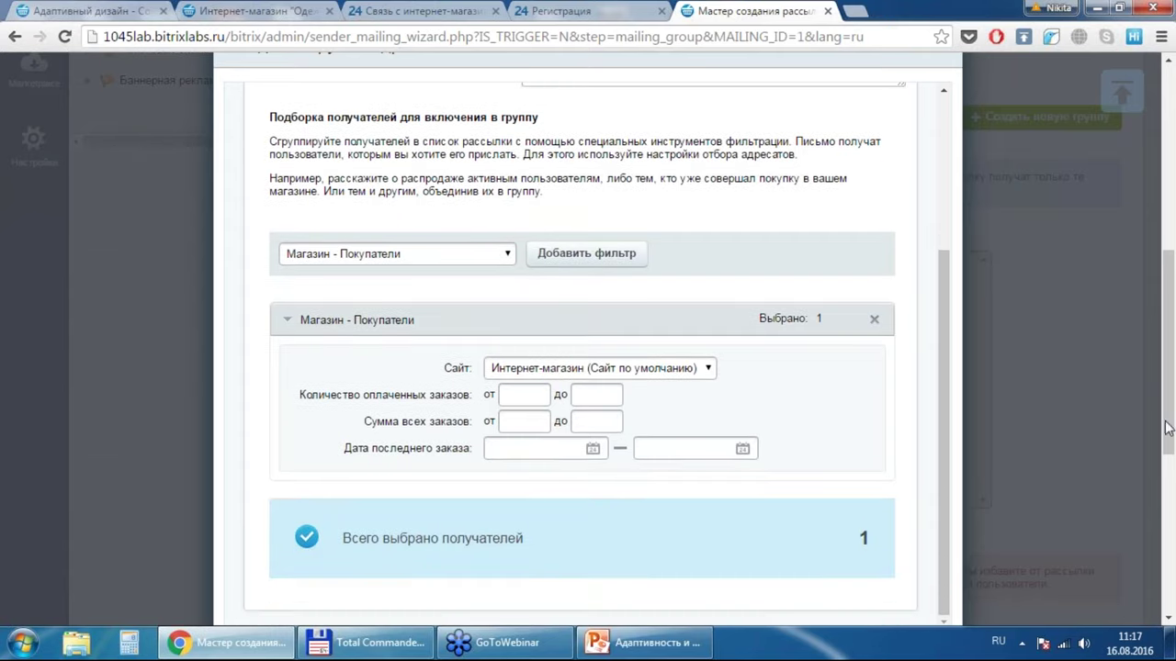
scroll(1168, 430, "down", 1)
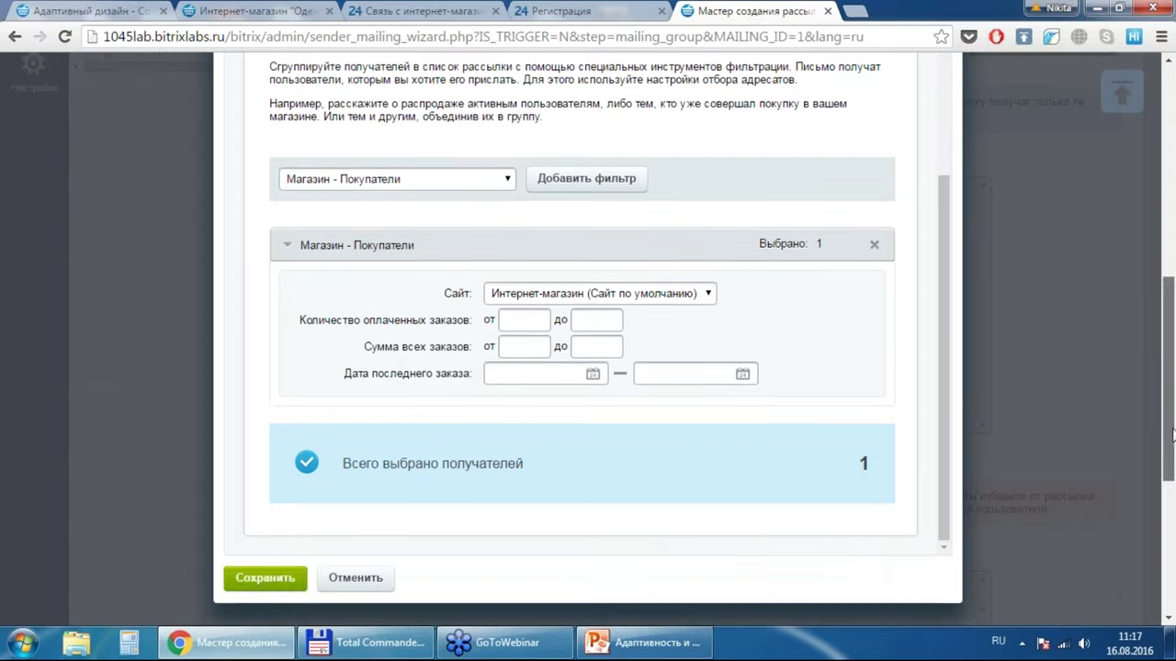
left_click(264, 578)
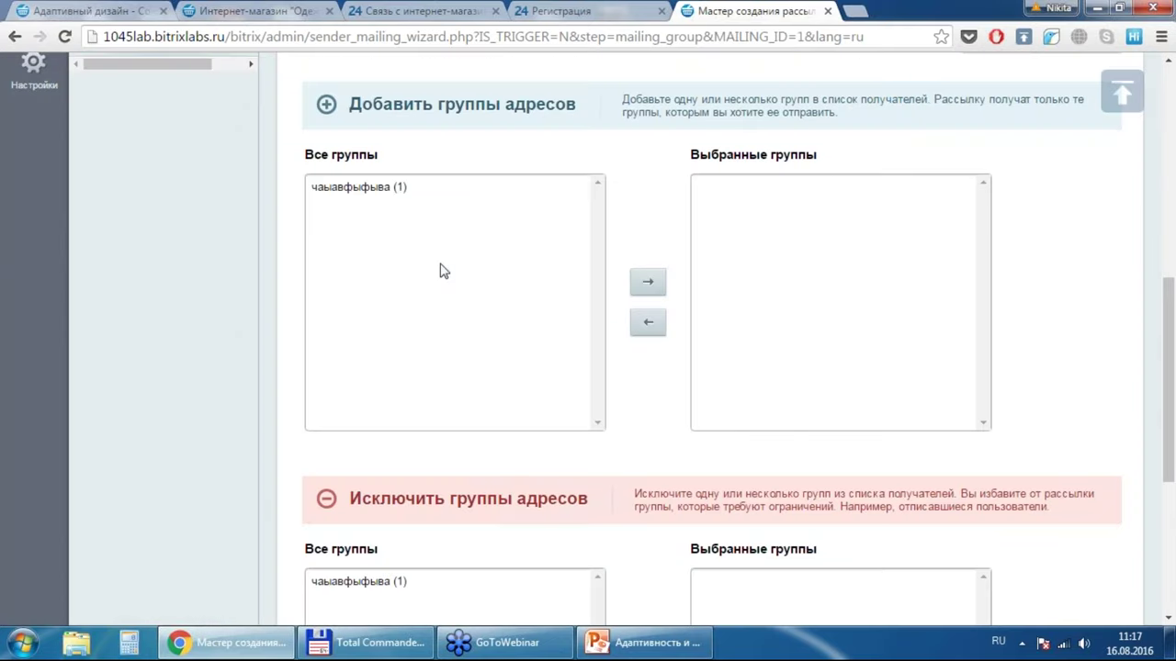
Step: Move group 'чаыавфыфыва' into Выбранные группы and advance to the Создание выпуска step
left_click(386, 197)
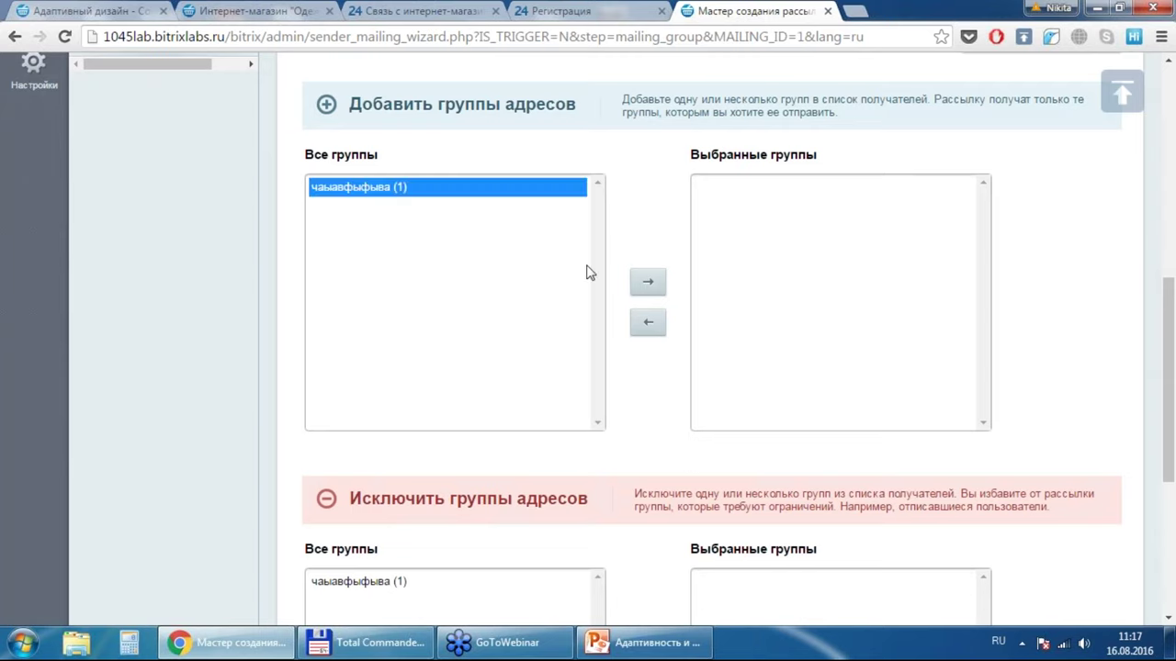
left_click(646, 288)
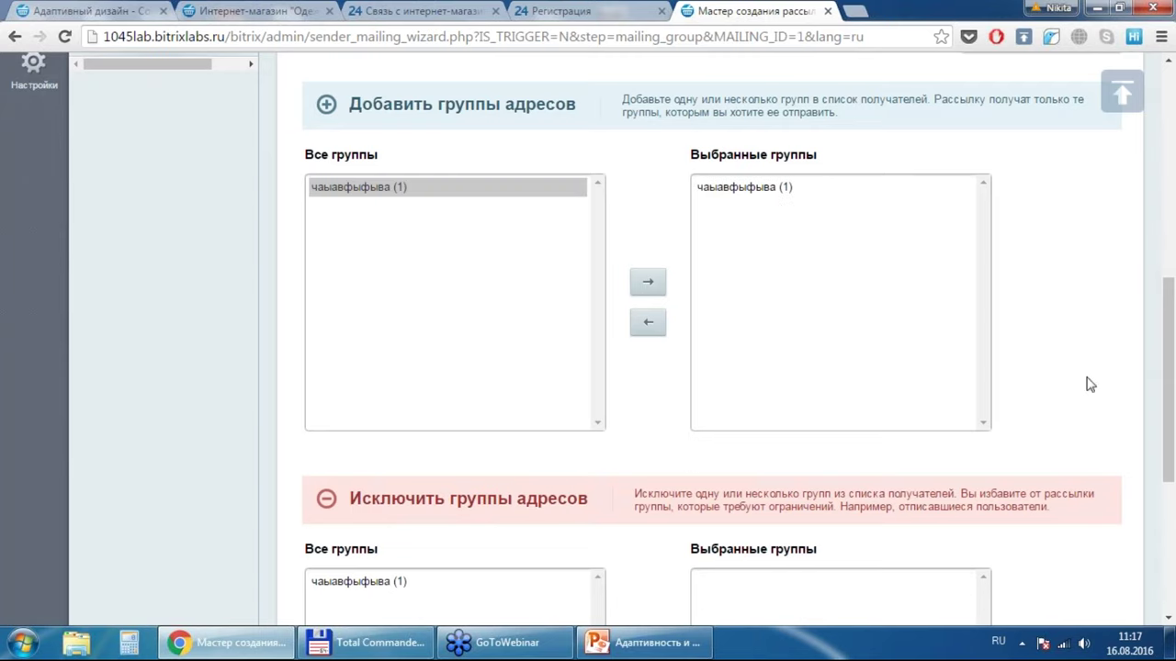
scroll(1170, 342, "down", 4)
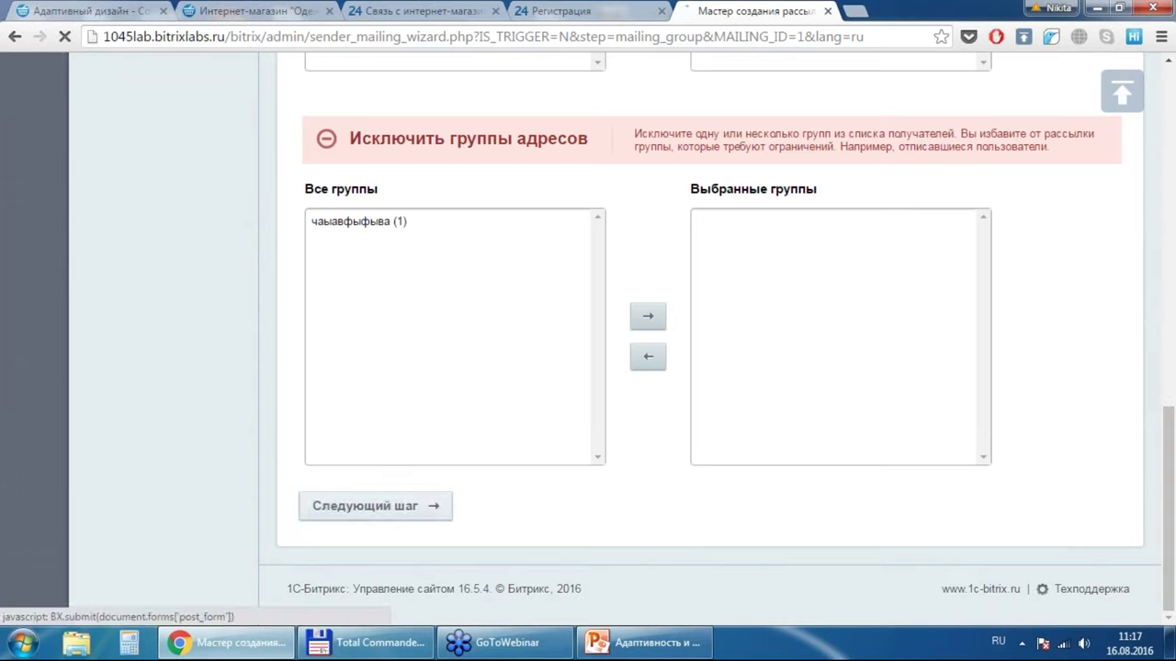
left_click(394, 507)
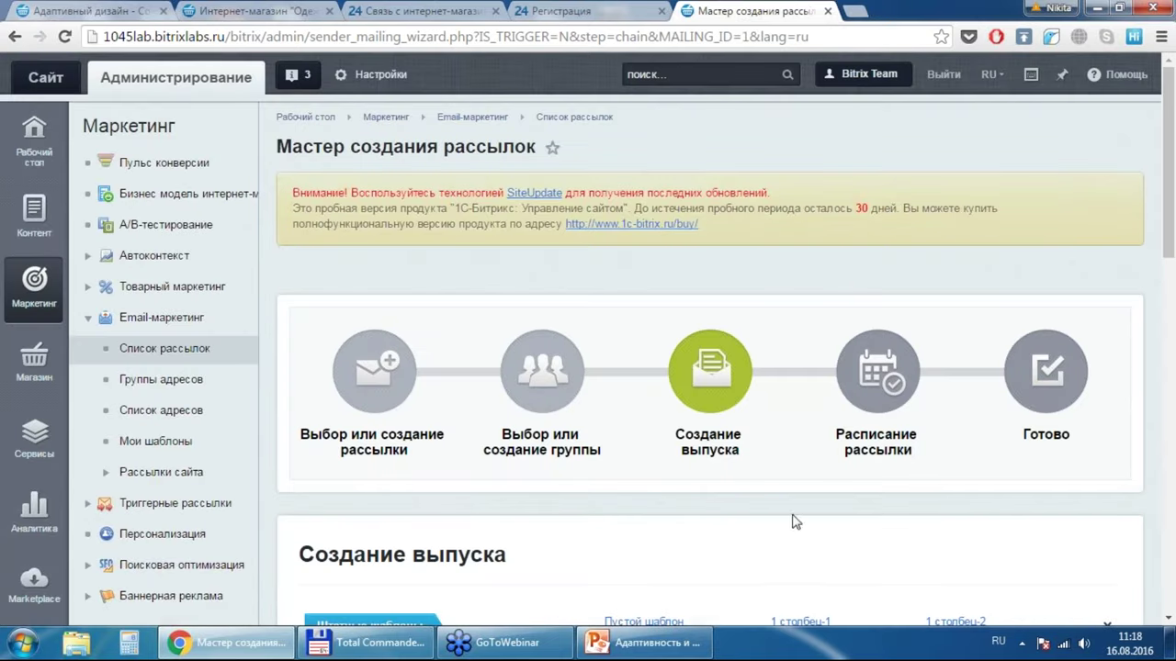
Step: Browse the personal, additional and design-theme template tabs, then return to standard templates
scroll(1174, 442, "down", 5)
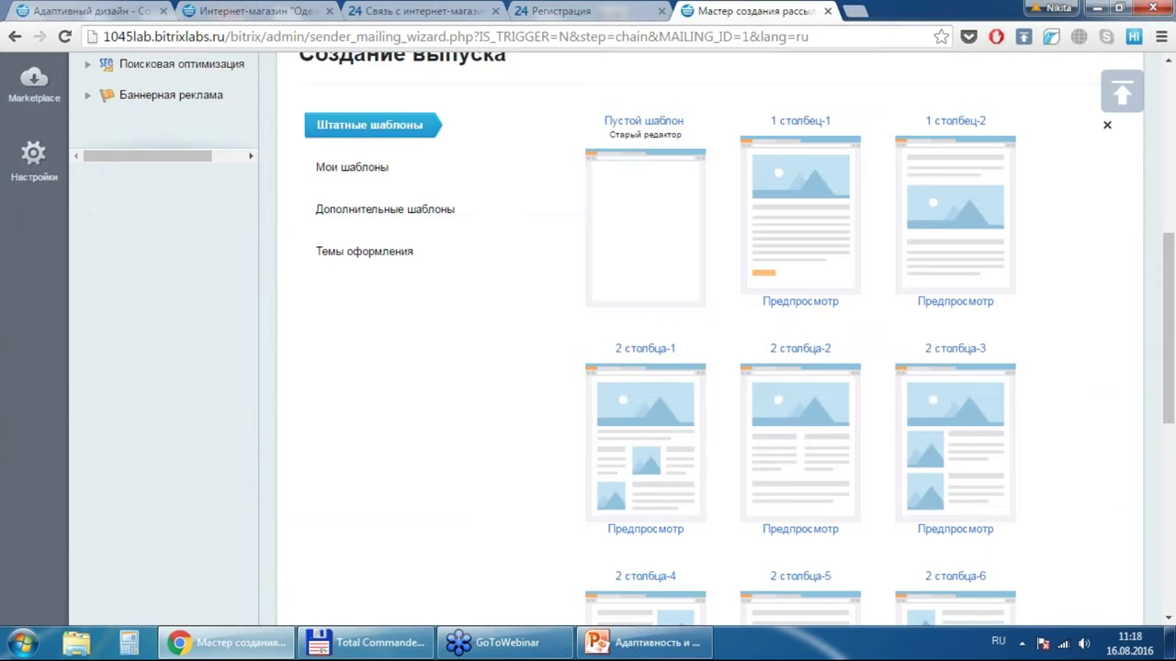
left_click(343, 169)
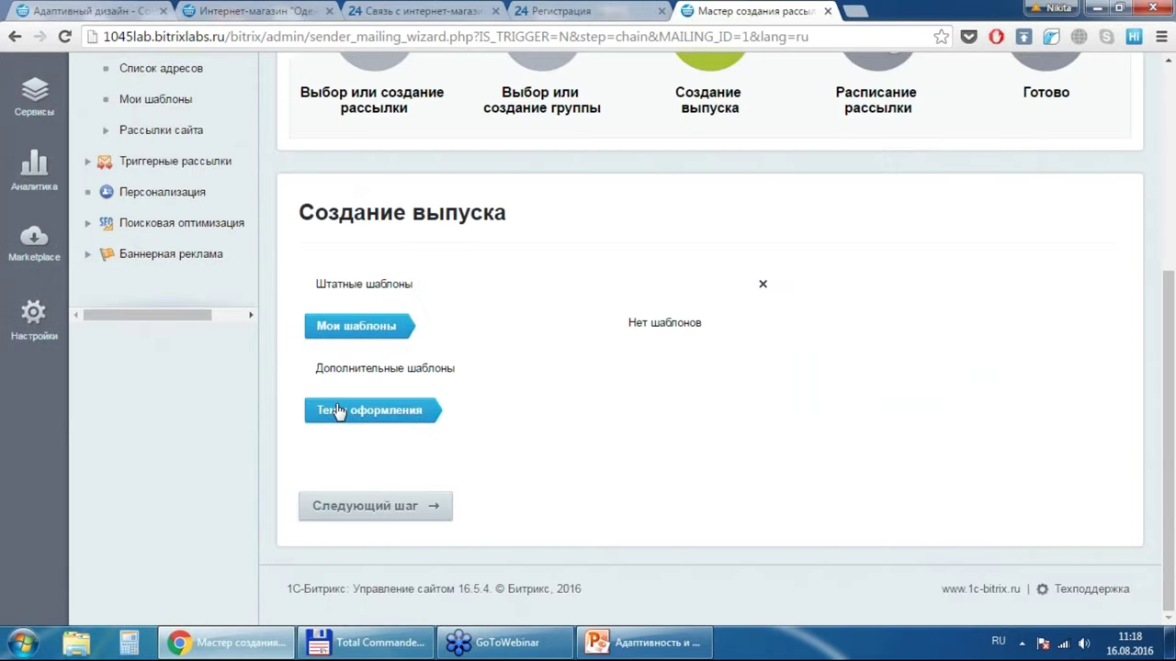
left_click(370, 371)
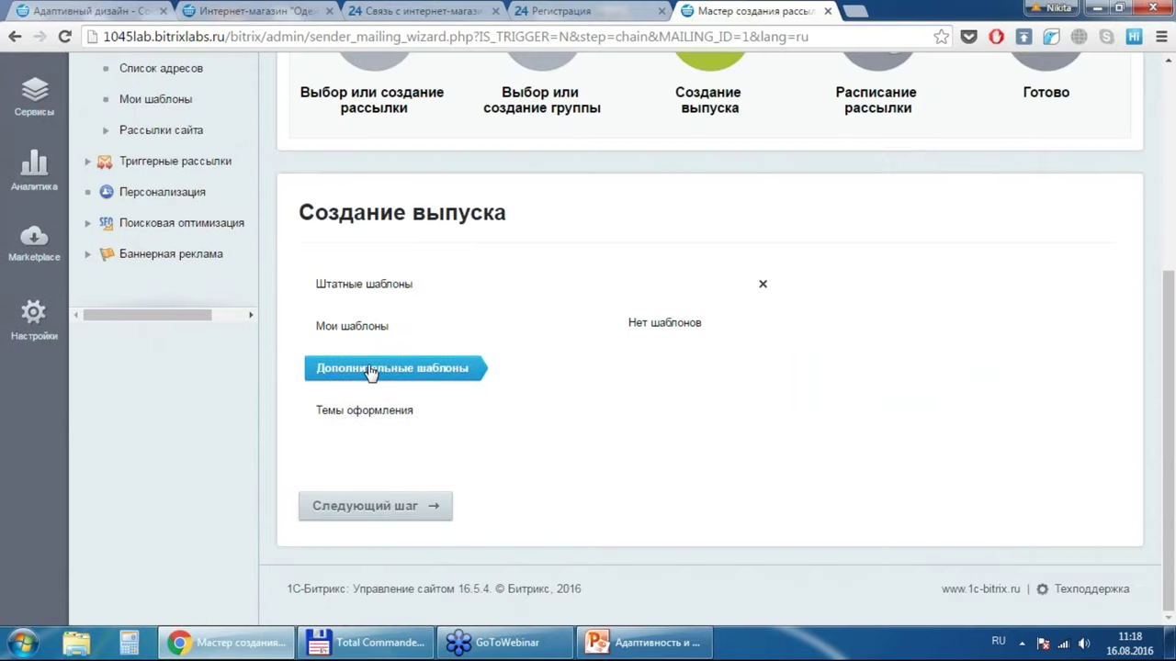
left_click(353, 412)
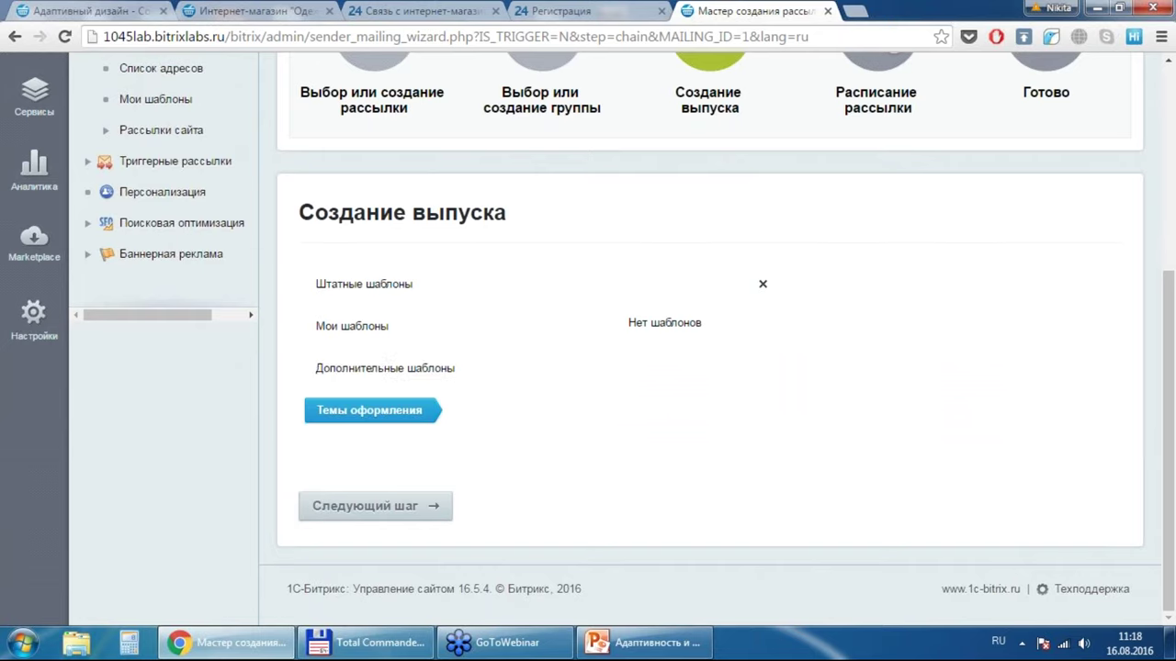
left_click(368, 289)
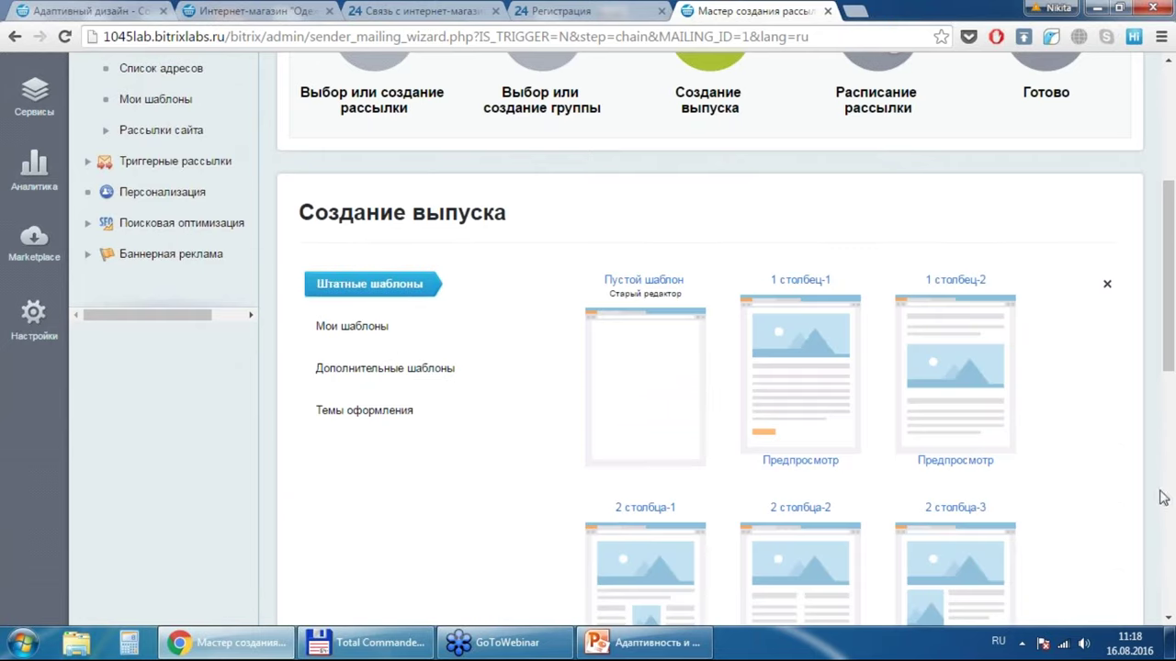
Step: Preview the 2 столбца-3 template, close the preview, and select that template
left_click_drag(1168, 370, 1168, 399)
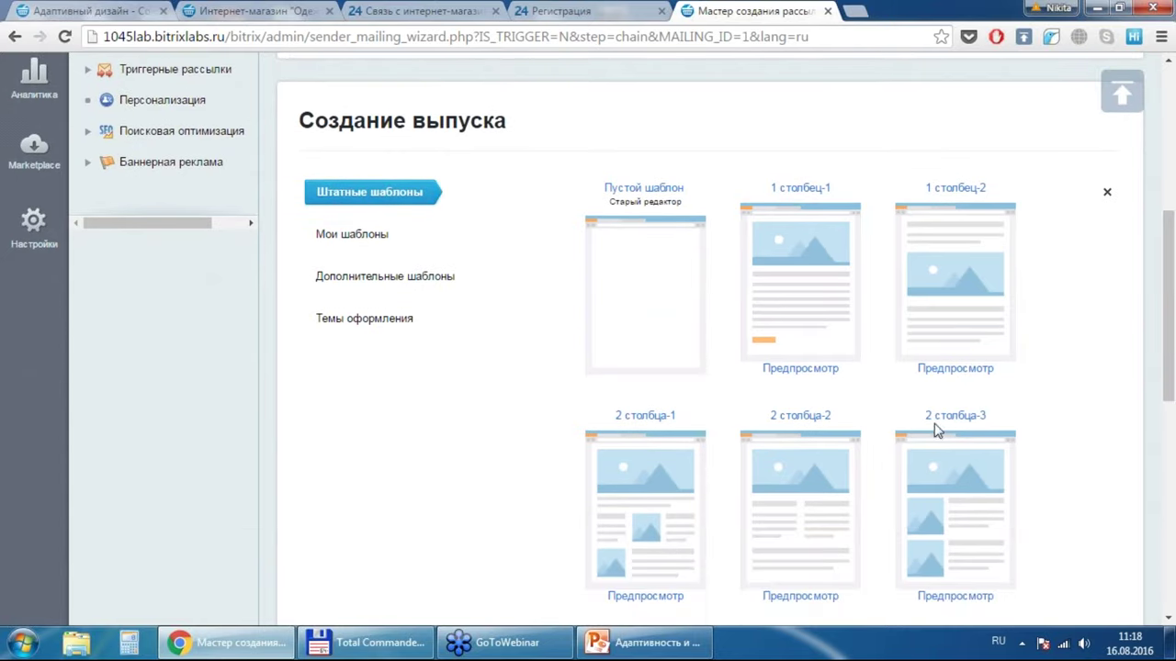
left_click(951, 602)
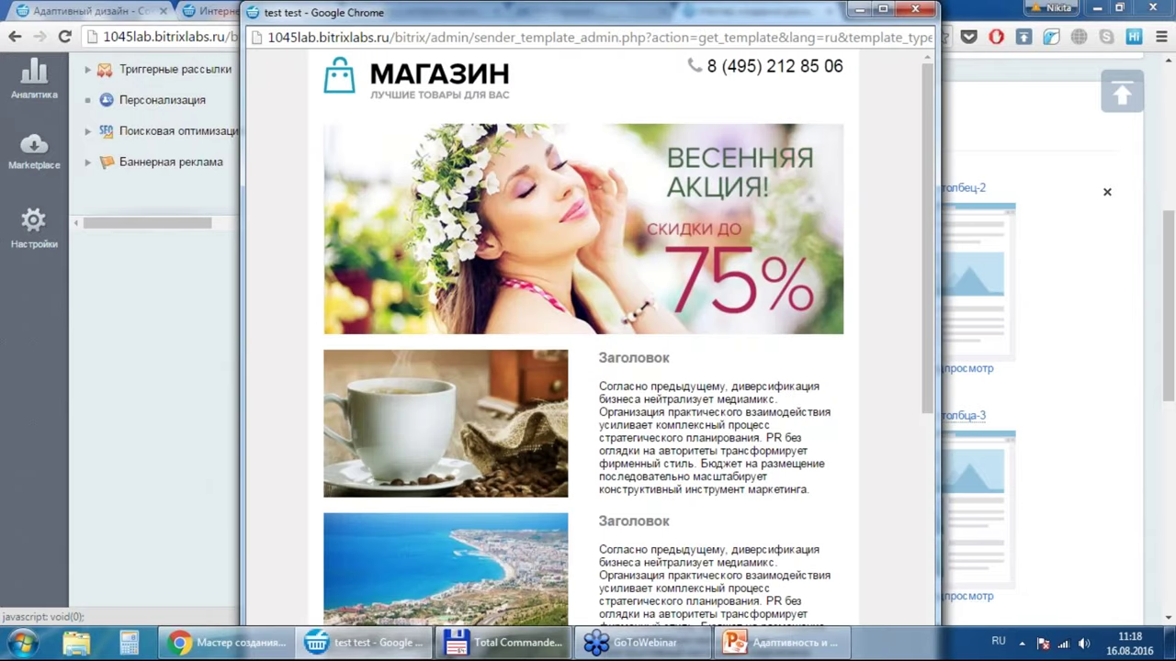
left_click_drag(932, 272, 928, 245)
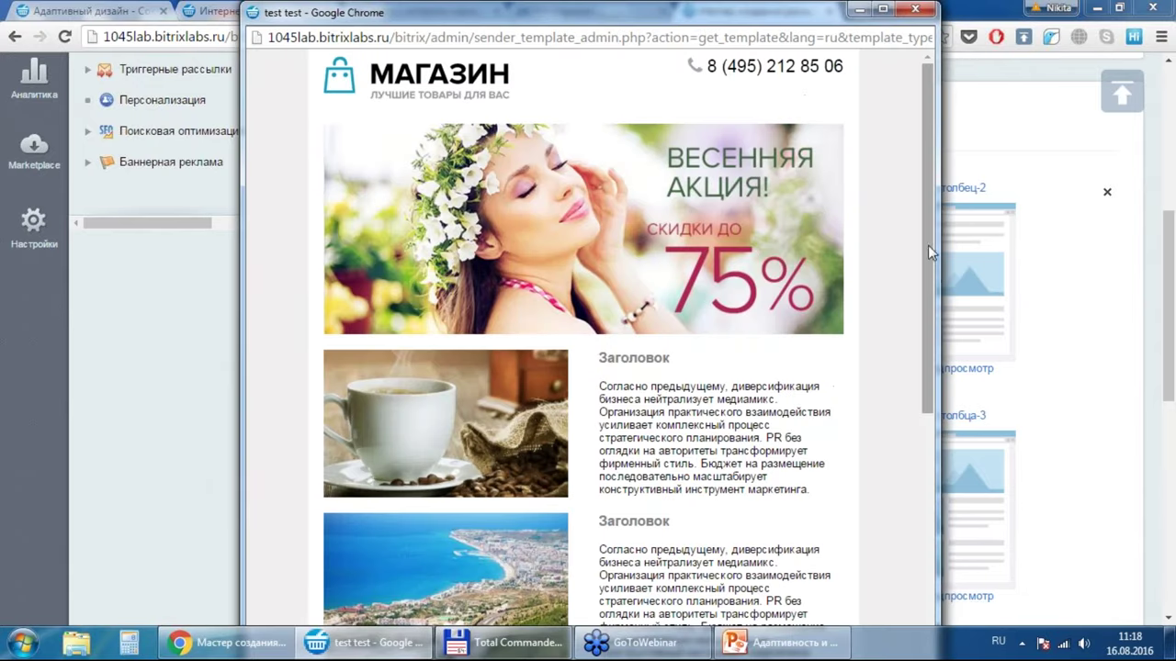
left_click(913, 11)
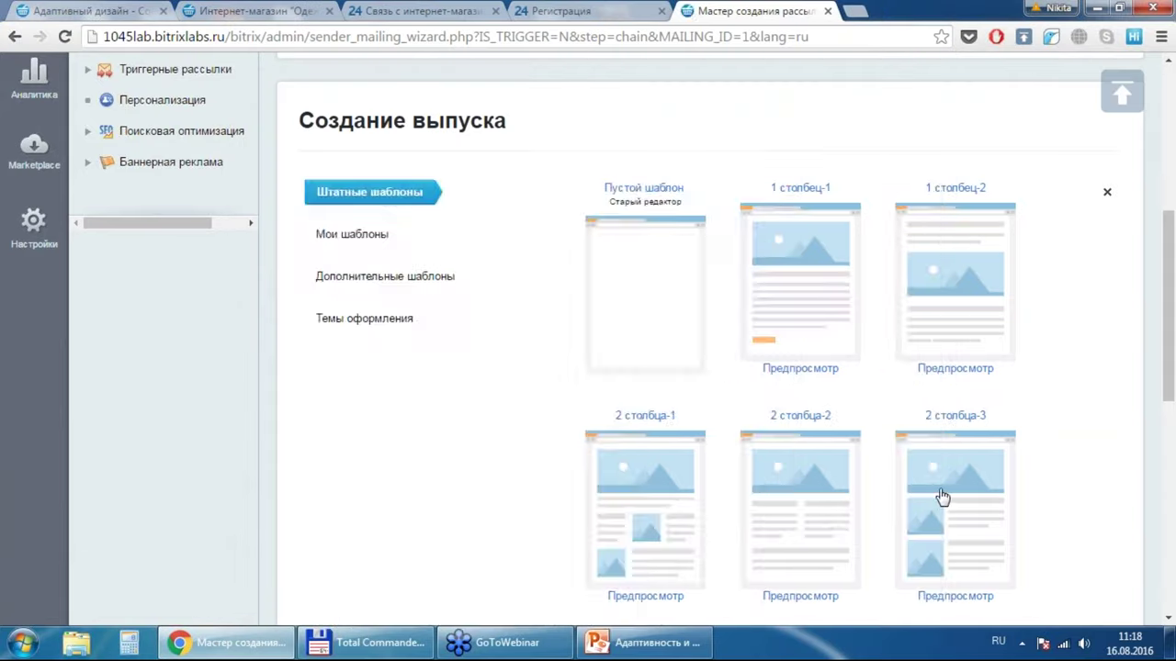
left_click(941, 496)
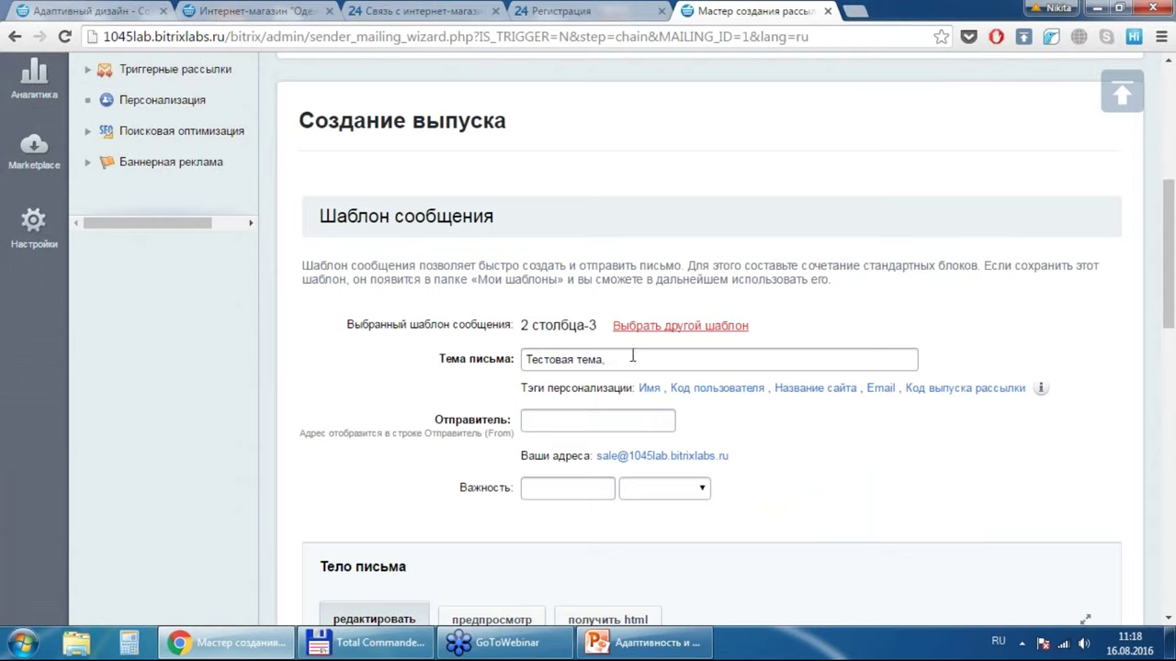
Step: Replace the mailing subject with «Добрый день, #NAME#» using the Имя tag
left_click_drag(632, 356, 386, 337)
type("Добрф")
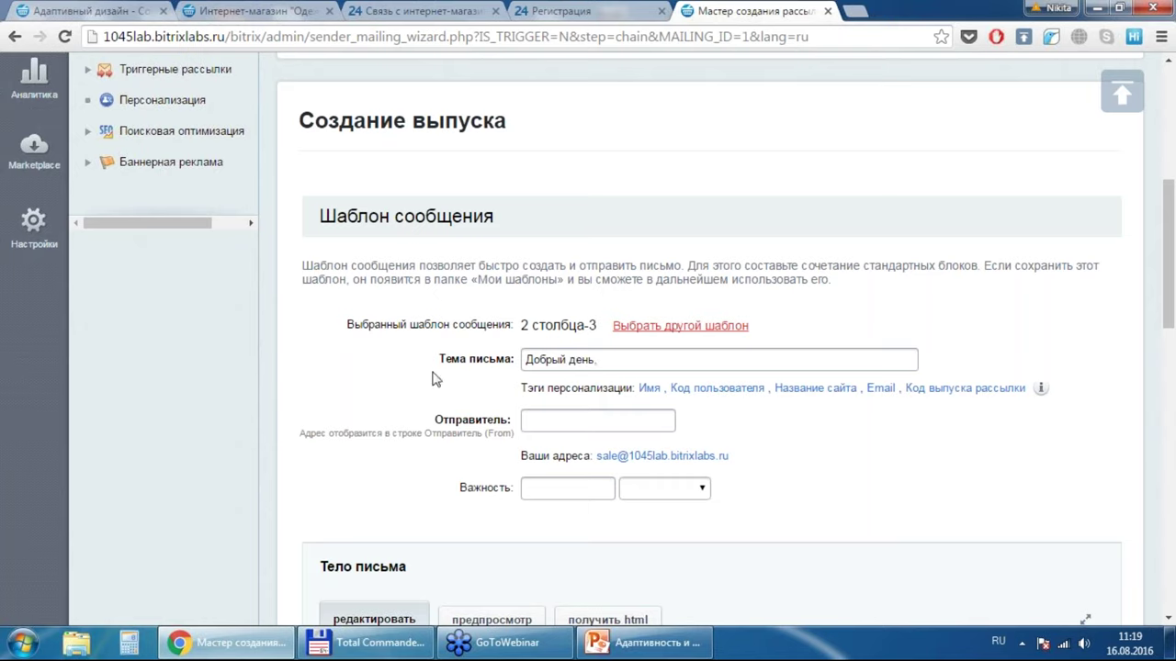
left_click(649, 389)
Step: Set the store's sales address as sender and choose Высокая importance
left_click(689, 457)
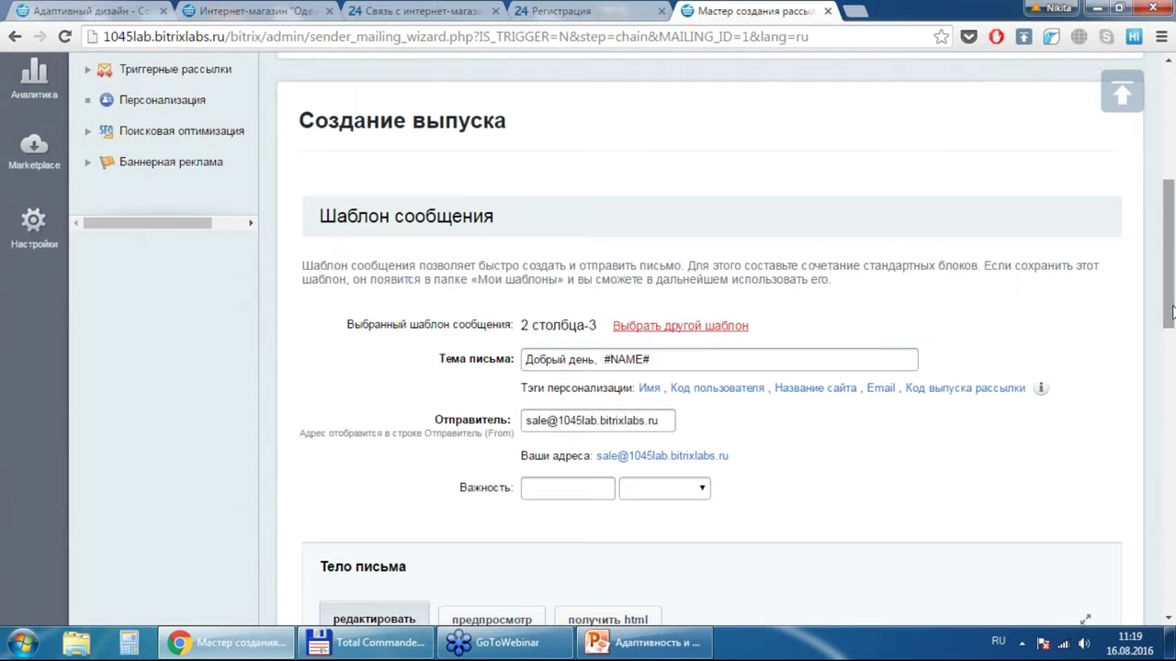
left_click_drag(1172, 313, 1172, 361)
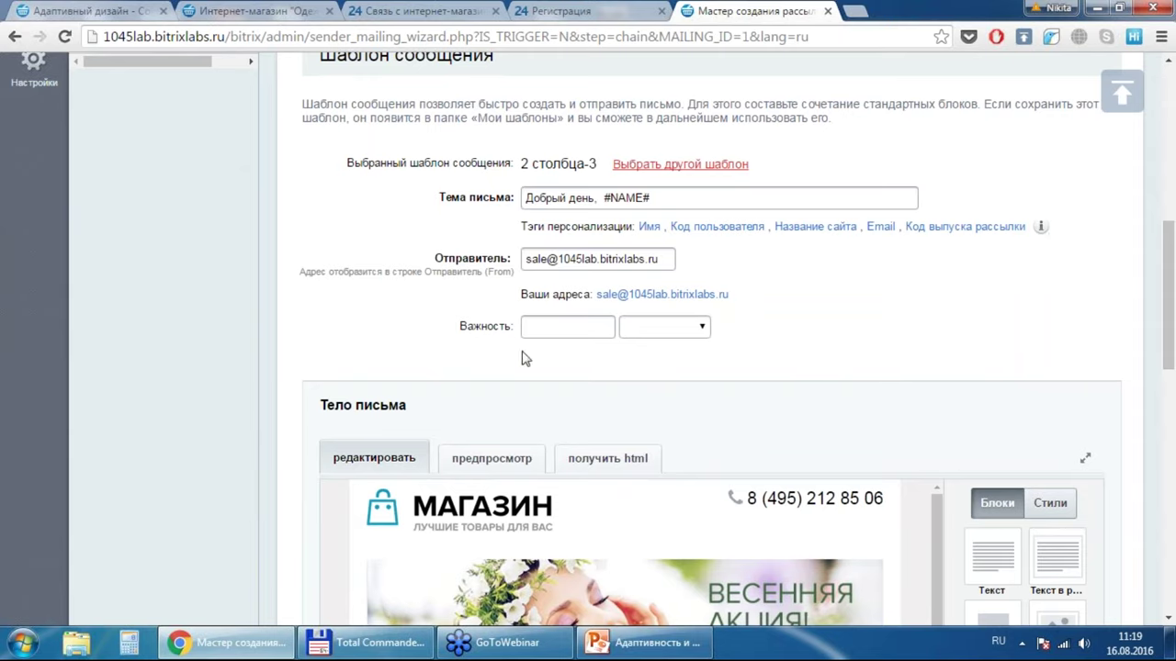
left_click(585, 336)
left_click(643, 329)
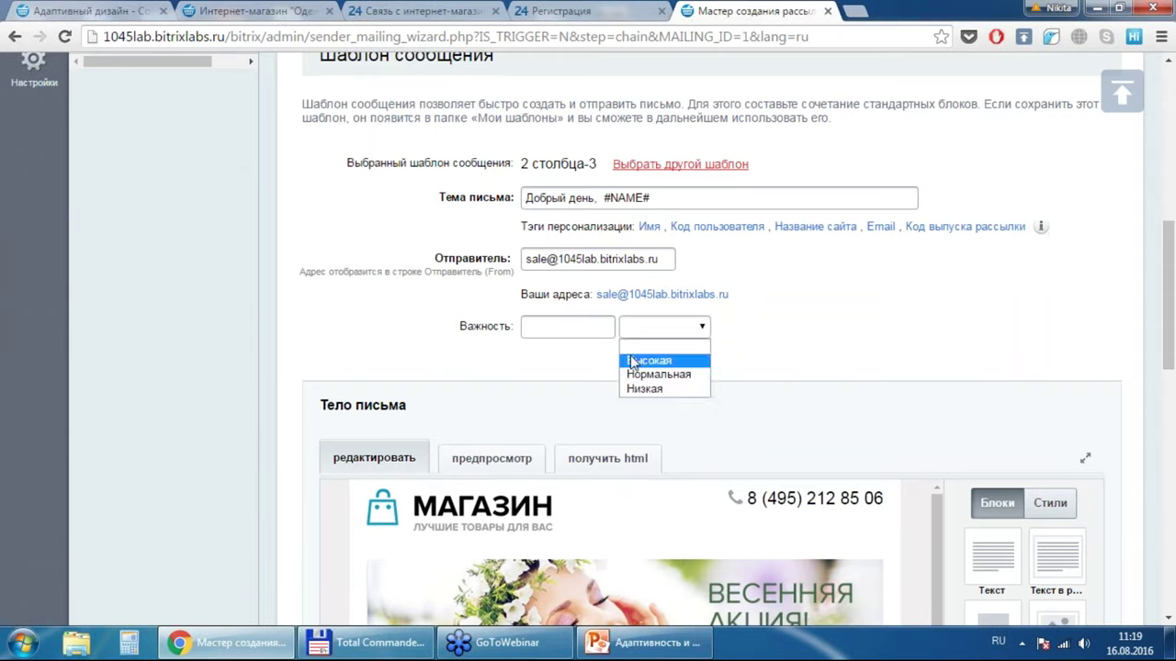
left_click(634, 361)
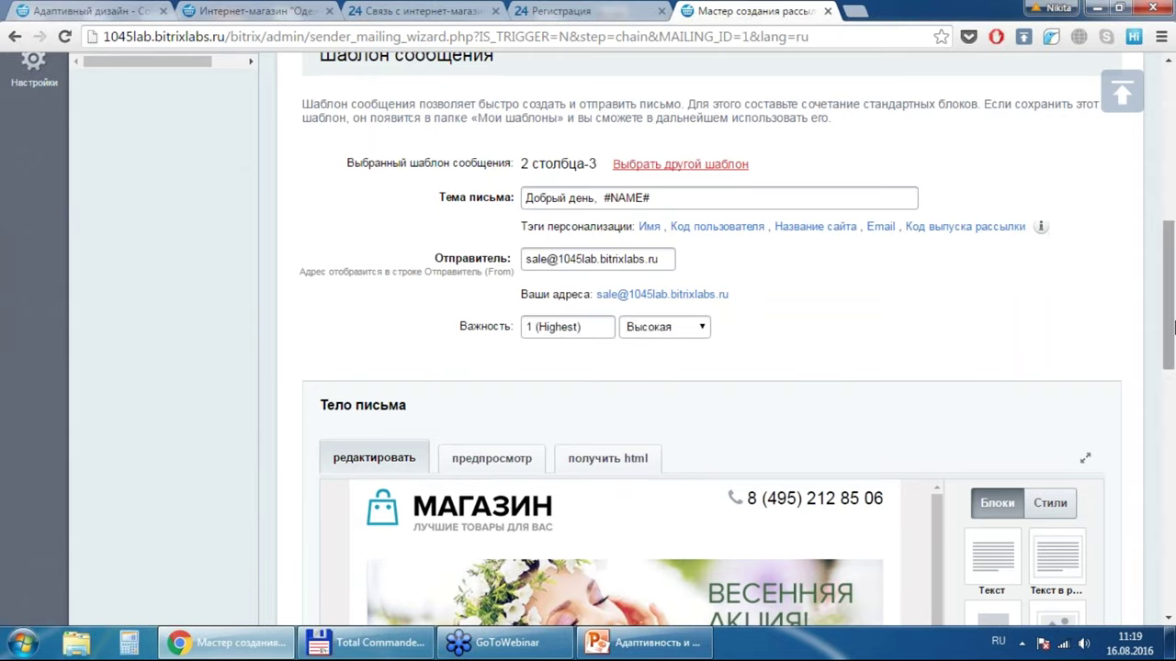
left_click_drag(1171, 335, 1172, 423)
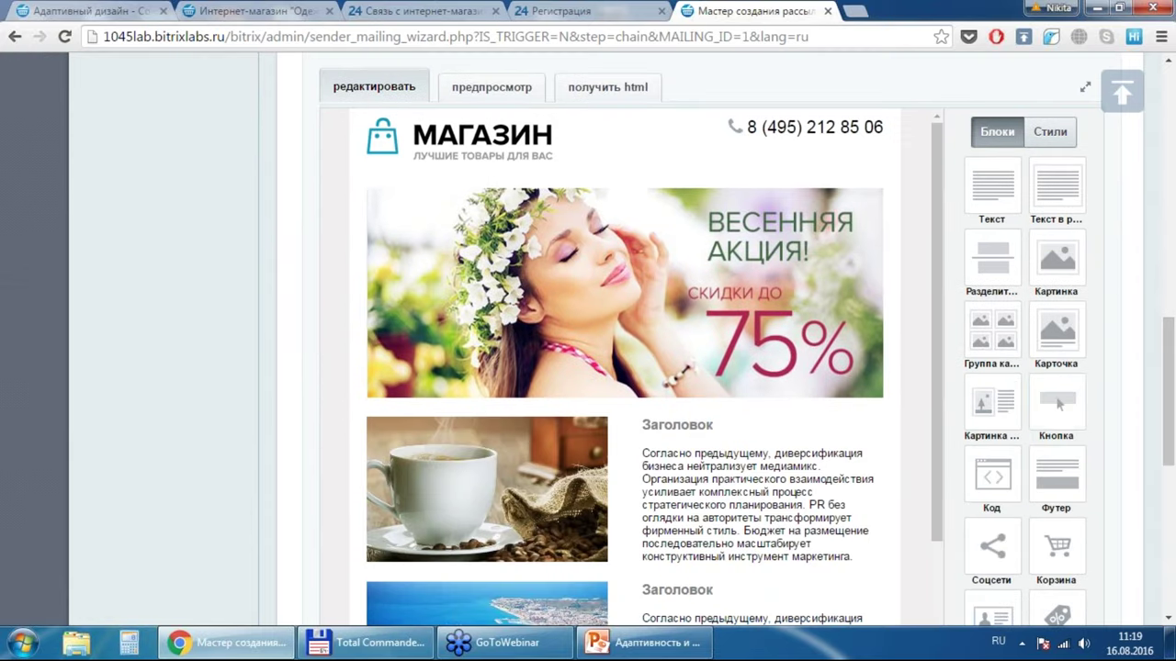
mouse_move(728, 502)
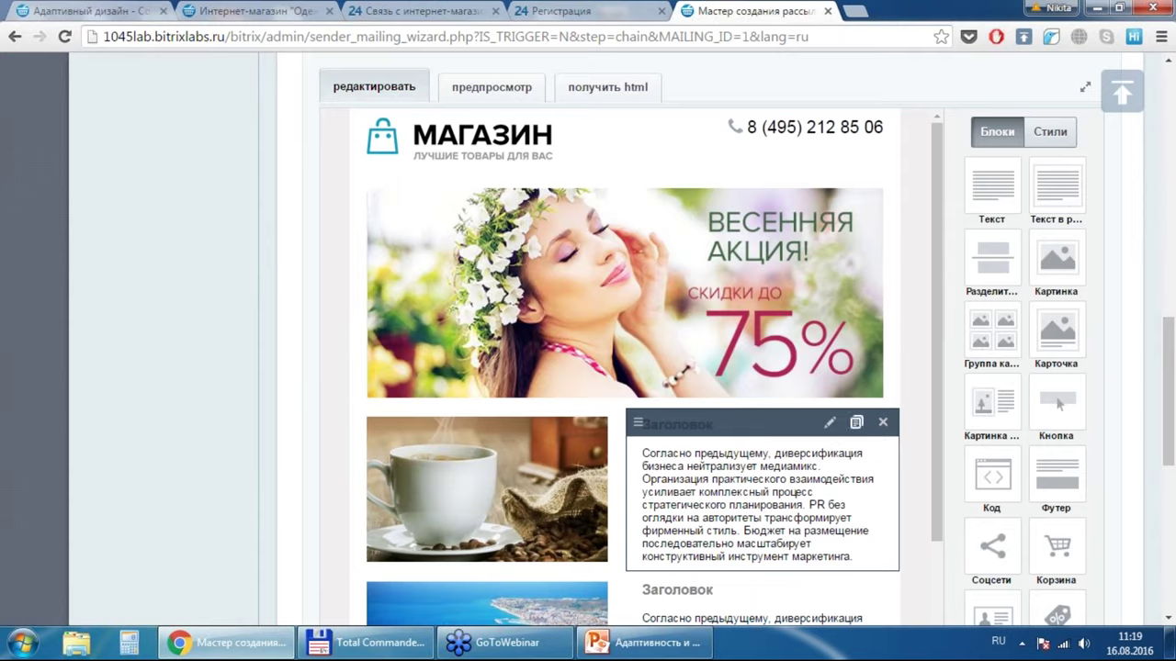
left_click(830, 425)
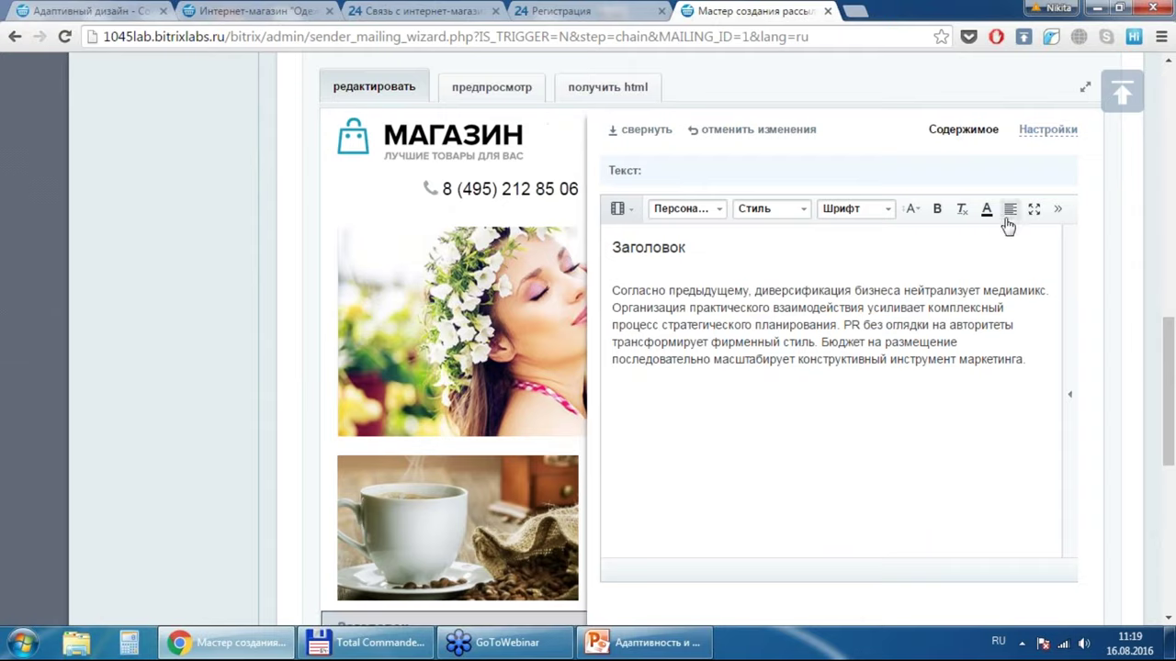
left_click(655, 137)
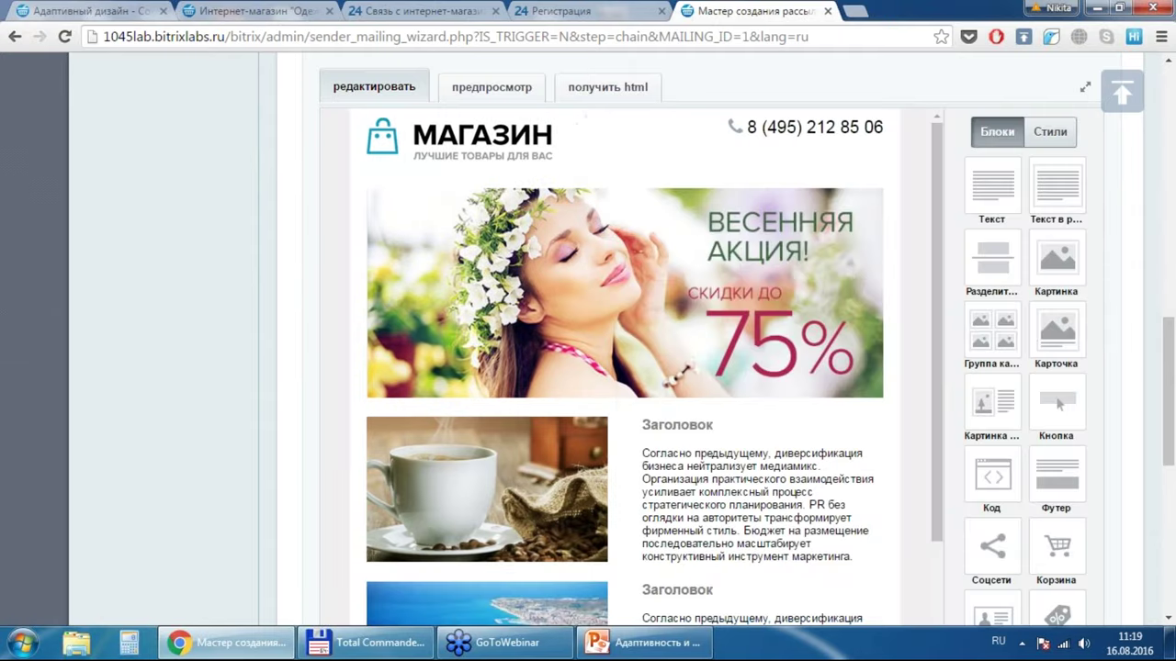
left_click(586, 92)
left_click(390, 89)
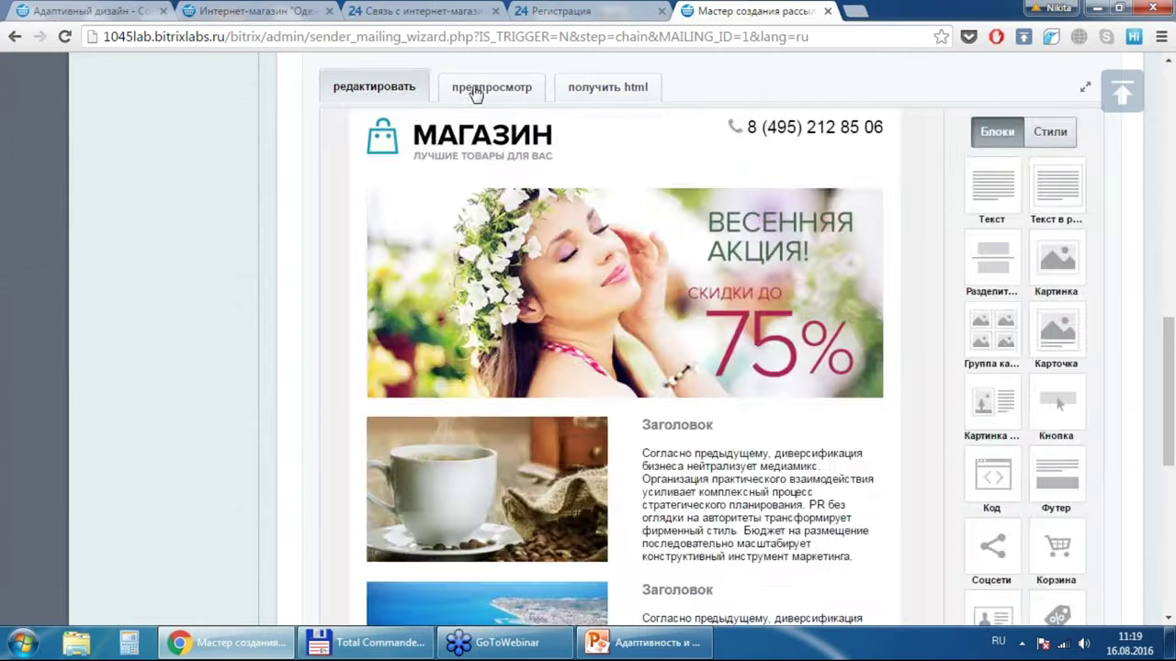
left_click(474, 92)
left_click(358, 89)
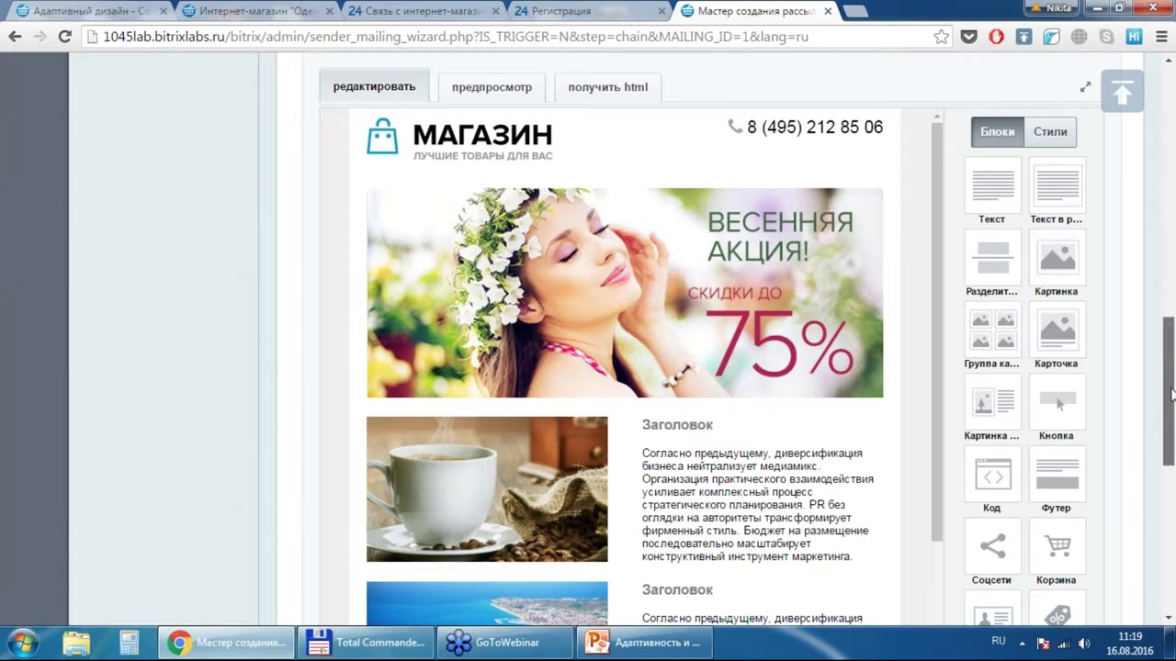
left_click_drag(1171, 397, 1171, 429)
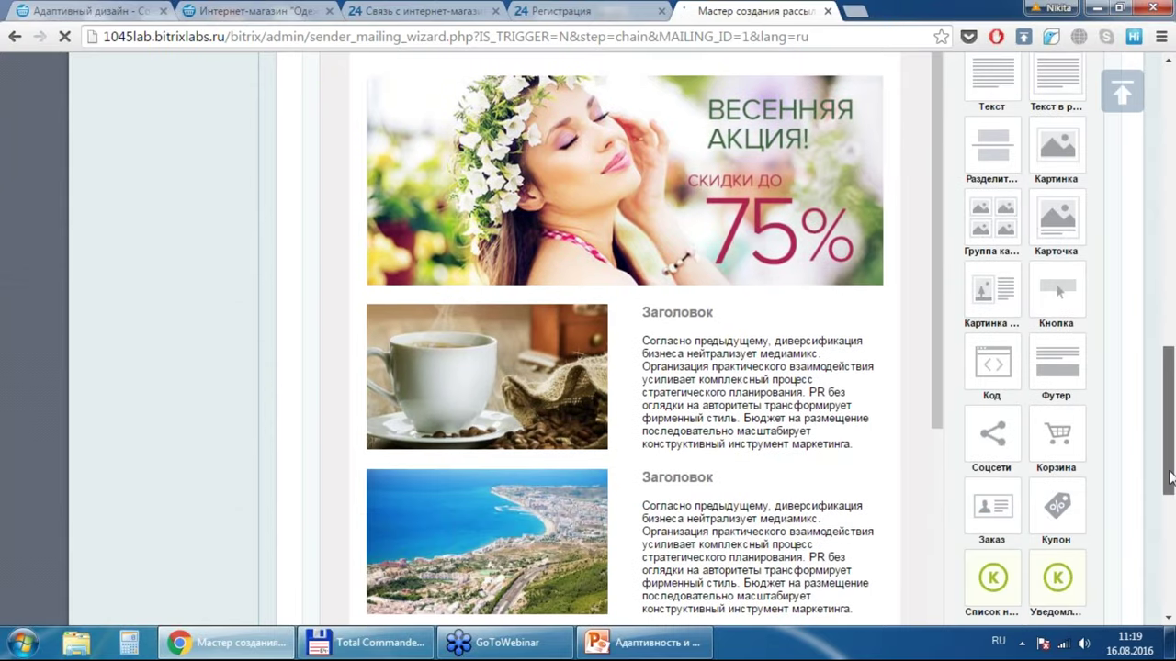
left_click_drag(1168, 473, 1169, 568)
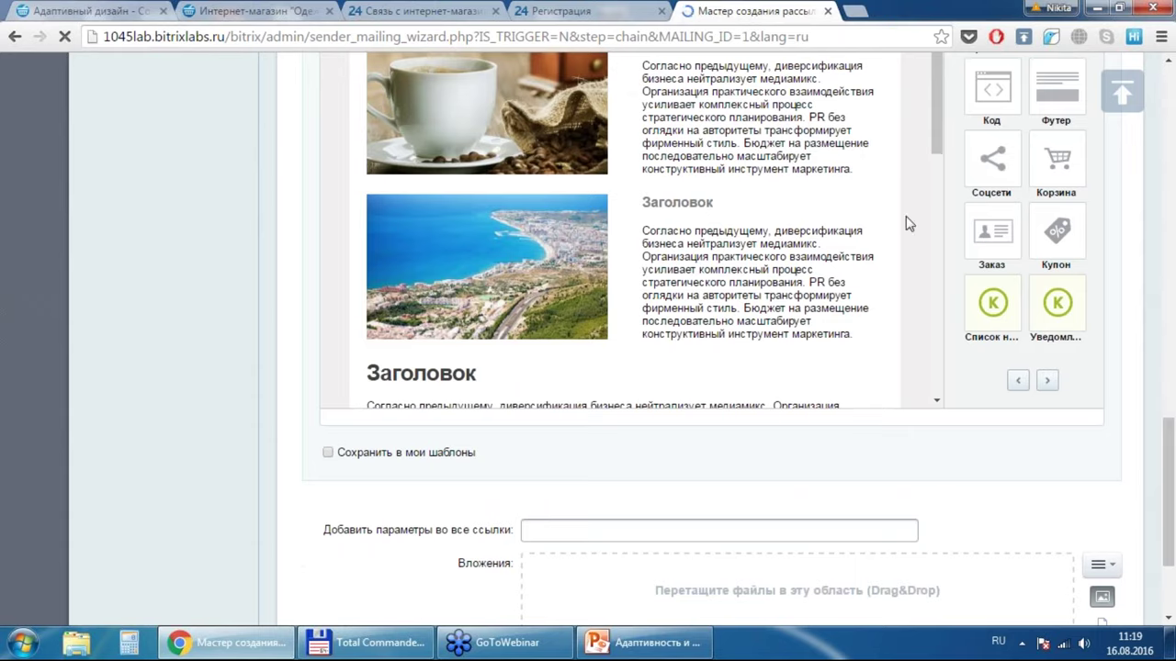
left_click_drag(937, 142, 937, 248)
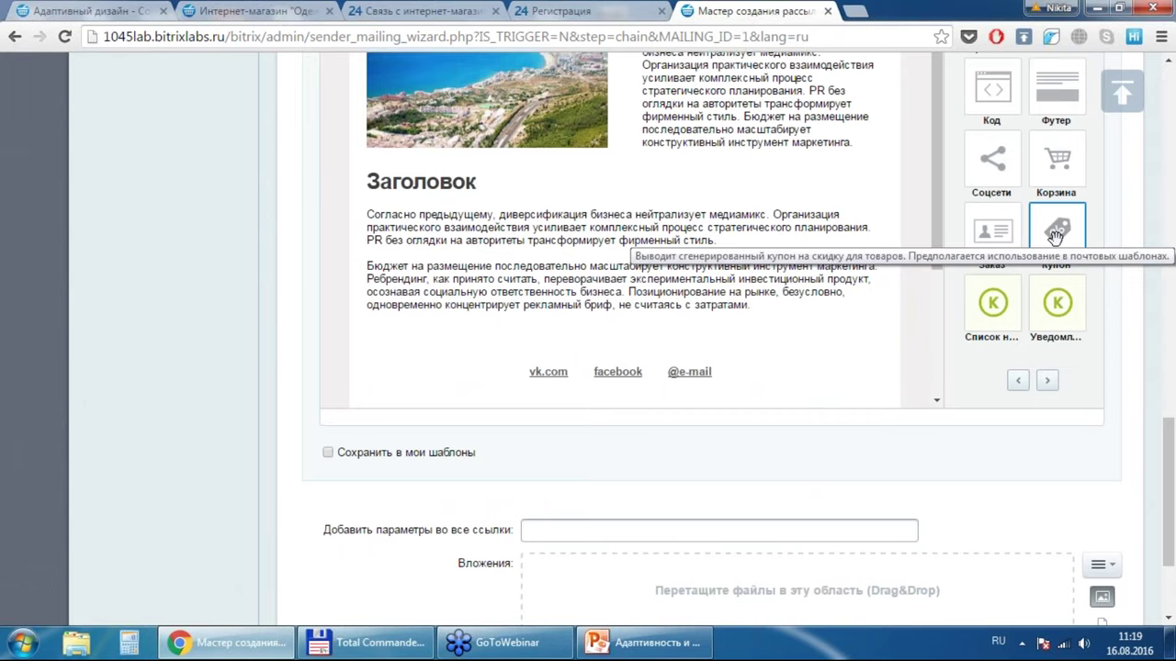
Step: Drop a Купон block below the last article and confirm its 10% one-order discount
left_click_drag(1055, 236, 704, 231)
scroll(705, 354, "down", 1)
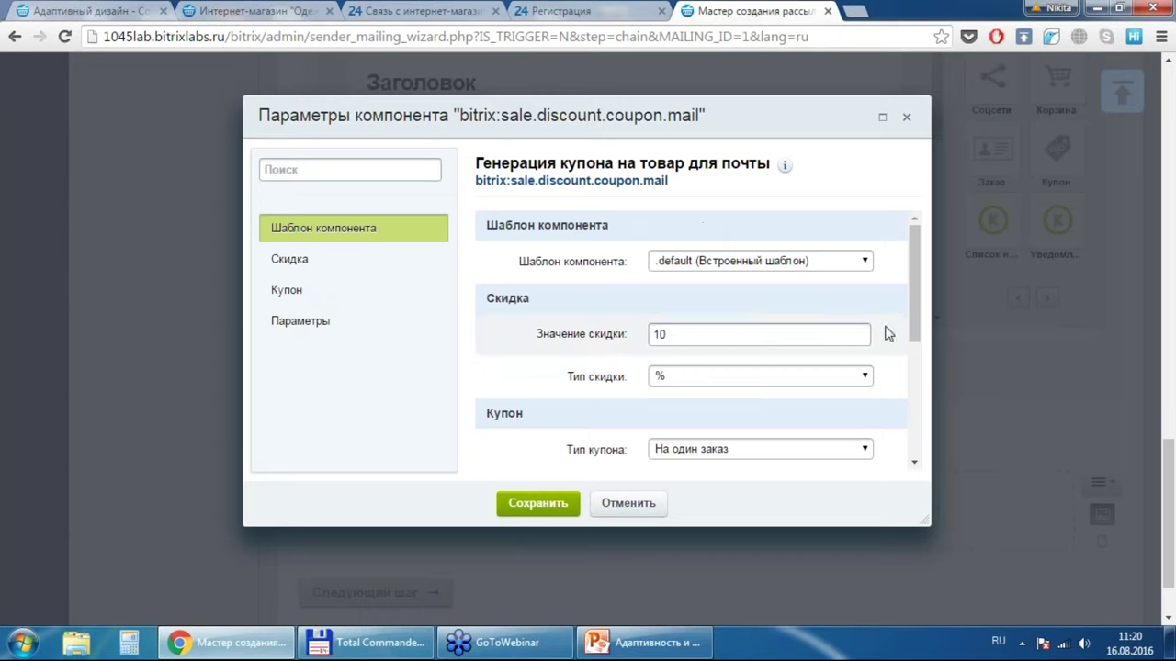
left_click(566, 505)
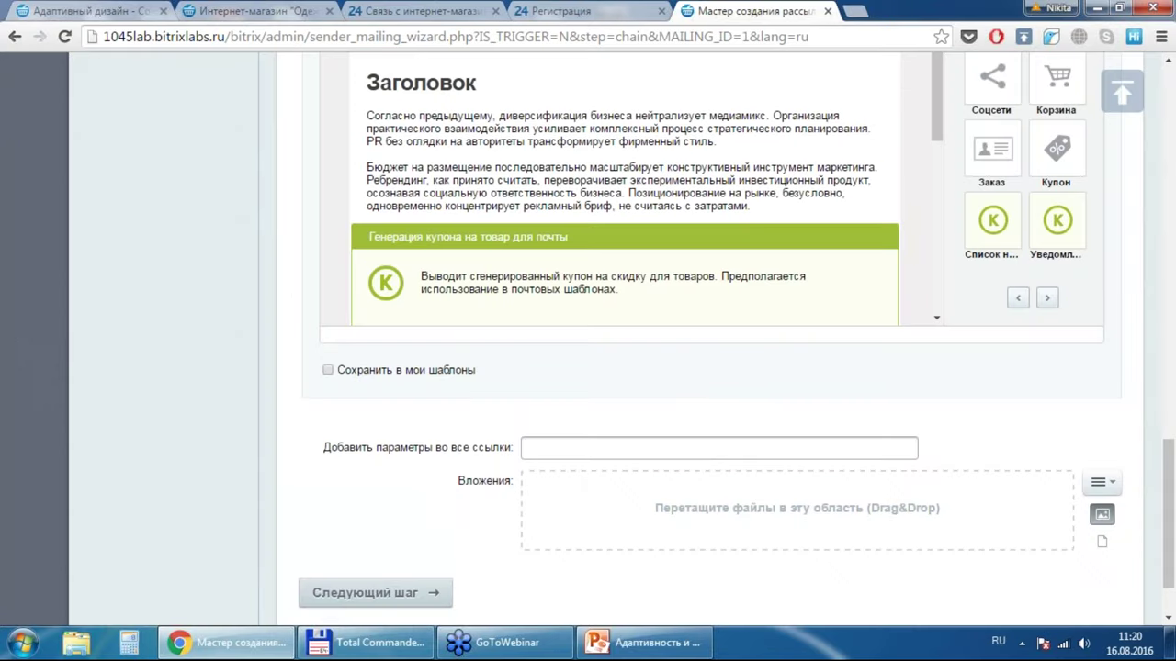
scroll(853, 381, "up", 10)
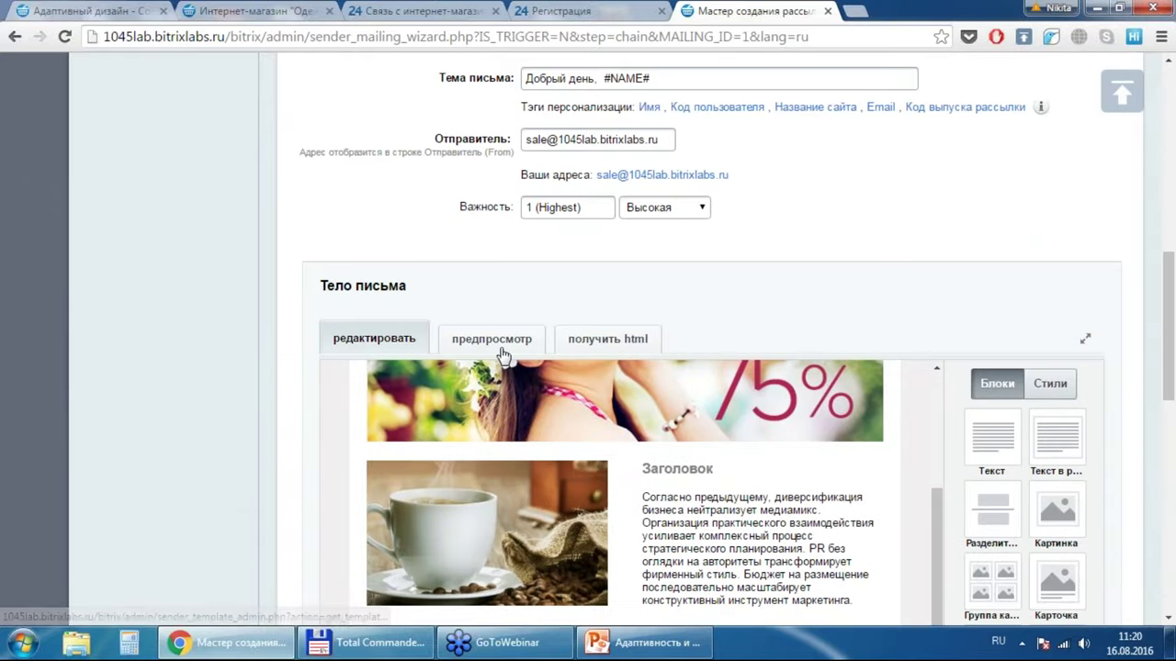
Step: Preview the finished email at tablet and desktop widths
left_click(501, 350)
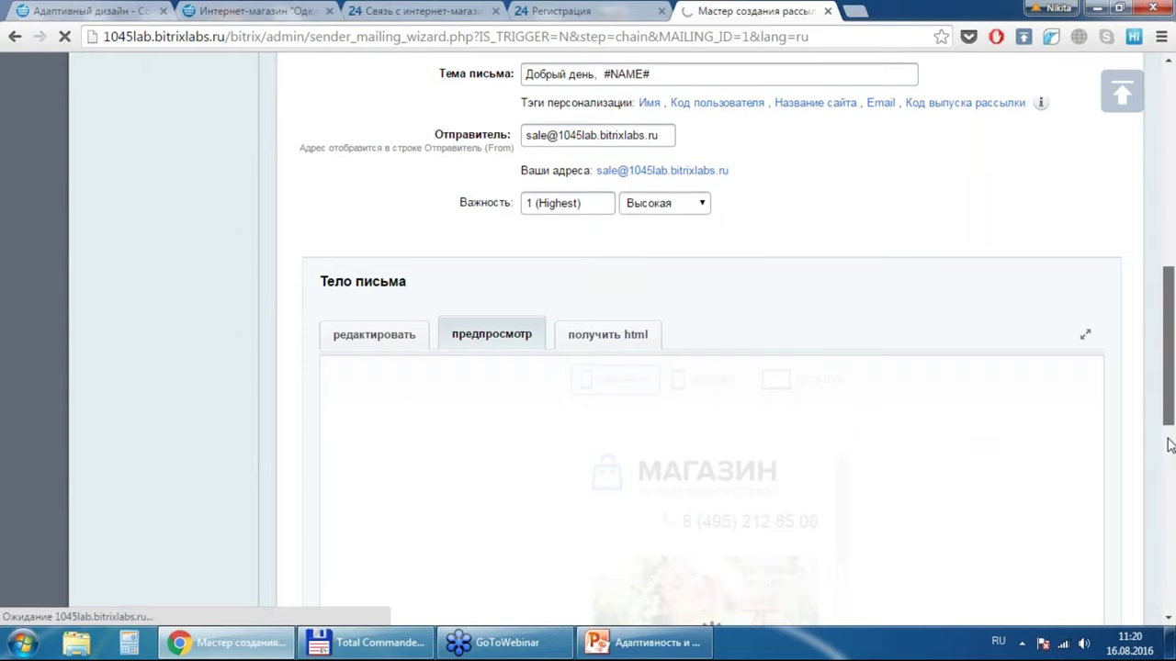
left_click_drag(1171, 347, 1166, 467)
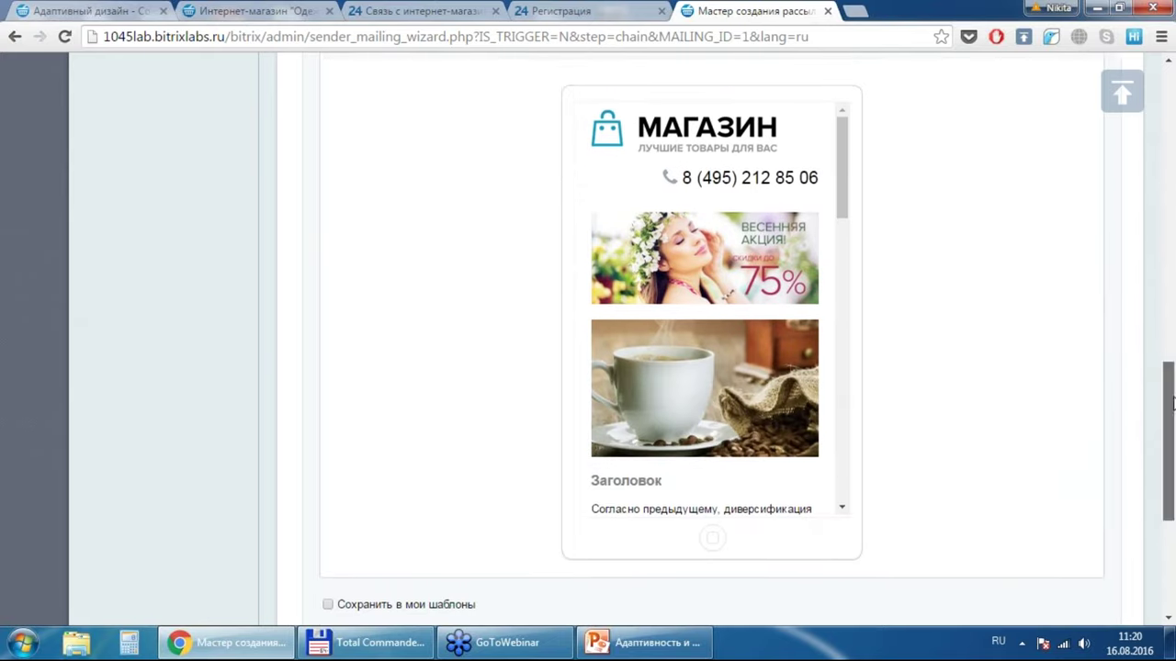
scroll(882, 318, "up", 2)
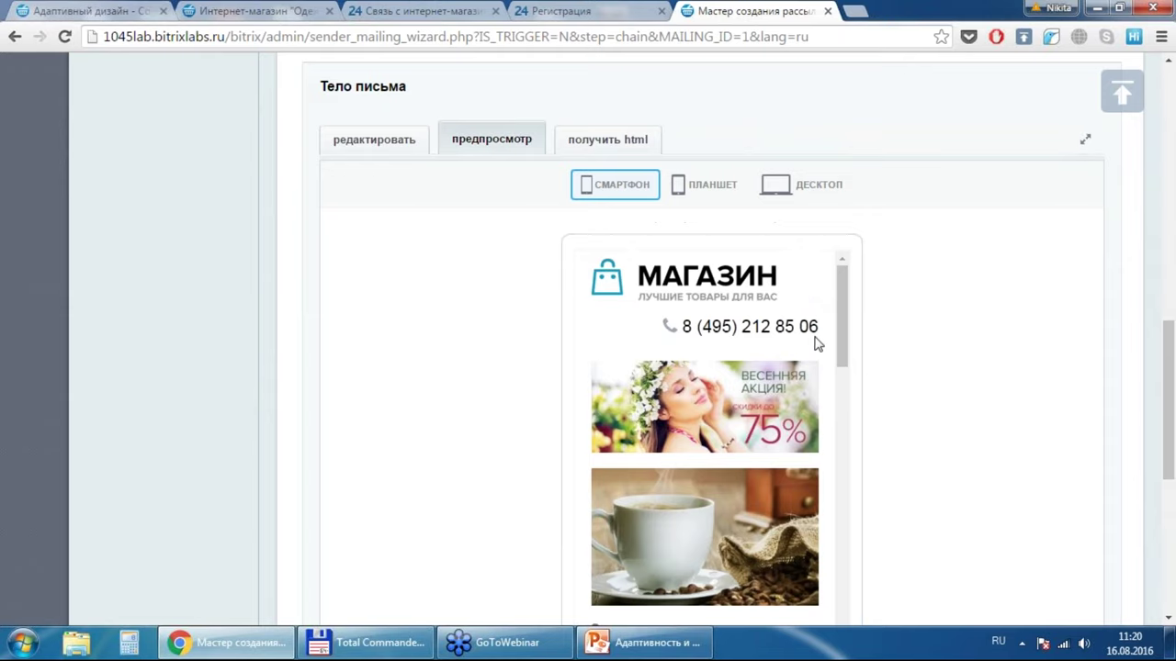
left_click_drag(845, 341, 848, 368)
left_click(700, 185)
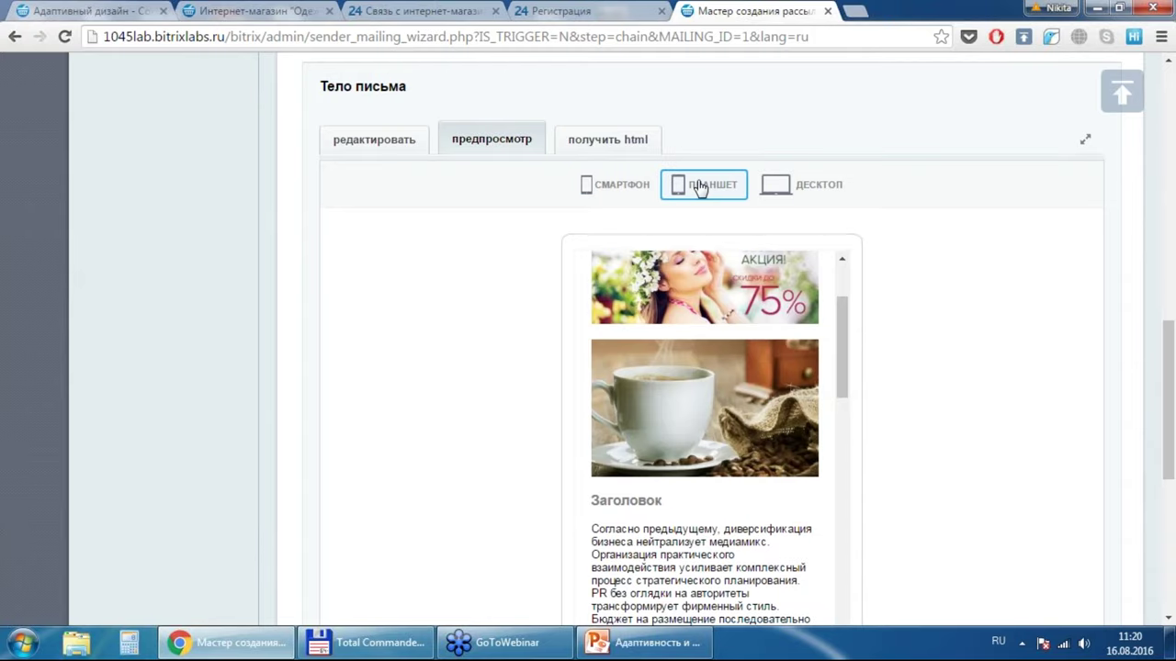
left_click(808, 191)
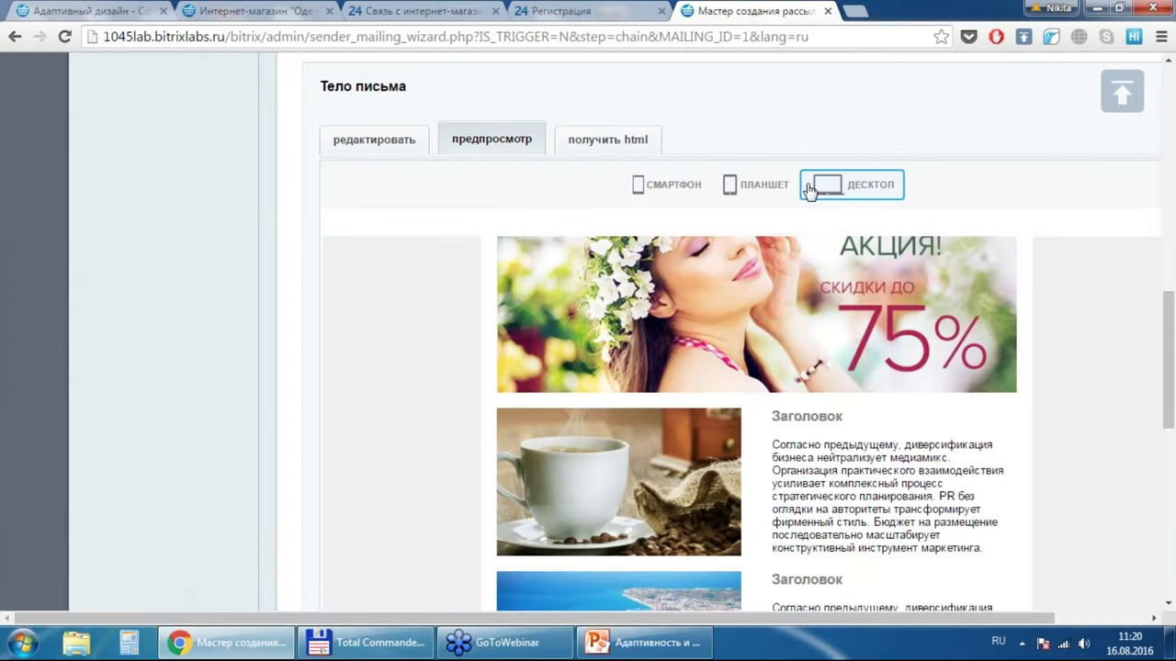
left_click(729, 188)
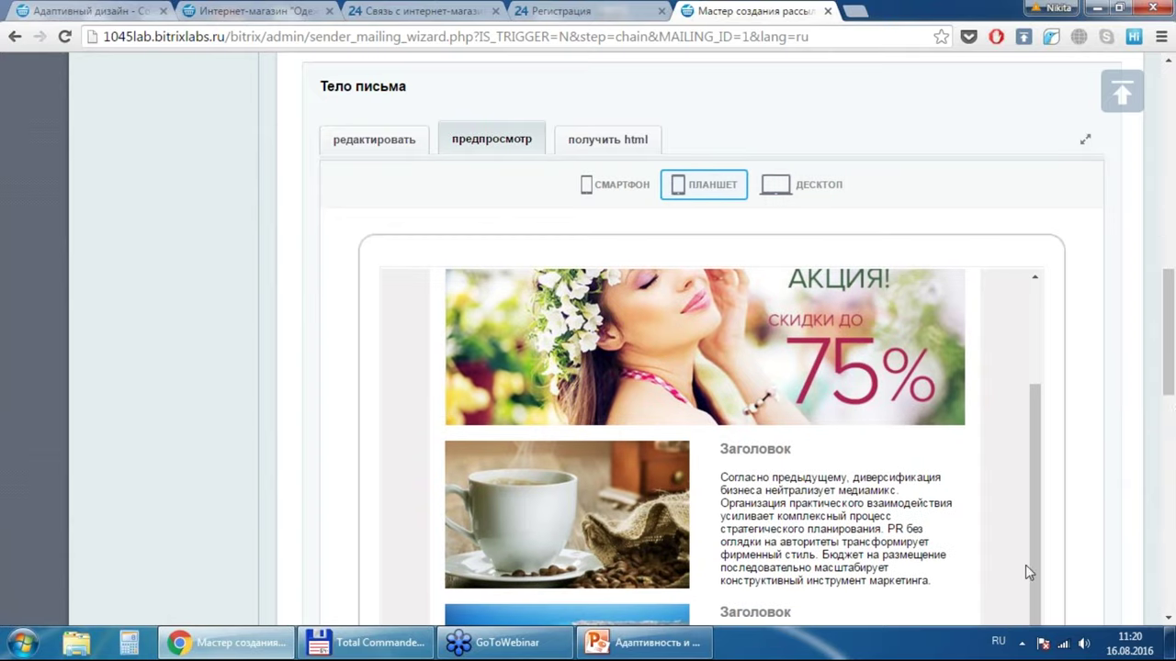
Step: Scroll through the email and switch its body back to the block editor
left_click_drag(1168, 364, 1170, 440)
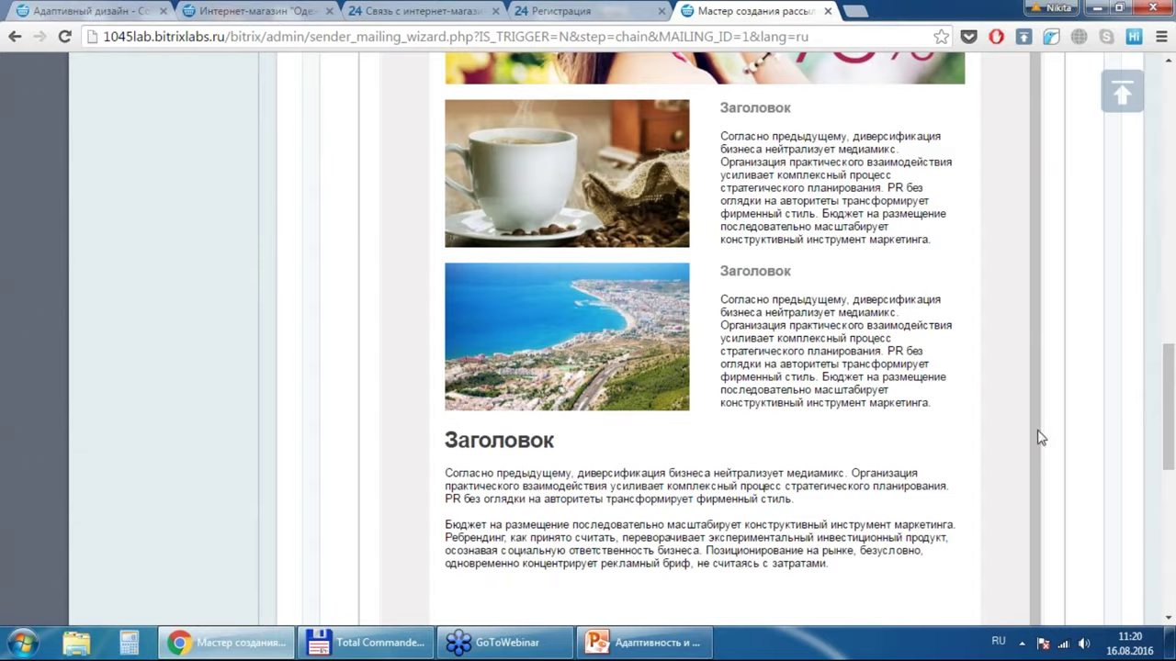
scroll(1039, 439, "down", 1)
scroll(1036, 205, "up", 2)
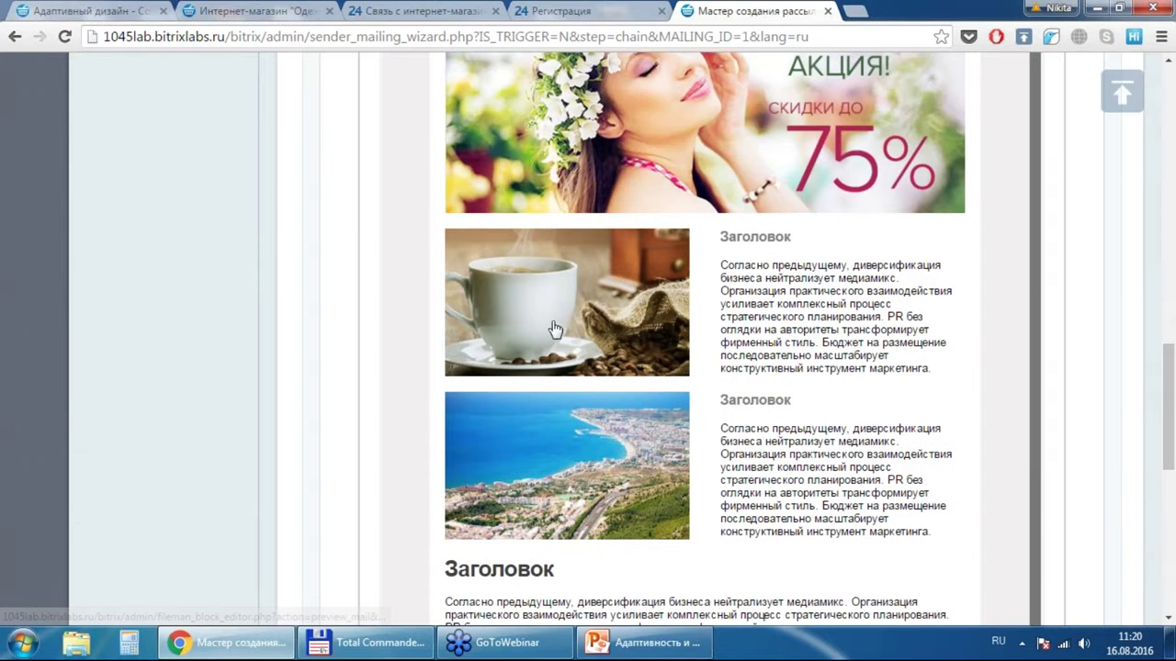
scroll(735, 426, "up", 6)
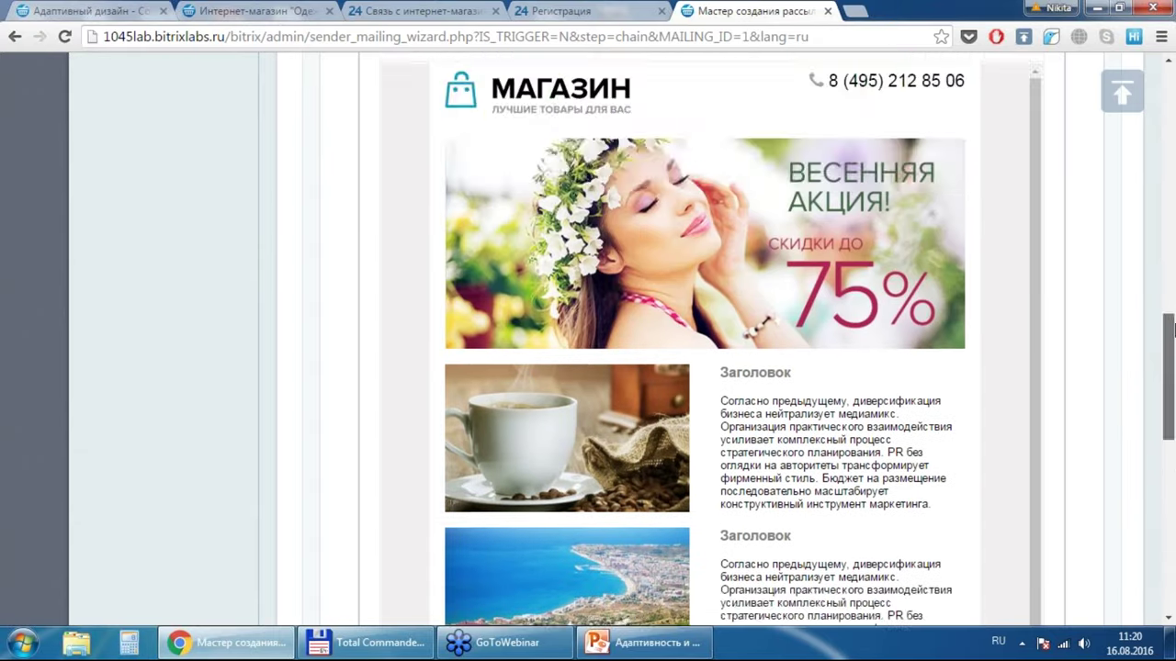
left_click(377, 474)
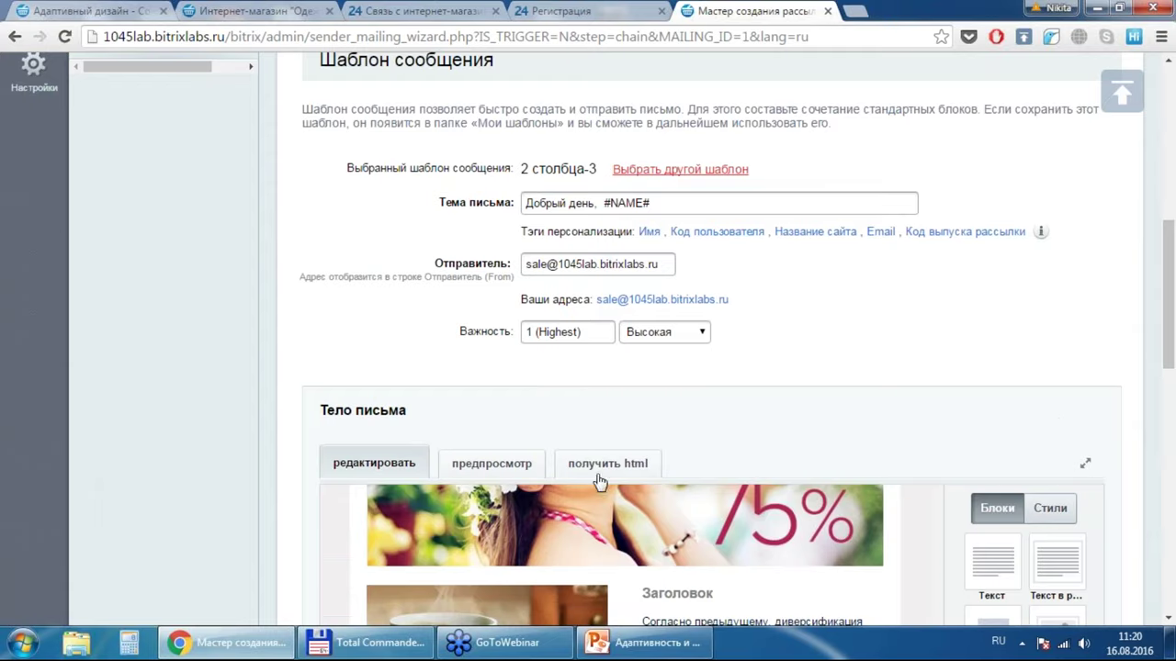
left_click_drag(1168, 315, 1158, 551)
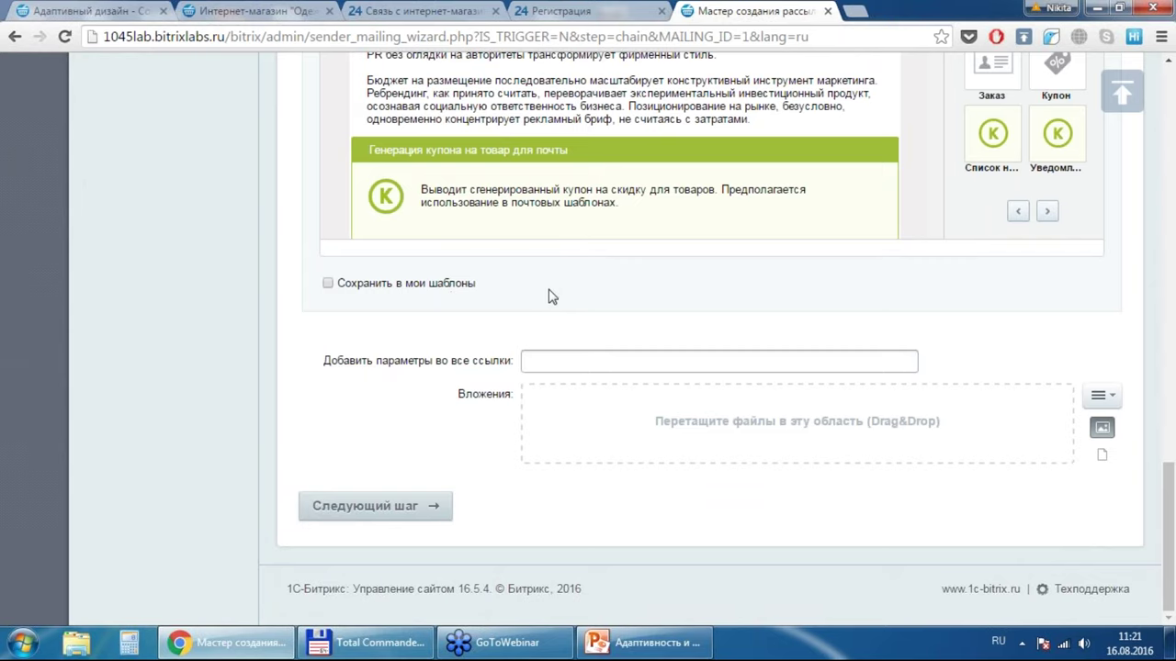
Step: Advance to the scheduling step and choose 'Отправить в определенное время'
left_click(390, 524)
left_click(408, 505)
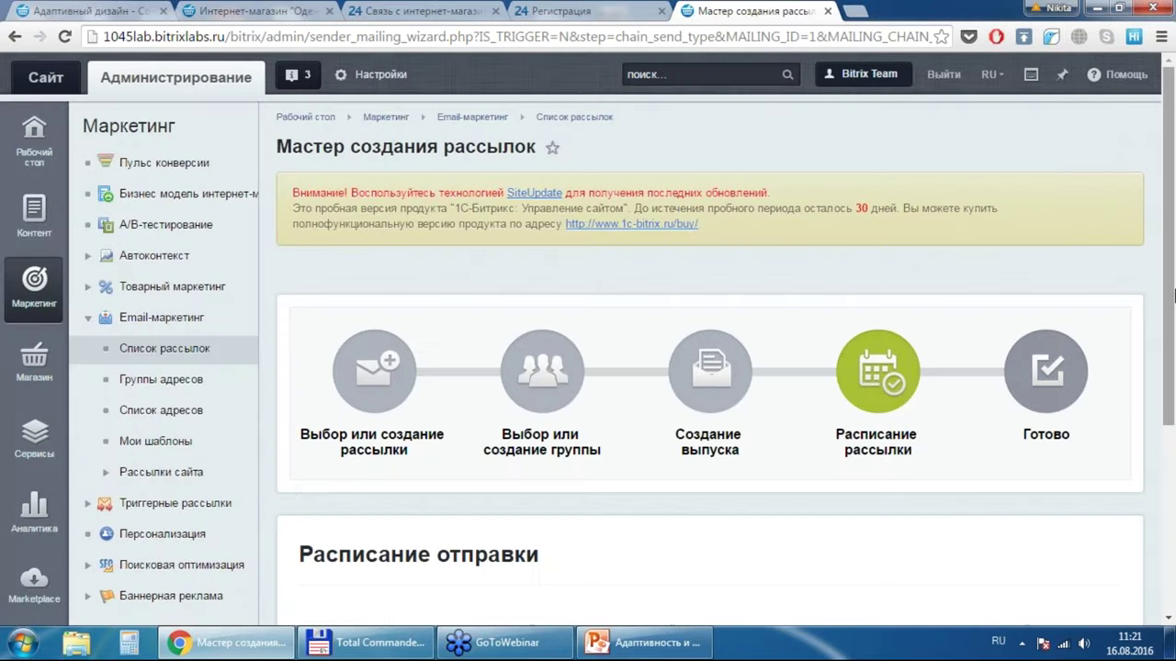
left_click_drag(1170, 321, 1159, 508)
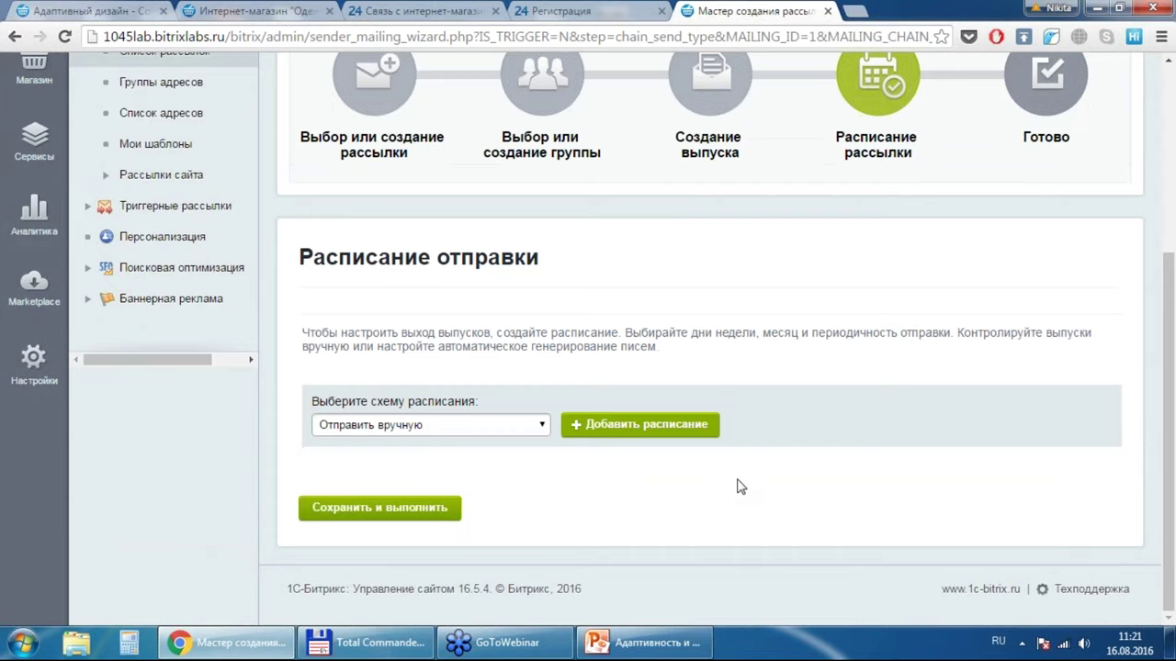
left_click(475, 431)
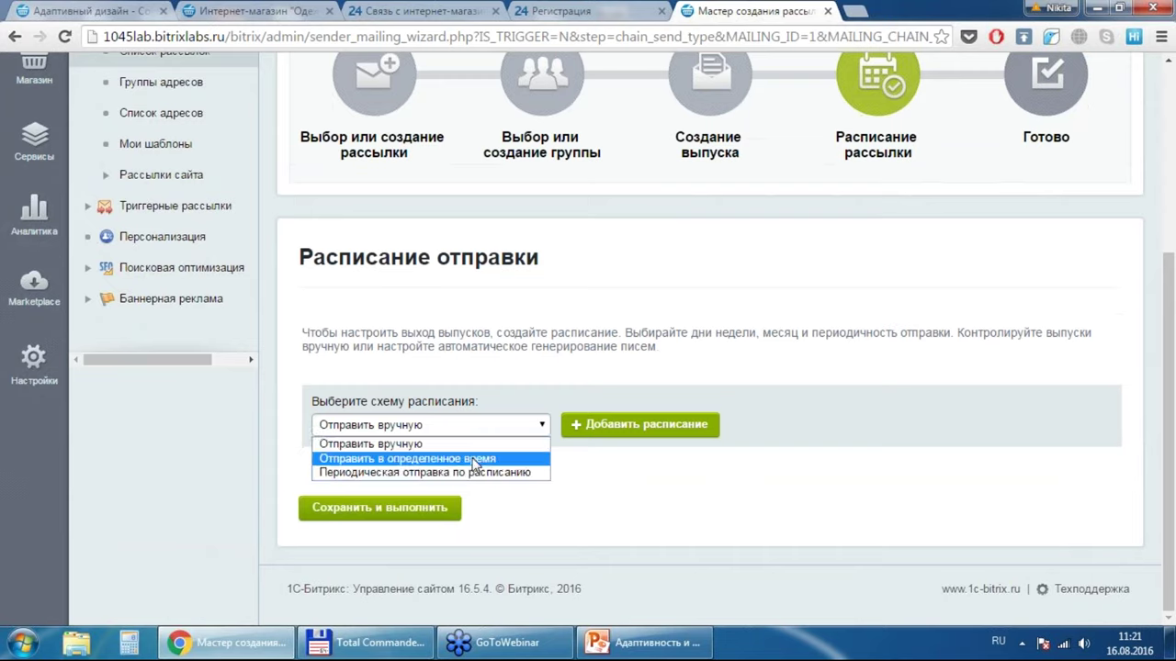
left_click(472, 461)
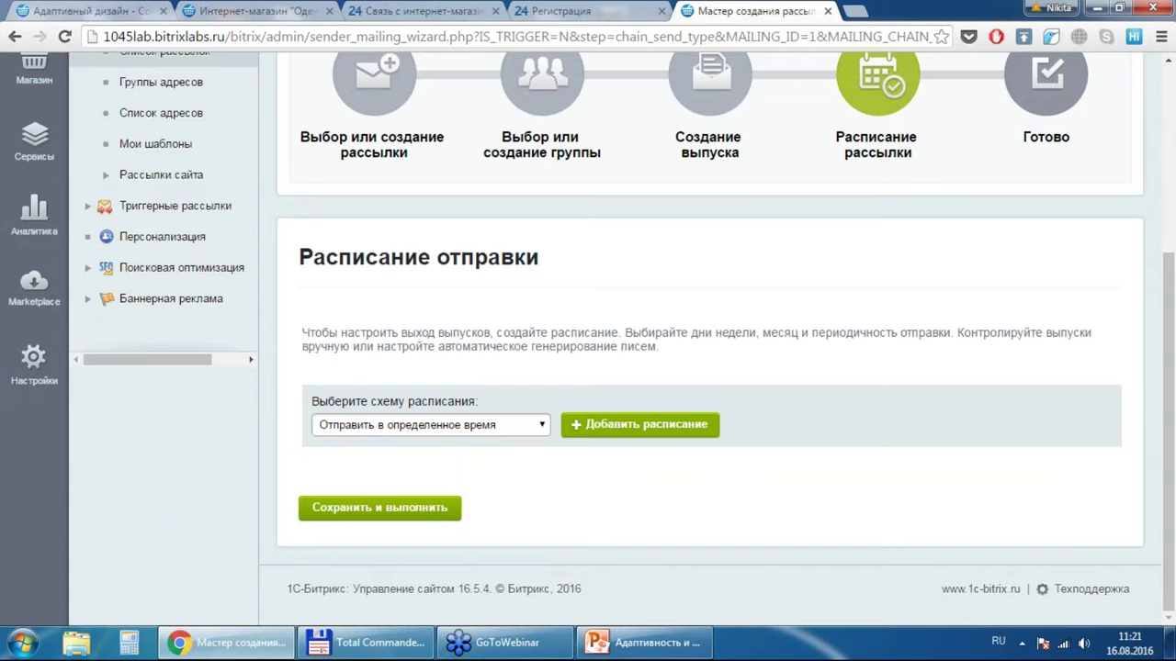
Step: Add a send time of 17.08.2016 11:21:00, then save and launch the issue
left_click(641, 425)
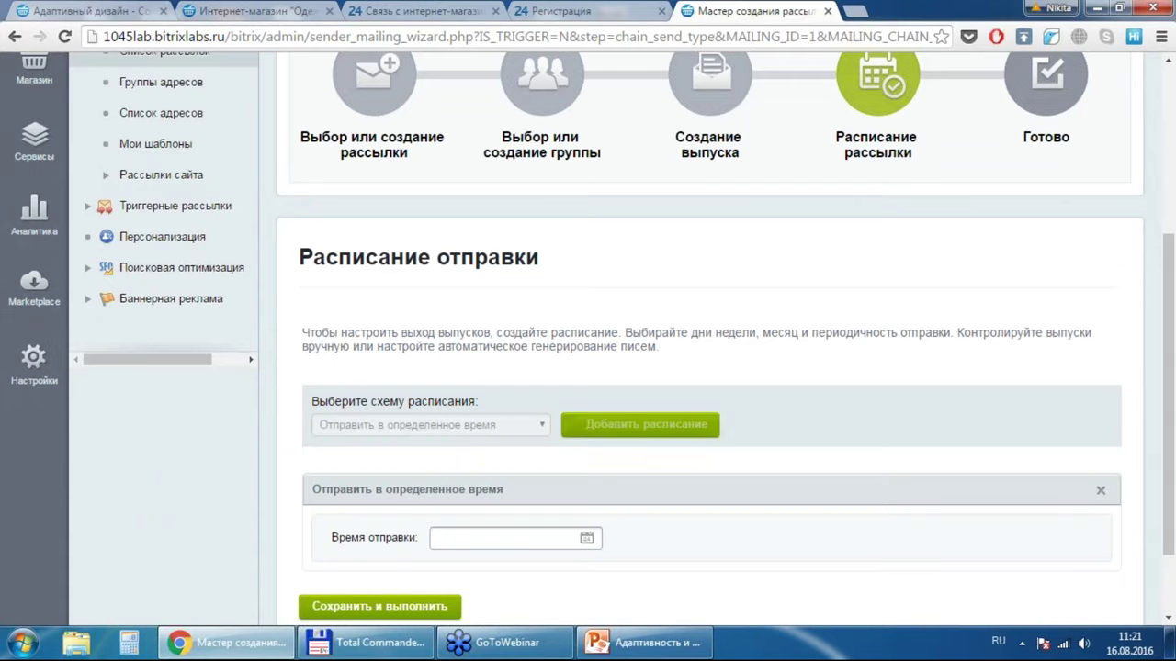
left_click(537, 540)
left_click(587, 538)
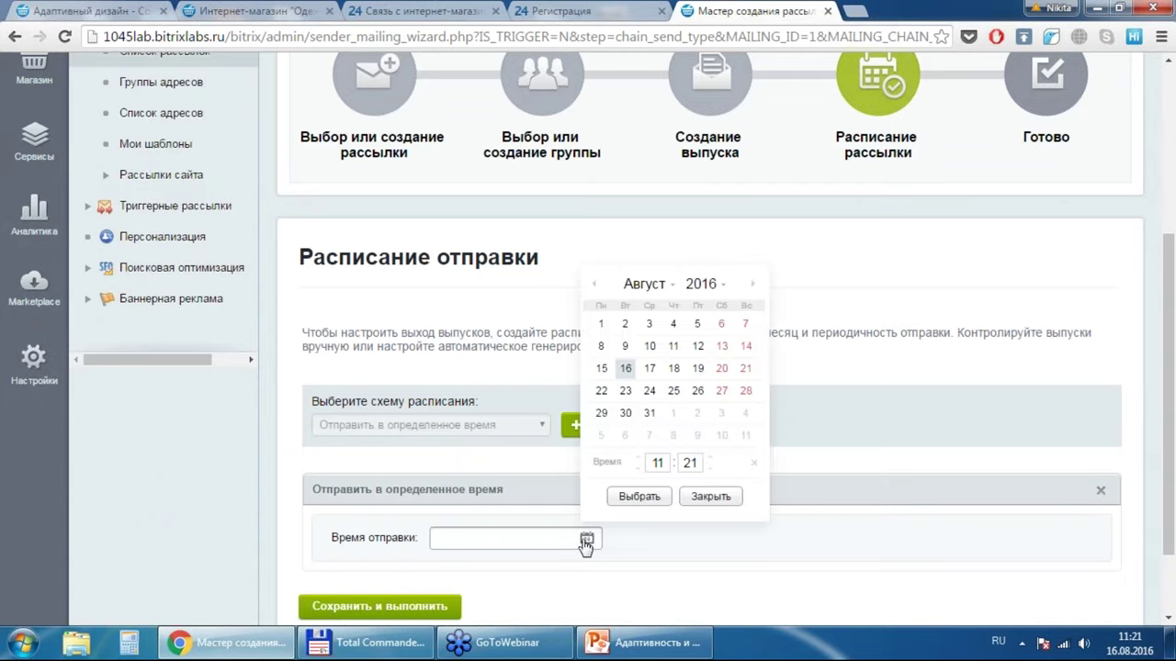
left_click(650, 369)
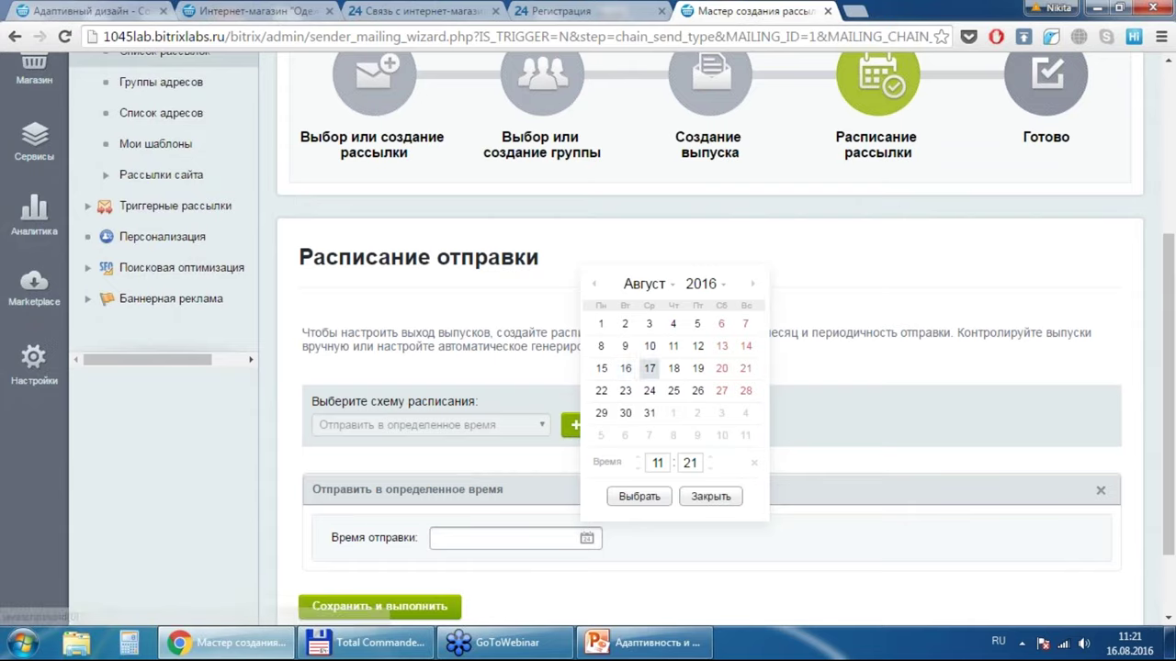
left_click(640, 497)
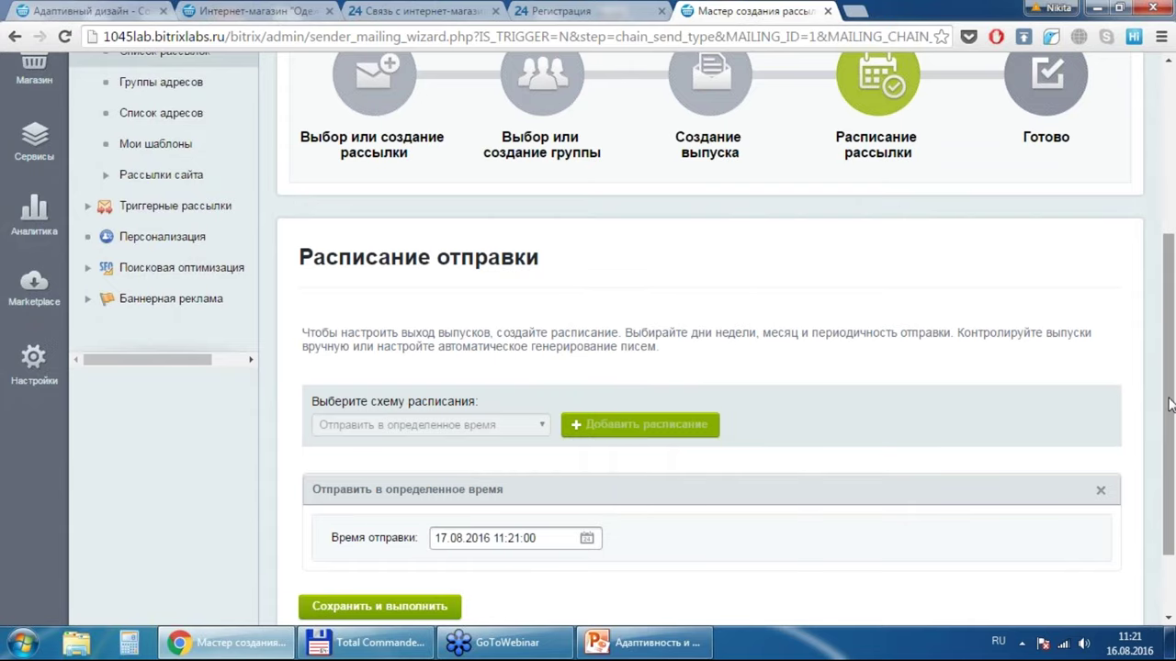
scroll(1171, 407, "down", 2)
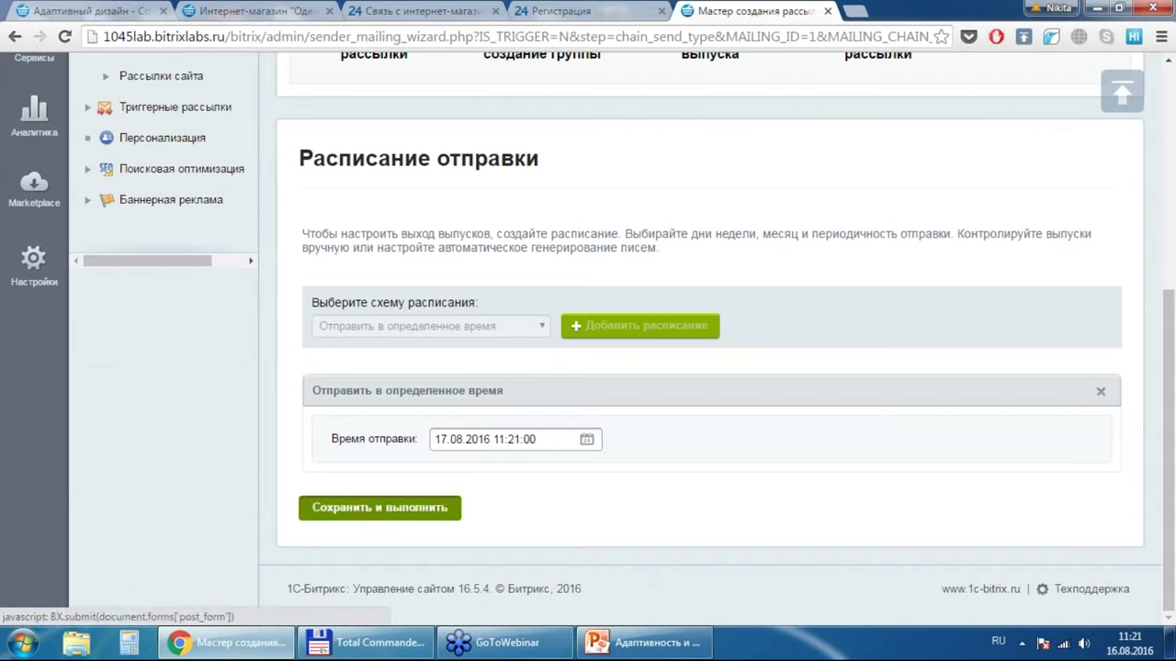
left_click(379, 507)
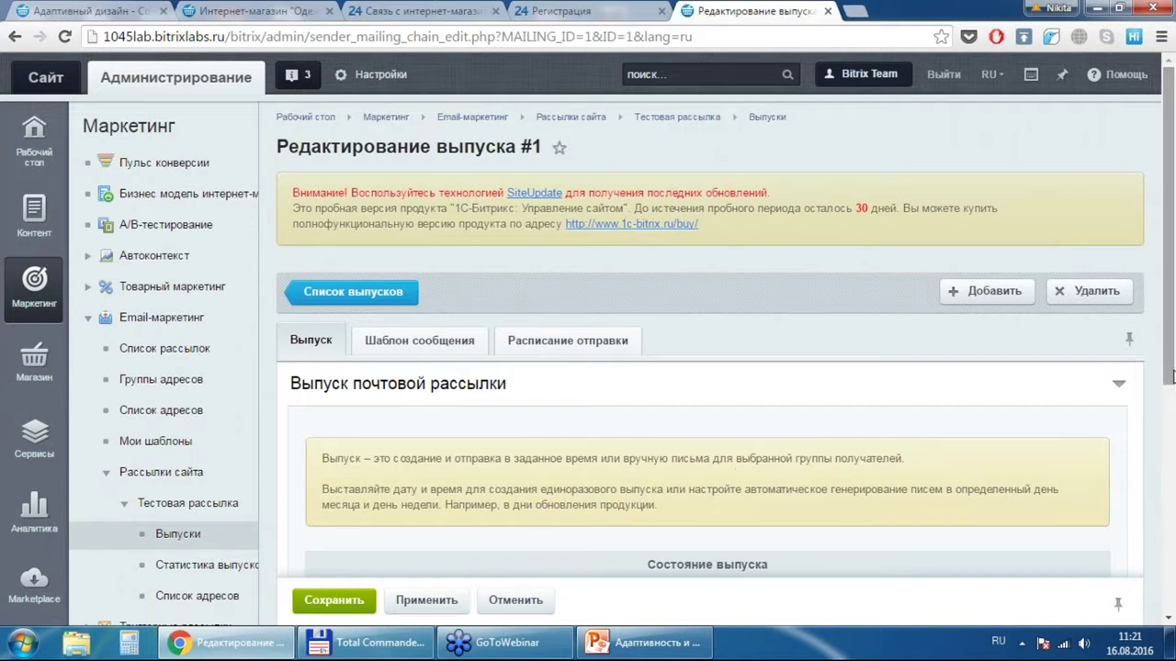
Step: Send a test of issue #1 to the recent recipient address
left_click_drag(1173, 390, 1171, 547)
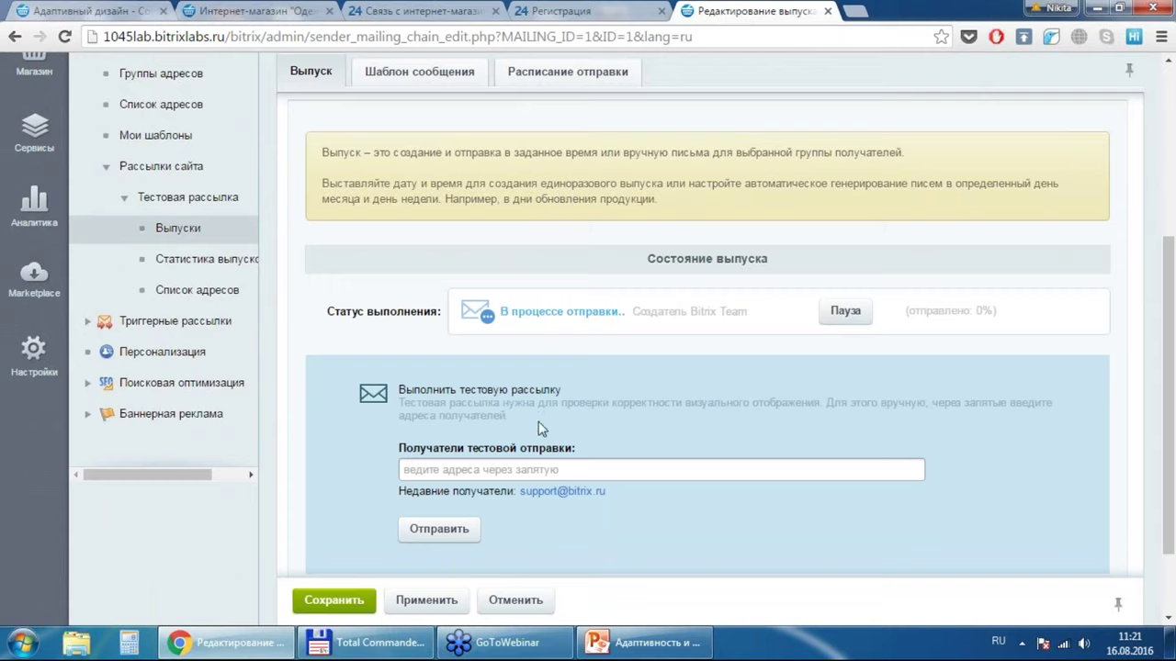
left_click(546, 494)
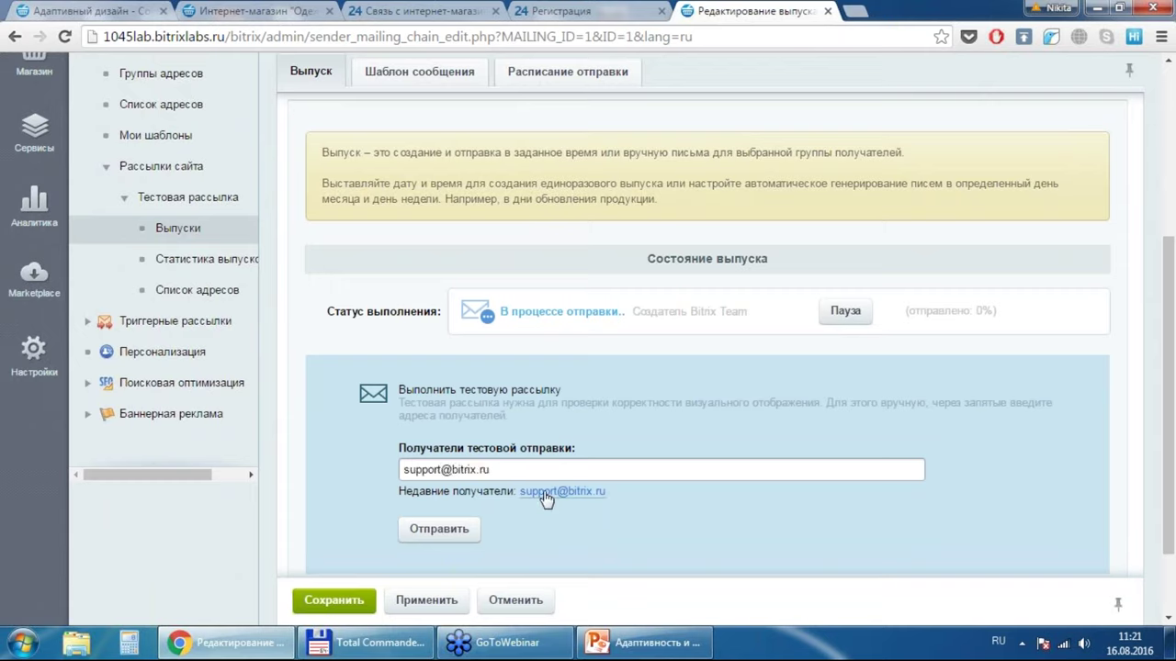
left_click(450, 533)
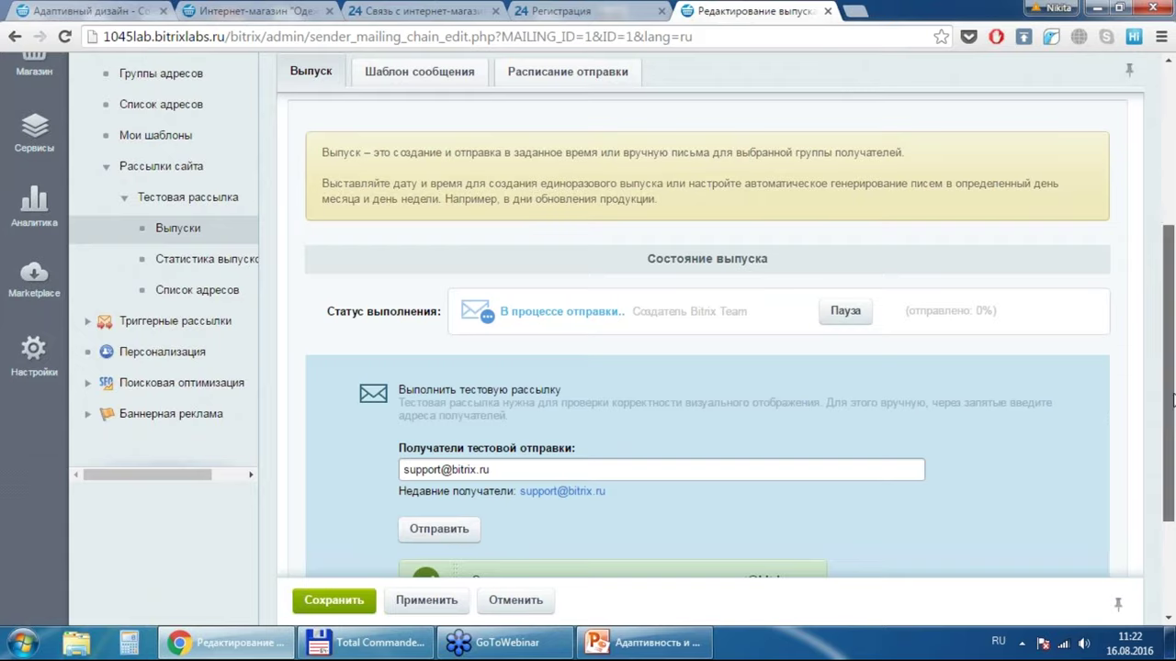
Step: Review the Шаблон сообщения and Выпуск tabs, then save the issue
scroll(1172, 397, "down", 1)
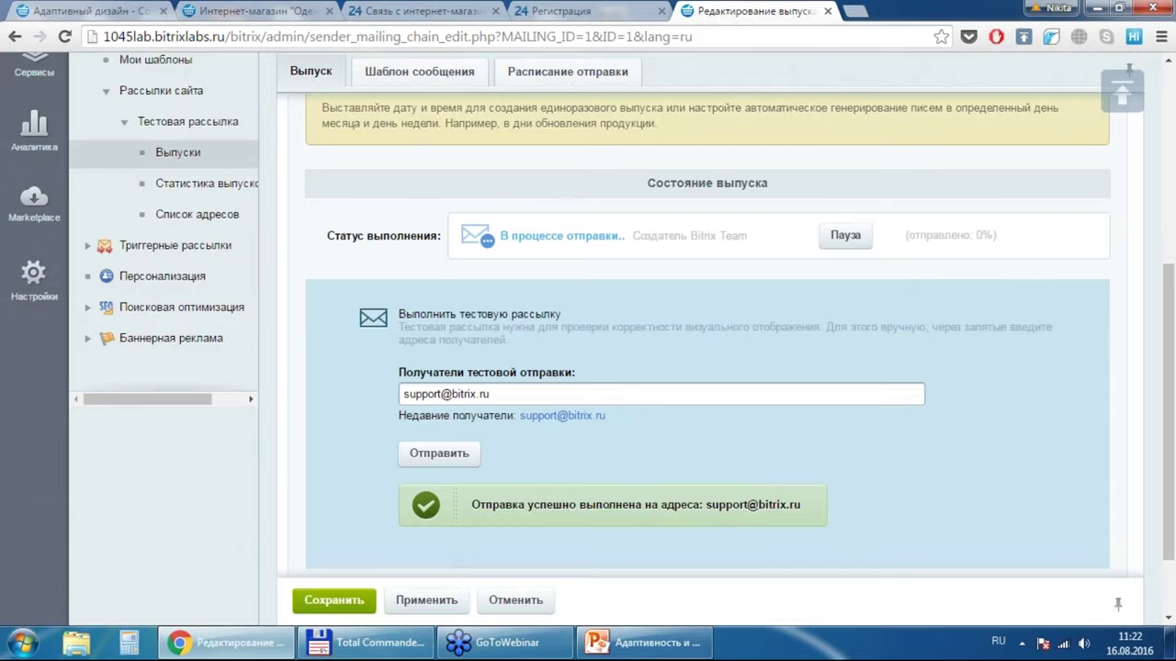
left_click(434, 73)
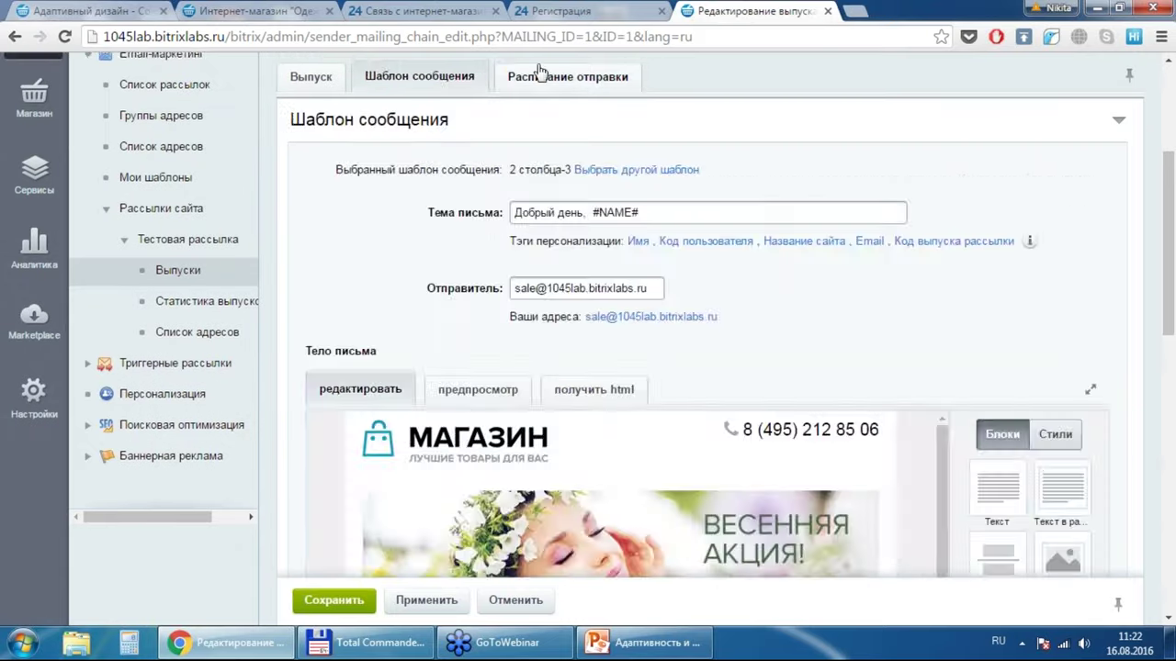
left_click(540, 76)
left_click(320, 108)
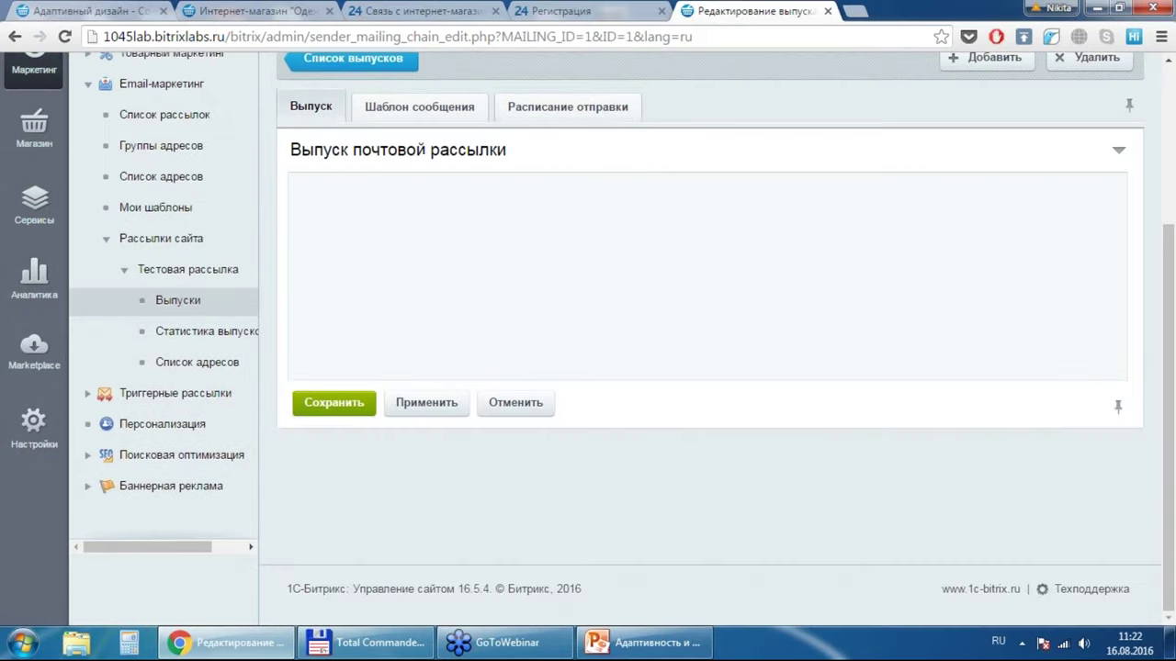
left_click(333, 600)
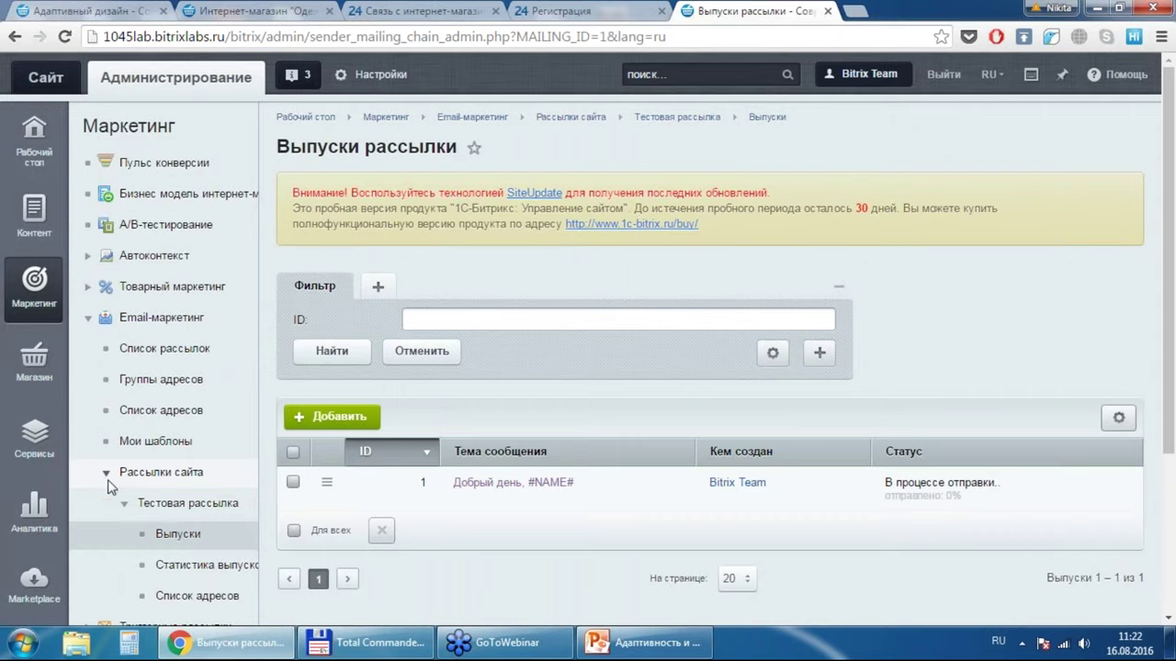
Step: Open Статистика выпусков for Тестовая рассылка
left_click(107, 478)
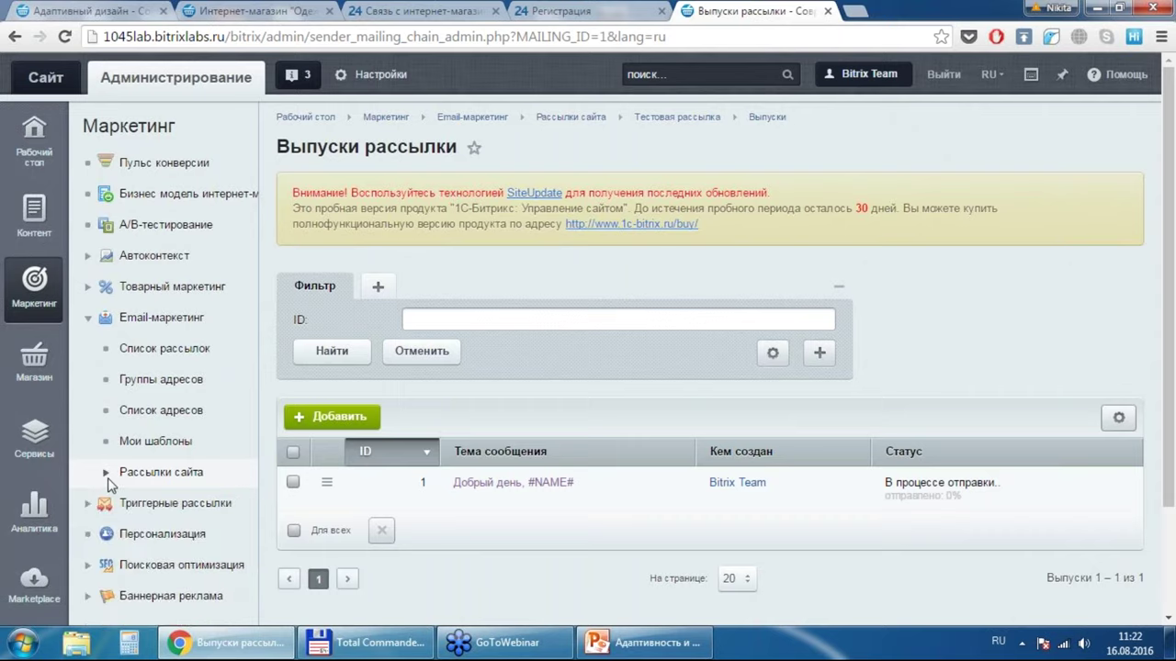
left_click(107, 474)
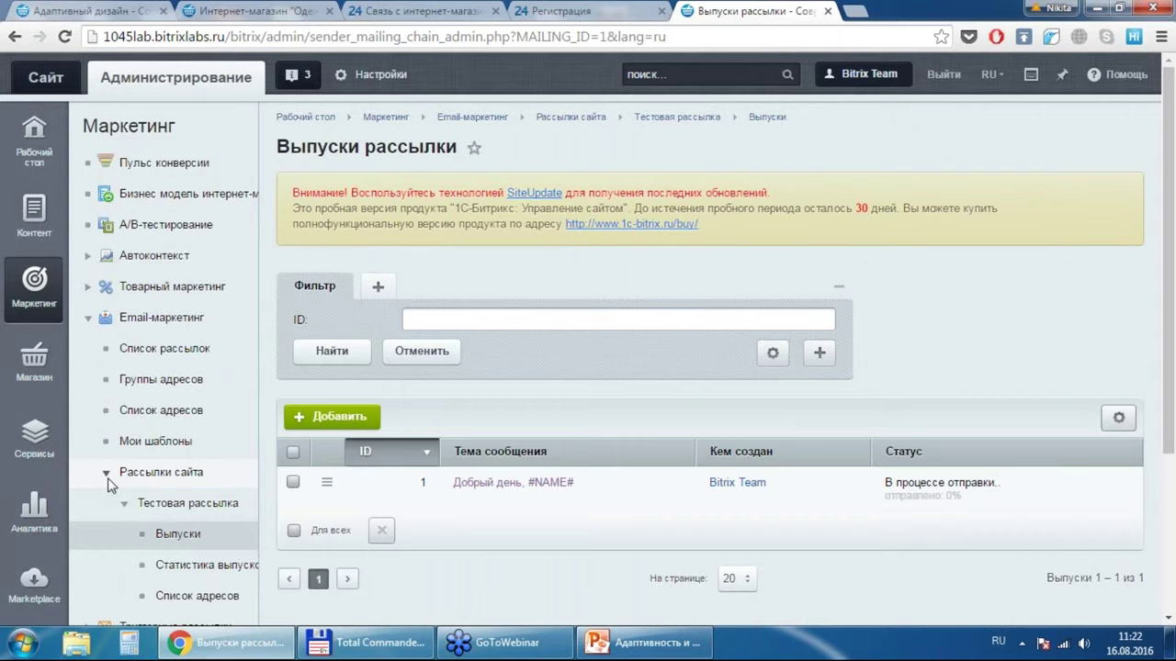
left_click(177, 565)
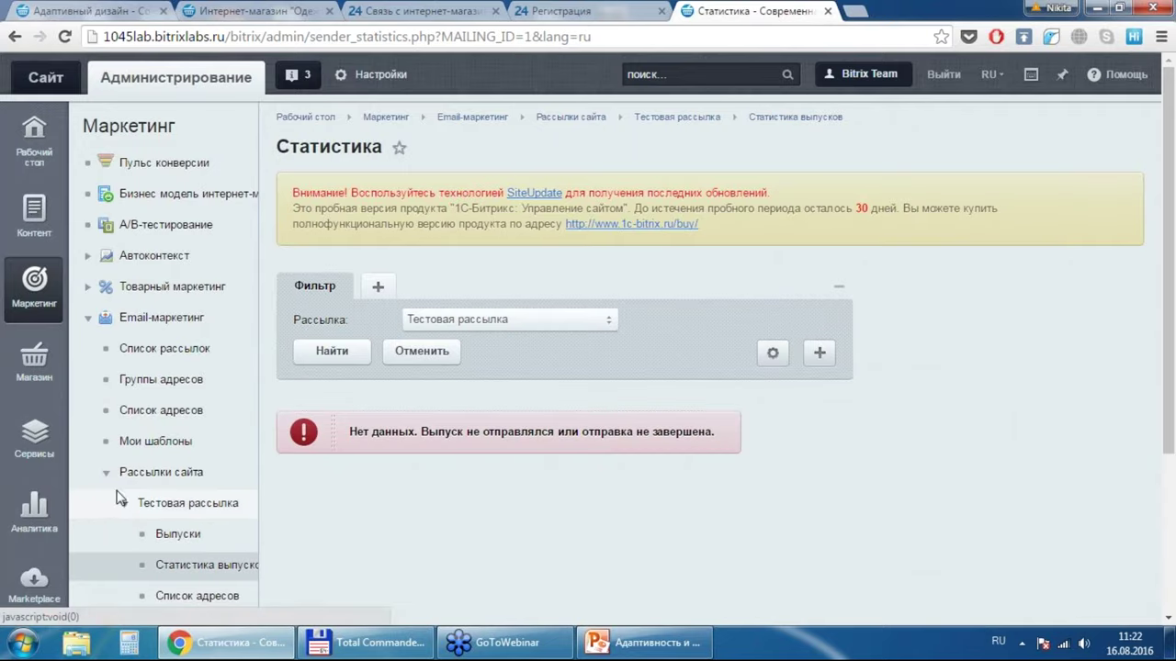
Step: Expand Триггерные рассылки and open its Список рассылок
left_click(104, 475)
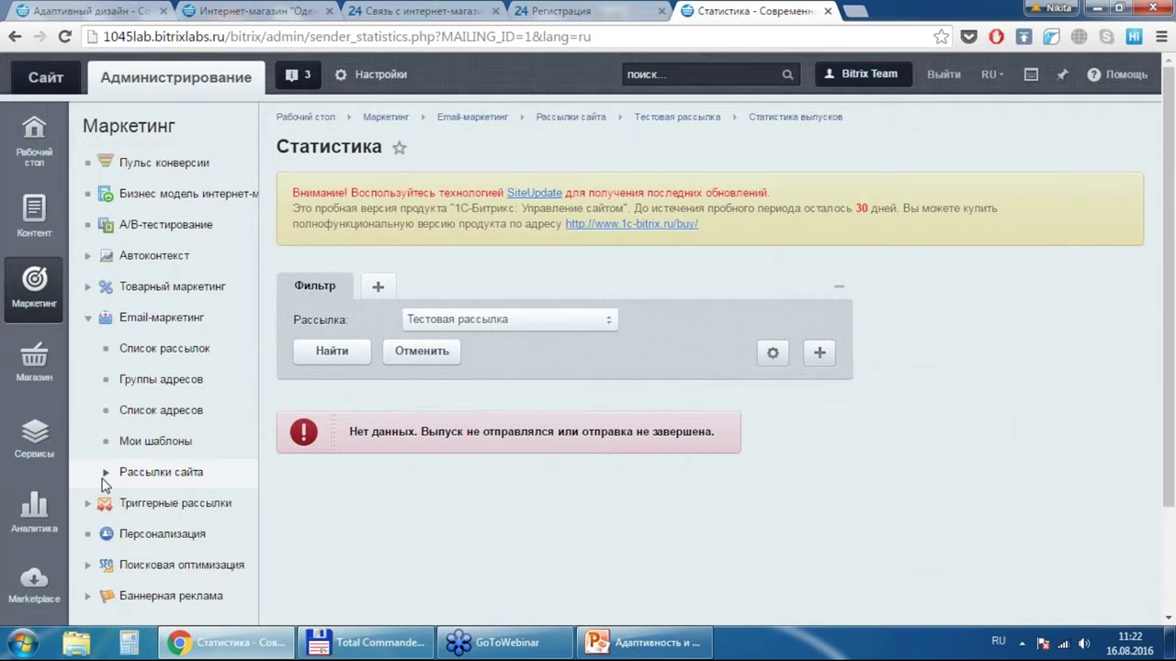
left_click(88, 320)
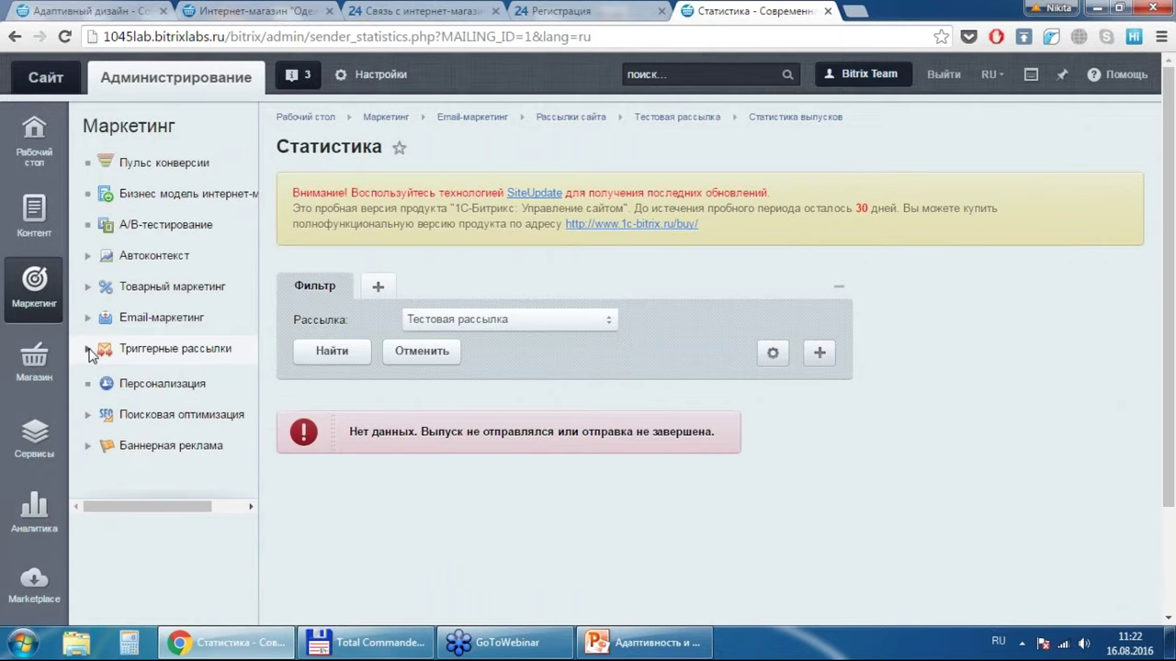
left_click(89, 350)
left_click(138, 379)
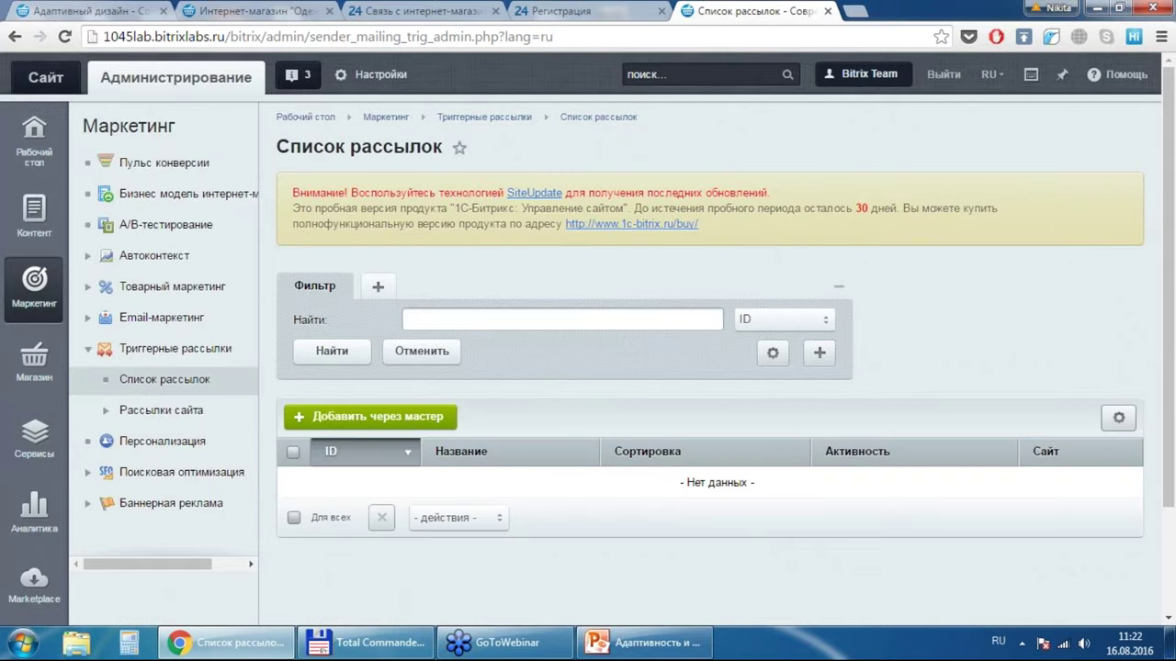
Step: Start a new triggered mailing and bring the ready-made templates into view
left_click(317, 424)
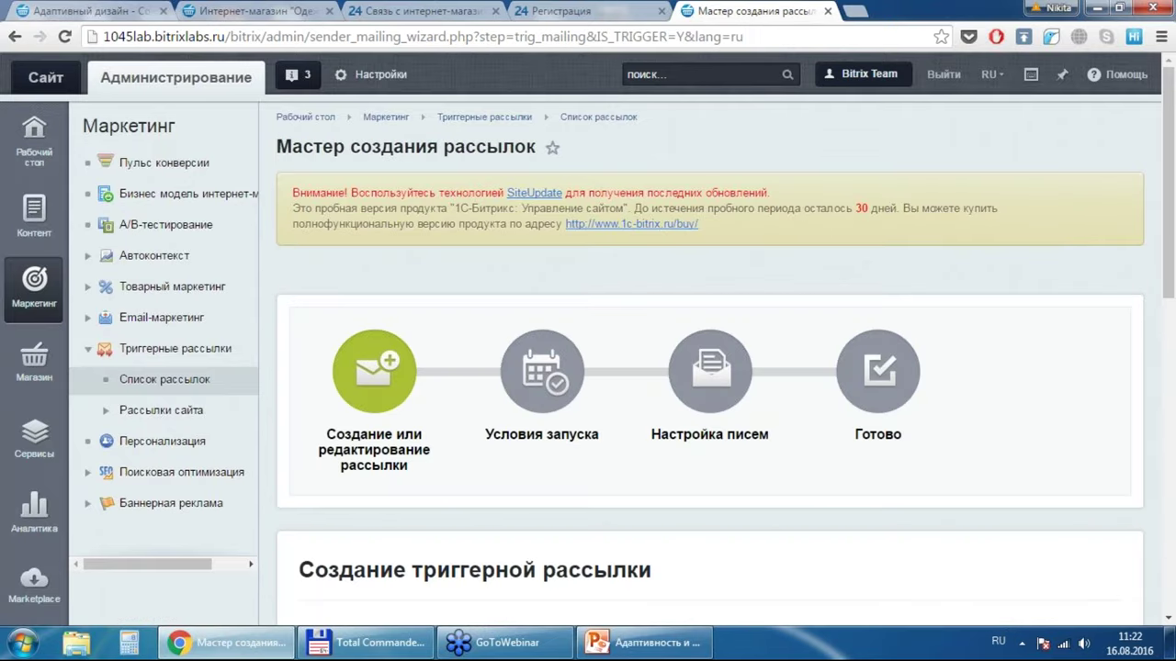
left_click(1170, 534)
left_click(1170, 535)
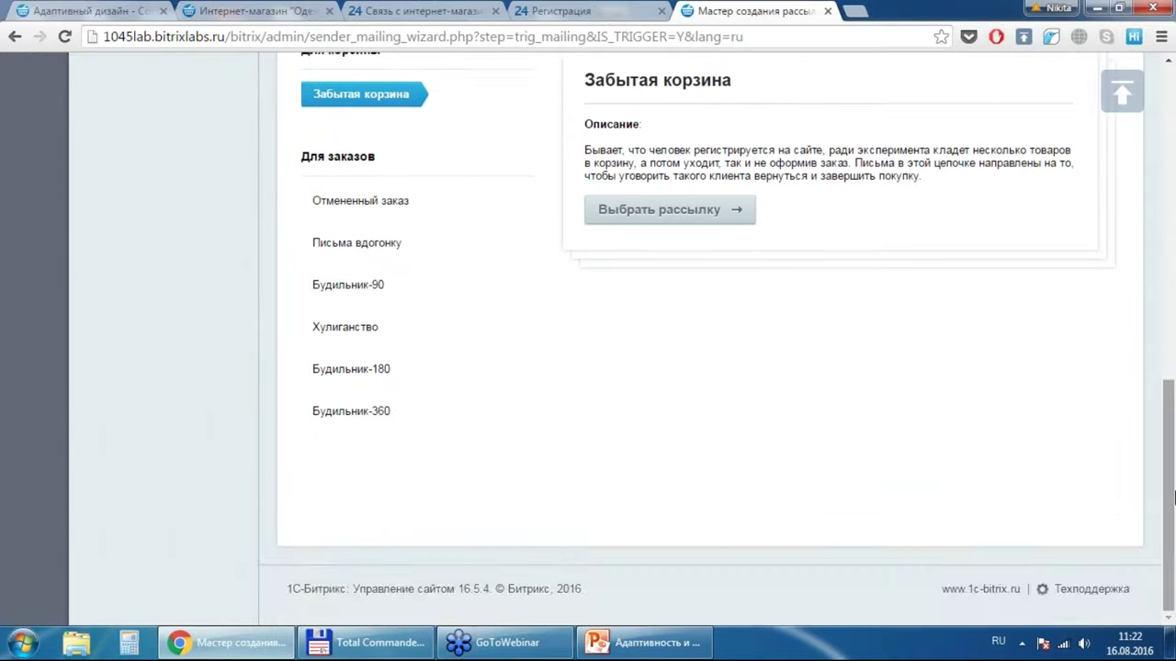
scroll(1173, 493, "up", 1)
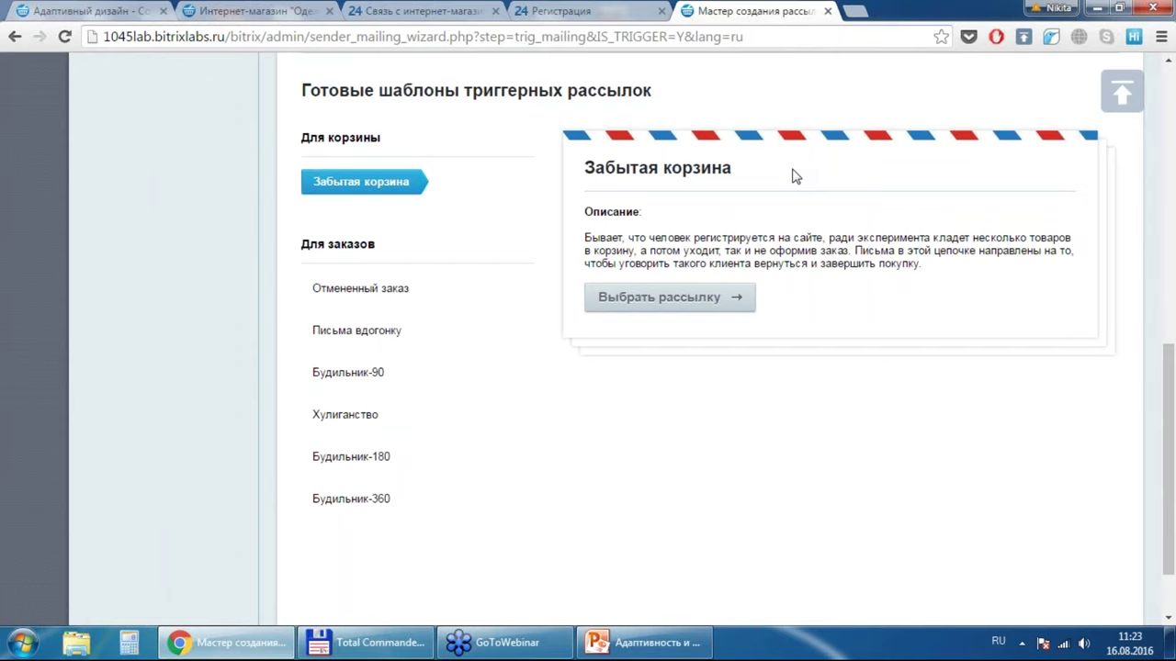
Step: Compare the Отмененный заказ and Письма вдогонку templates and select Письма вдогонку
left_click(357, 289)
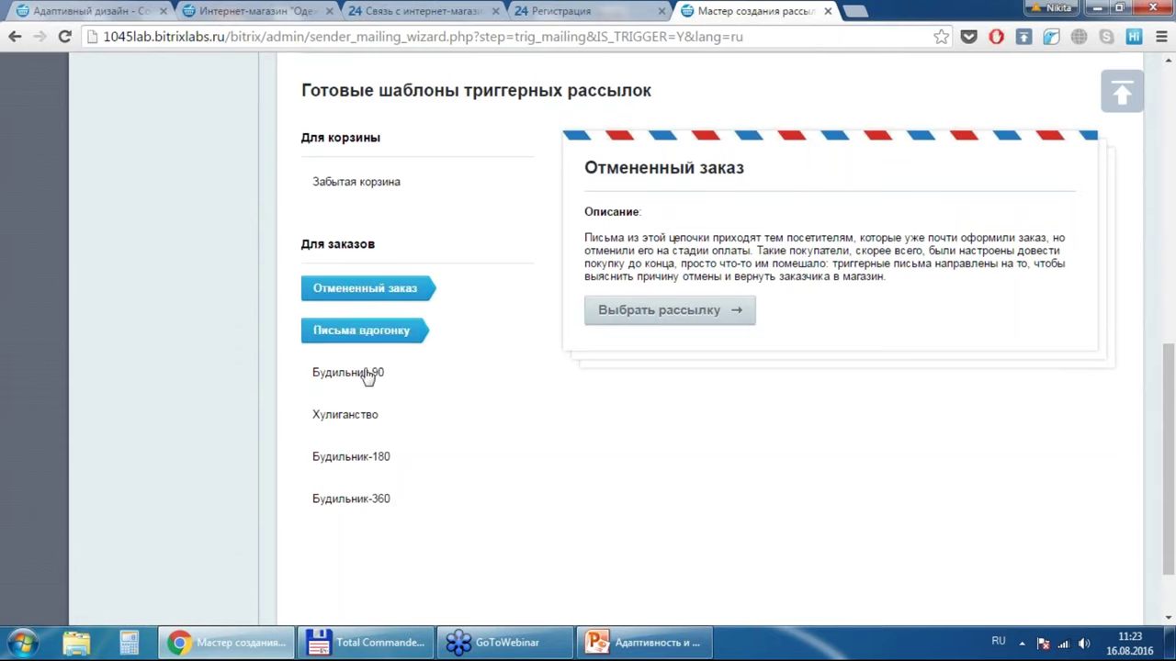
left_click(372, 331)
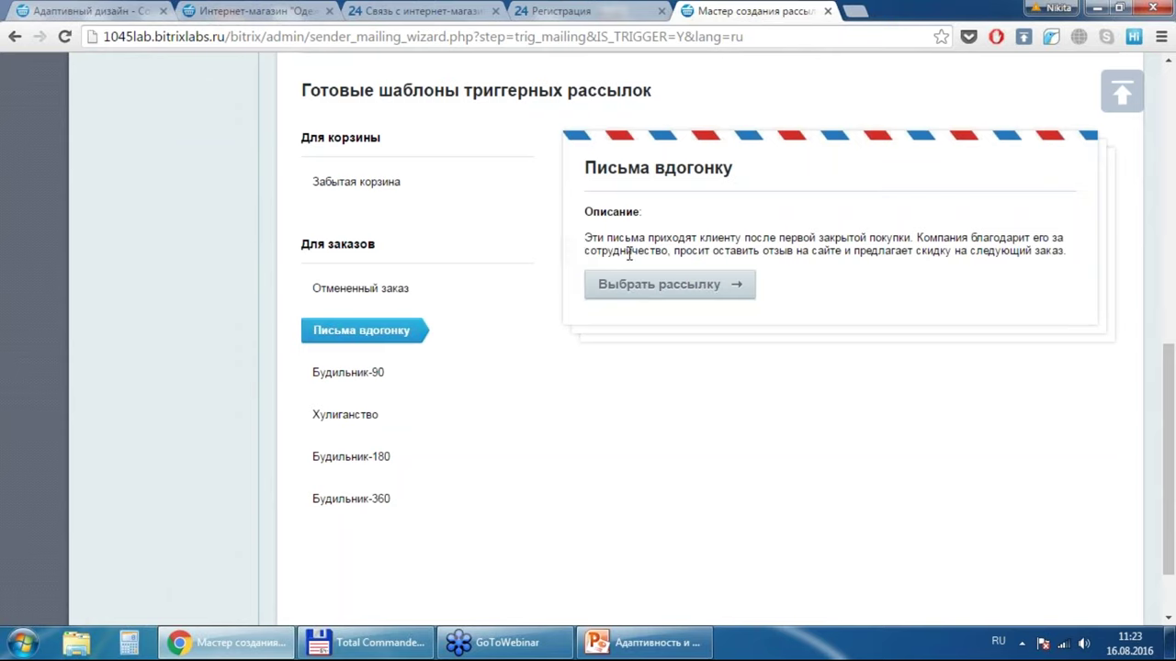
left_click(671, 284)
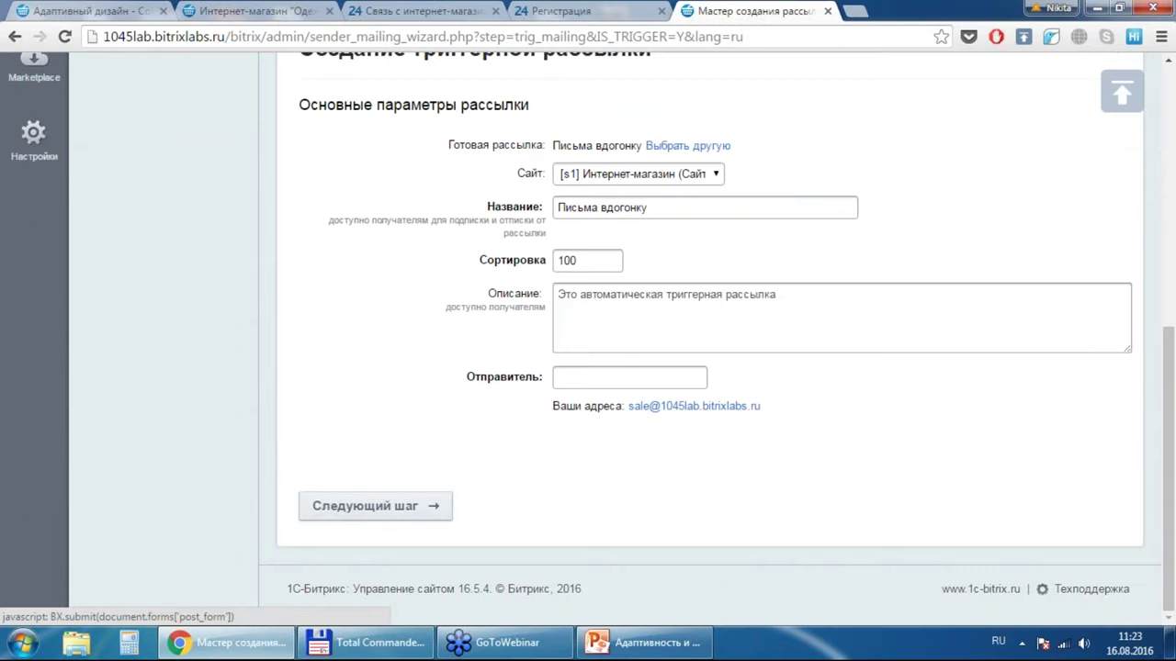
Step: Fill Отправитель with the store's sales address and go to the conditions step
left_click(726, 410)
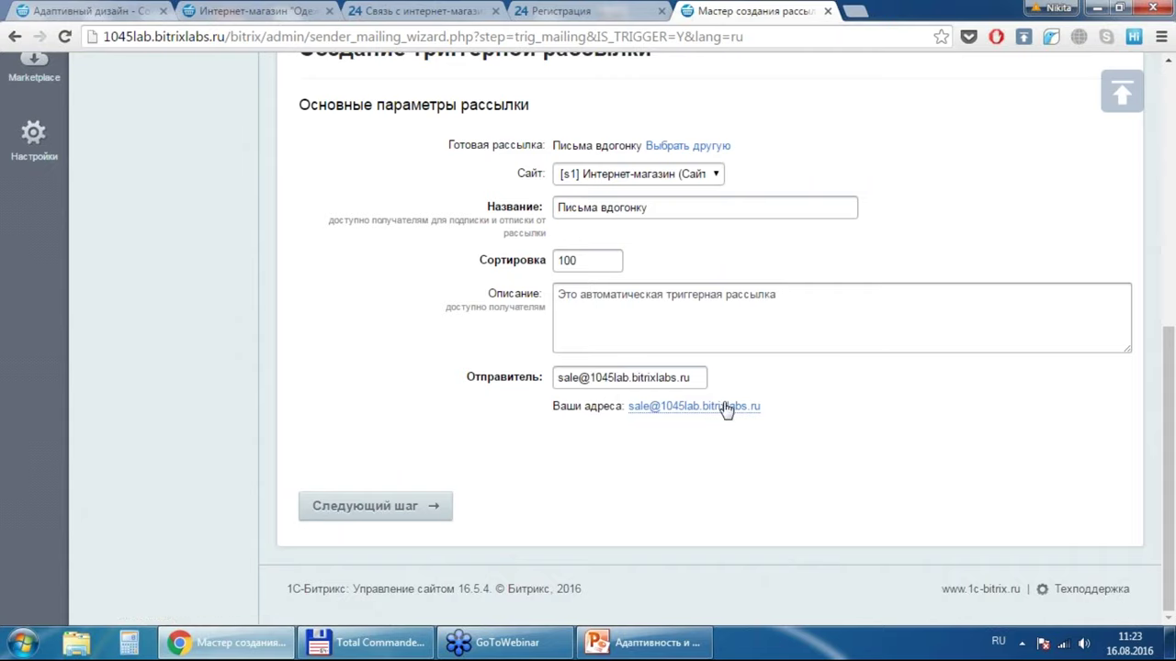
left_click(412, 506)
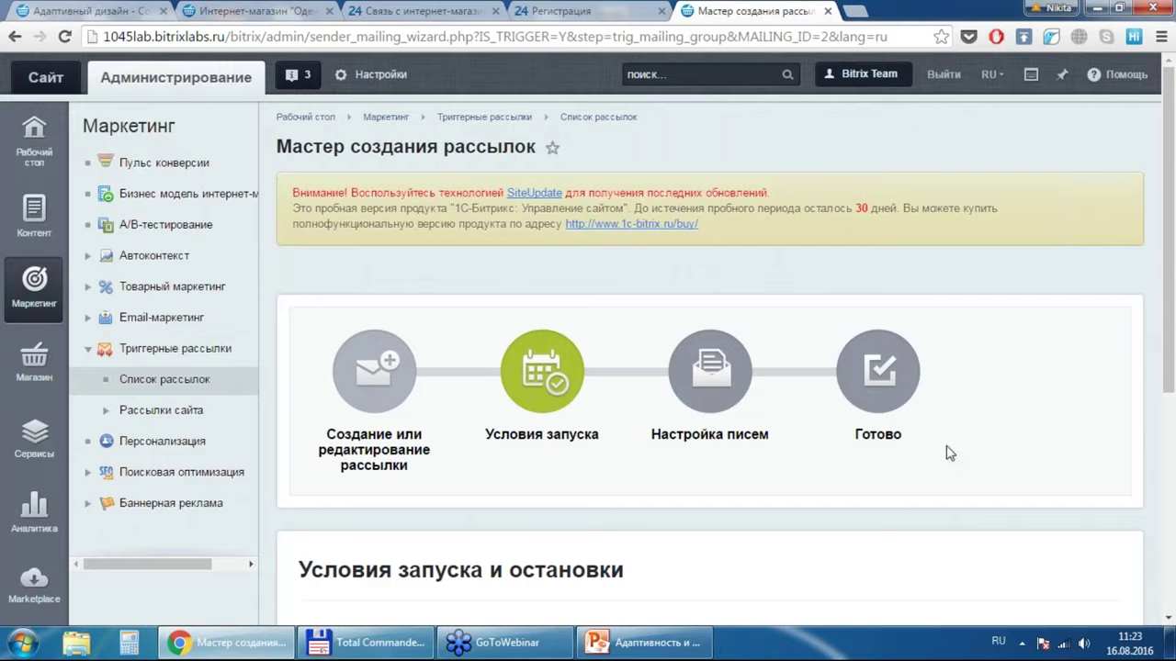
left_click_drag(1173, 347, 1173, 537)
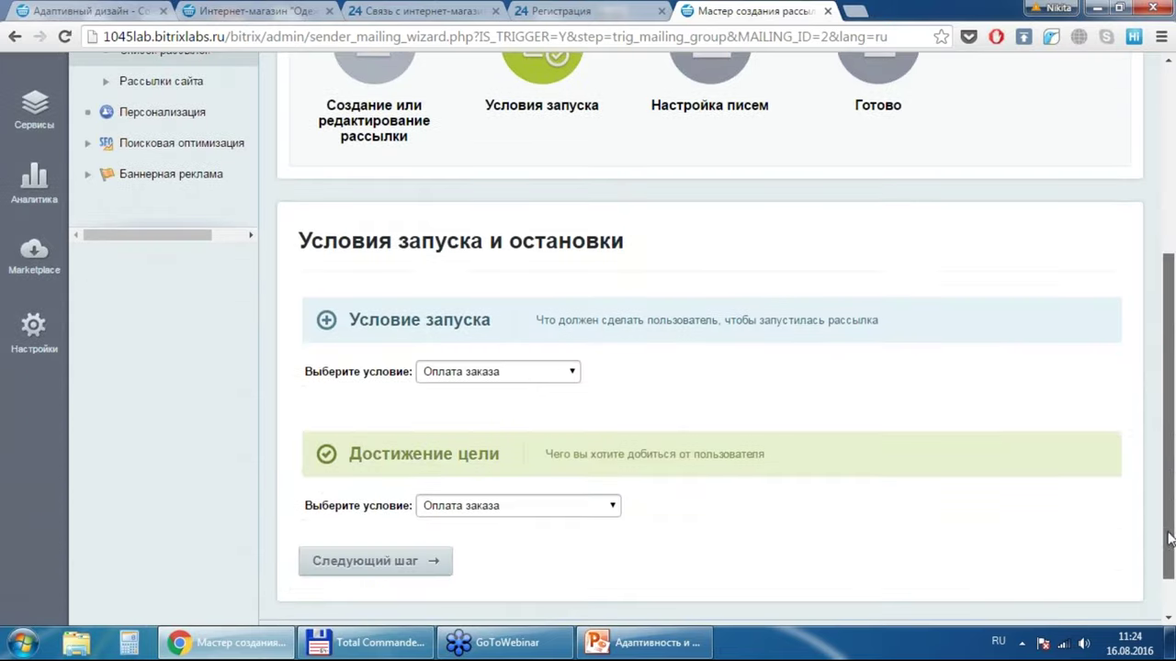
Step: Set both the launch and goal conditions to Оплата заказа and continue
left_click(490, 381)
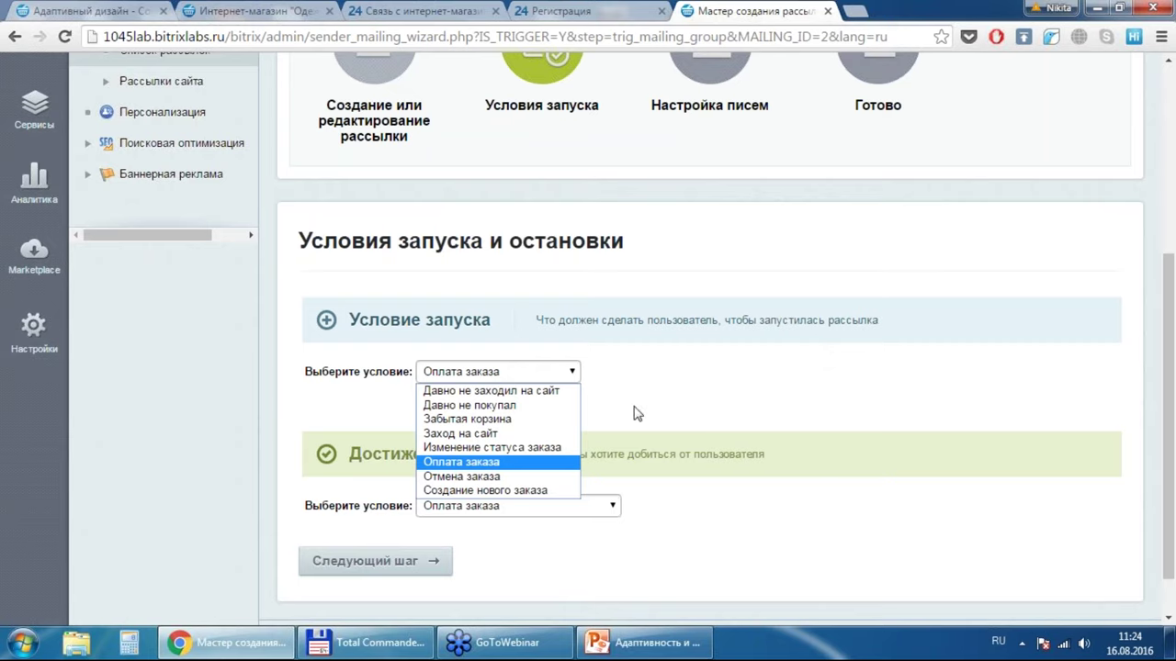
left_click(632, 414)
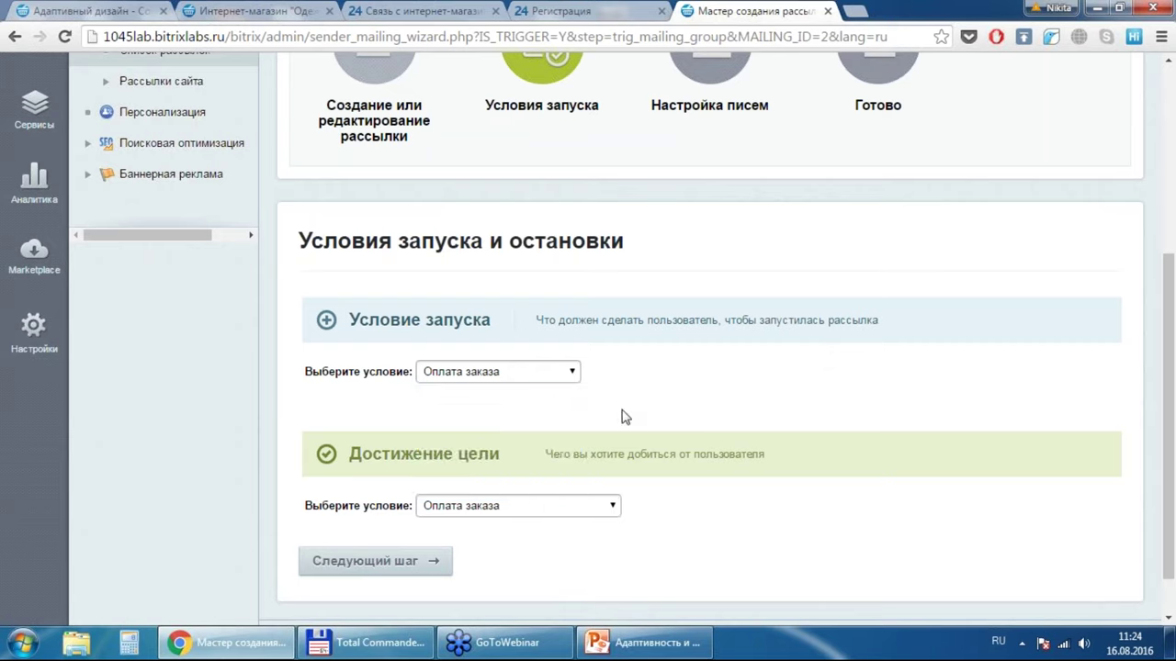
left_click(520, 508)
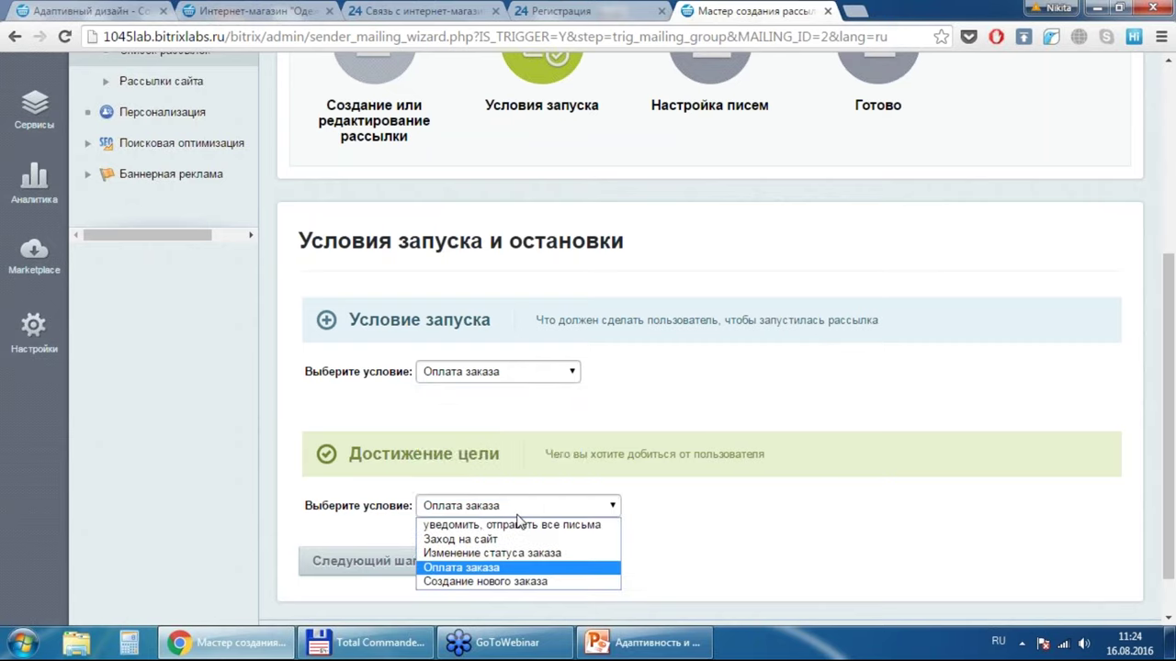
left_click(737, 377)
left_click(357, 573)
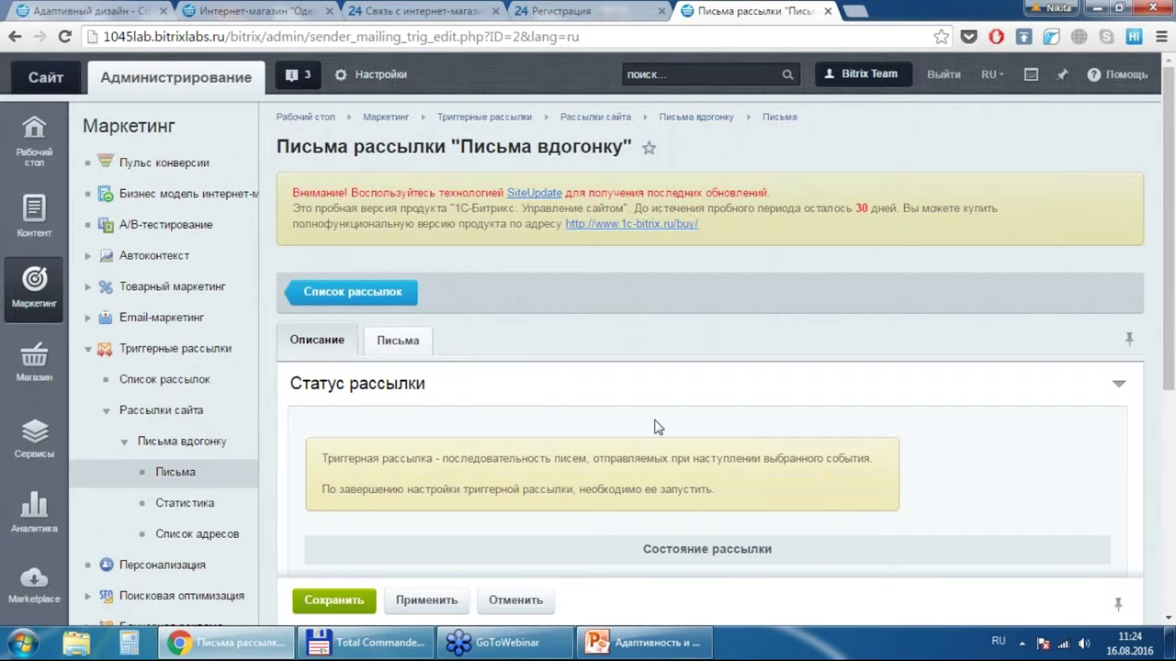
Step: Scroll down the Письма вдогонку page and switch to its Письма tab
scroll(654, 427, "down", 3)
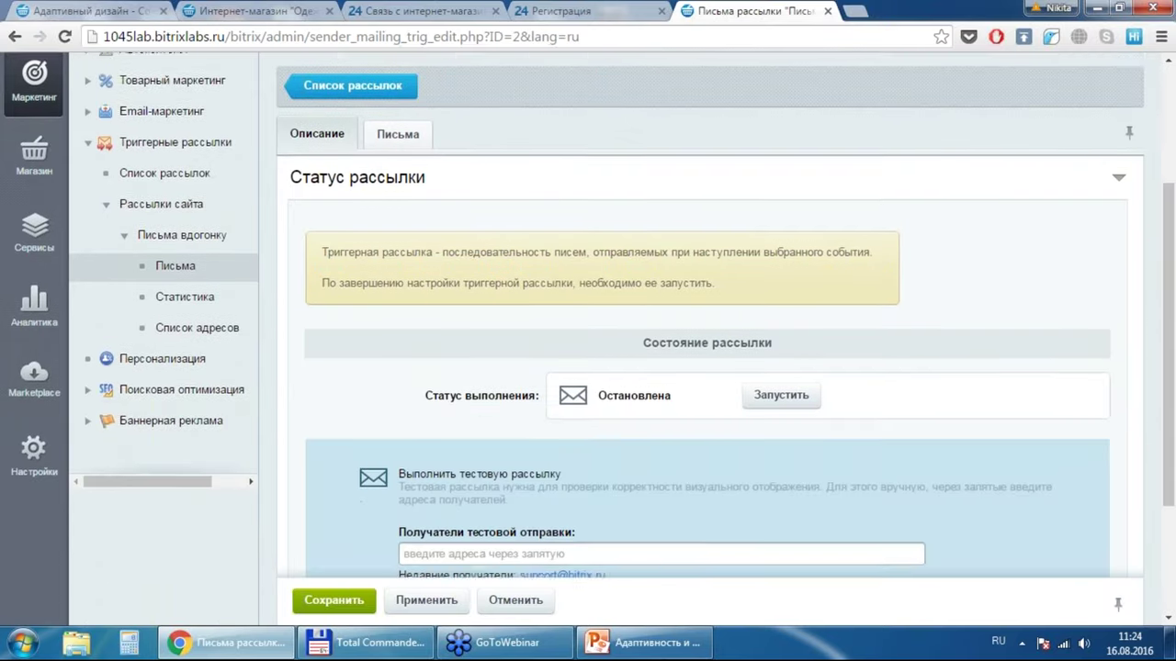
scroll(590, 316, "down", 1)
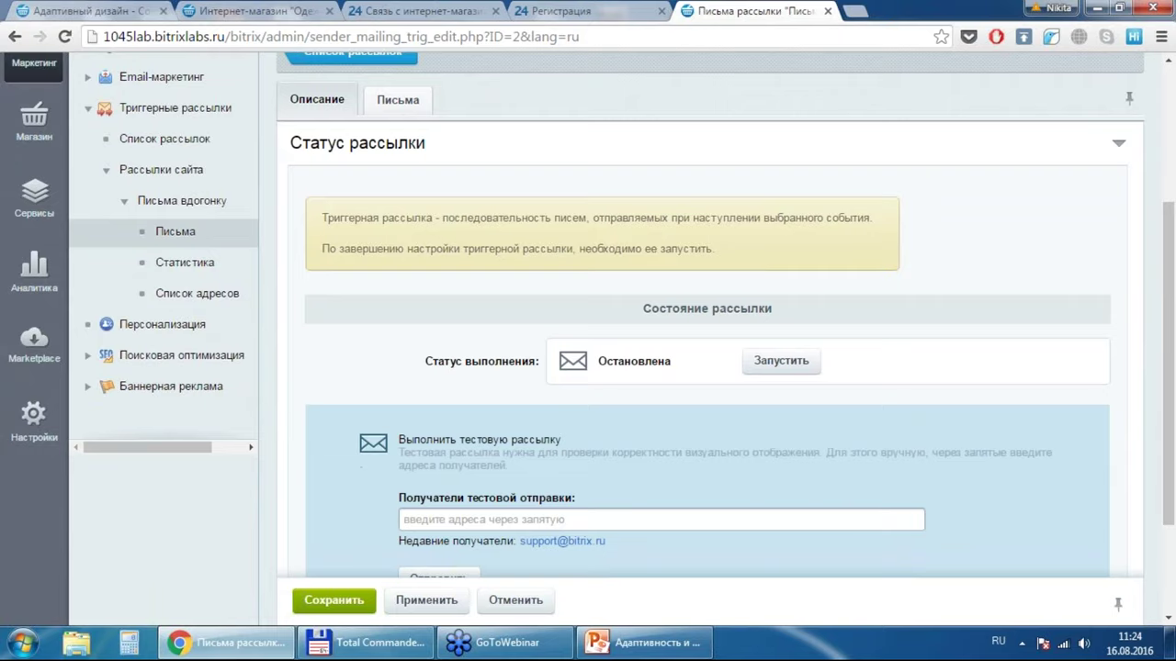
left_click(413, 109)
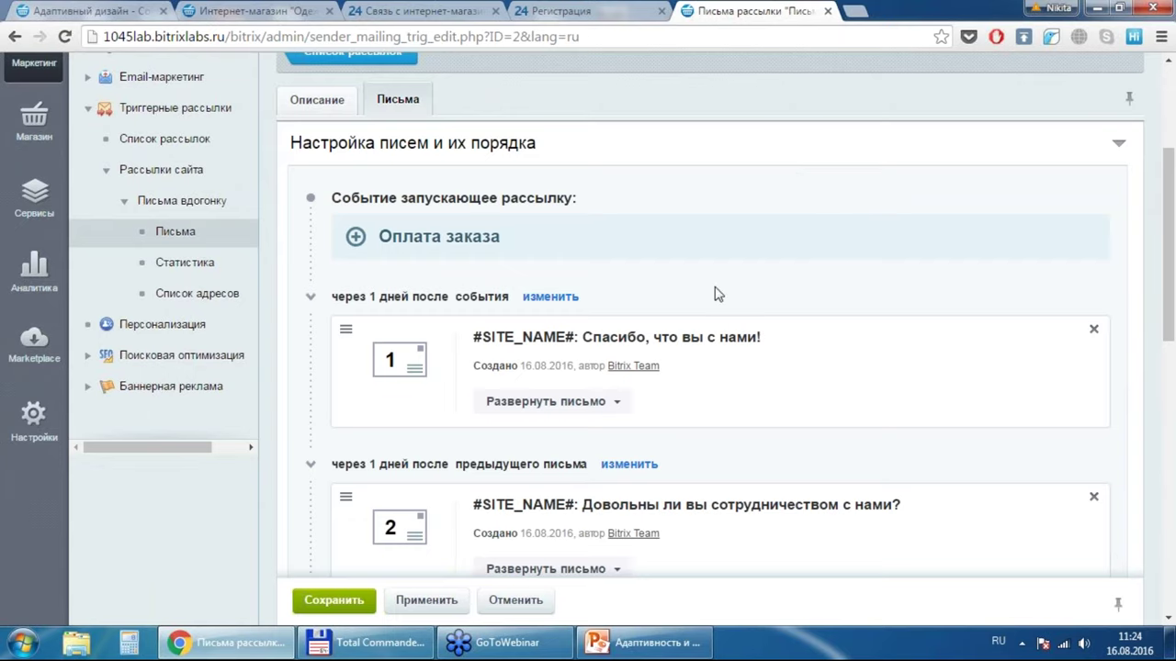
Step: Expand the first letter and view its body visually, then back as HTML
left_click(599, 415)
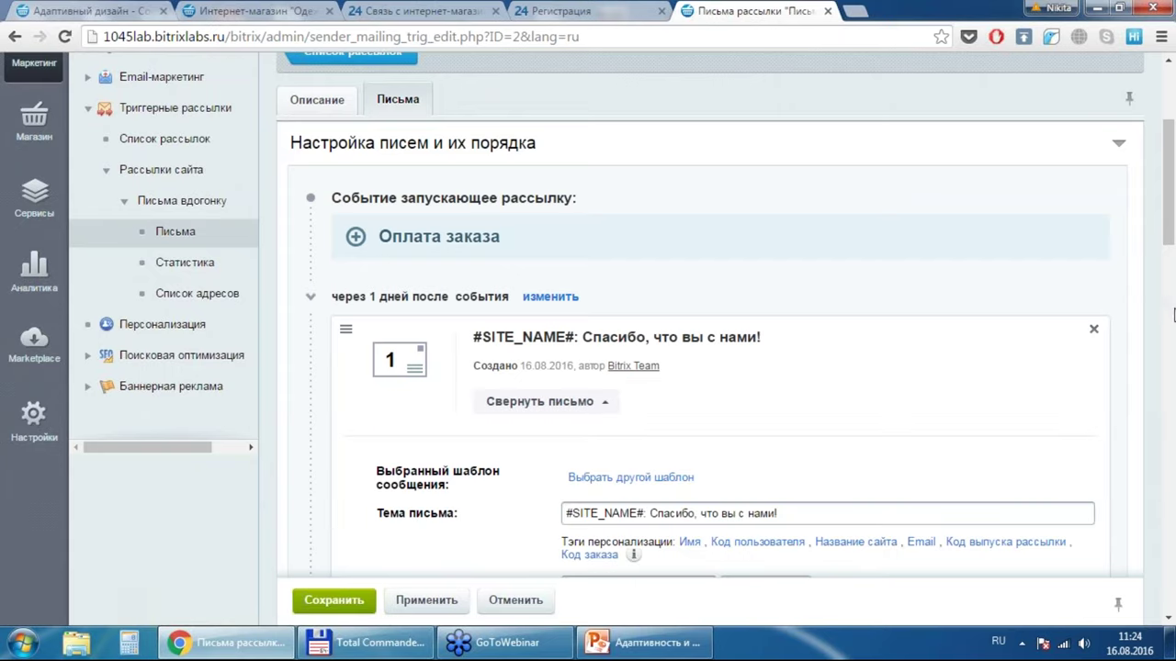
left_click(1170, 621)
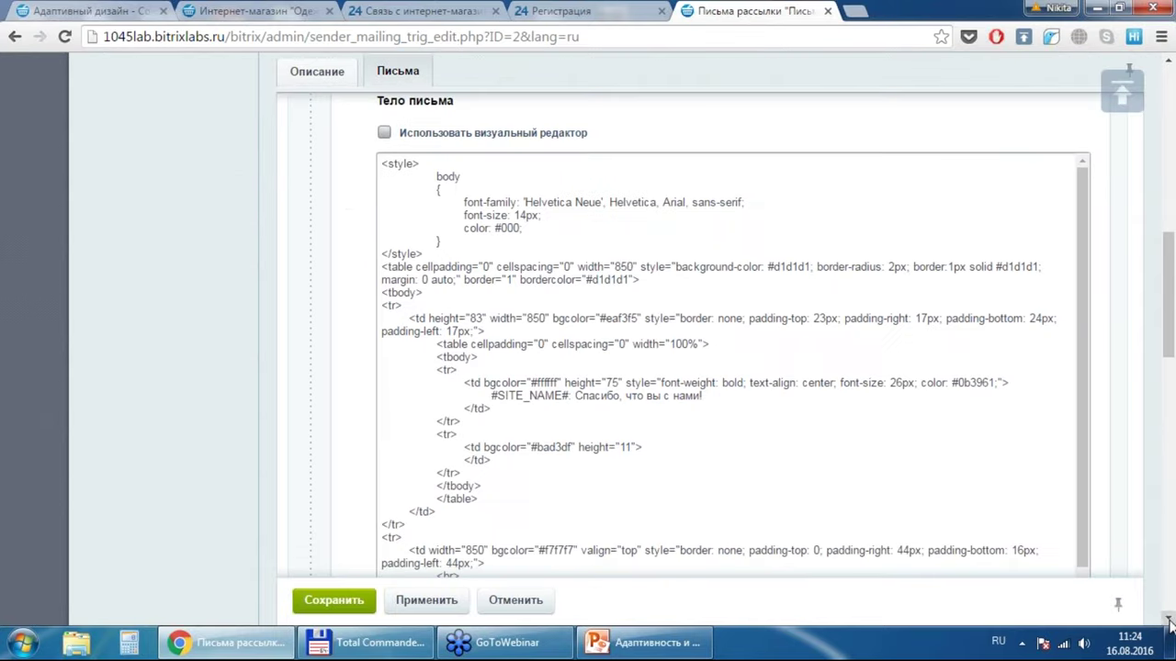
left_click(425, 135)
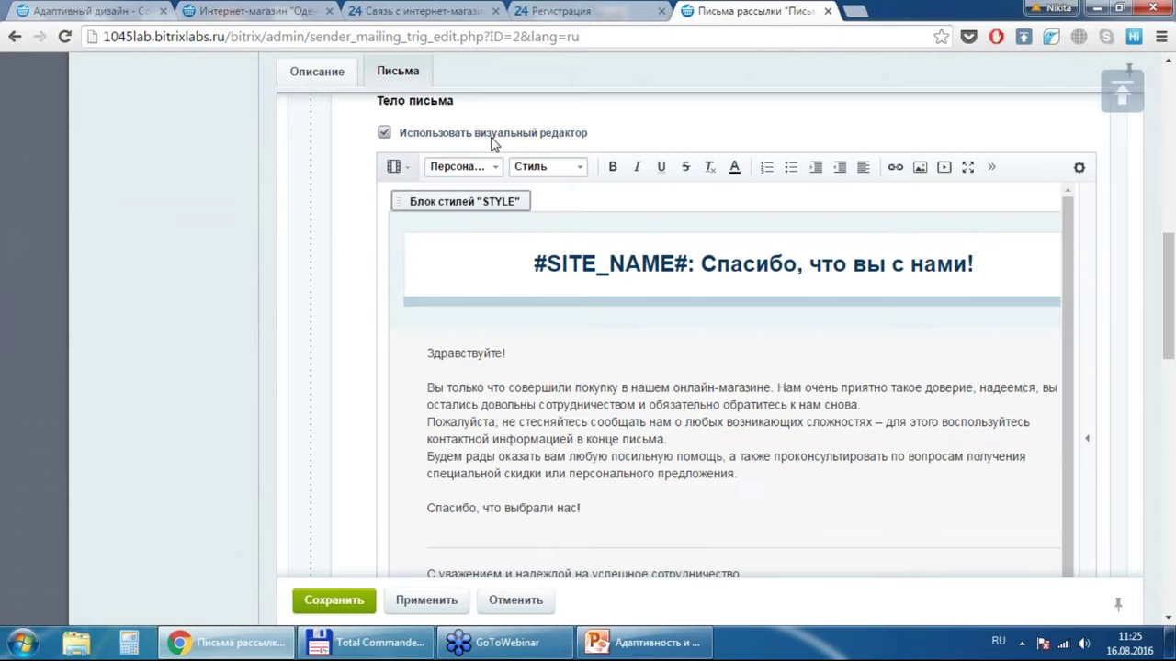
left_click(492, 138)
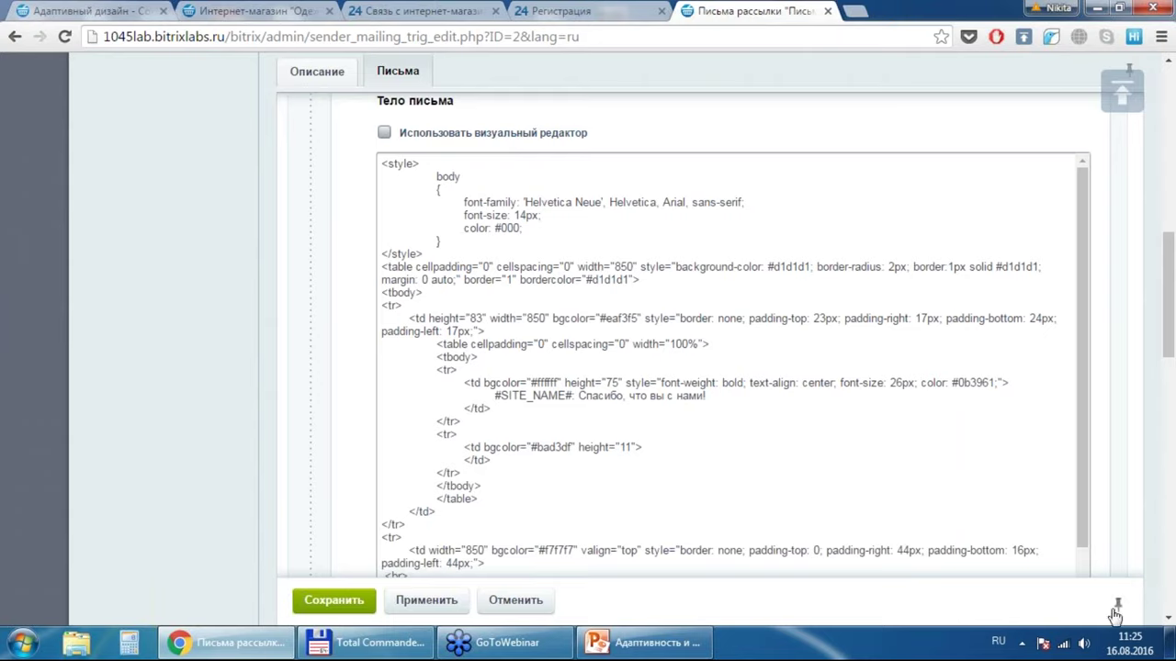
left_click(1170, 583)
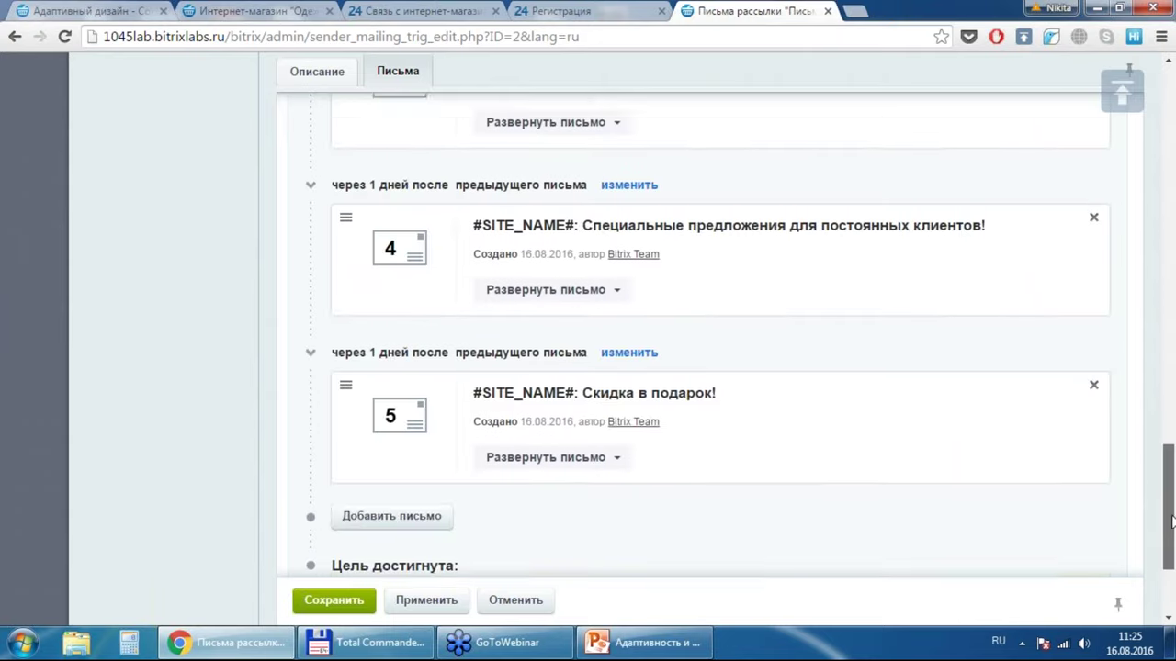
left_click_drag(1171, 521, 1172, 445)
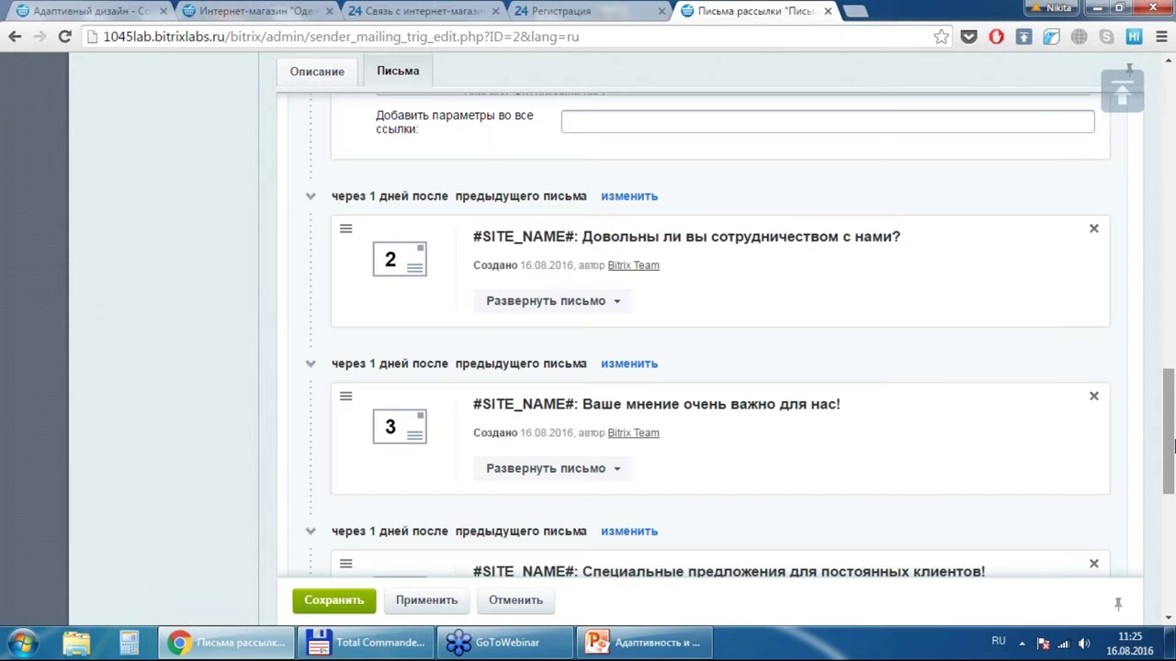
left_click_drag(1171, 426, 1170, 484)
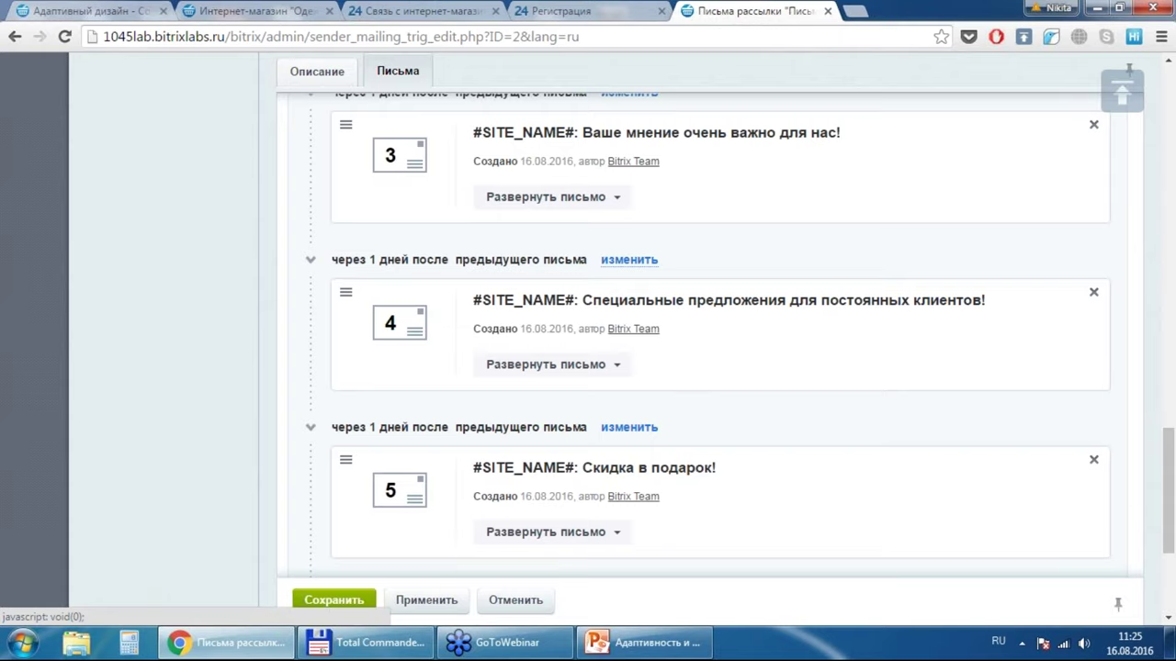
Step: Expand the fourth letter, show its body in the visual editor, and scroll to the fifth letter
left_click(568, 372)
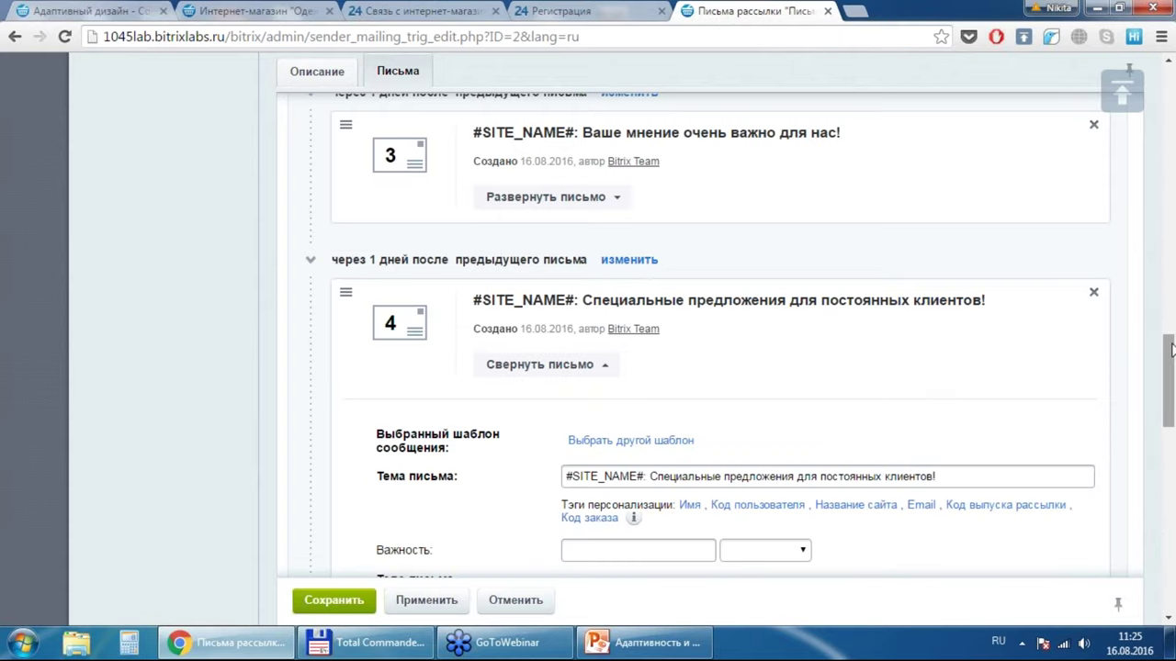
scroll(1171, 349, "down", 3)
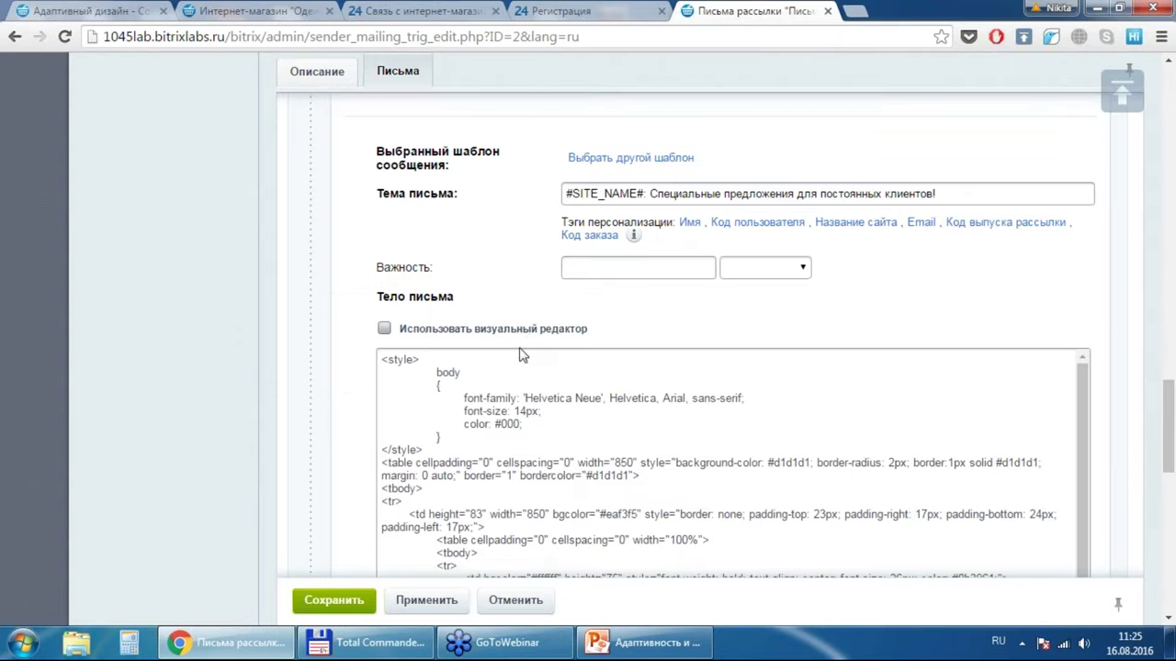
left_click(526, 333)
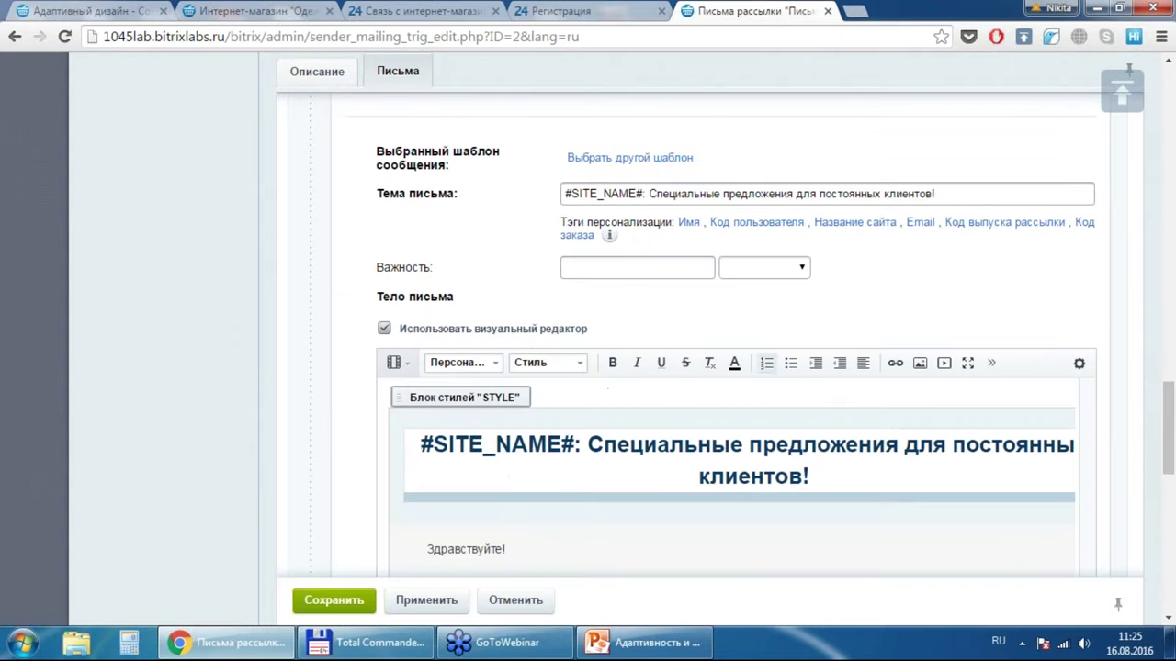
left_click_drag(1168, 409, 1169, 411)
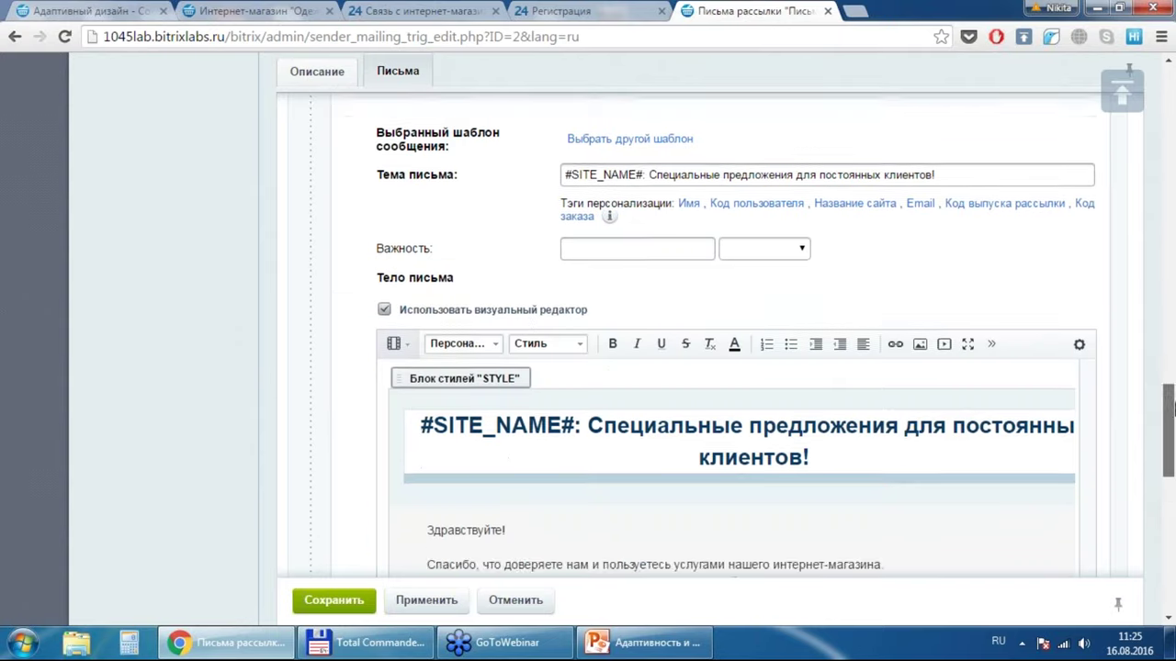
scroll(1171, 411, "down", 2)
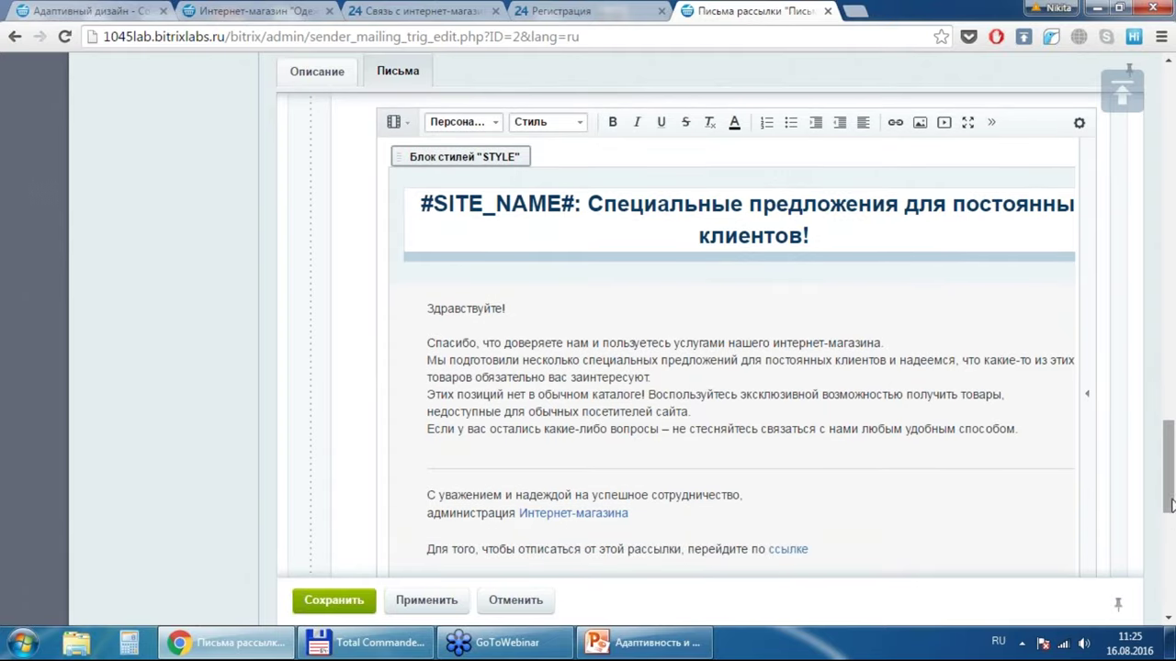
left_click_drag(1170, 504, 1170, 567)
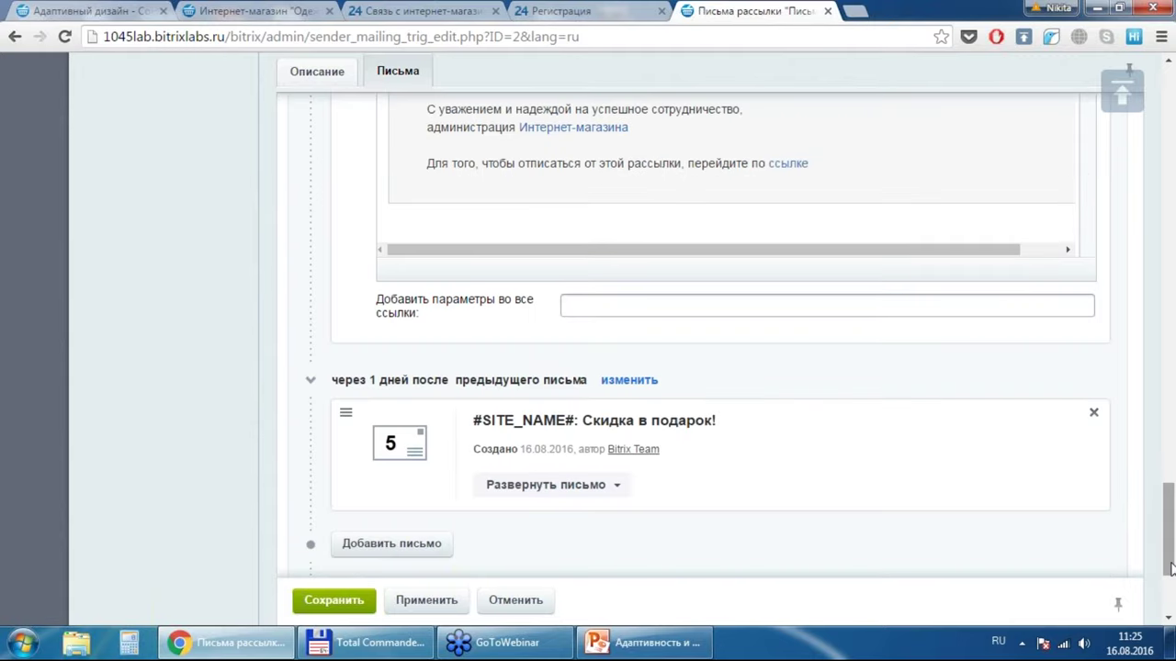
left_click_drag(1170, 567, 1167, 623)
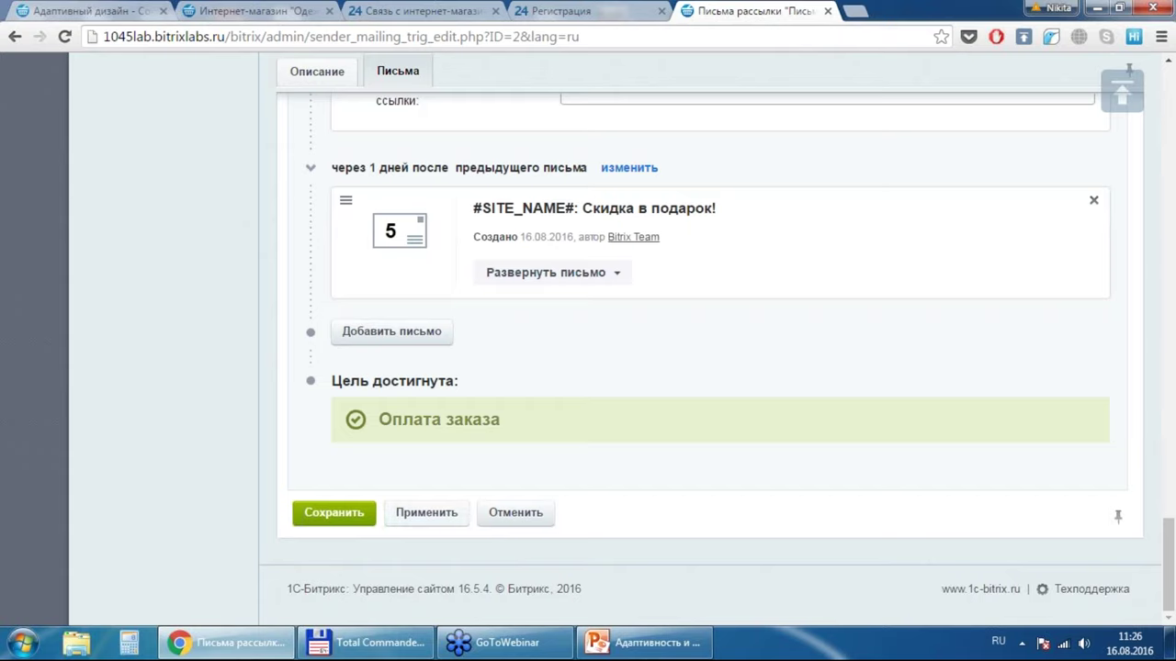
Step: Save the Письма вдогонку trigger mailing and scroll down the mailing list to find it
left_click(349, 517)
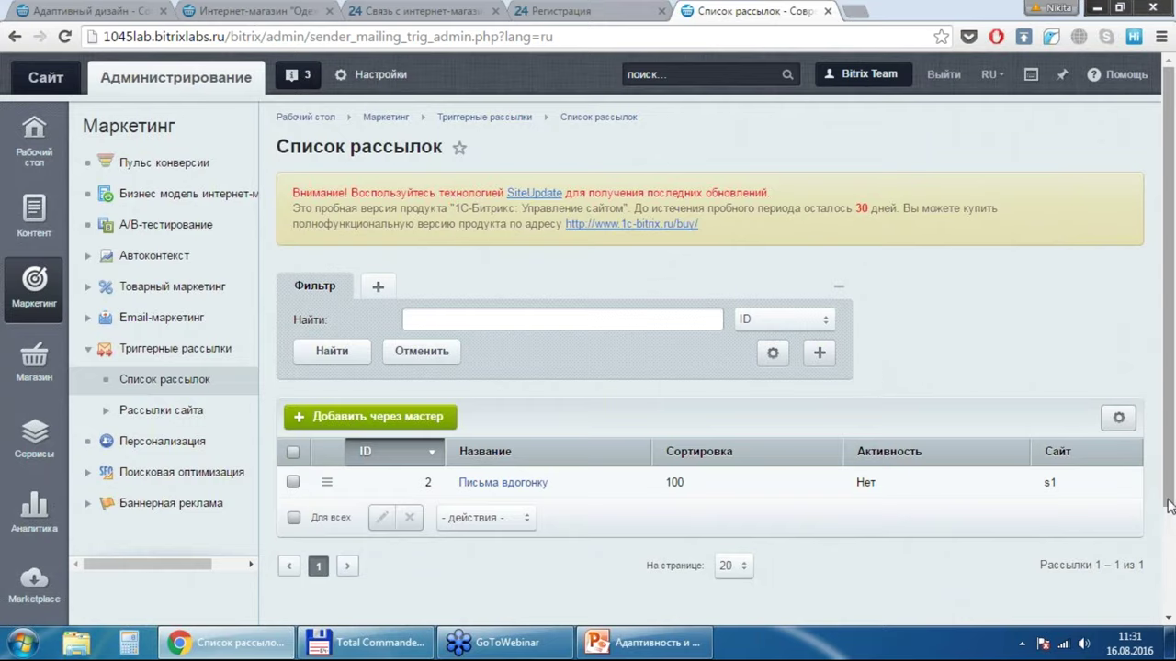
scroll(1168, 505, "down", 3)
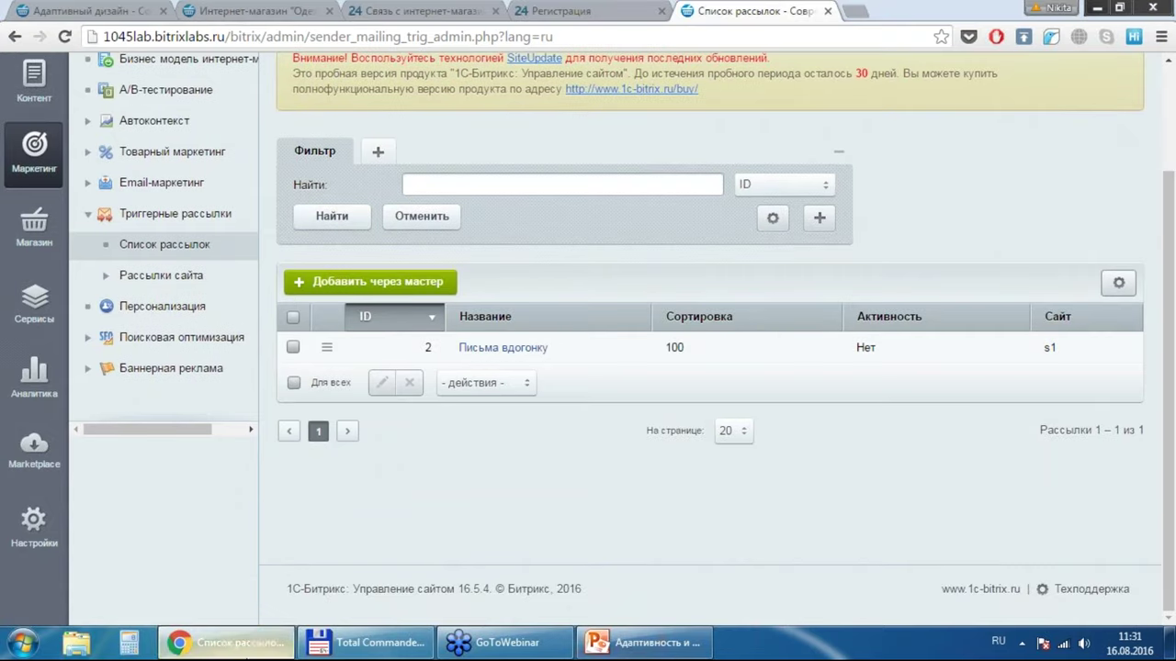
Step: Go to Настройки > Настройки продукта > Модули and scroll through the installed modules list
left_click(27, 523)
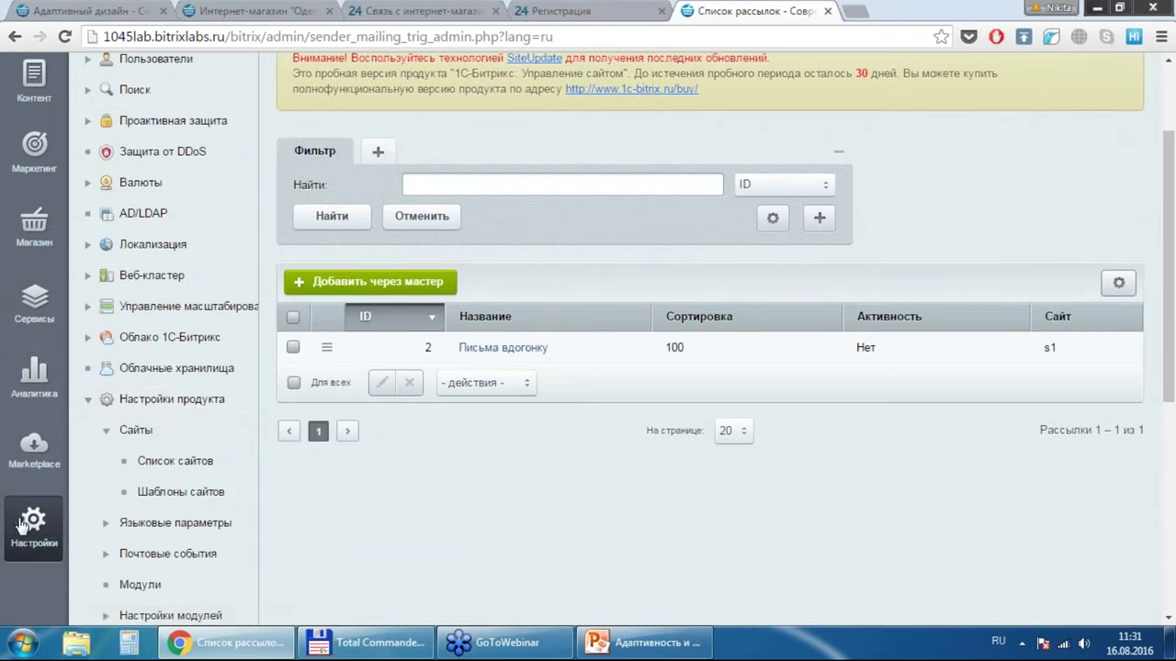
left_click(108, 432)
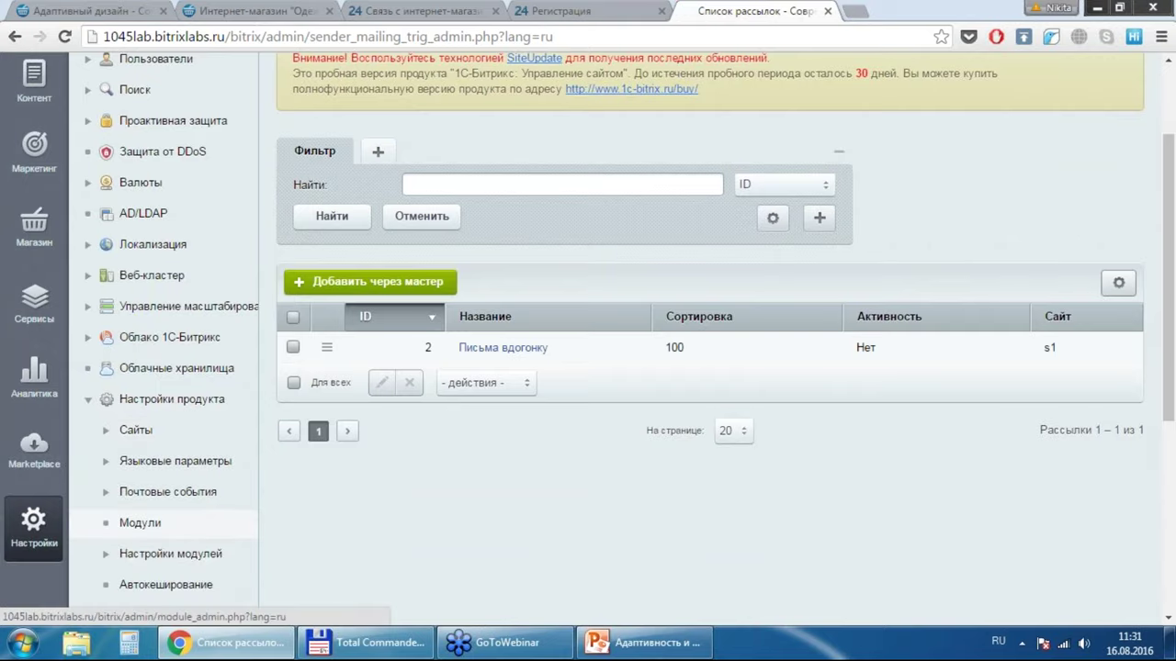
left_click(139, 523)
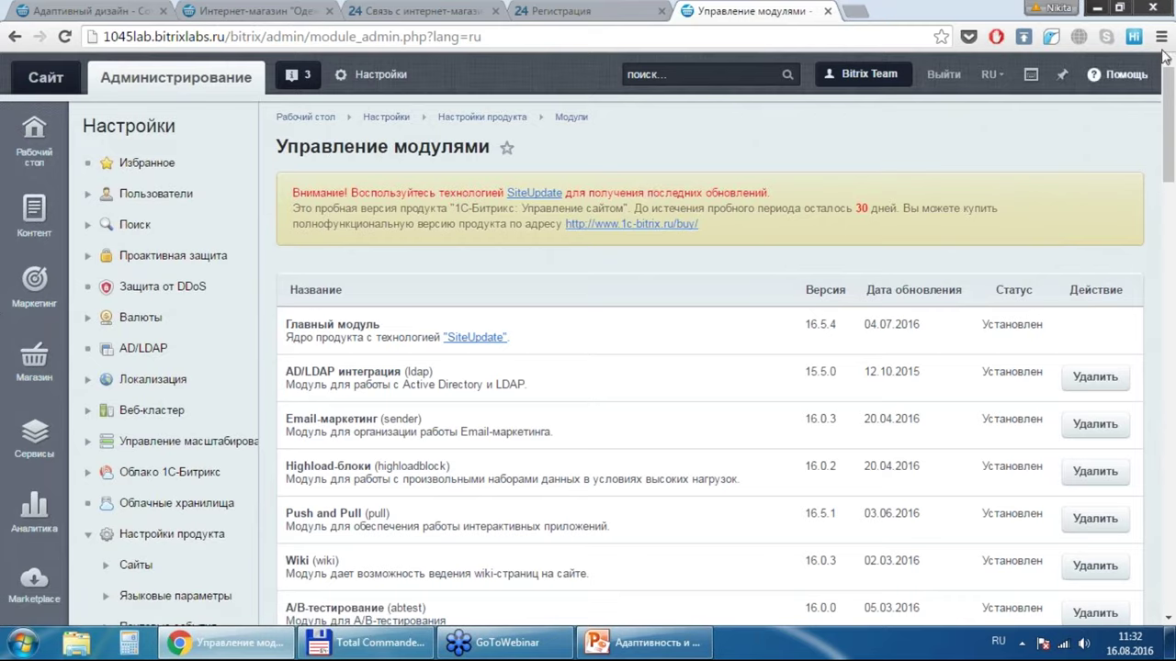
left_click(1173, 396)
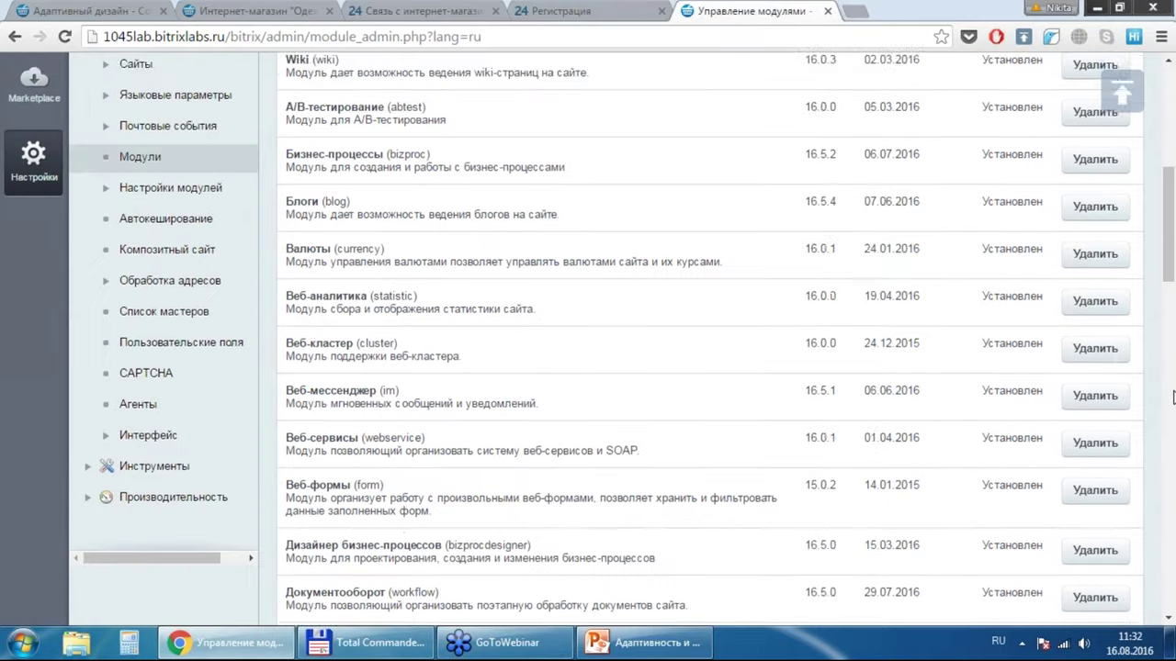
left_click(1173, 397)
left_click(1173, 397)
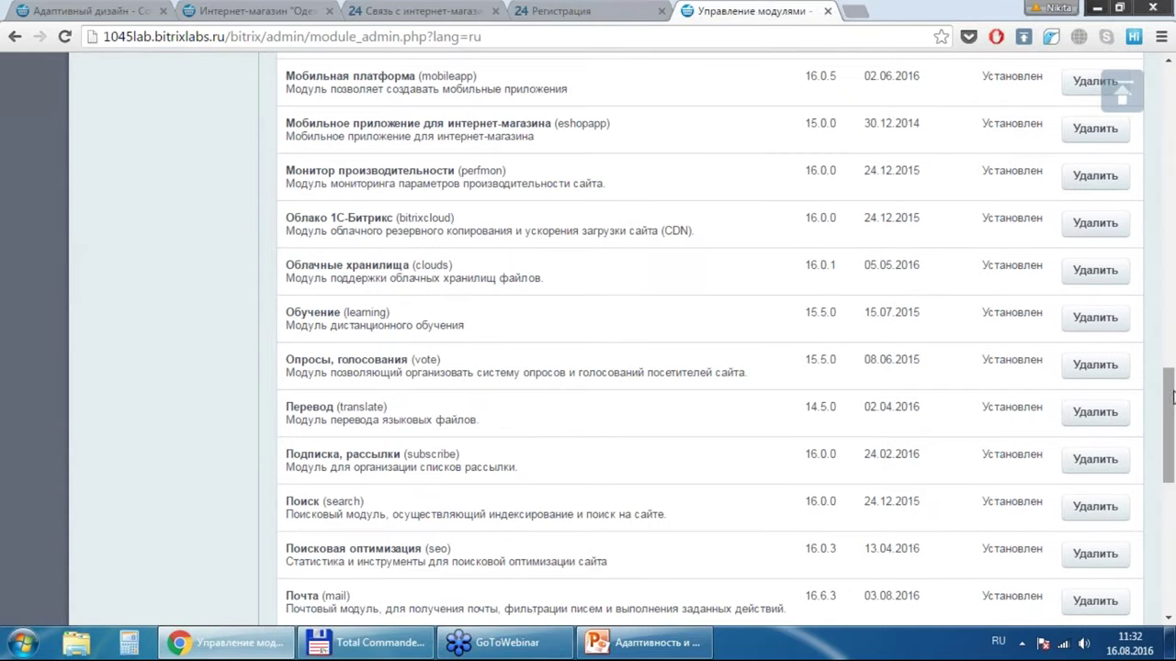
left_click_drag(1173, 397, 1151, 104)
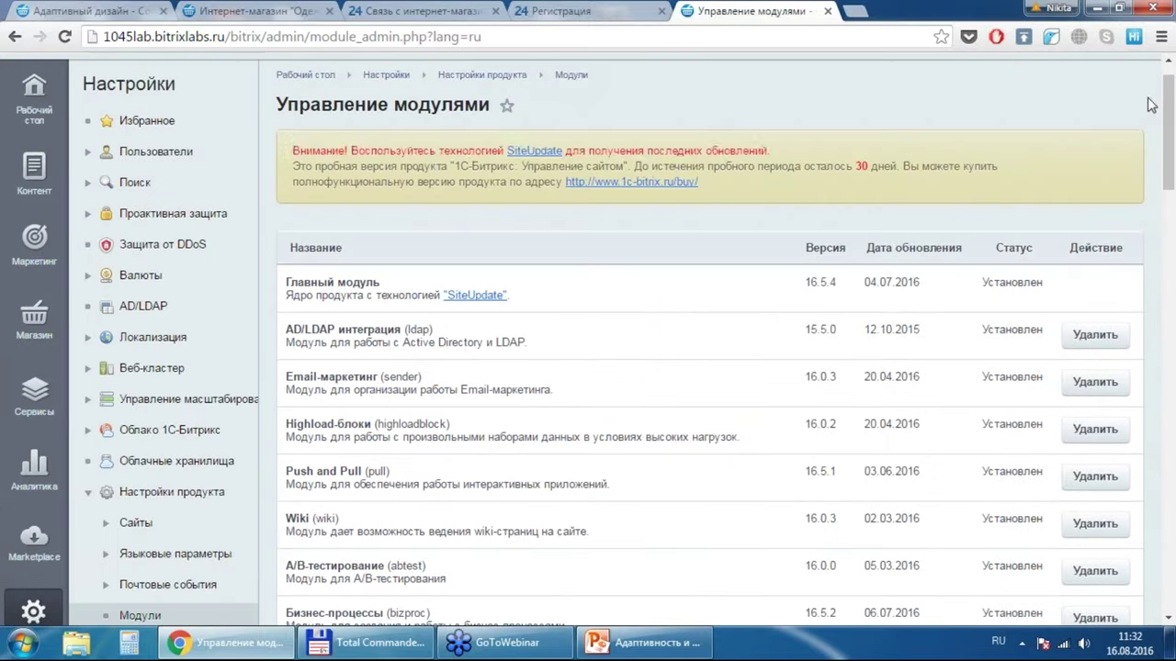
Step: Select the SiteUpdate warning line and review the remaining module versions and update dates
triple_click(533, 151)
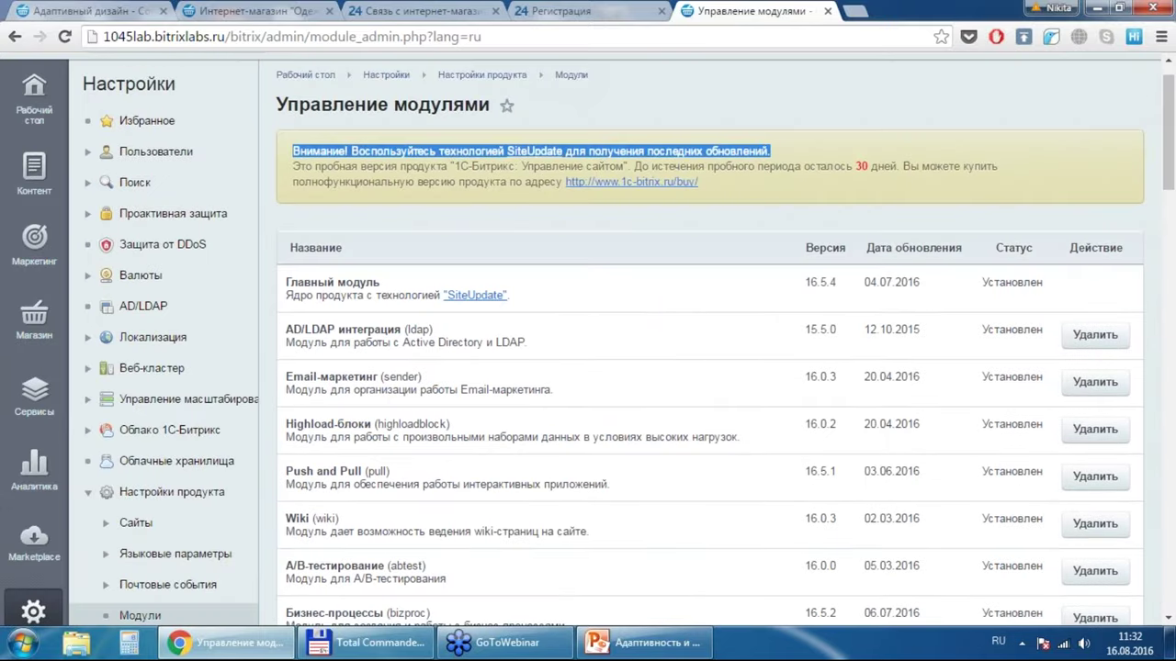
left_click(1169, 494)
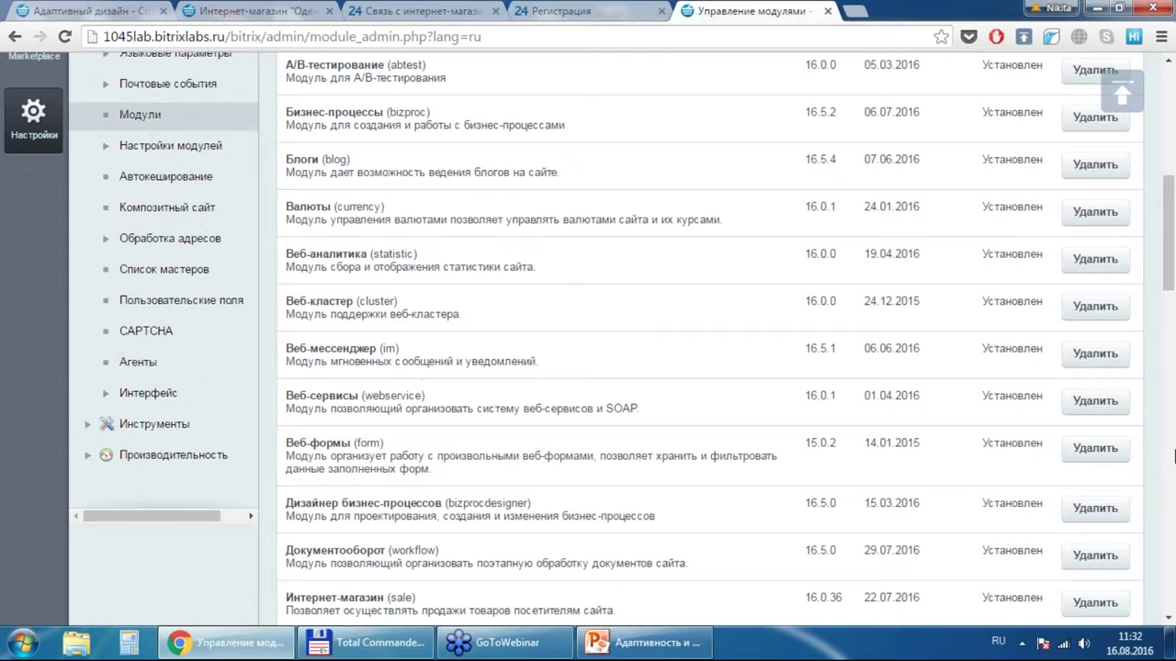
left_click(1173, 448)
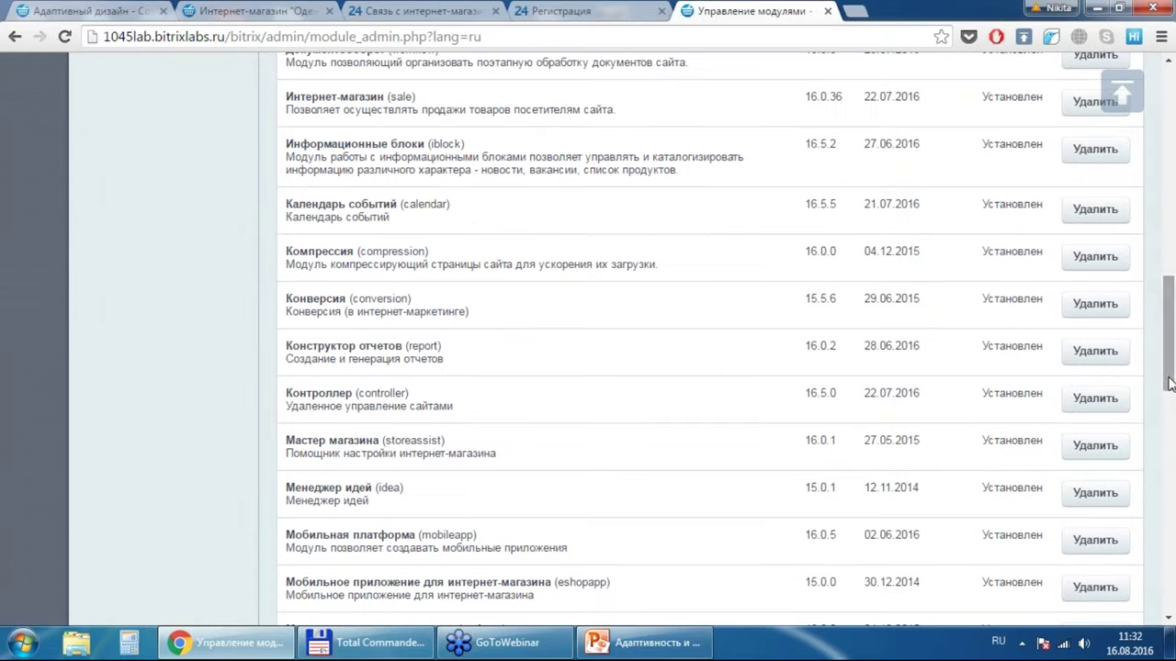
left_click_drag(1169, 381, 1170, 230)
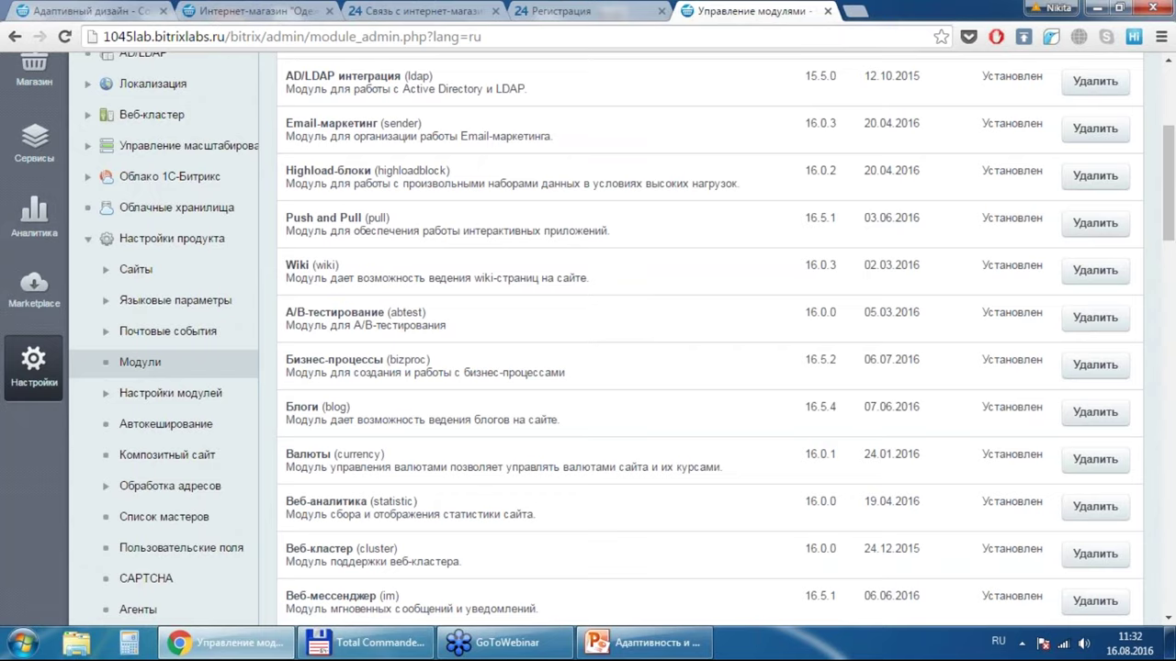
Step: Switch the admin menu through the Магазин and Маркетинг sections, ending back on Магазин
mouse_move(51, 158)
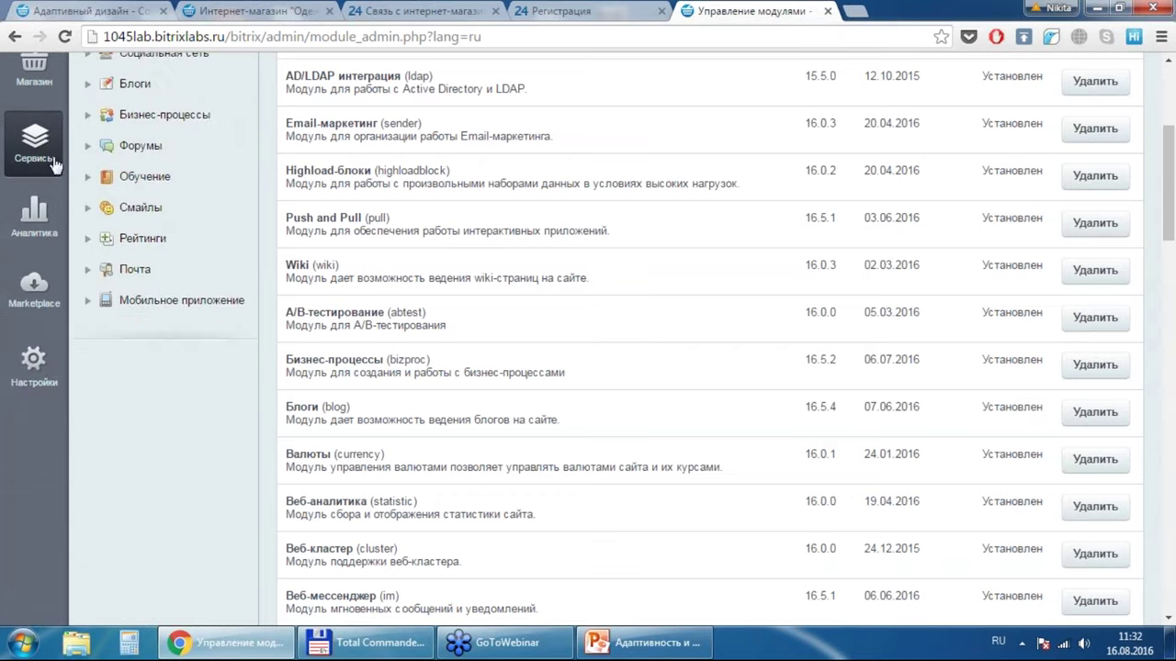
scroll(94, 410, "up", 4)
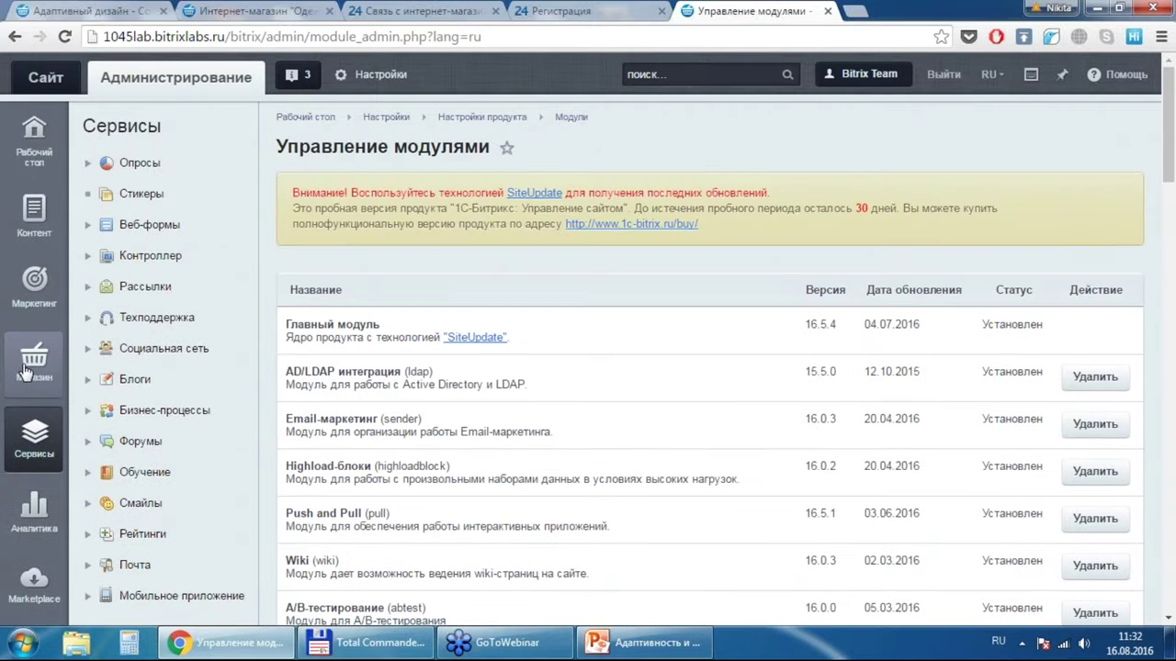
left_click(24, 372)
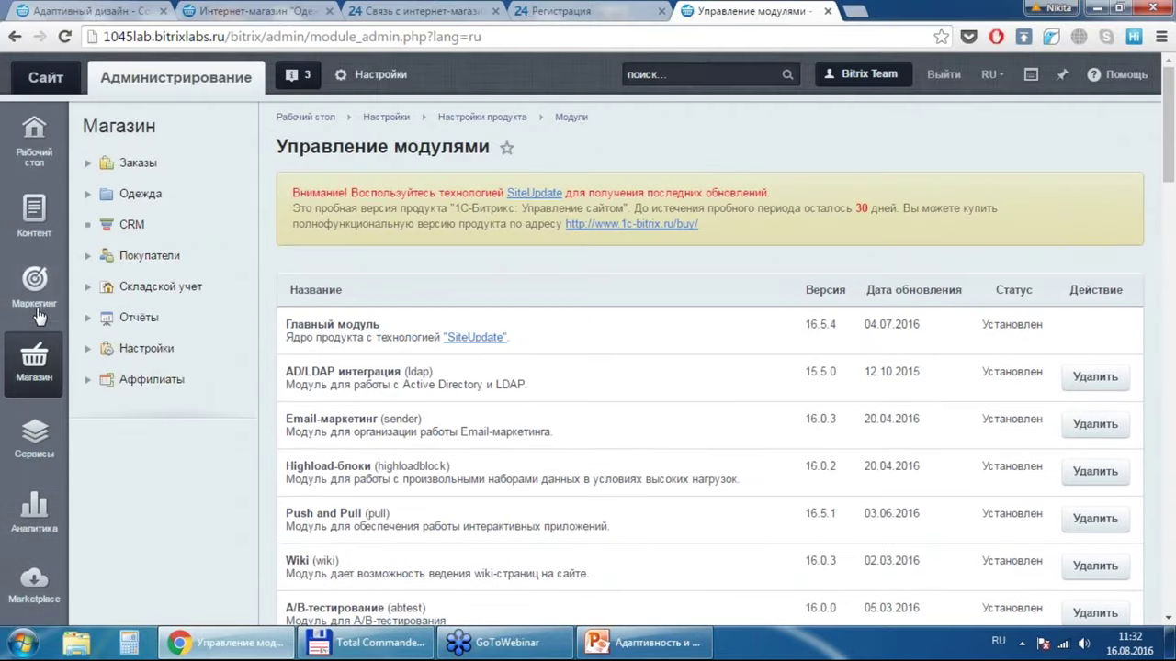
left_click(37, 312)
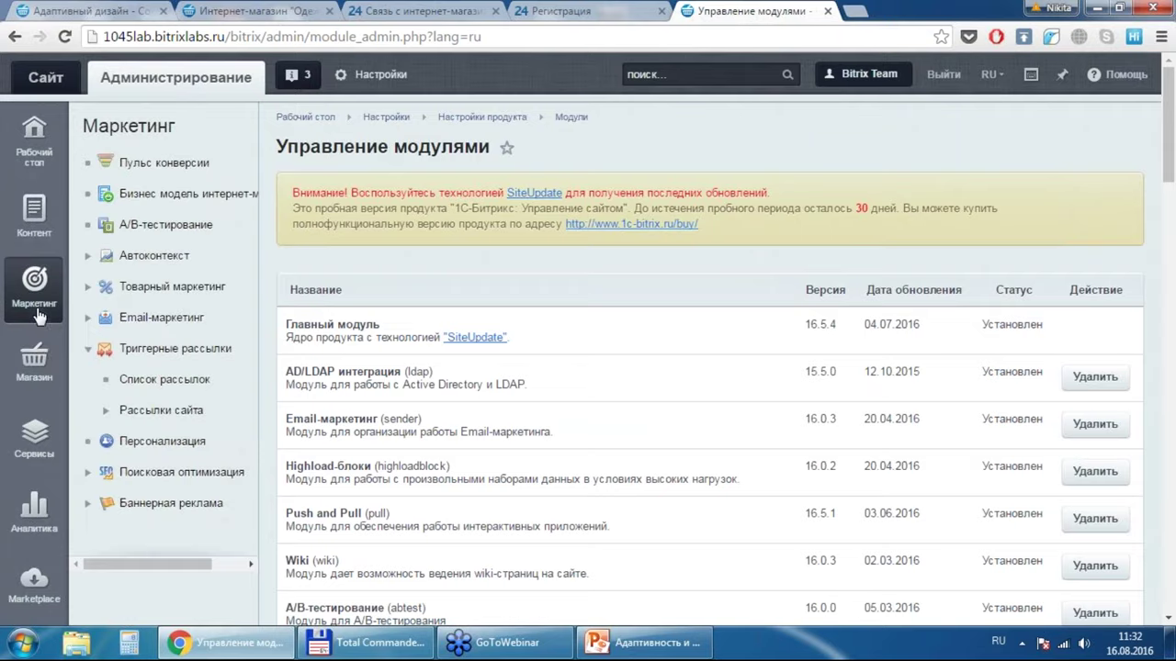
left_click(34, 361)
Step: Open Магазин > CRM, load the Bitrix24 portal in a new tab, then return to Интеграция с CRM
left_click(151, 225)
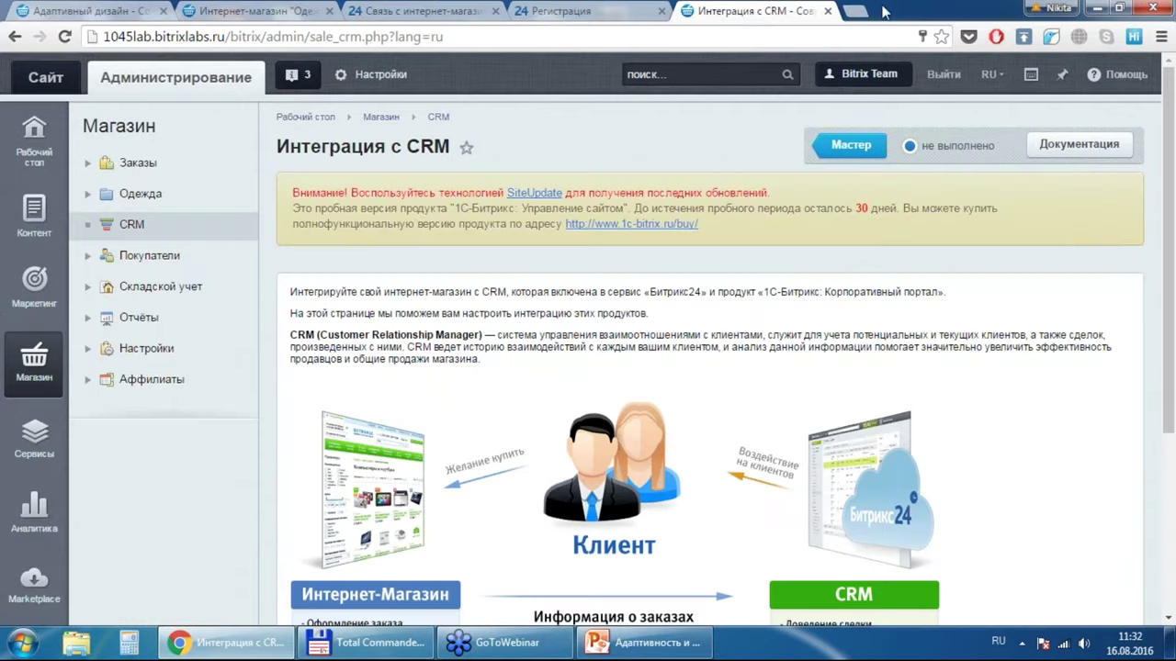
left_click(855, 11)
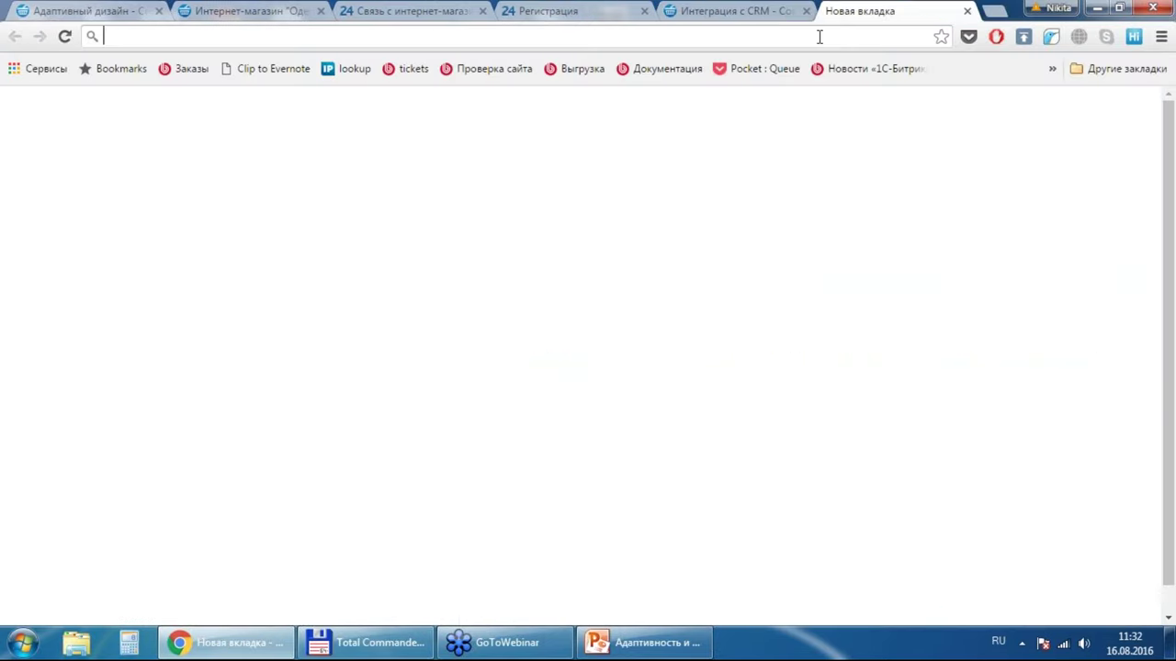
type("пщк")
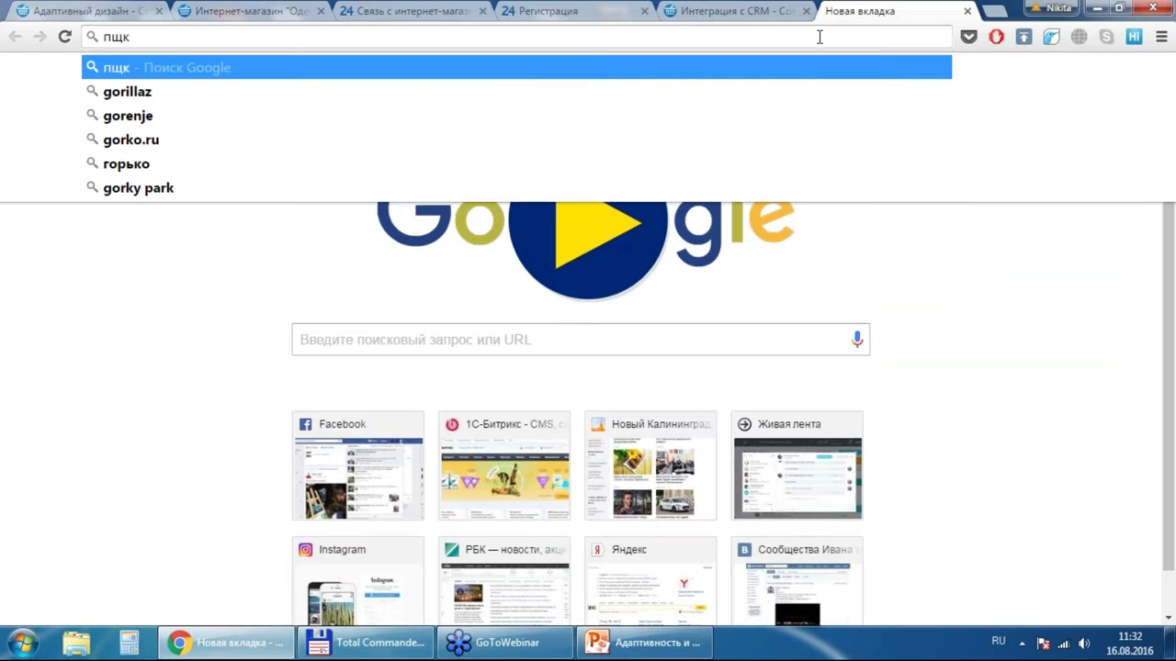
key("BackSpace")
key("BackSpace")
key("BackSpace")
key("alt+shift")
type("gorbunov.bitrix24.ru")
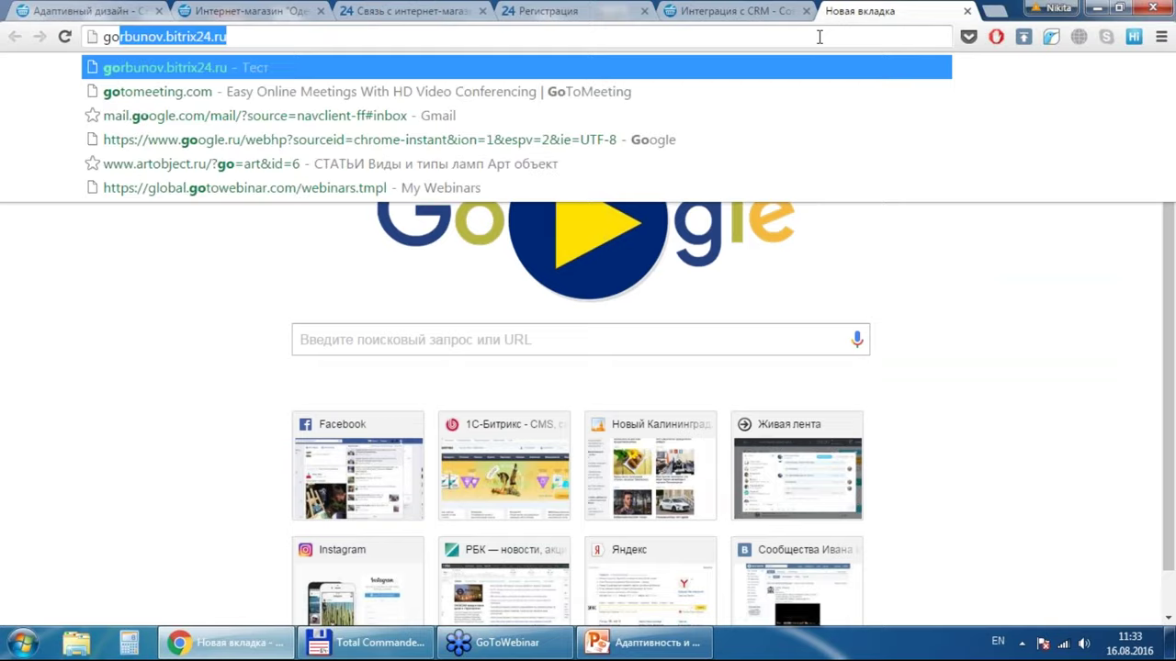
key("Return")
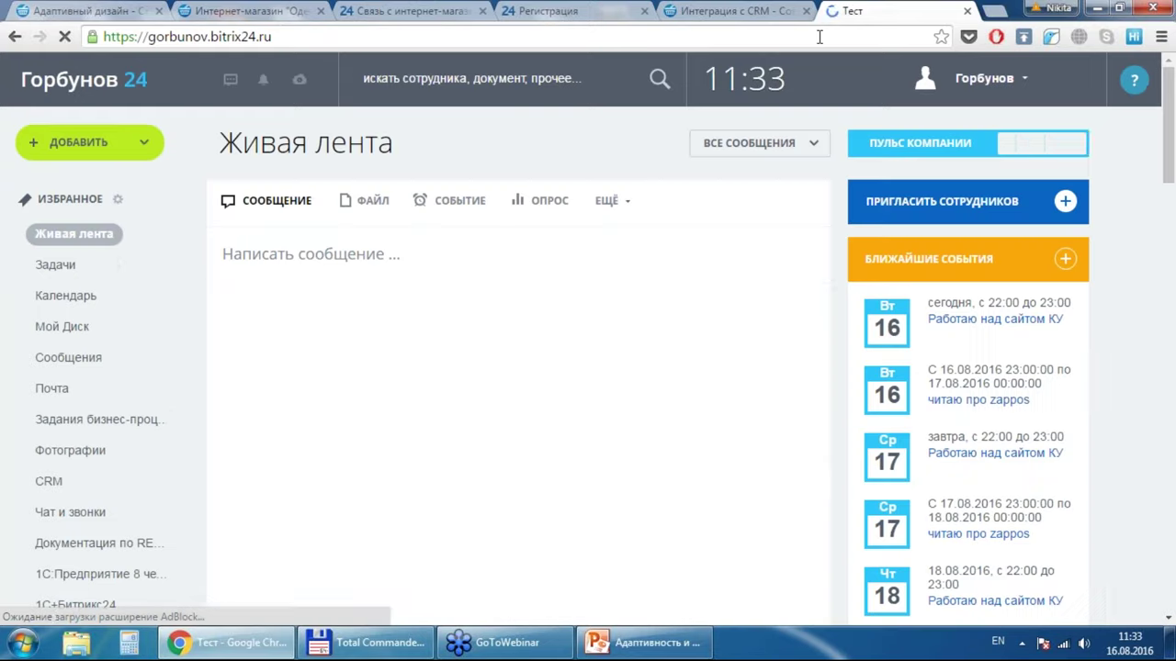
left_click(733, 10)
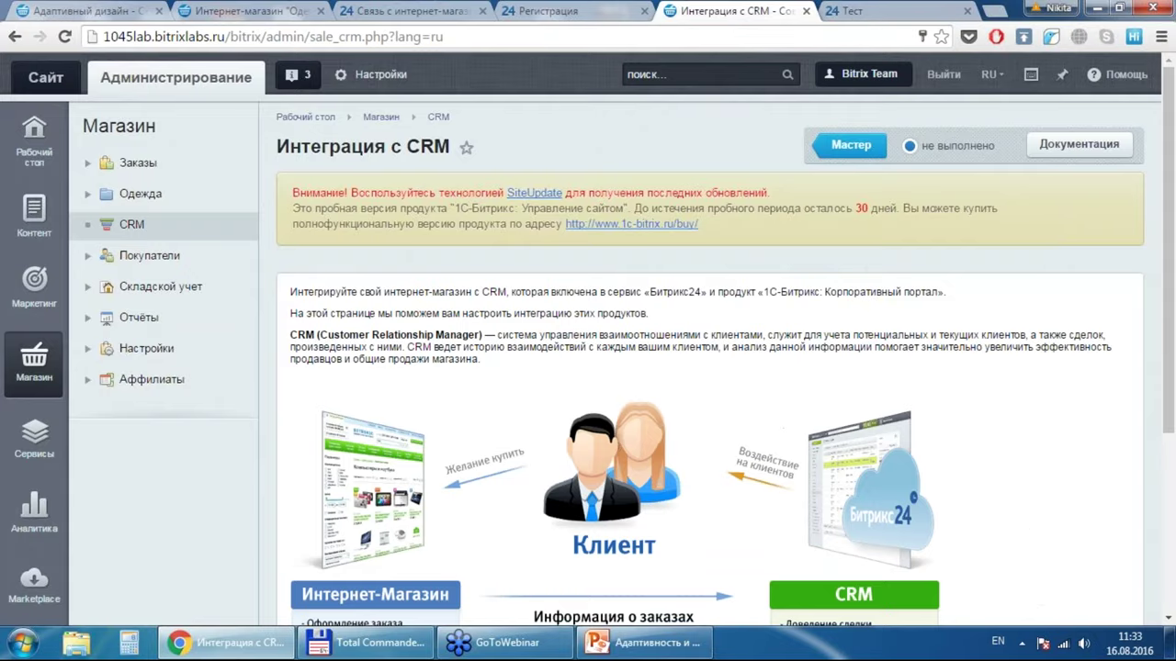
scroll(588, 340, "down", 1)
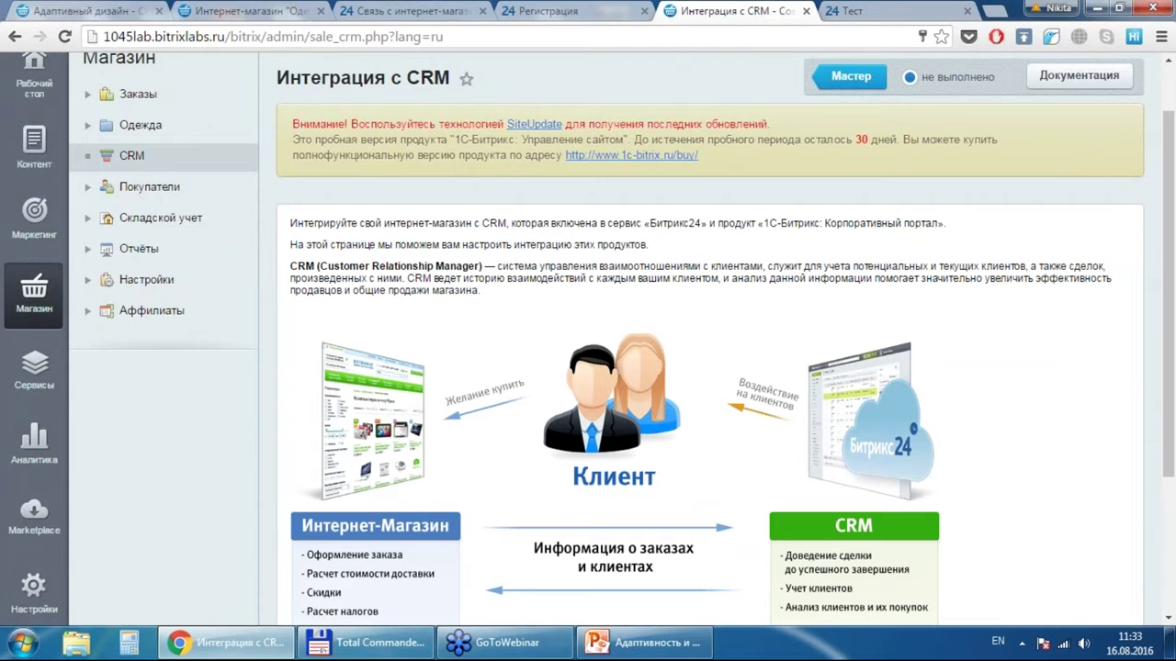
scroll(588, 340, "down", 3)
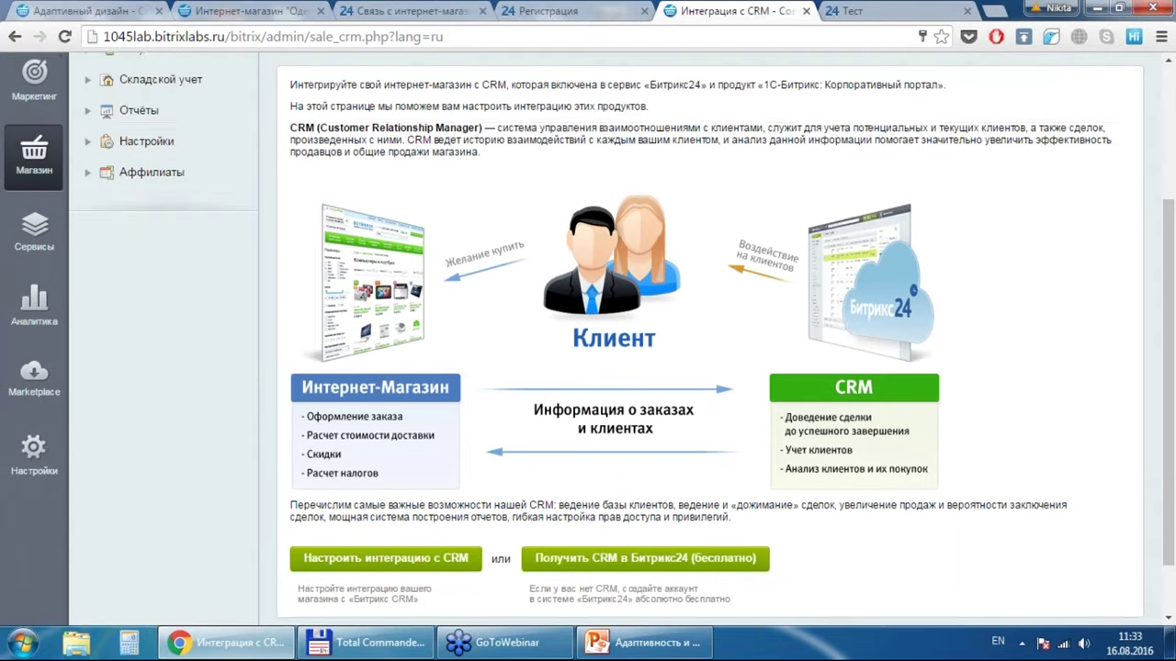
scroll(490, 444, "down", 1)
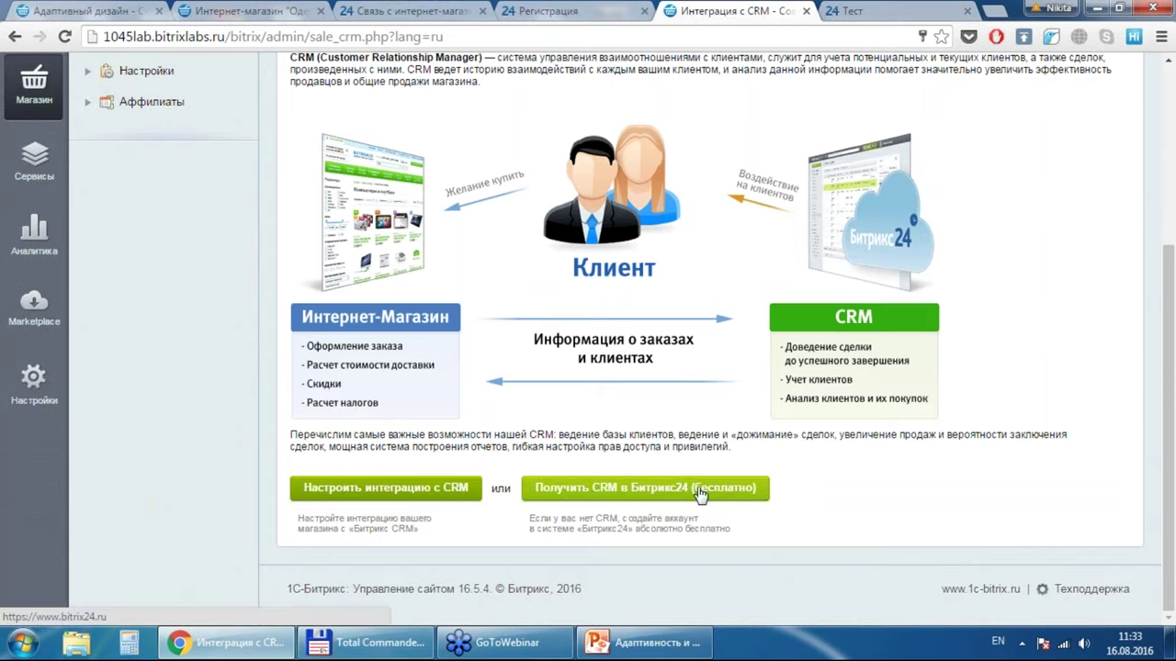
Step: Enter the Bitrix24 portal address, the CRM admin e-mail login and password, and click Настроить интеграцию
left_click(464, 496)
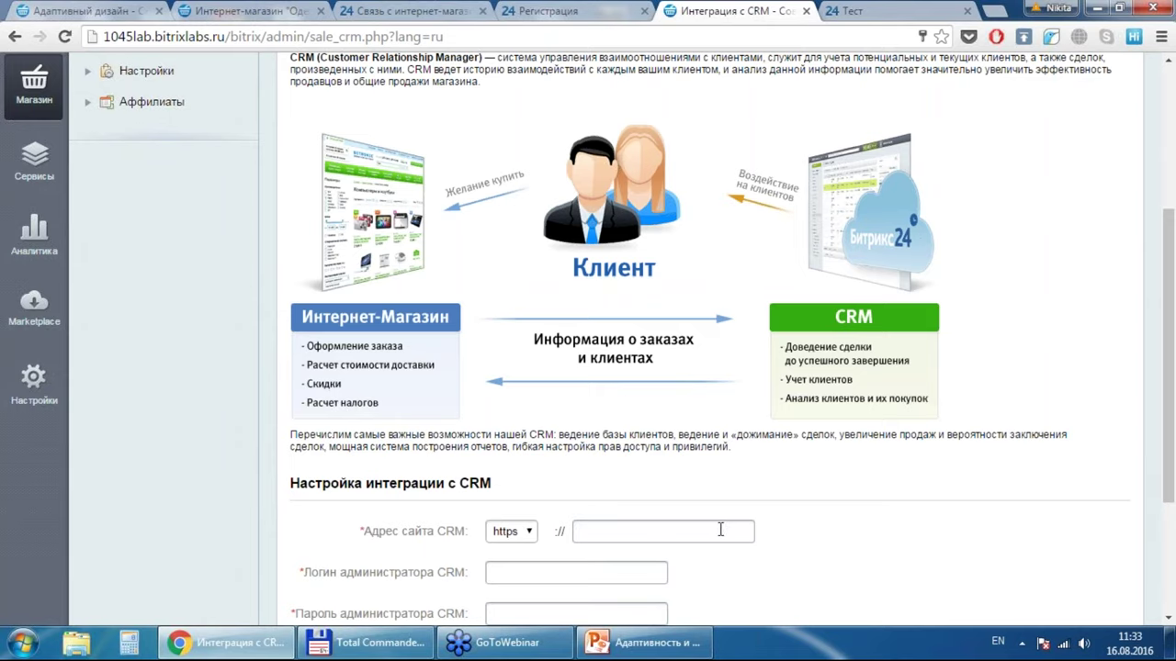
type("gorbunov.bitrix24.ru")
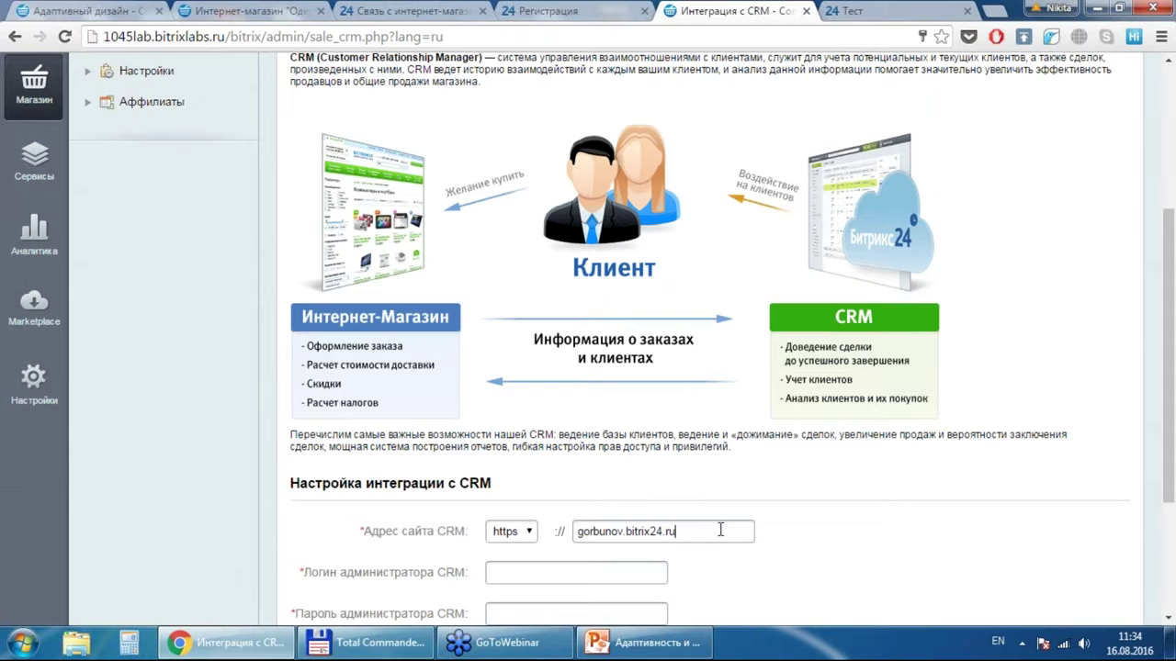
scroll(907, 535, "down", 3)
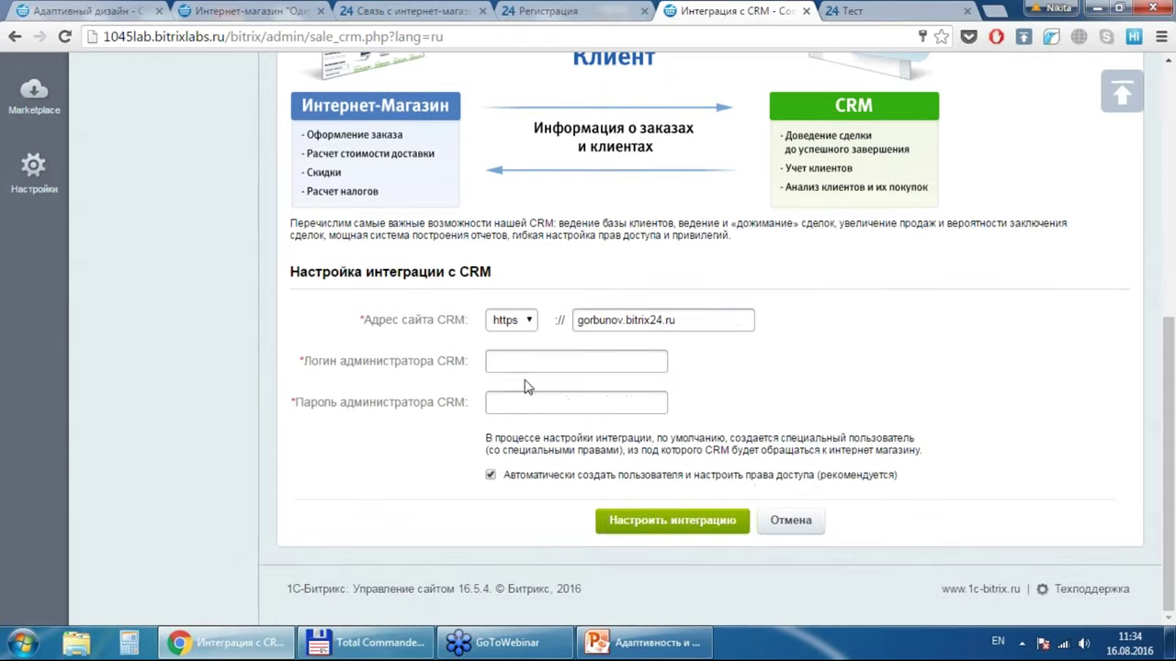
left_click(525, 365)
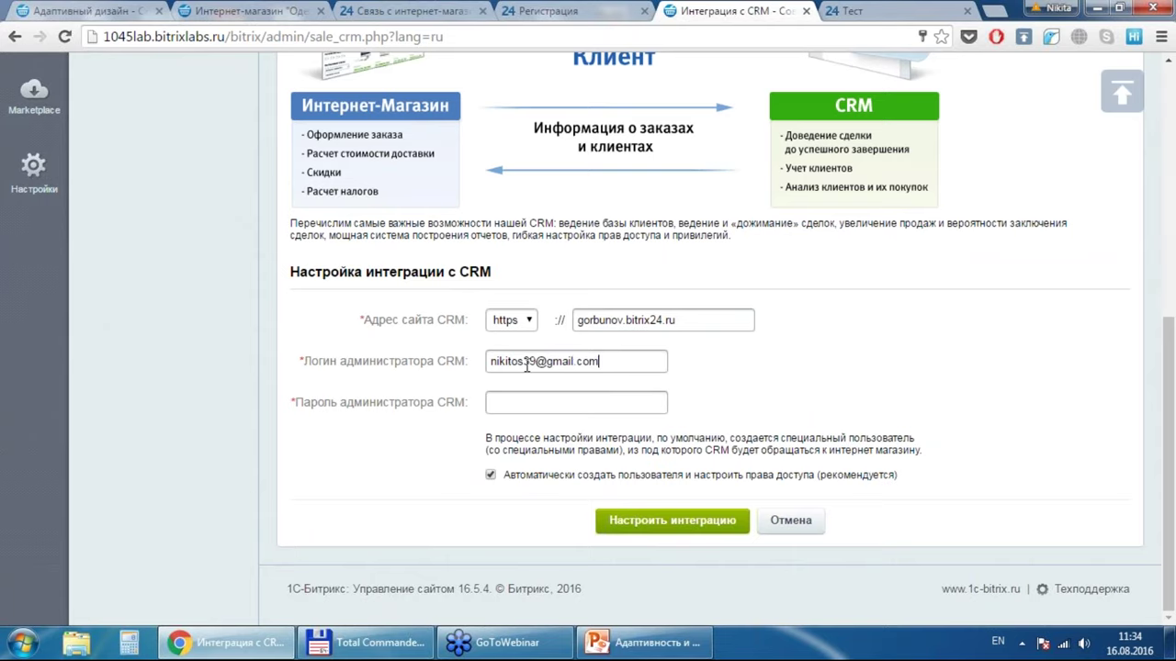
key("Tab")
type("••••••••")
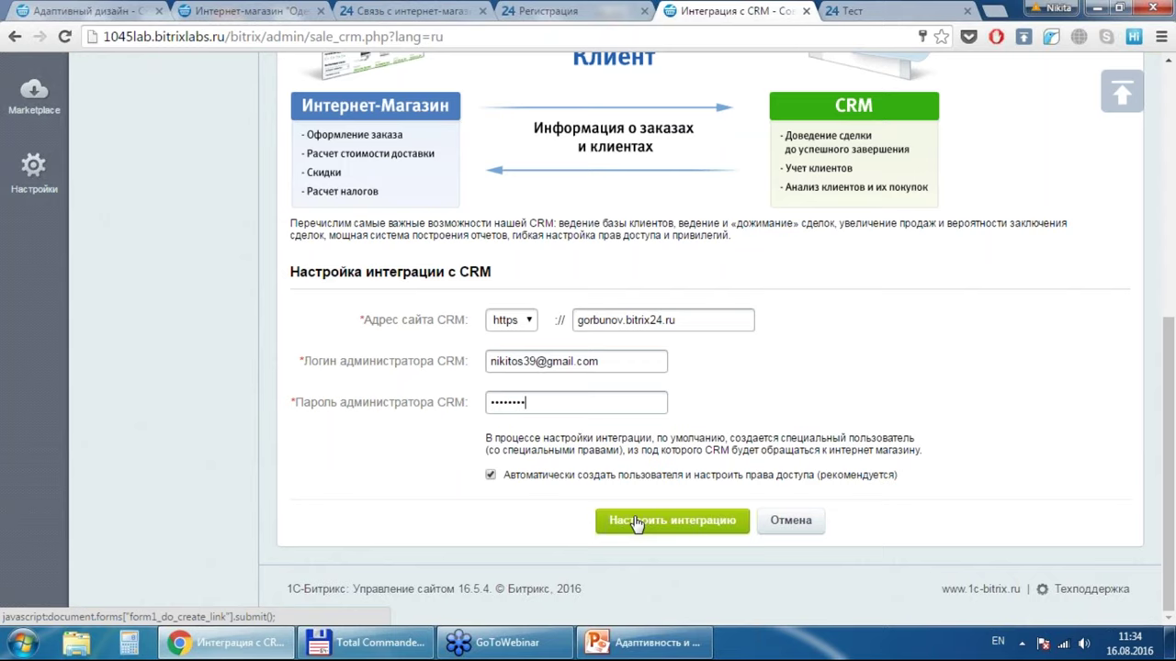
left_click(637, 522)
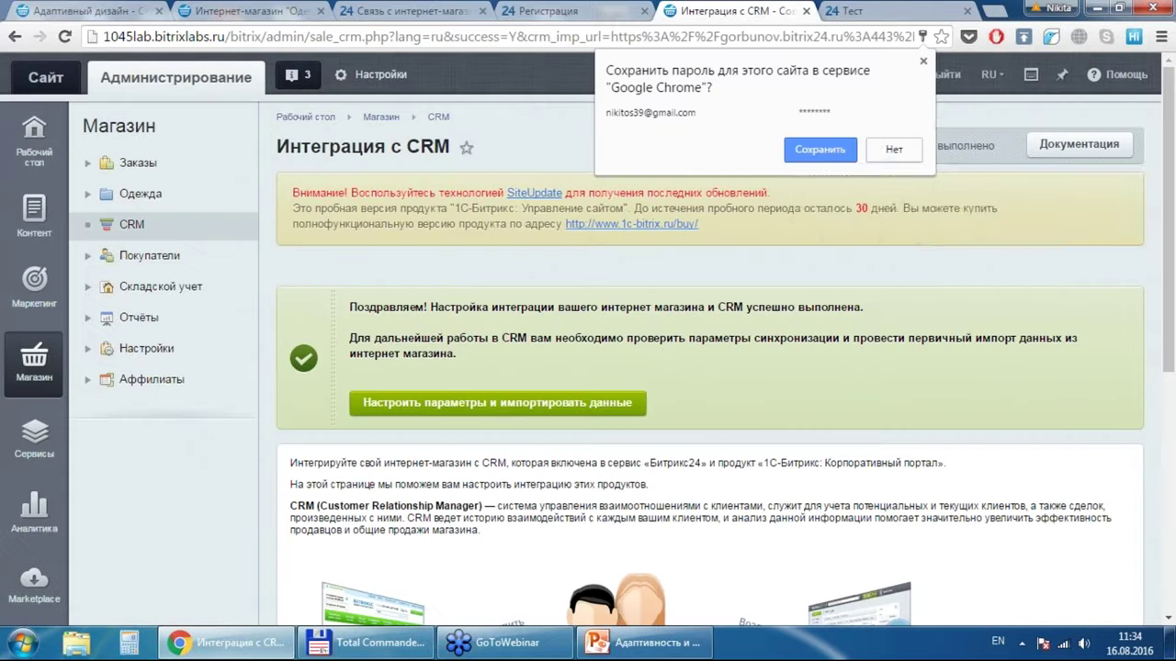
Step: Save the CRM login in Chrome and launch Настроить параметры и импортировать данные
left_click(831, 146)
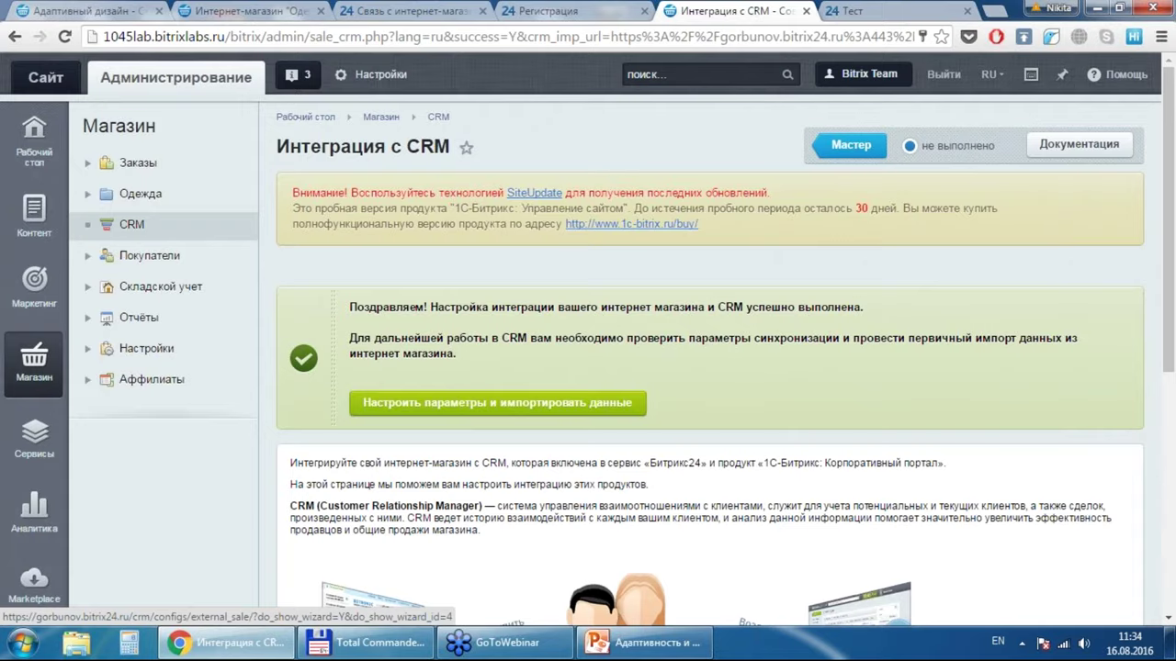
left_click(497, 402)
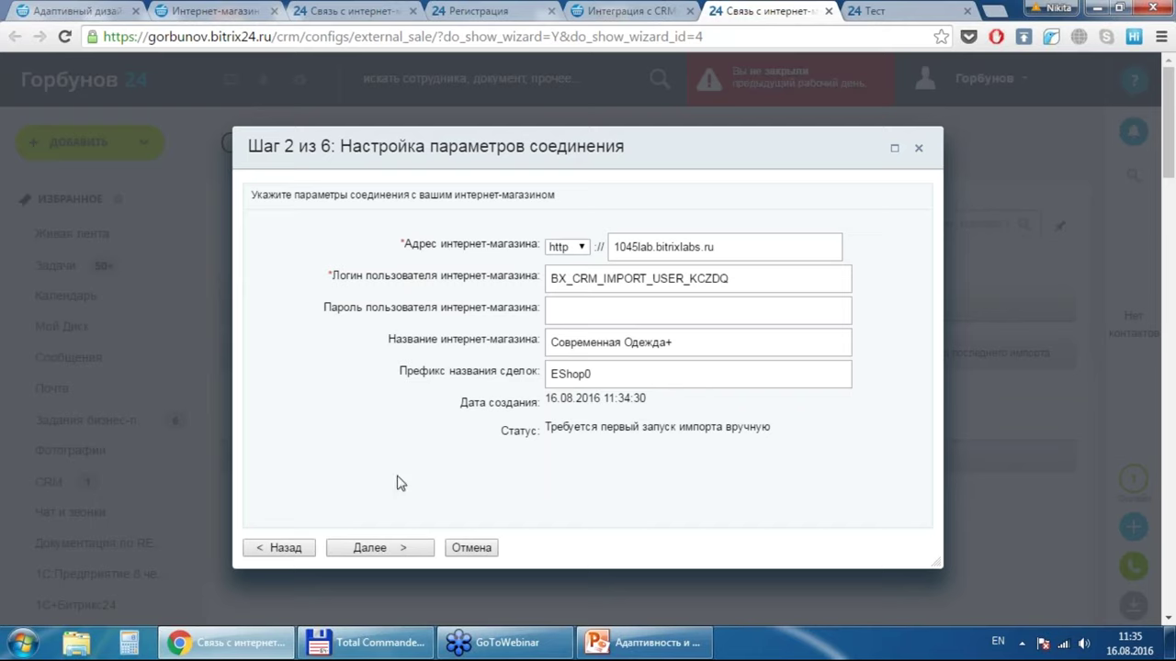
Step: Accept the connection settings, choose the responsible user for new deals, and run the first import
left_click(390, 561)
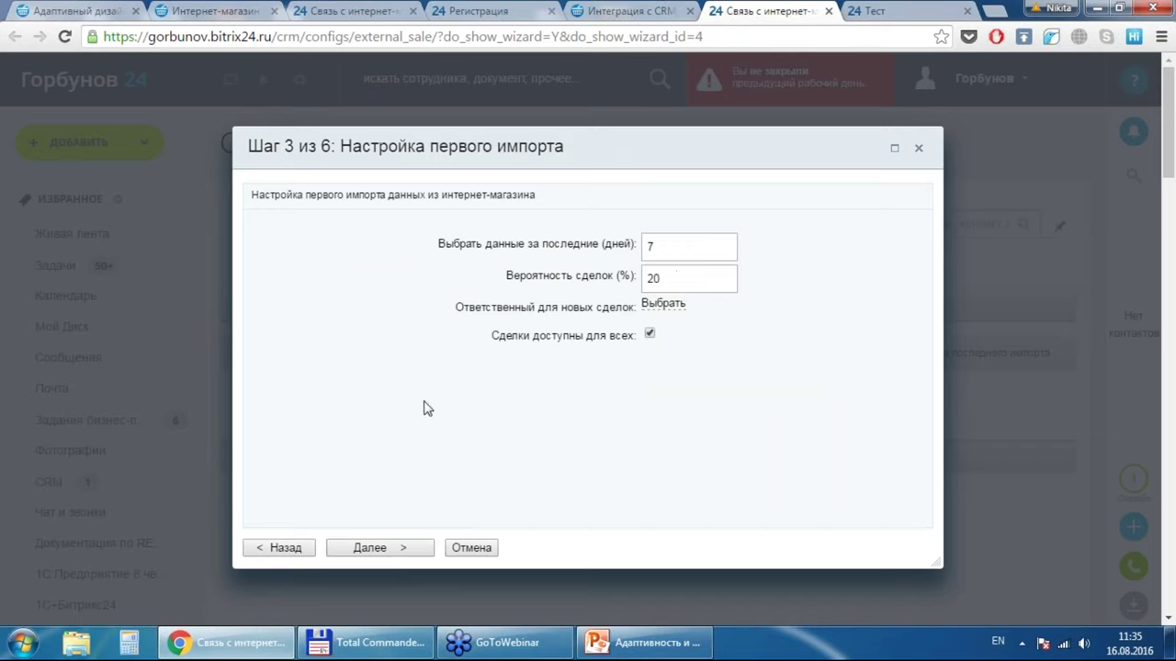
left_click(673, 306)
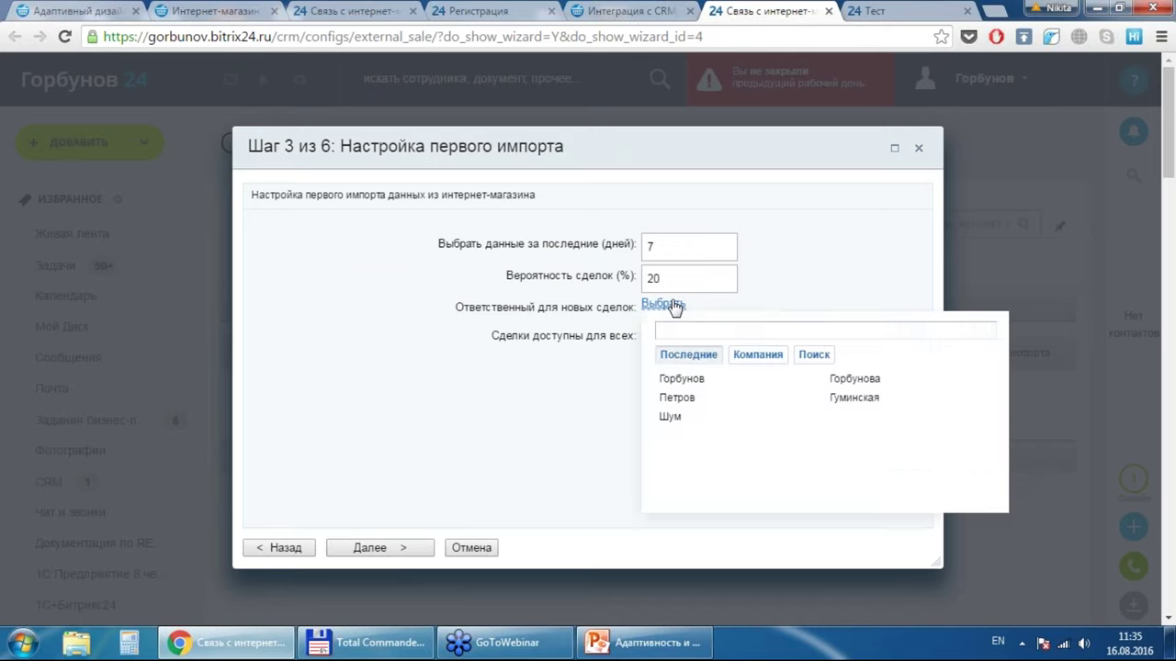
left_click(685, 380)
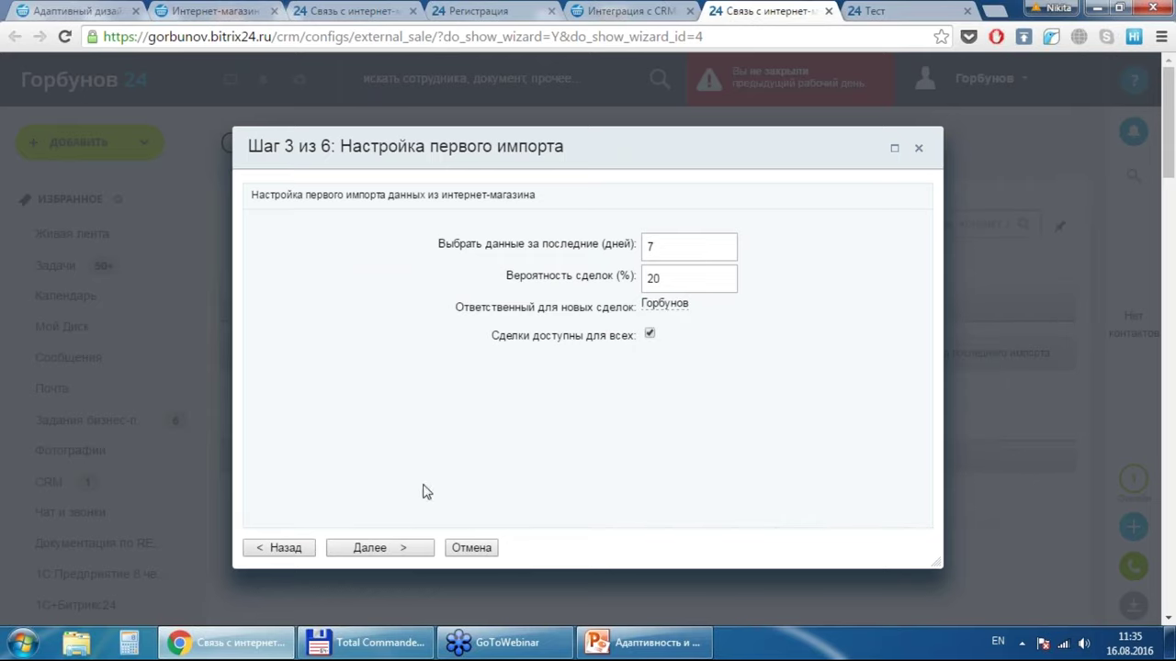
left_click(389, 549)
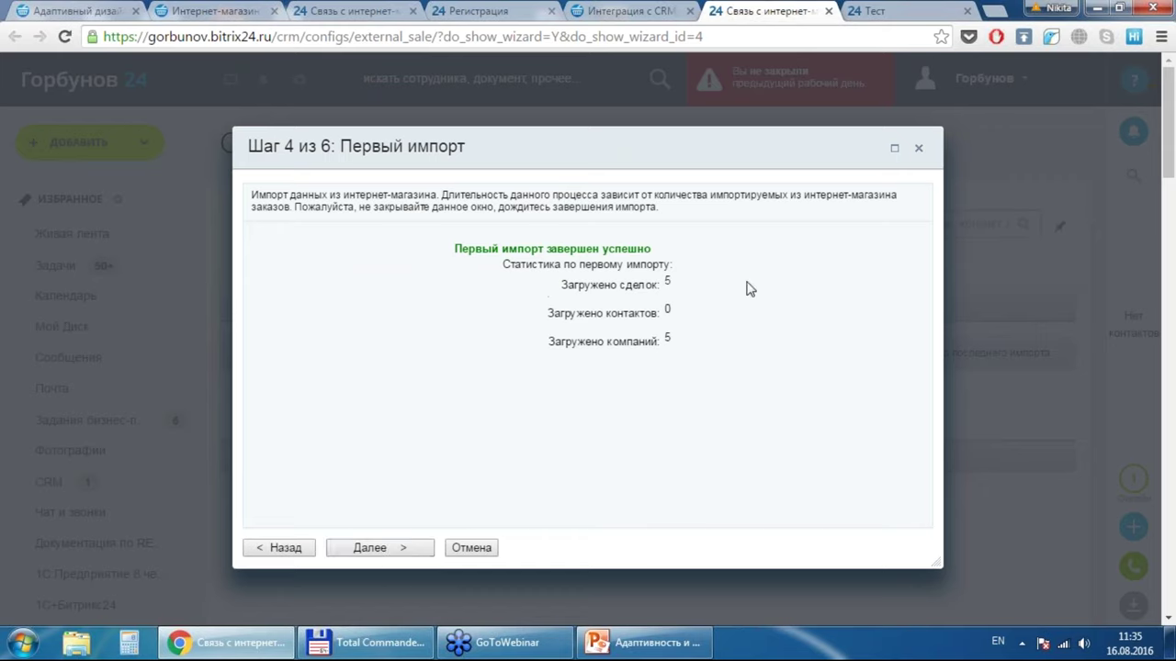
left_click(408, 547)
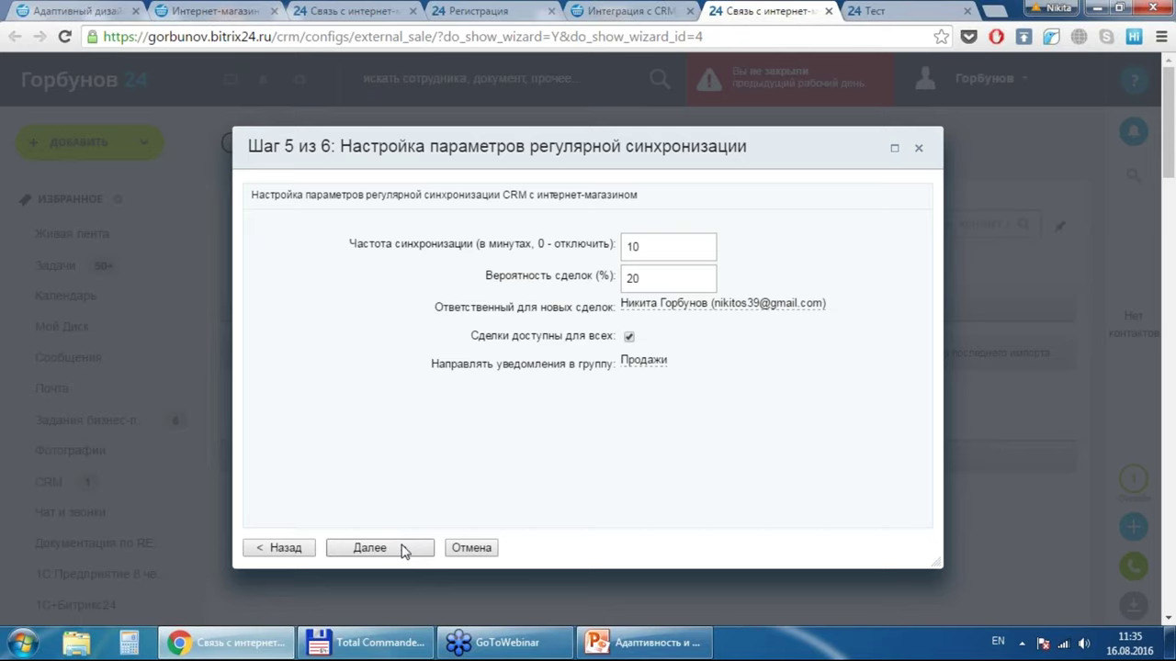
Step: In the Тест tab, go to bitrix24.ru, fixing the mistyped 'bitri24.ru' address
left_click(914, 9)
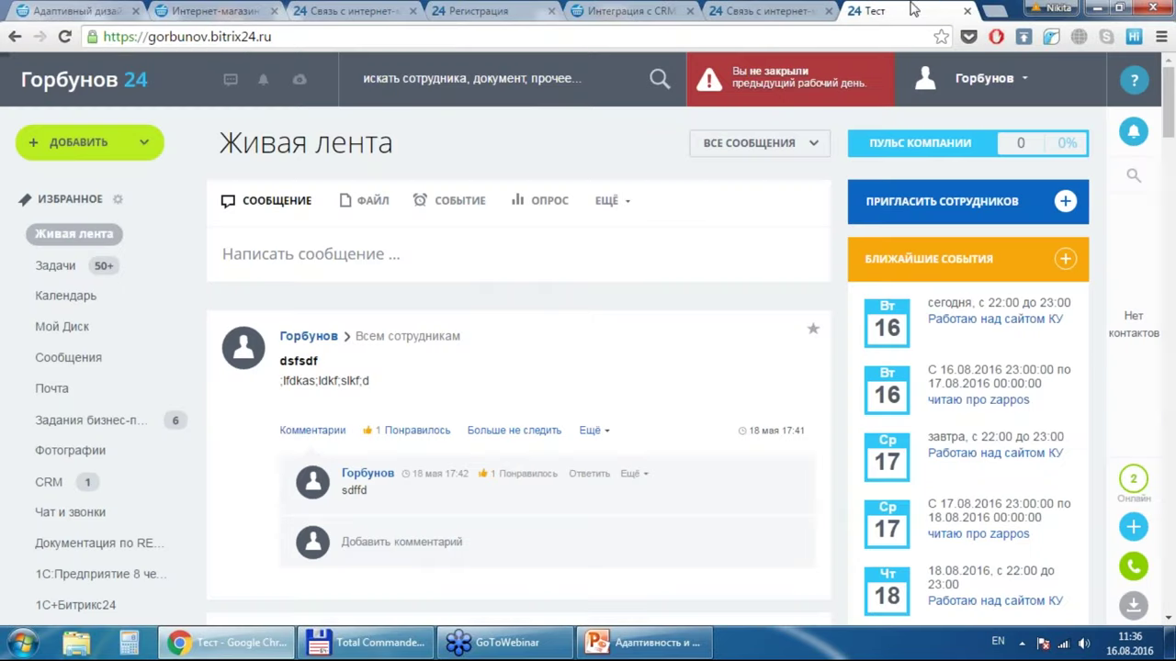
left_click(864, 36)
type("b")
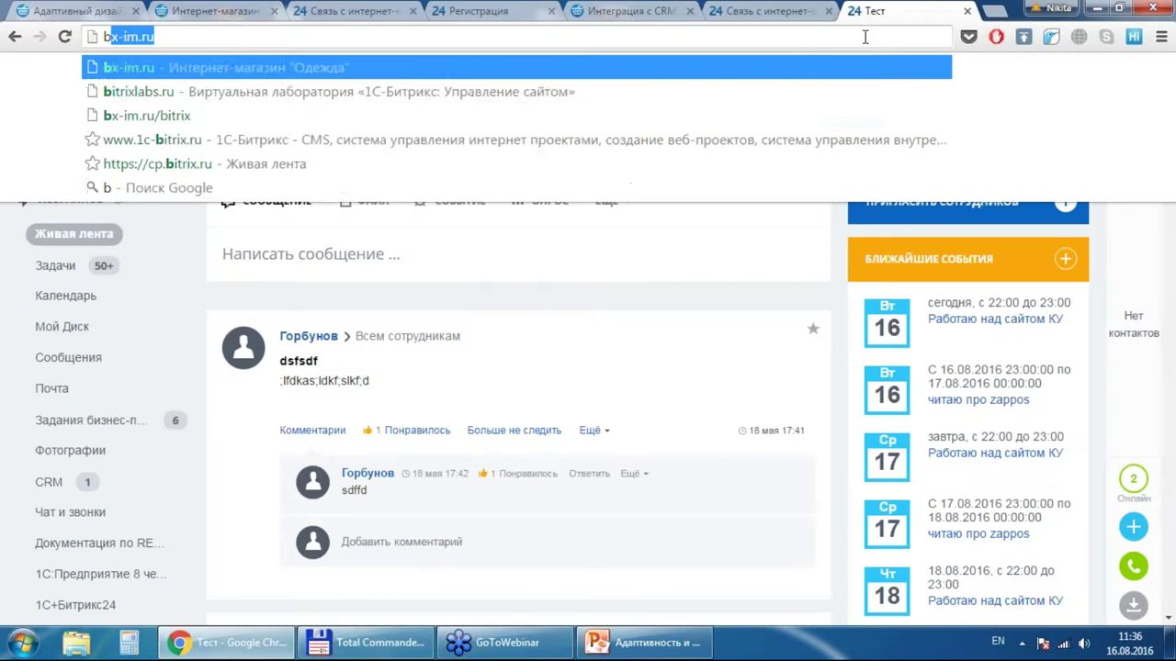
type("itri24.ru")
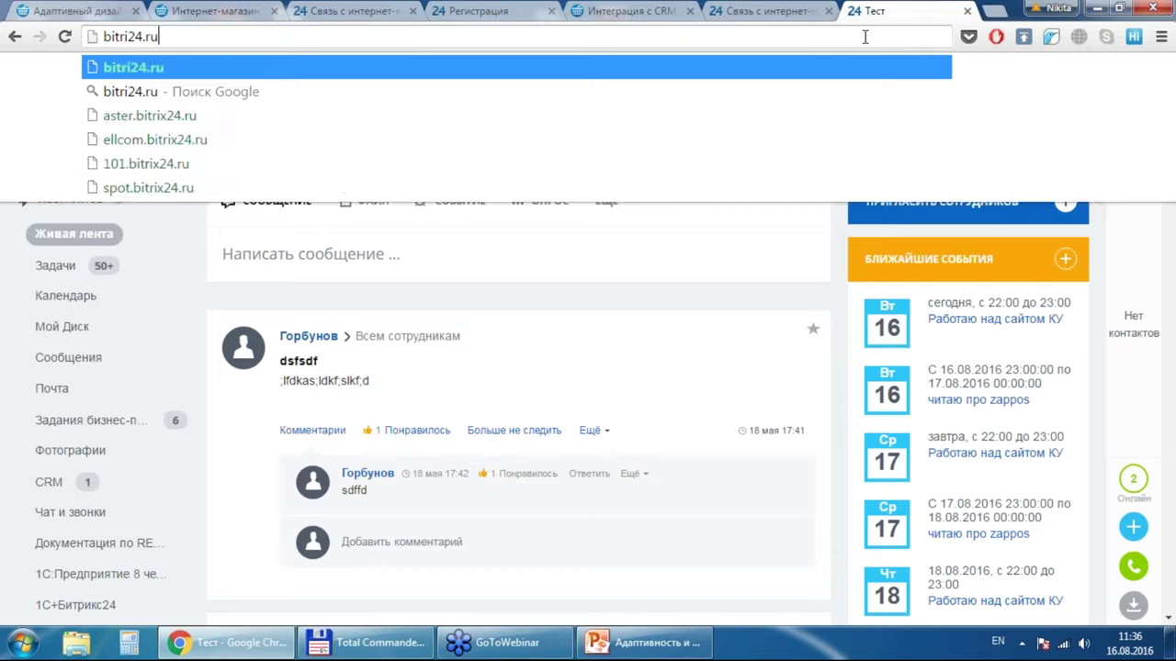
key("Return")
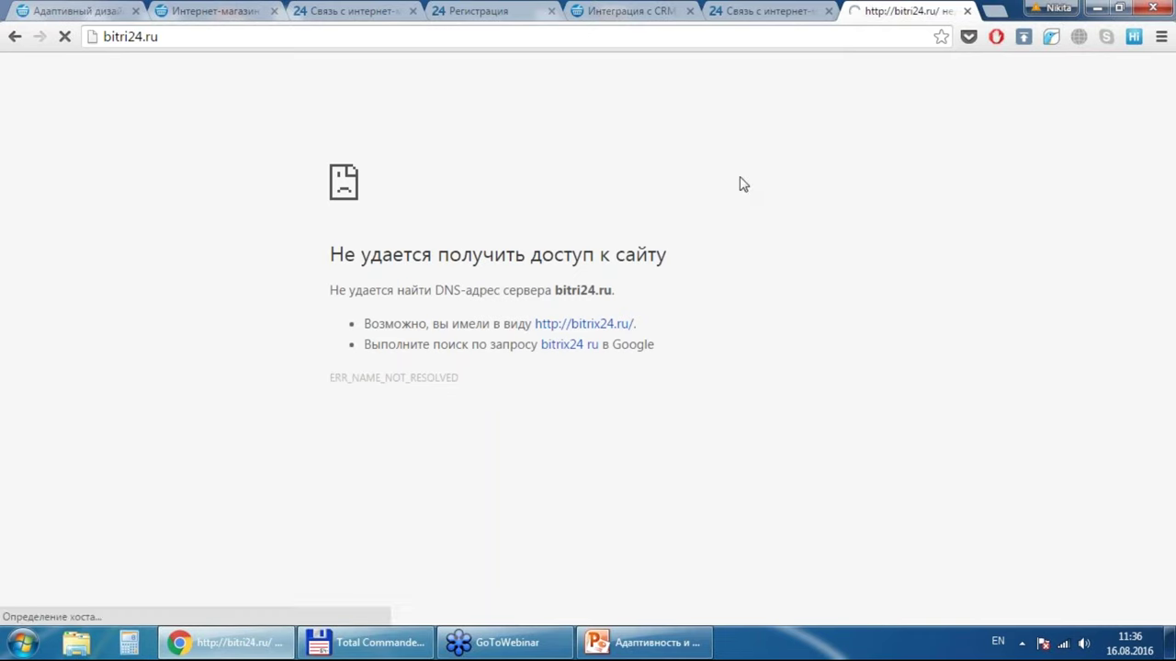
left_click(126, 37)
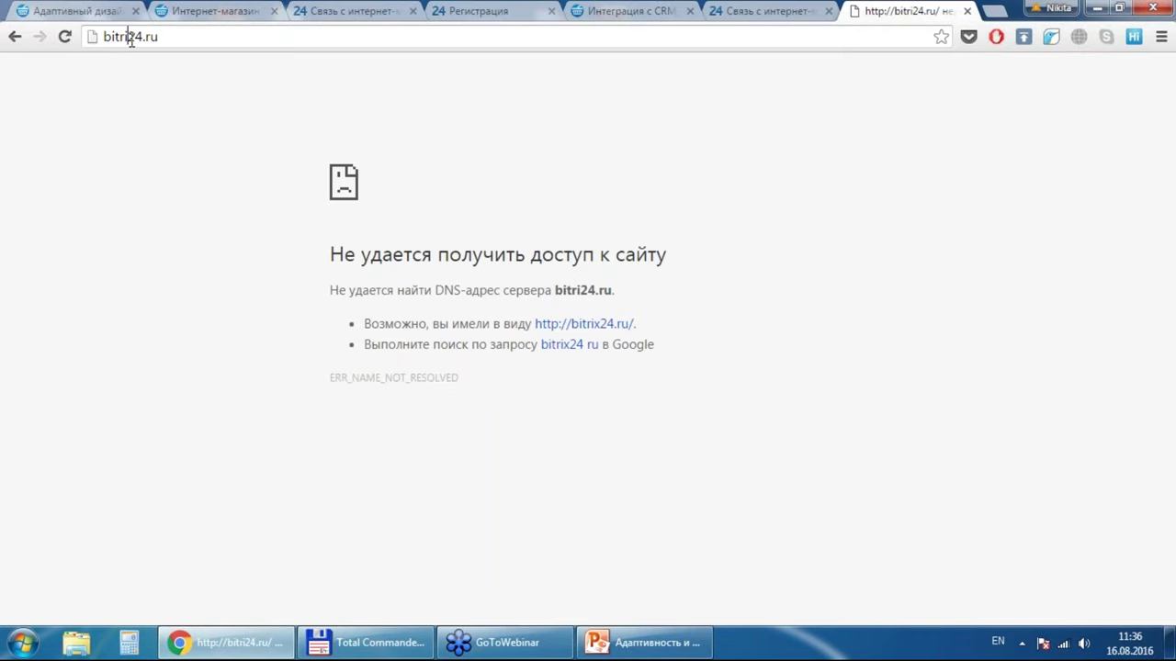
left_click(127, 37)
type("x")
key("Return")
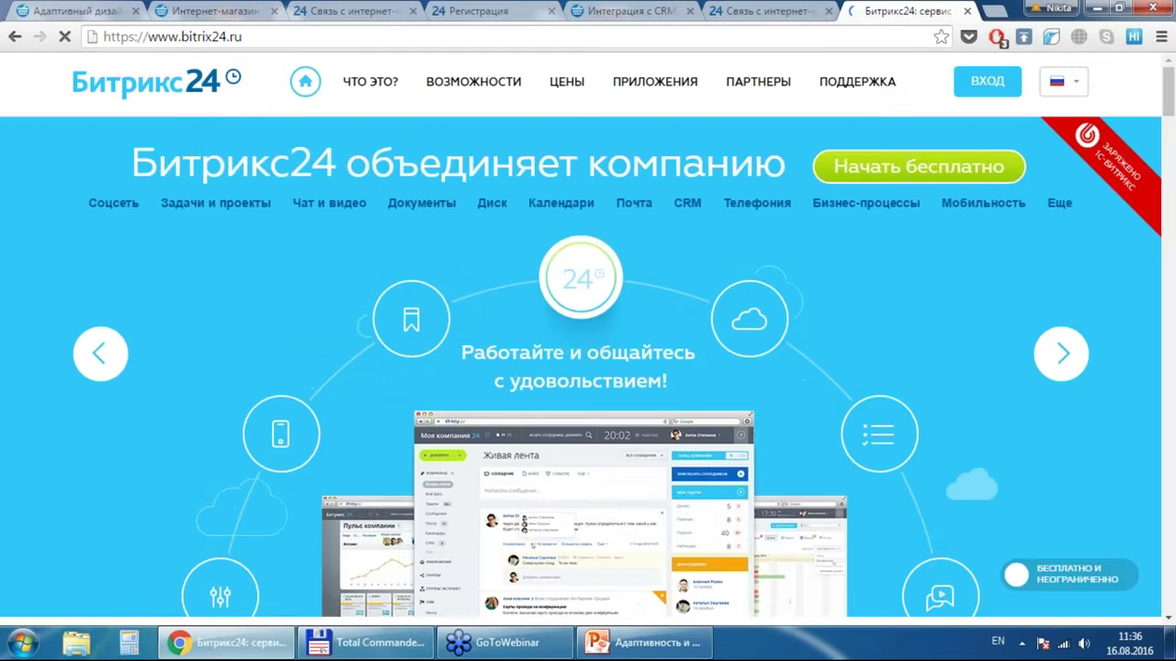
Step: Scroll the bitrix24.ru home page down to the footer with its help links
scroll(588, 368, "down", 1)
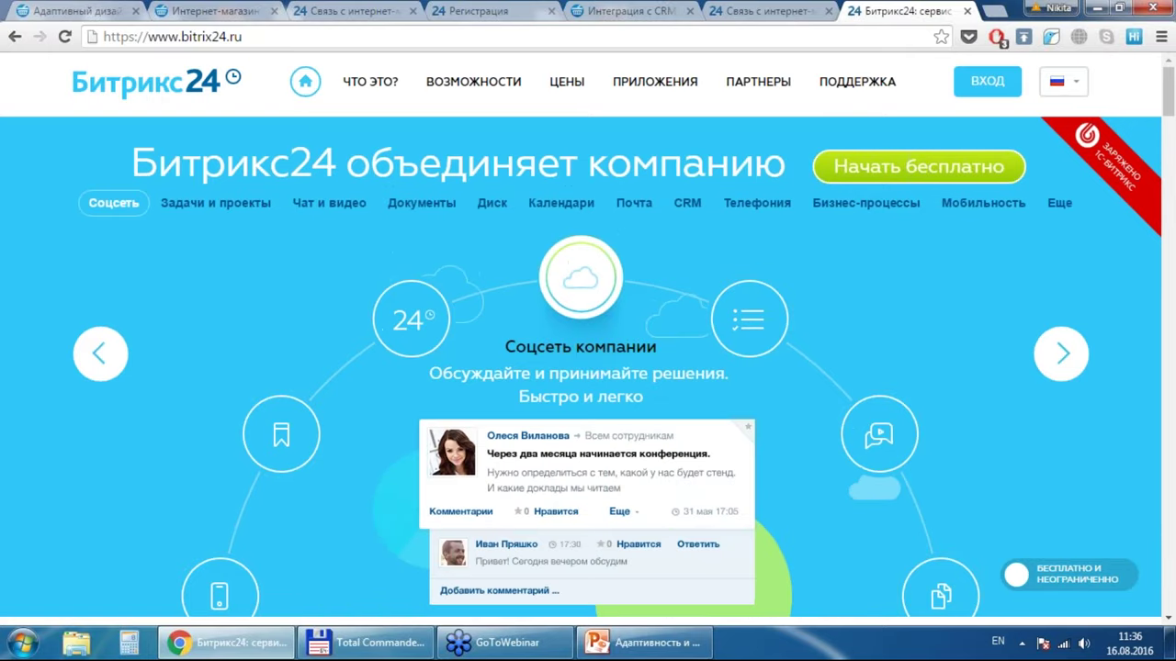
scroll(587, 368, "down", 10)
scroll(588, 368, "down", 15)
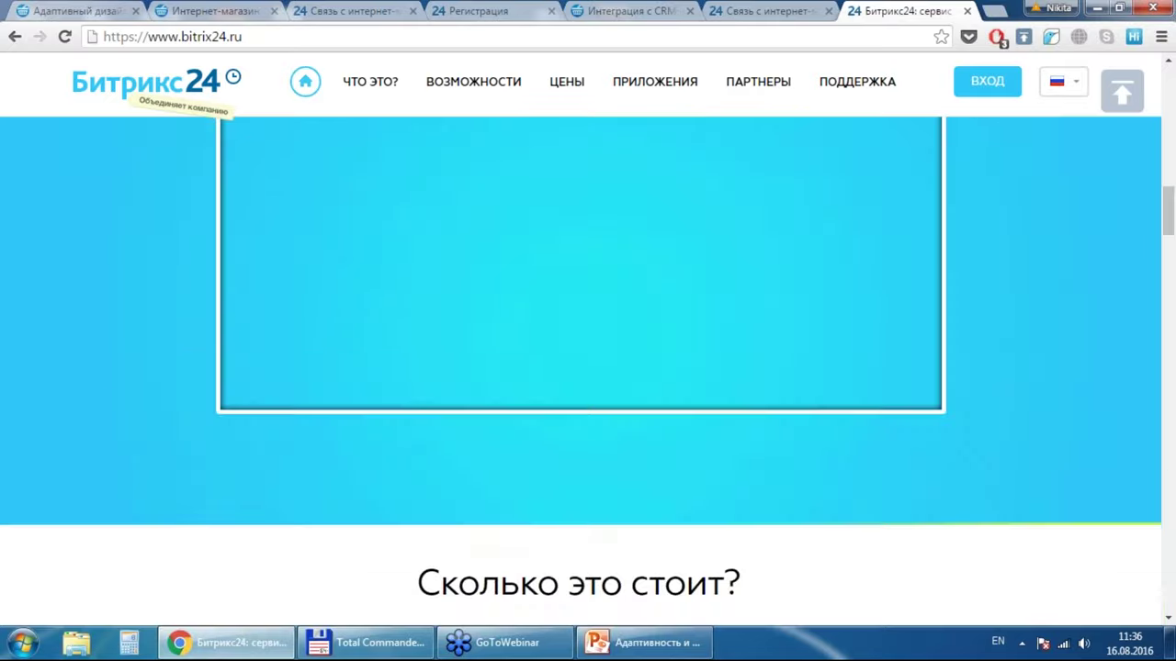
scroll(588, 368, "down", 2)
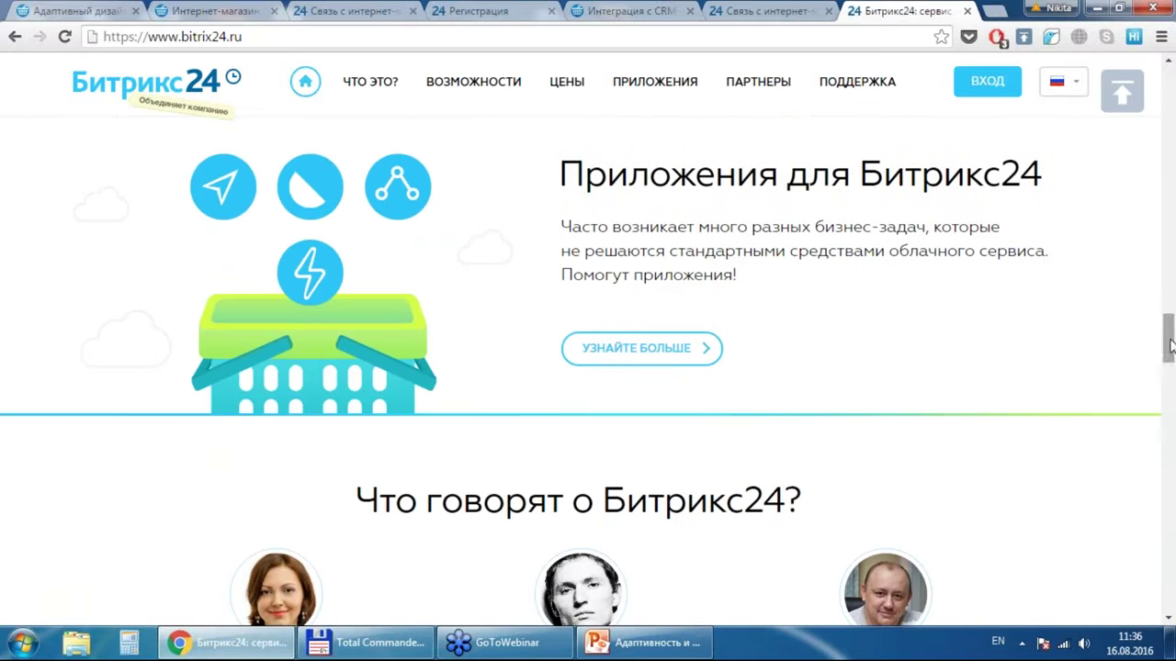
left_click_drag(1171, 351, 1172, 588)
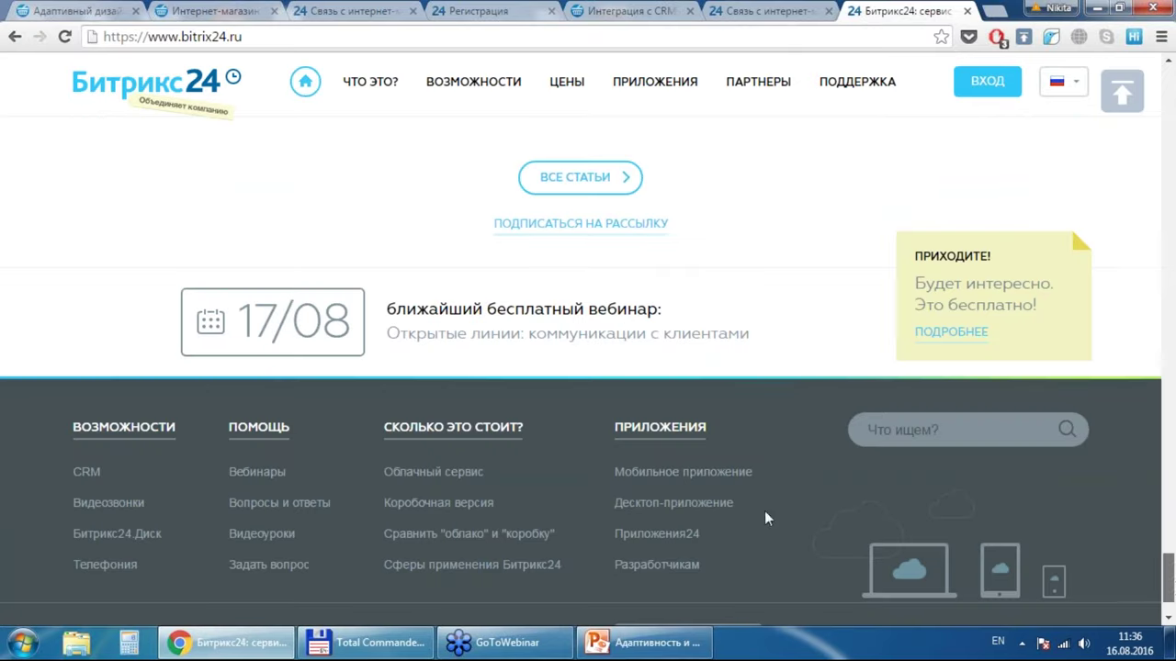
Step: Open the free webinars page (support/webinars.php) from the footer
left_click(232, 470)
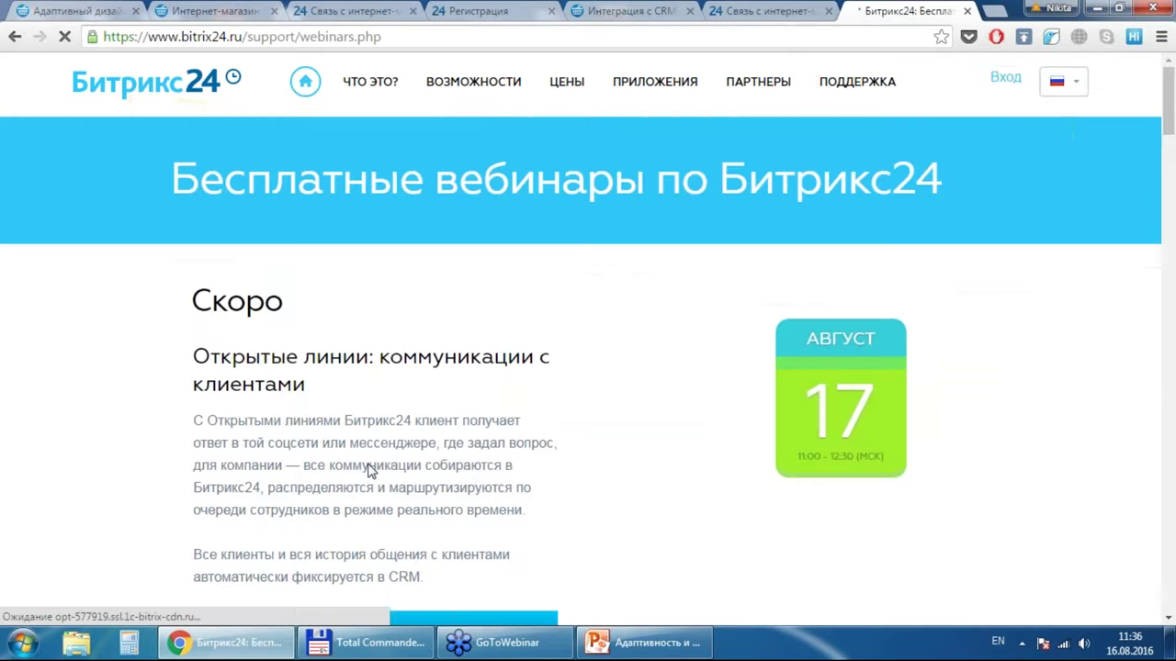
scroll(588, 347, "down", 3)
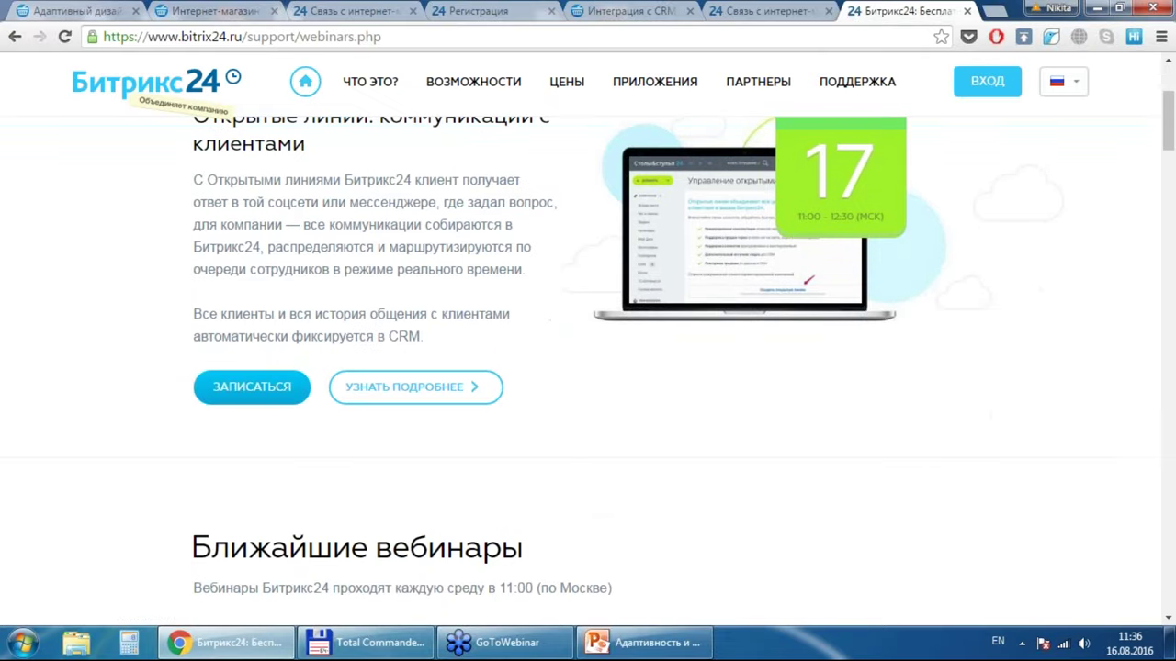
scroll(588, 346, "up", 2)
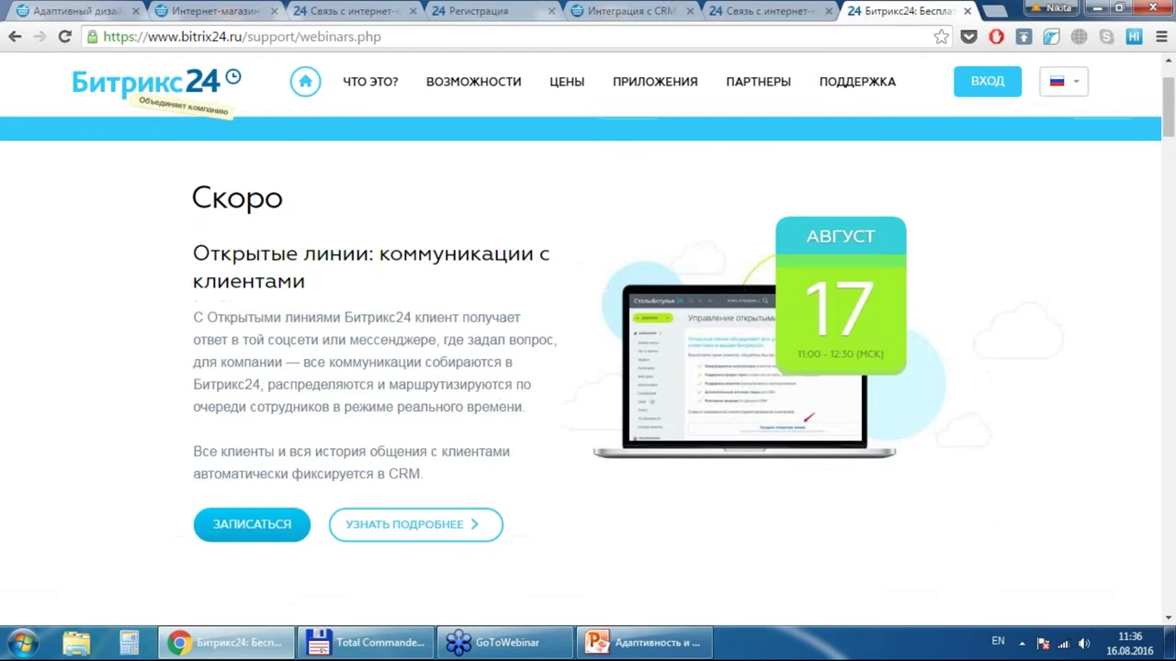
scroll(587, 347, "down", 5)
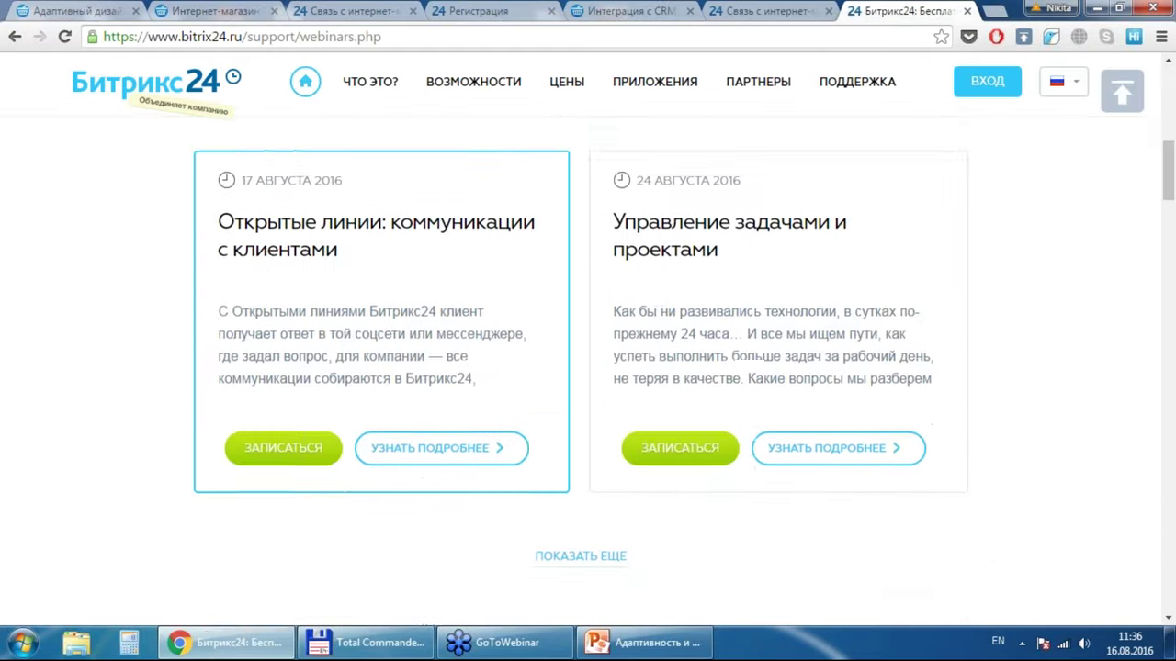
scroll(450, 437, "up", 4)
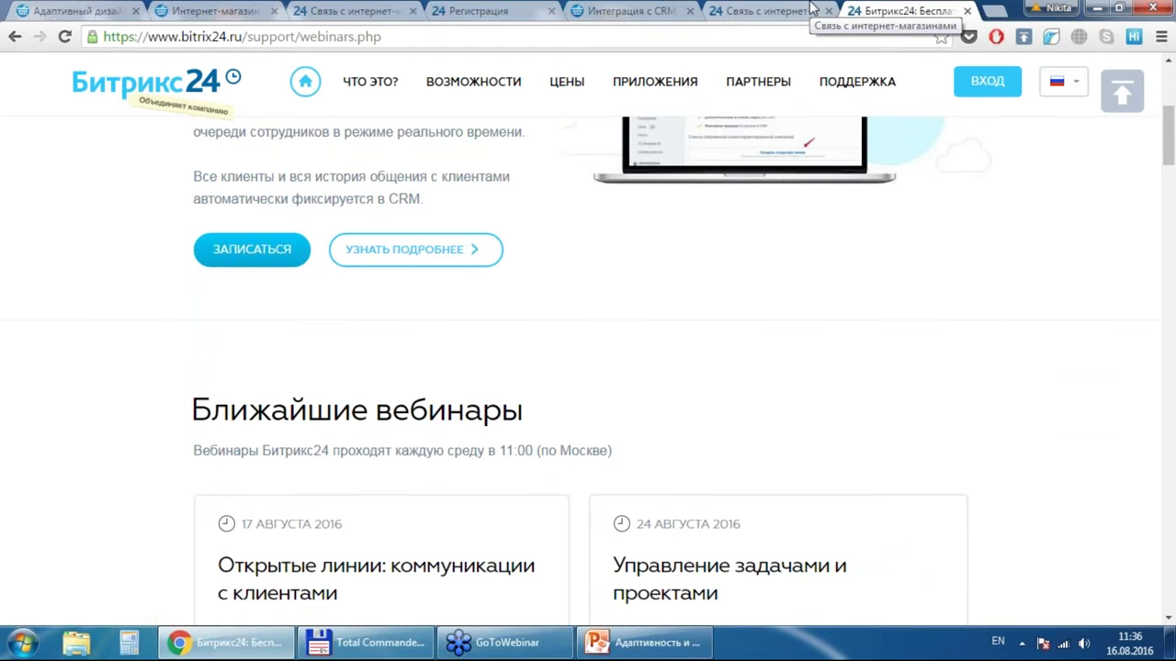
Step: Browse the past webinar recordings from 10 August back through July, May and March 2016
key("Down")
key("Down")
key("Down")
key("Down")
key("Down")
key("Down")
key("Down")
key("Down")
key("Down")
key("Down")
key("Down")
key("Down")
key("Down")
key("Down")
key("Down")
key("Down")
key("Down")
key("Down")
key("Down")
key("Down")
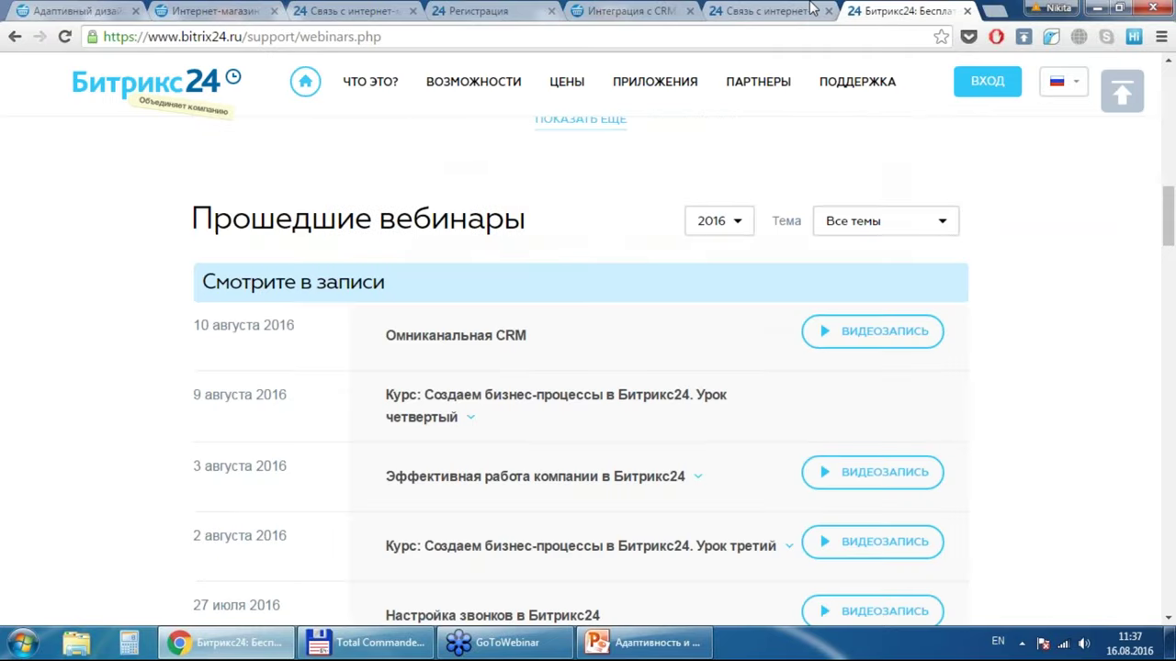
key("Down")
key("Down")
key("Down")
key("Down")
key("Down")
key("Down")
key("Down")
key("Up")
key("Up")
key("Up")
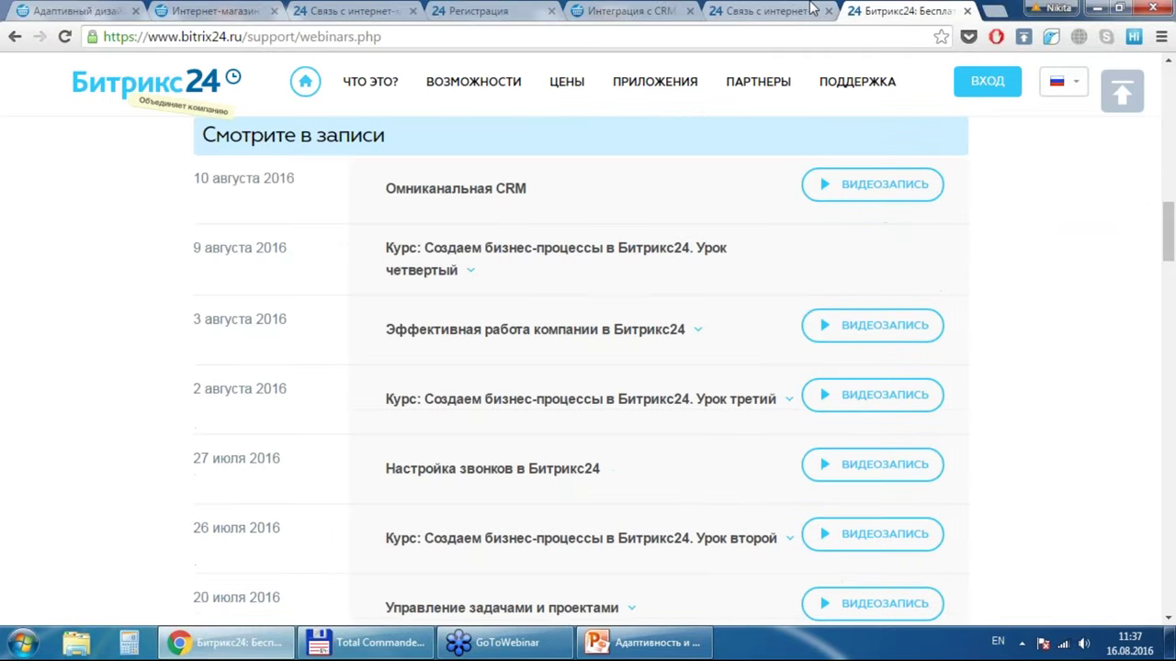
key("Down")
key("Down")
key("Down")
key("Down")
key("Down")
key("Down")
key("Down")
key("Down")
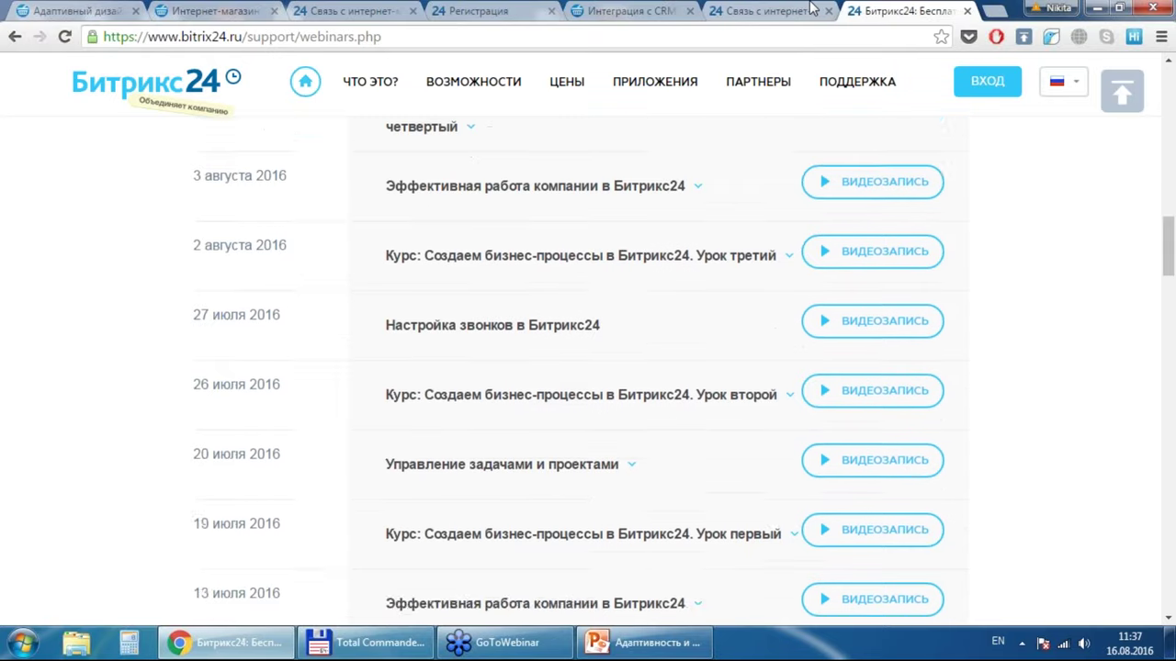
key("Down")
key("Down")
key("Down")
key("Down")
key("Down")
key("Down")
key("Down")
key("Down")
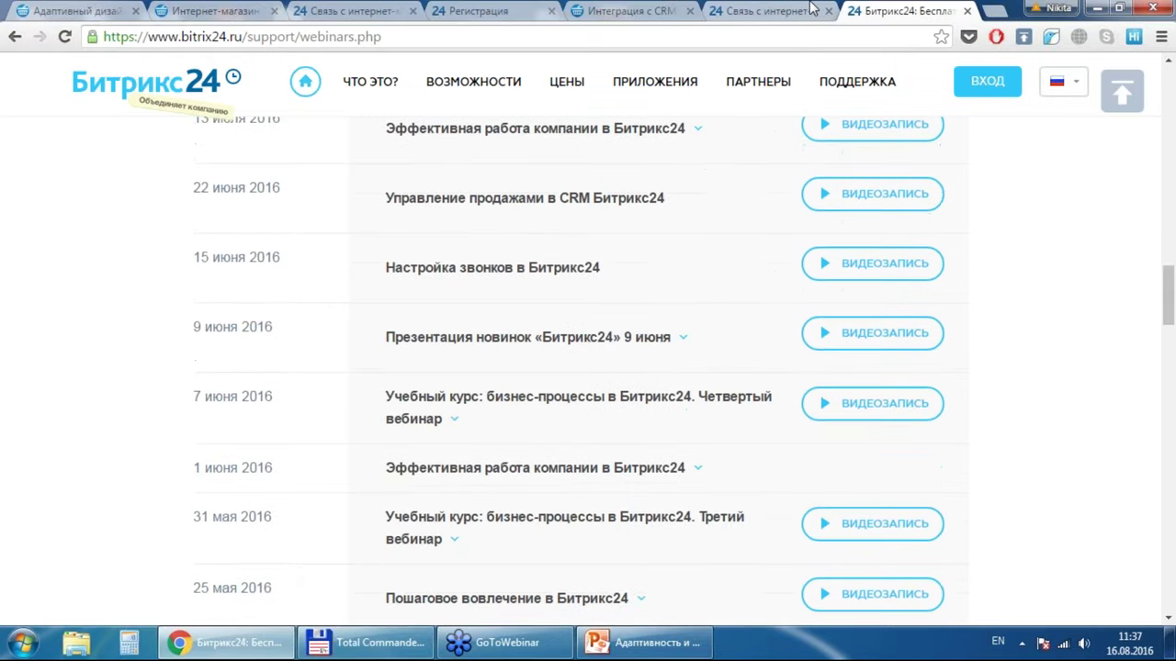
key("Down")
key("Down")
key("Down")
key("Down")
key("Down")
key("Down")
key("Down")
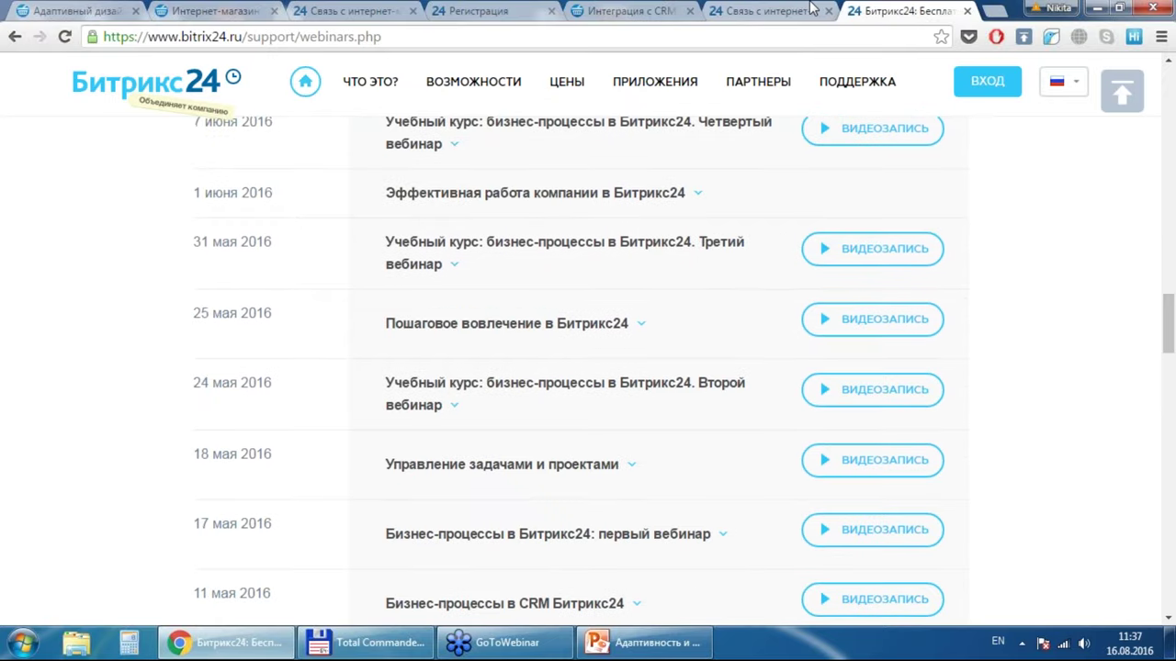
key("Down")
key("Down")
key("Down")
key("Down")
key("Down")
key("Down")
key("Down")
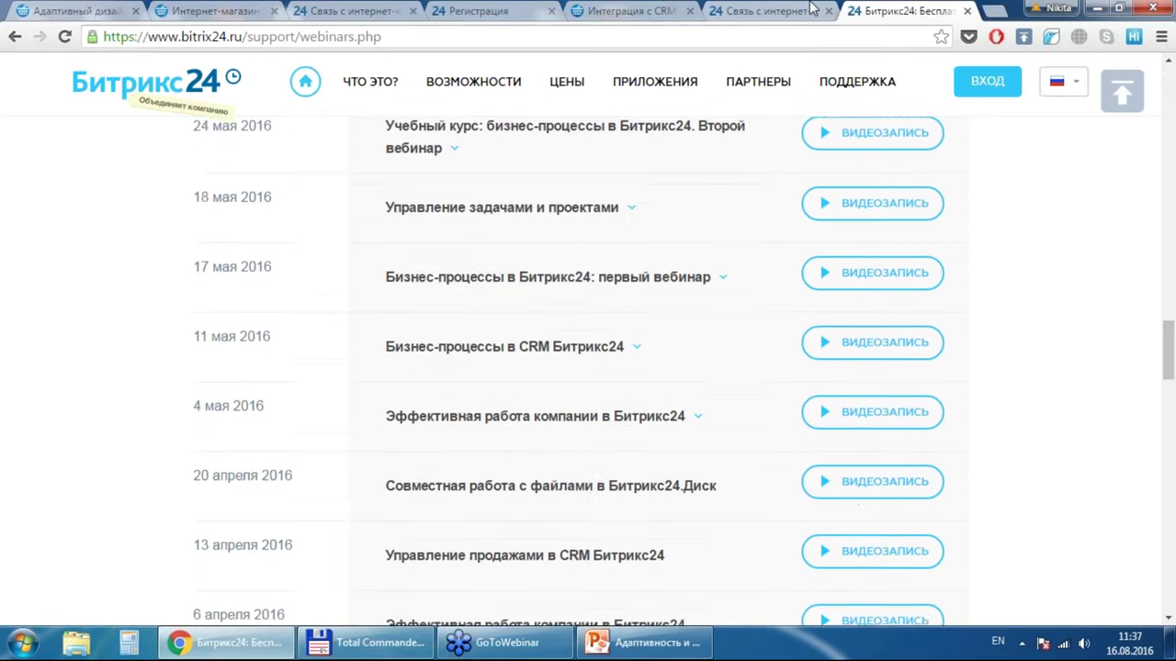
key("Down")
key("Down")
key("Down")
key("Down")
key("Down")
key("Down")
key("Down")
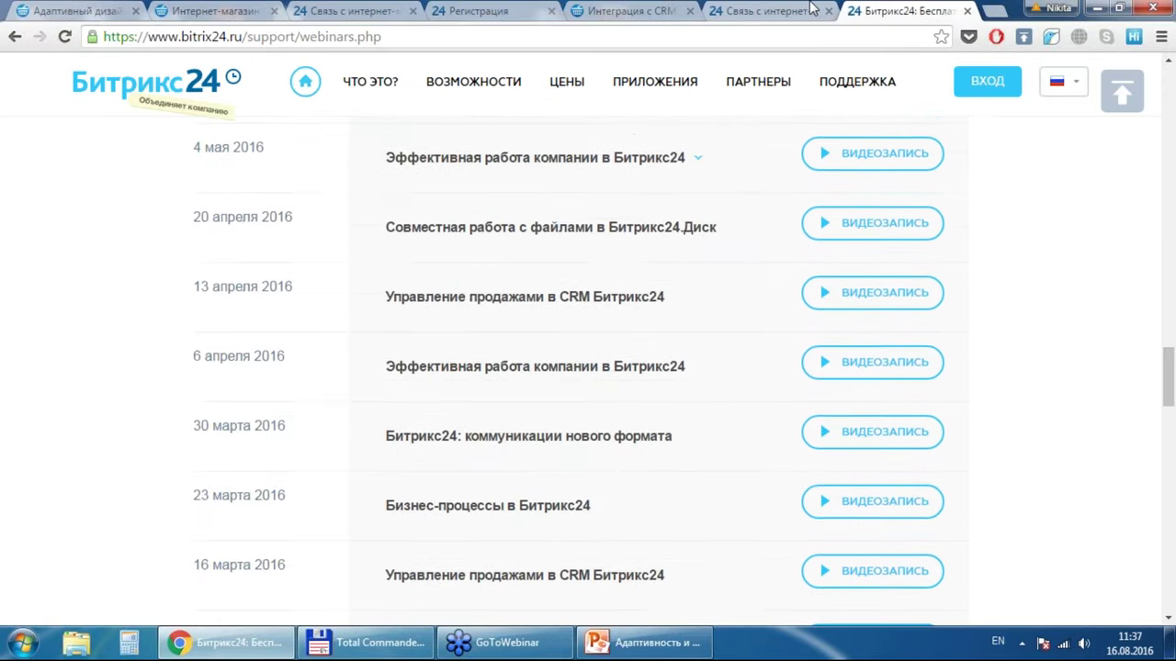
Step: Back in the wizard tab, accept the step-5 sync settings and click Завершить
left_click(723, 9)
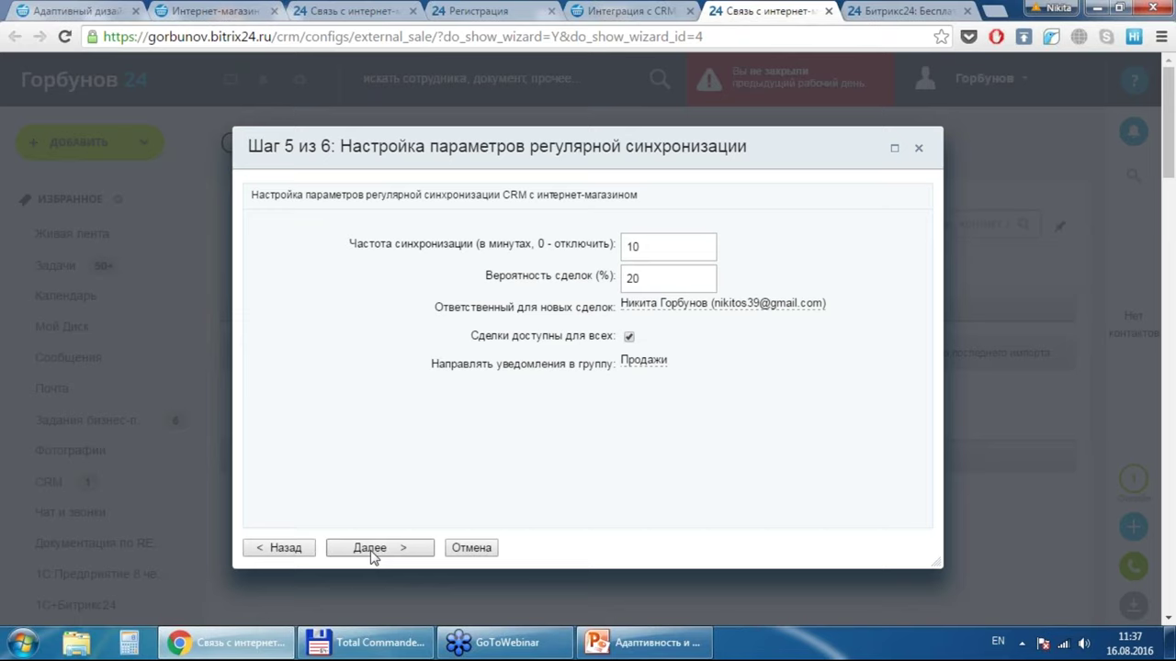
left_click(372, 555)
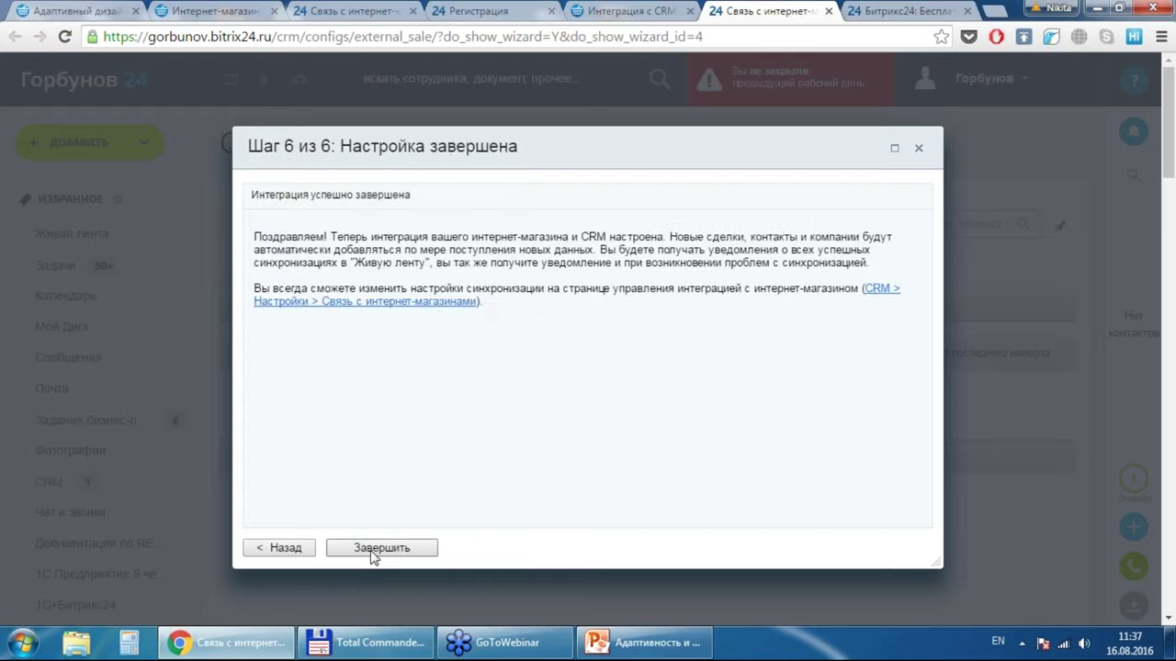
left_click(381, 549)
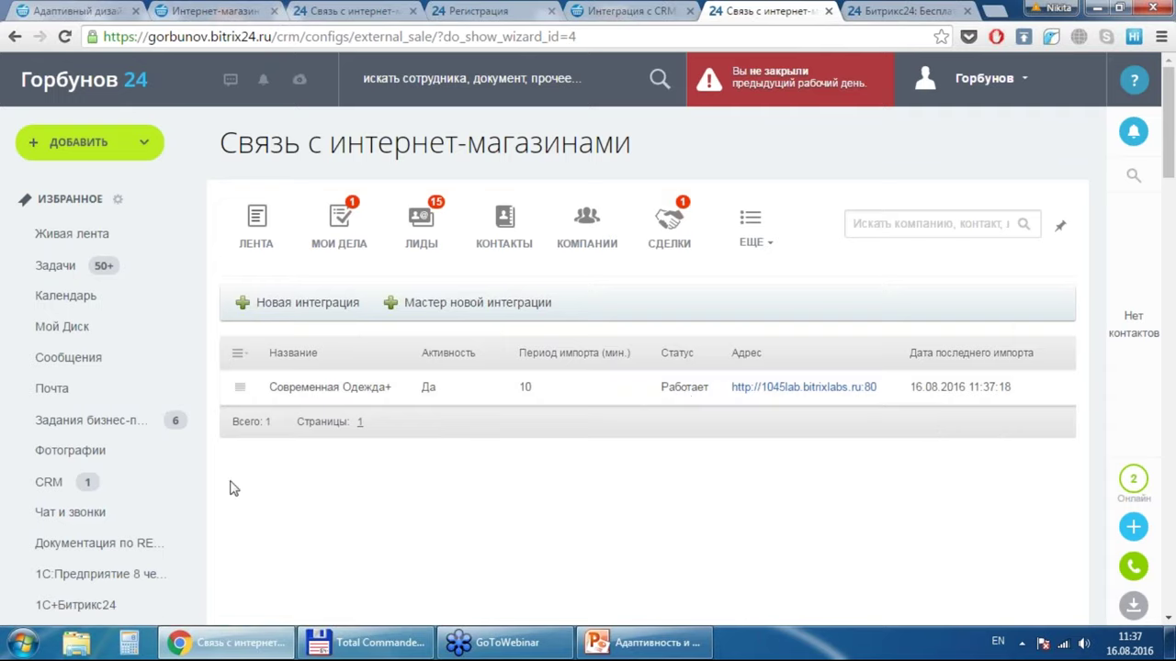
Step: Open CRM > Сделки in list view to see imported deals EShop0 #1–#5 with stages and sums
left_click(81, 484)
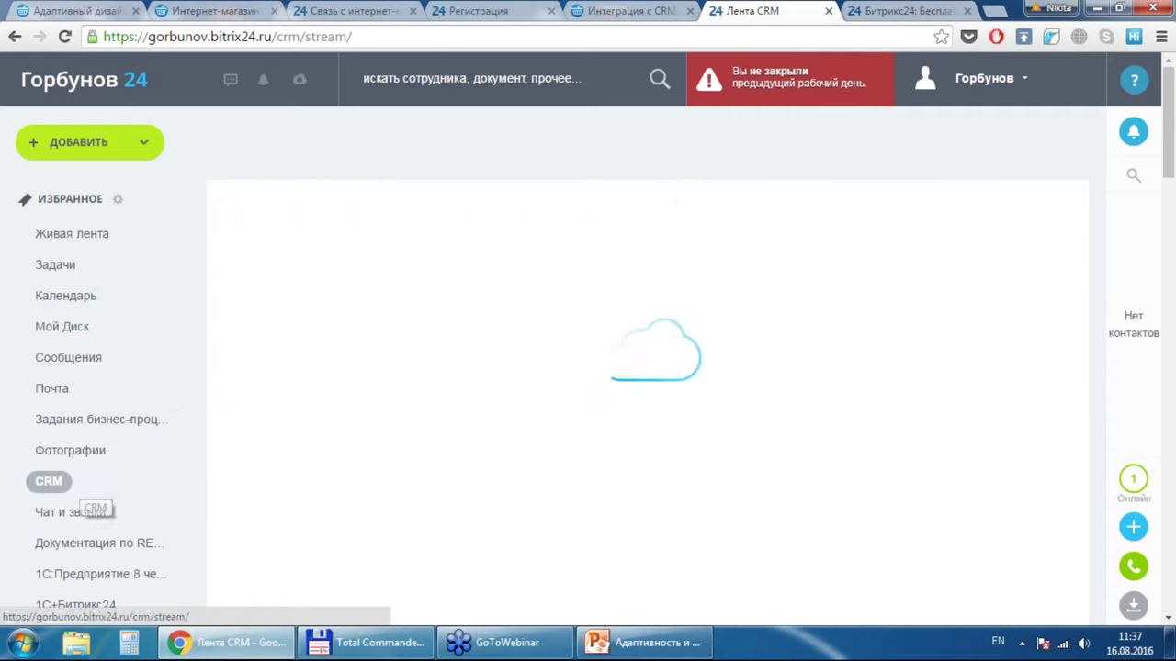
left_click(677, 219)
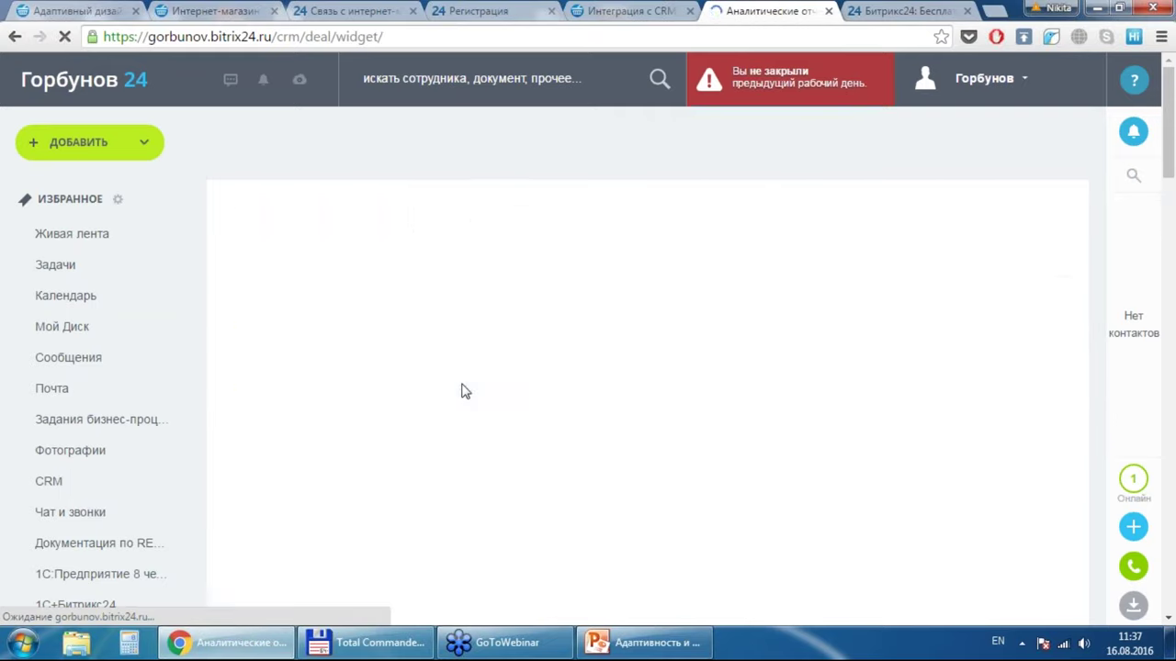
scroll(464, 391, "down", 1)
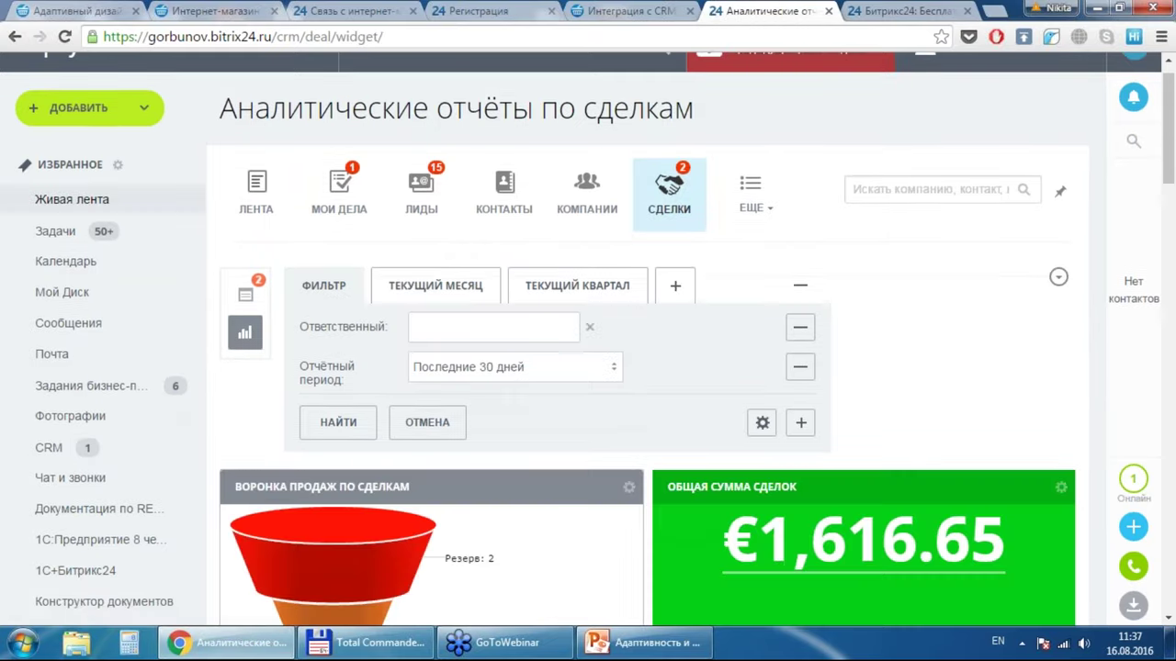
left_click(246, 301)
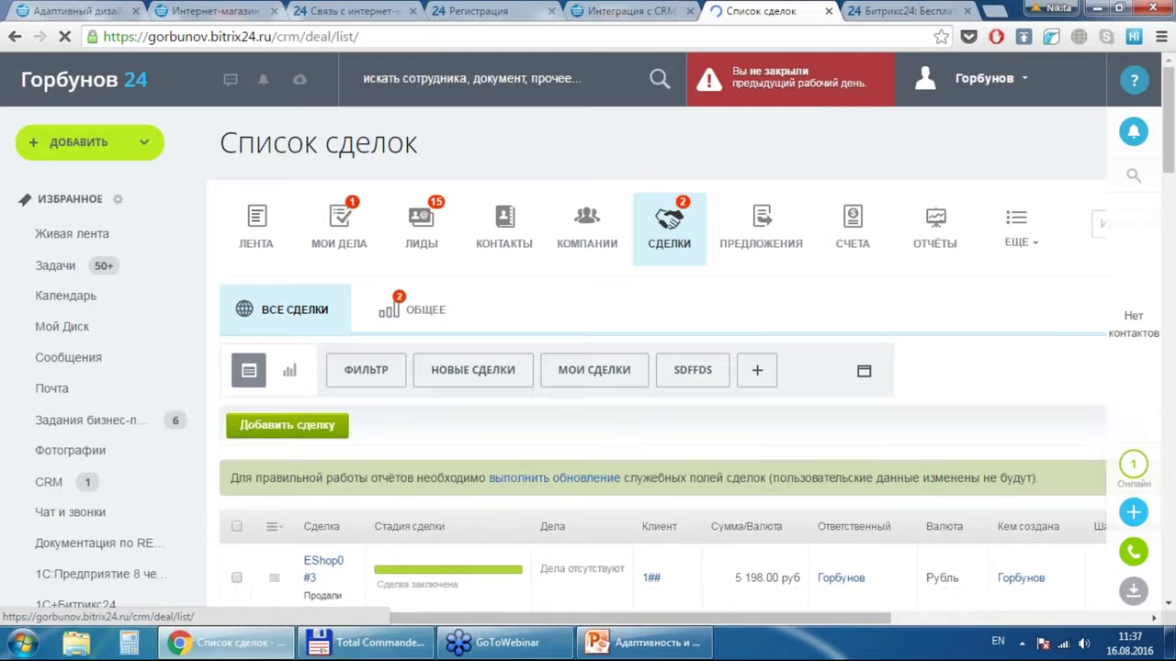
scroll(643, 367, "down", 2)
scroll(662, 367, "down", 2)
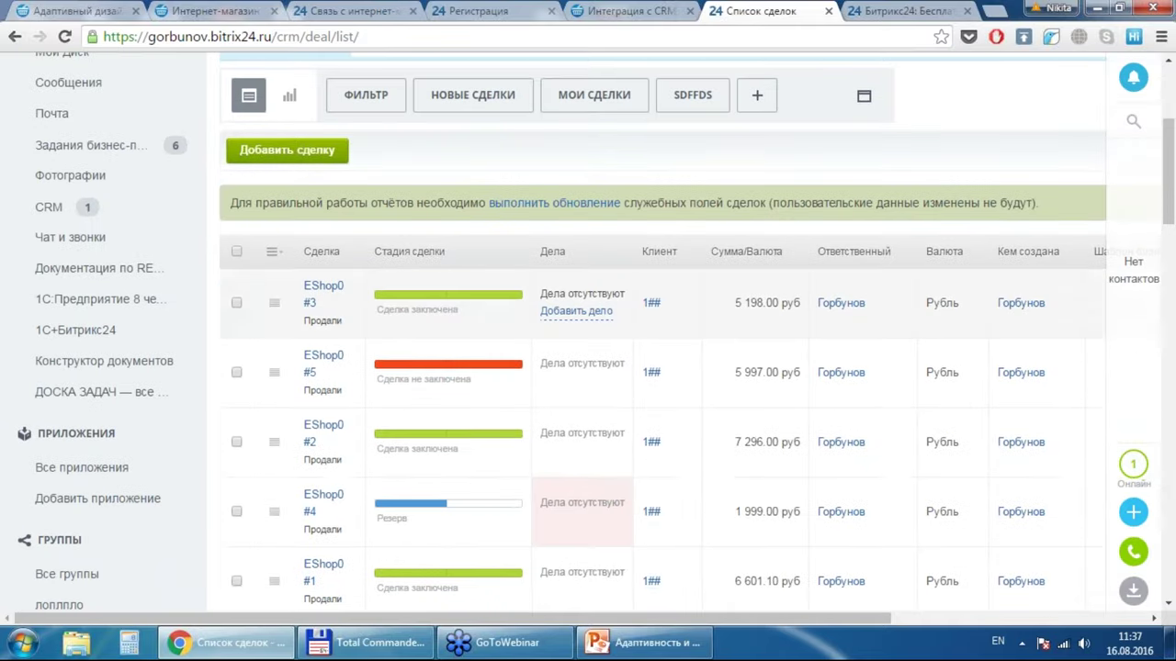
Step: Open deal EShop0 #3 and list its two products: Туфли Вечерняя Бабочка and Штаны Цветочная Поляна, 5 198.00 руб
left_click(322, 294)
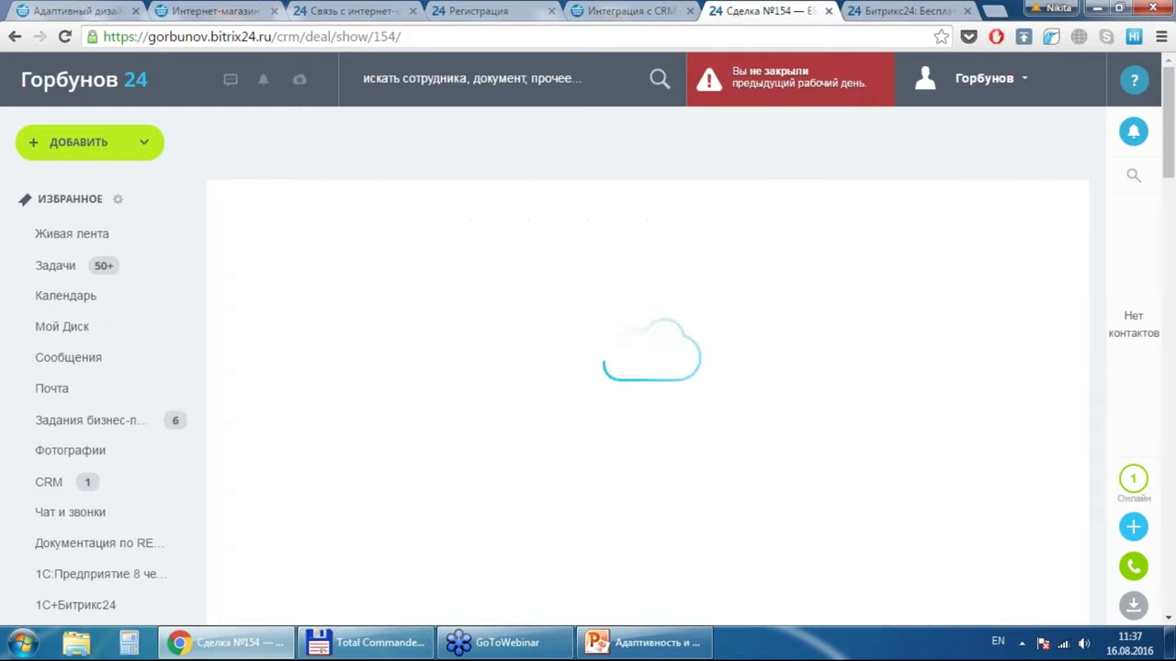
scroll(643, 368, "down", 1)
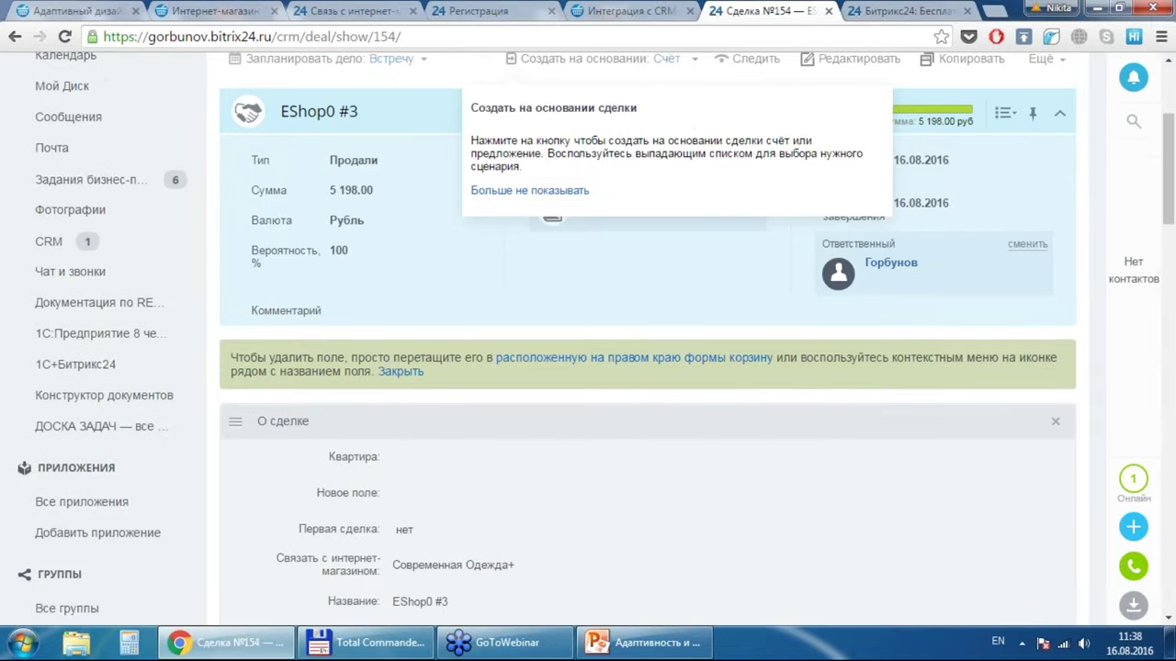
scroll(643, 368, "down", 1)
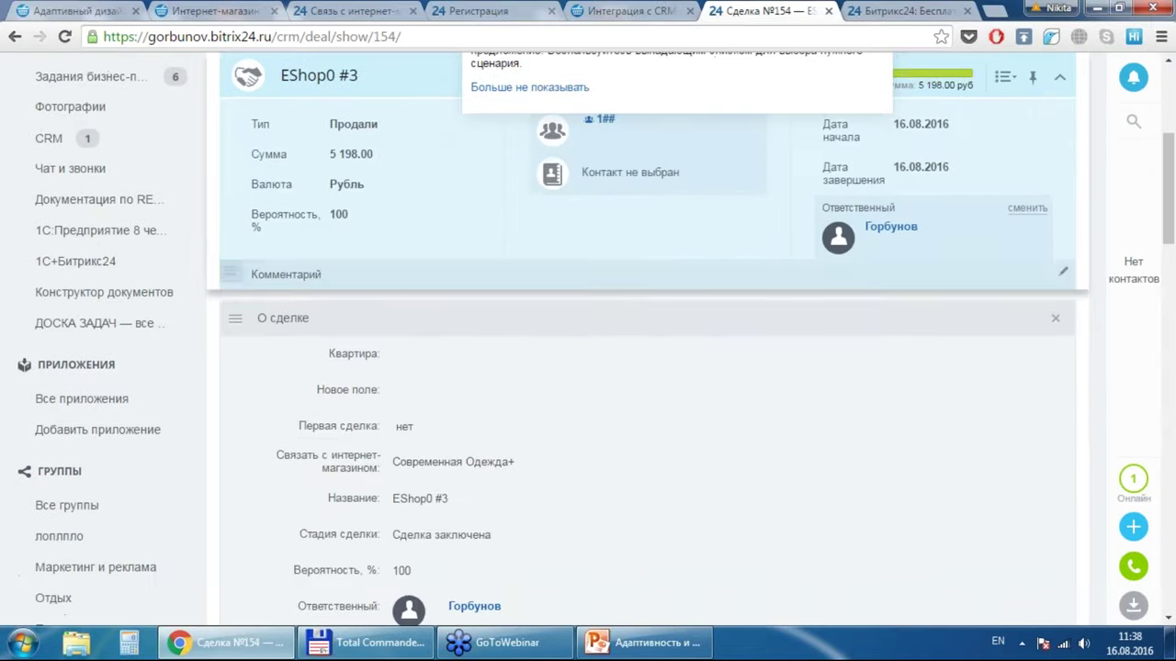
scroll(643, 413, "down", 3)
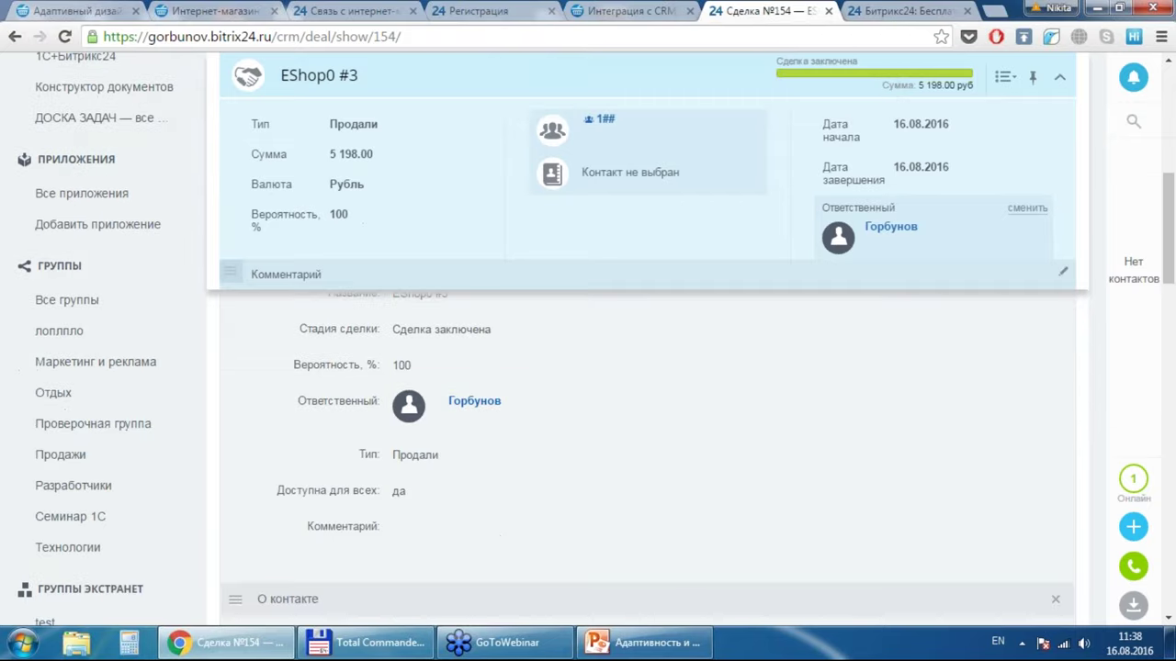
scroll(643, 413, "down", 3)
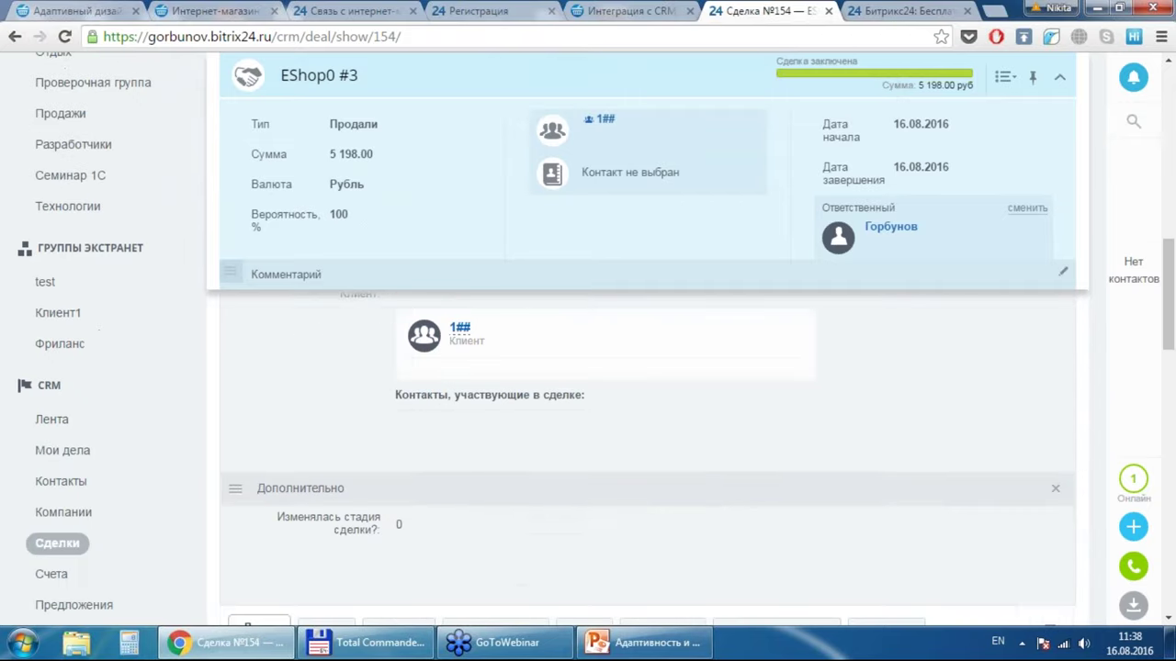
scroll(643, 413, "down", 2)
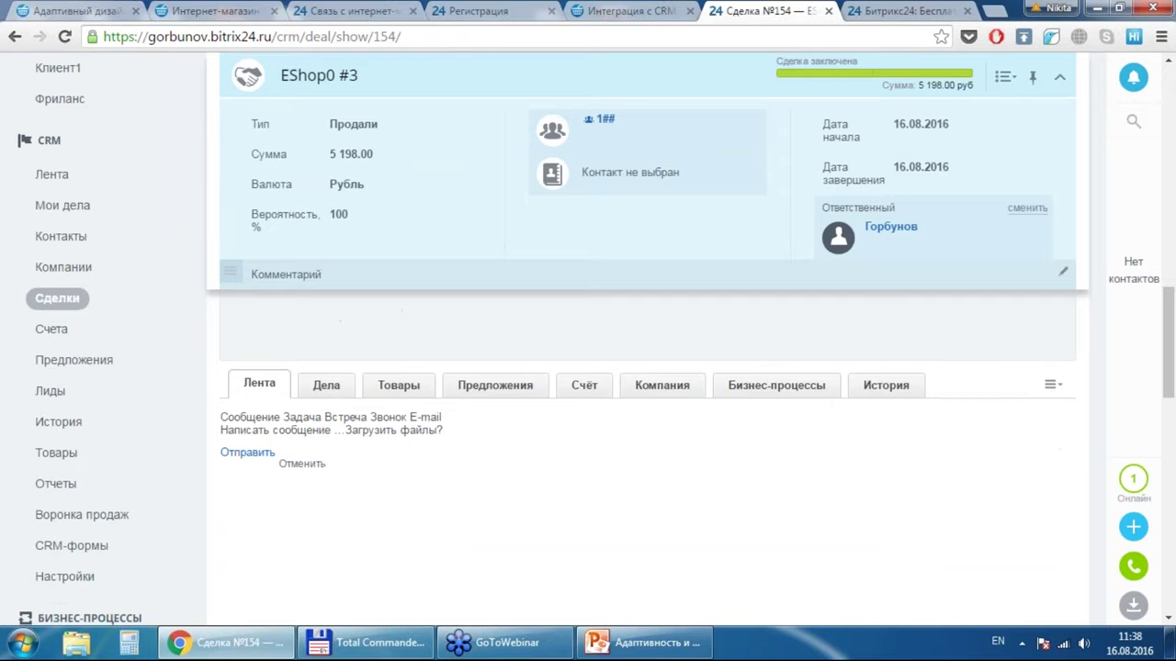
left_click(407, 360)
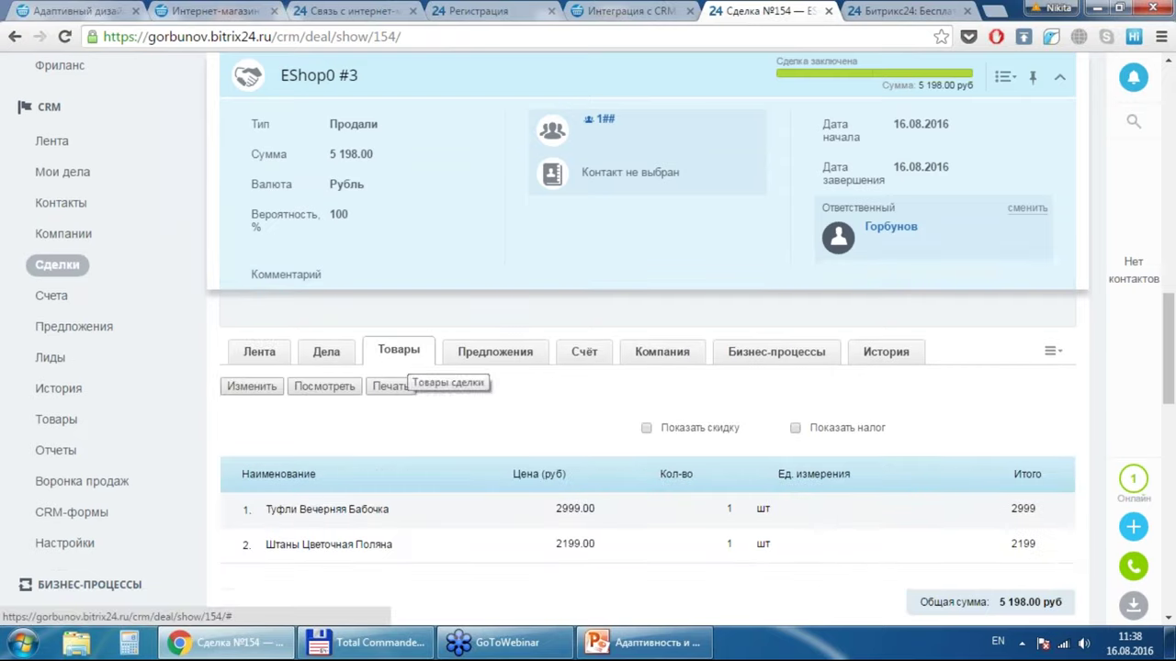
scroll(424, 382, "down", 1)
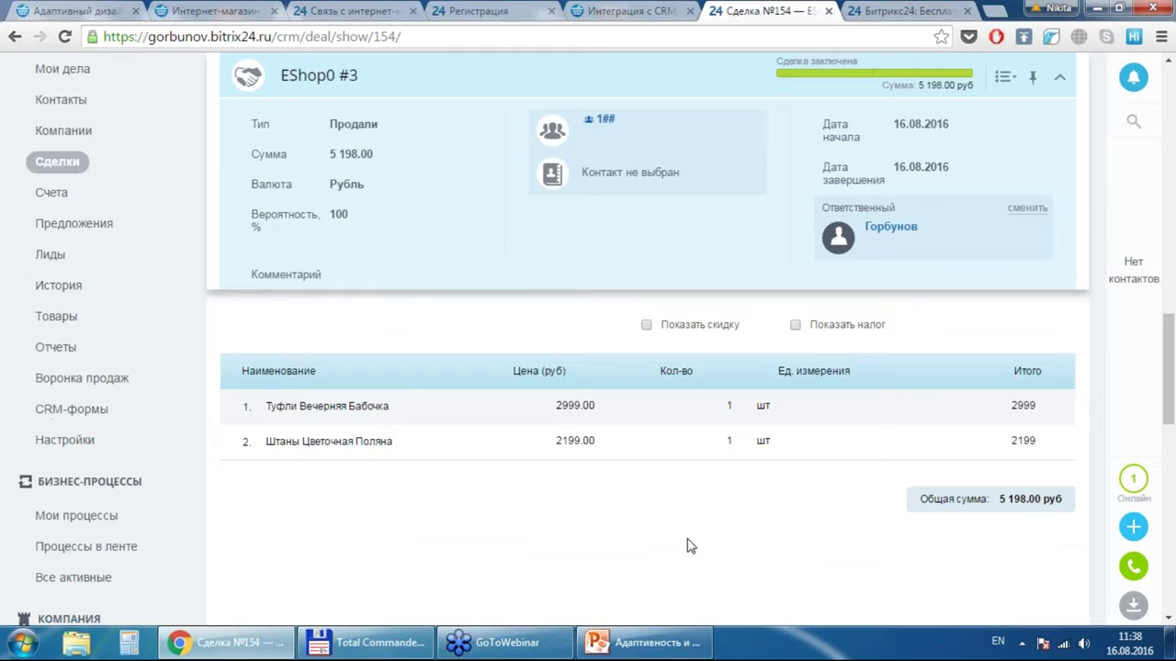
scroll(691, 547, "up", 1)
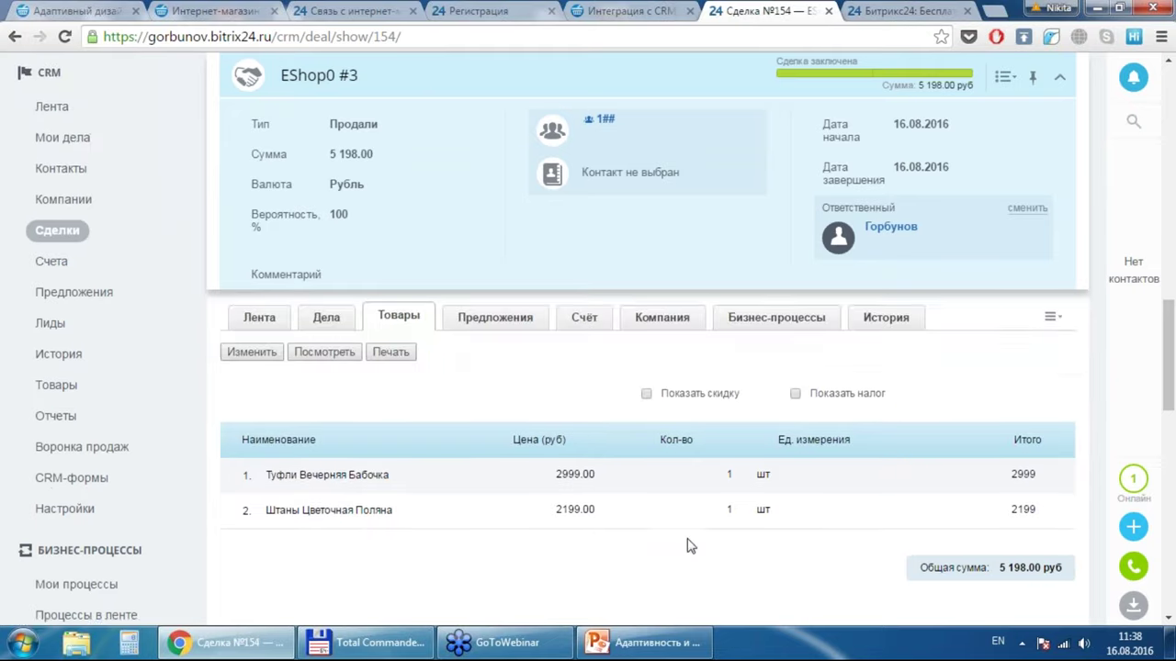
scroll(691, 547, "up", 1)
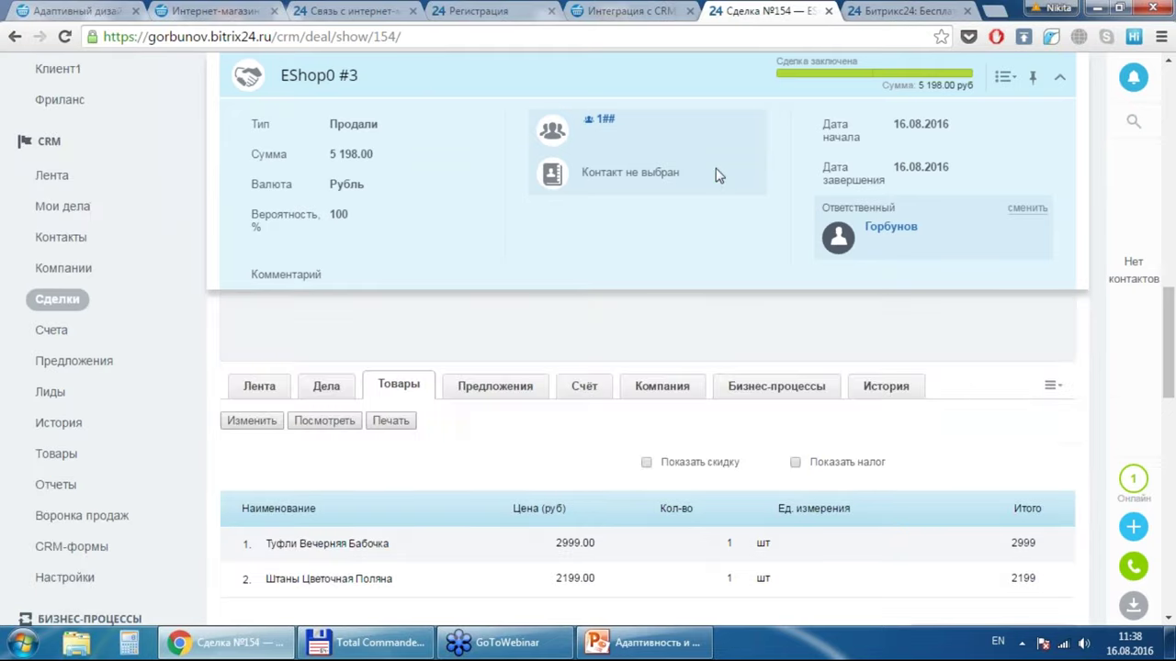
Step: Return to the Интеграция с CRM tab and open Заказы, where order №5 shows 5 997.00 руб
left_click(606, 9)
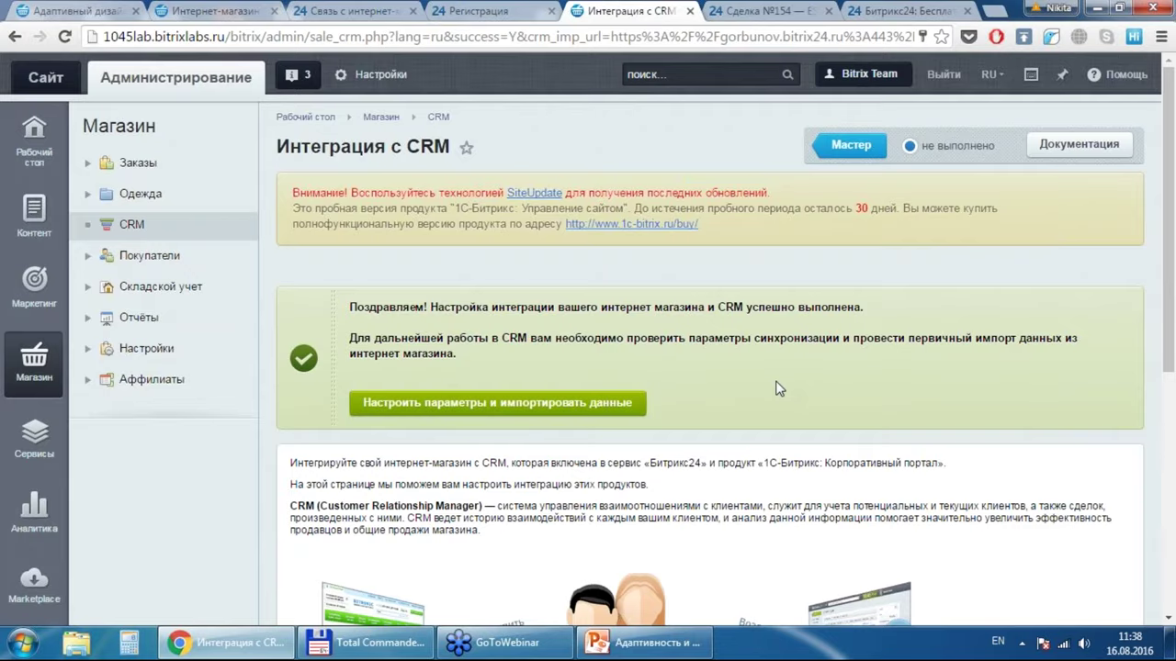
scroll(776, 389, "down", 2)
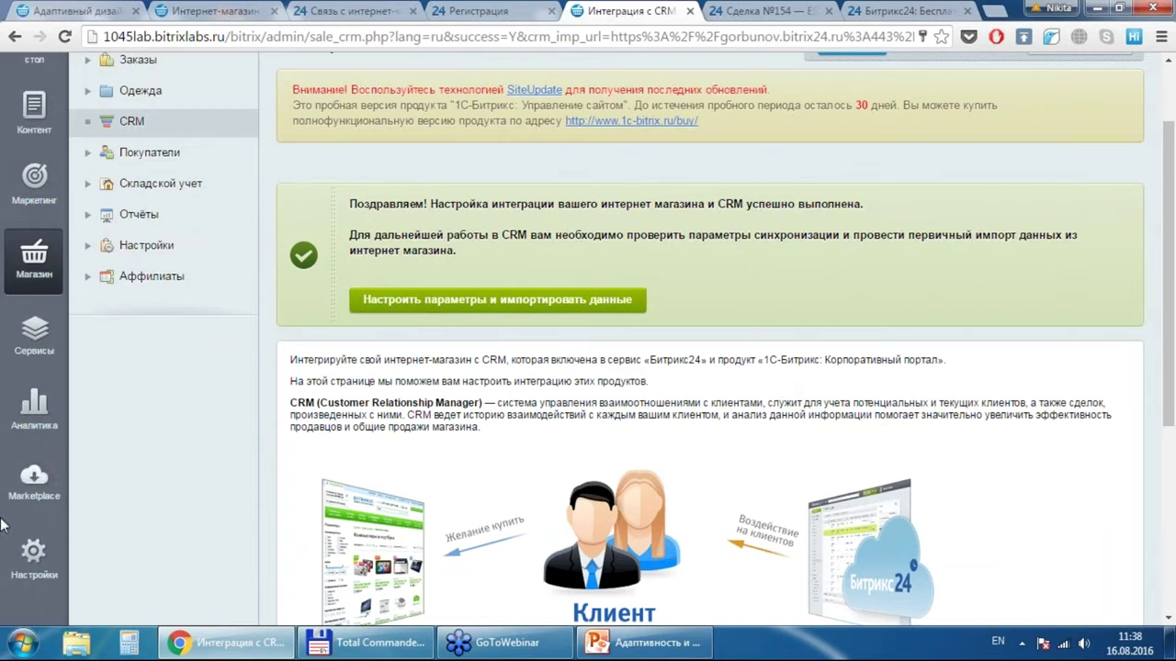
left_click(131, 71)
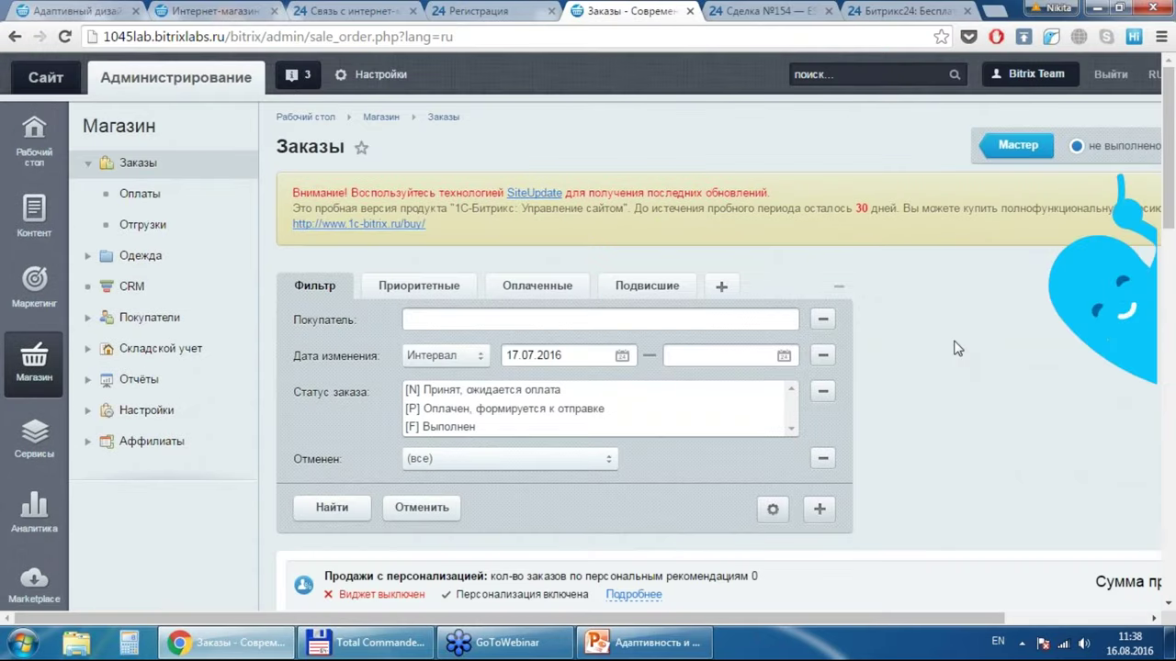
scroll(955, 347, "down", 3)
scroll(955, 347, "down", 2)
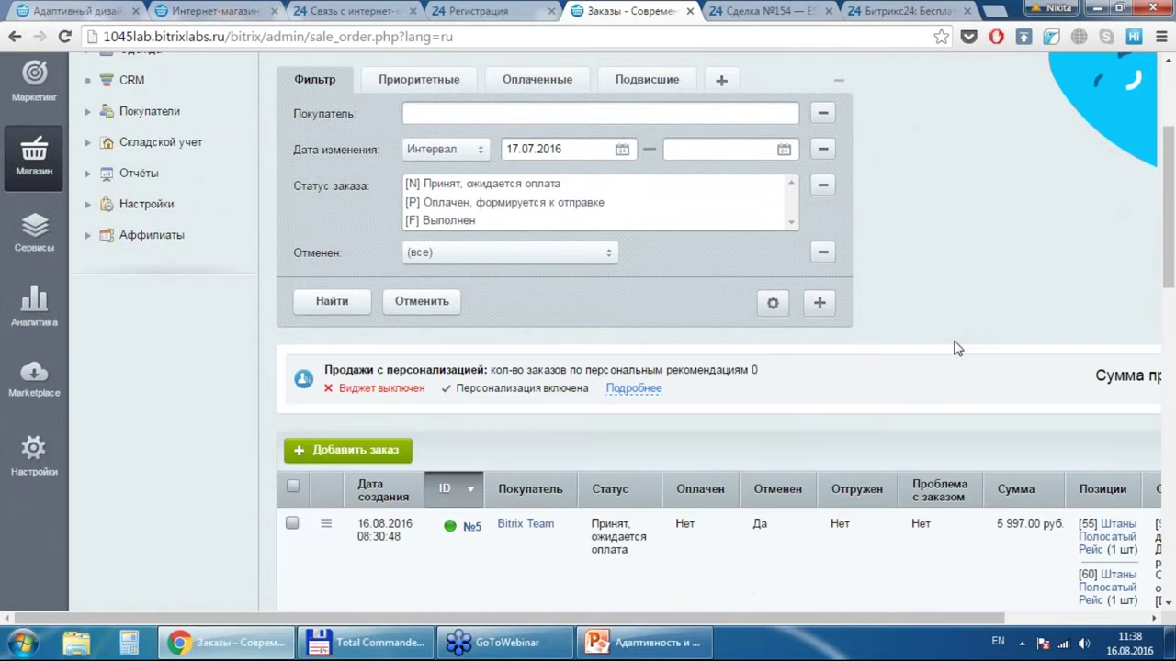
scroll(955, 347, "down", 2)
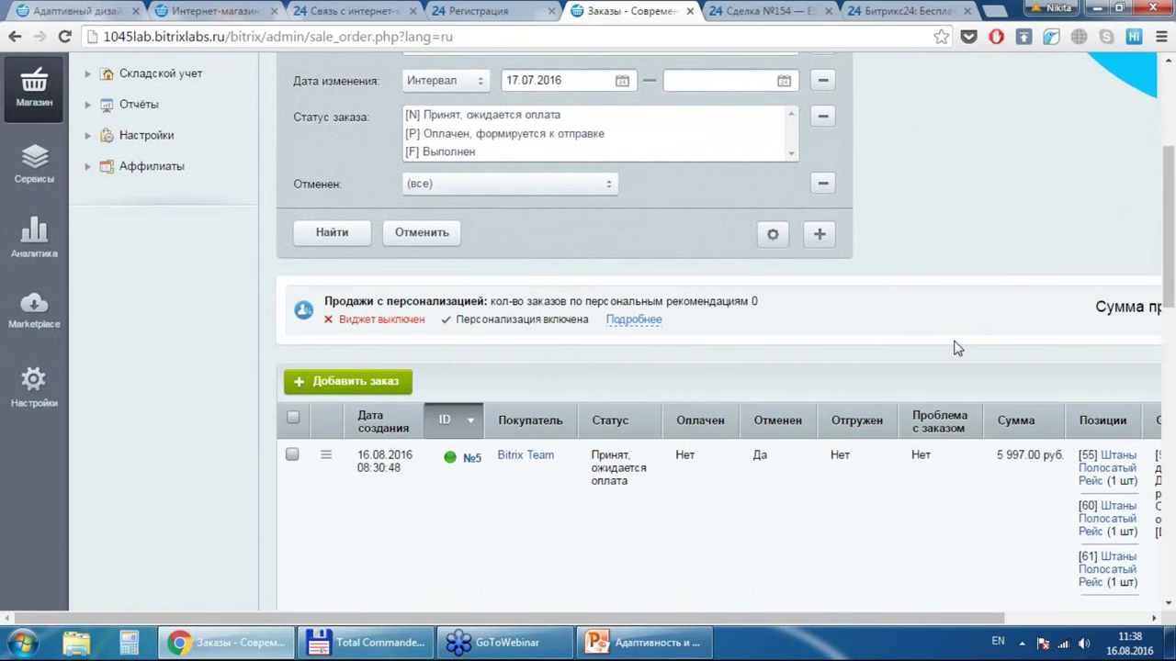
scroll(956, 347, "right", 3)
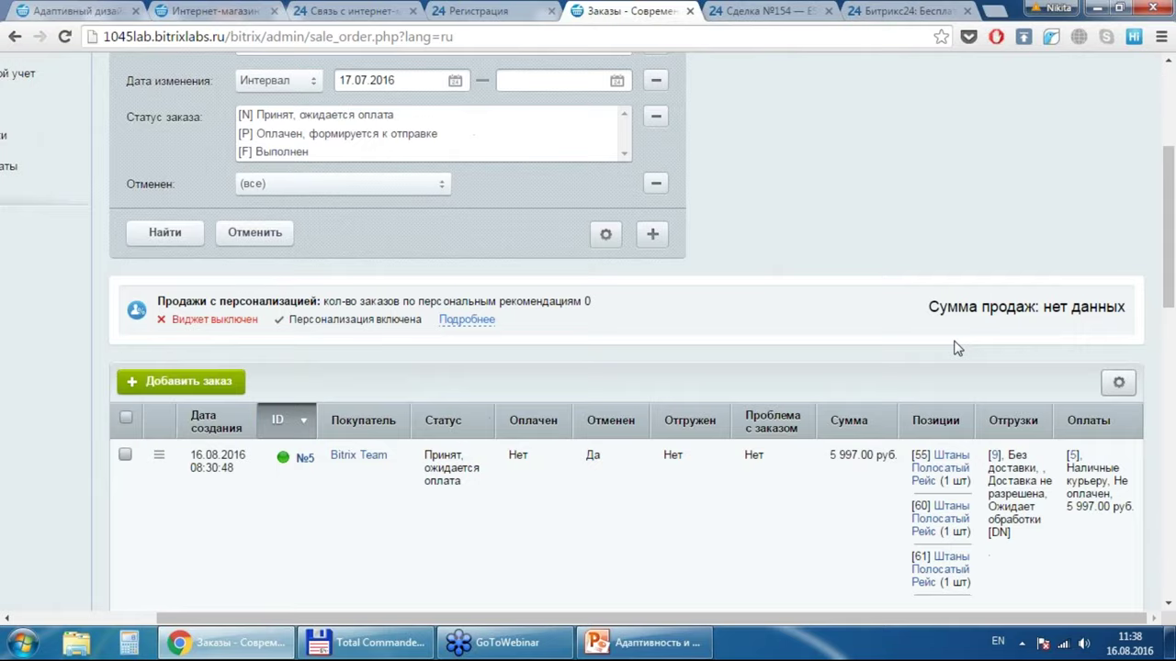
scroll(955, 348, "up", 3)
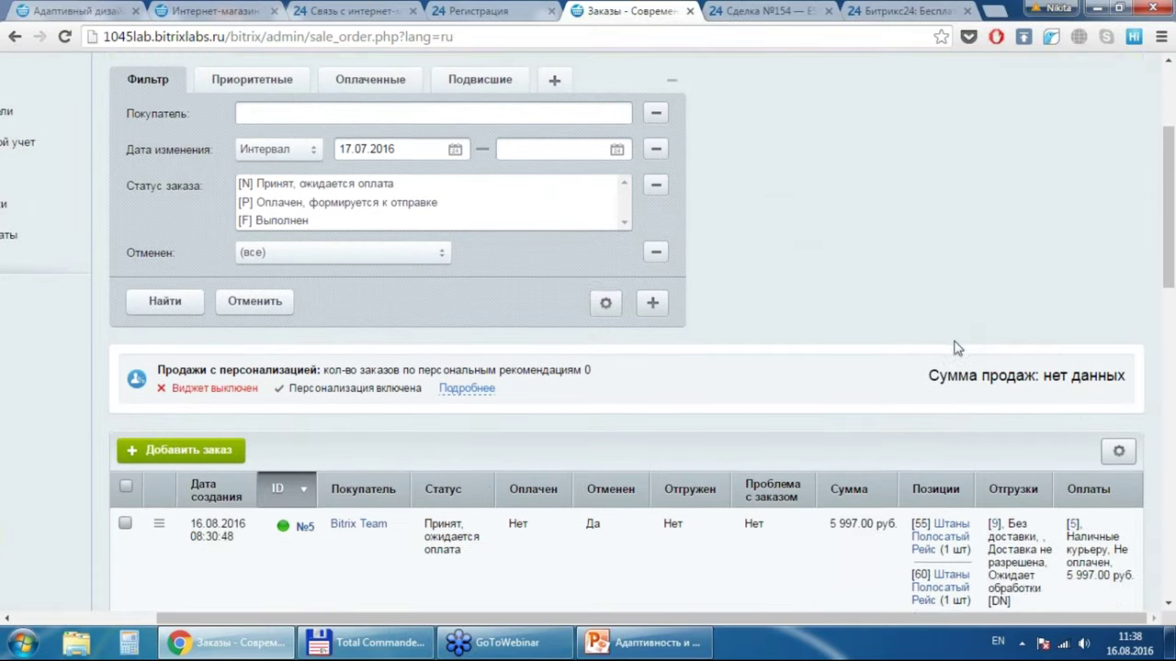
Step: Raise the Приоритетные filter's minimum order cost from 10000 to 80000 and save it
scroll(953, 347, "down", 1)
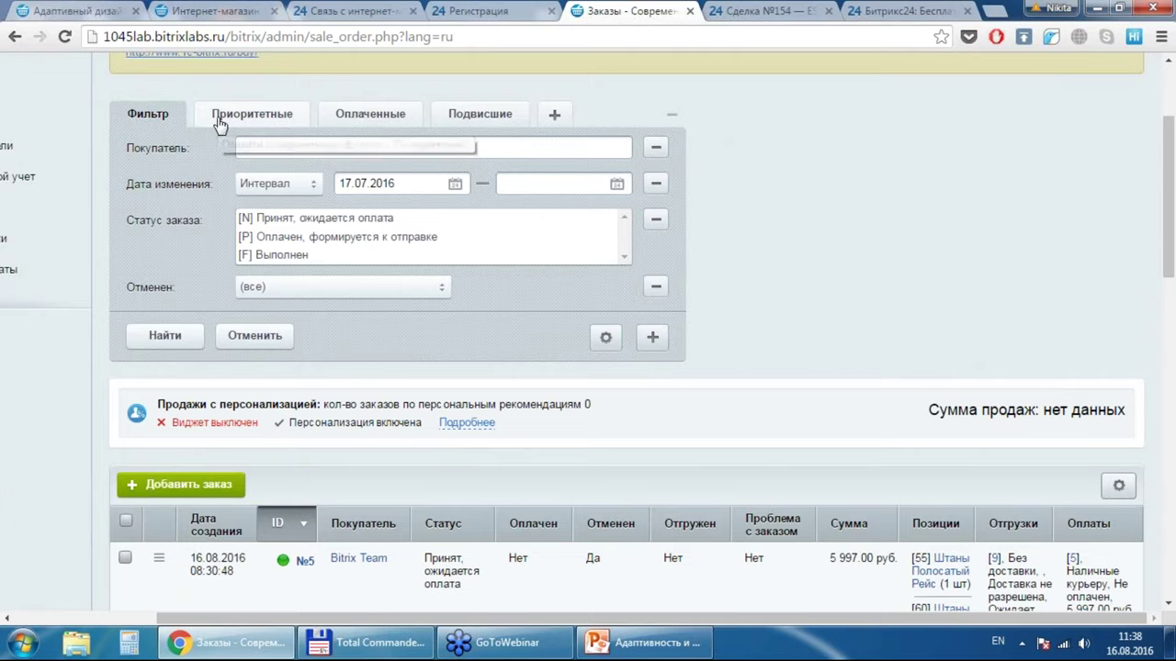
left_click(220, 115)
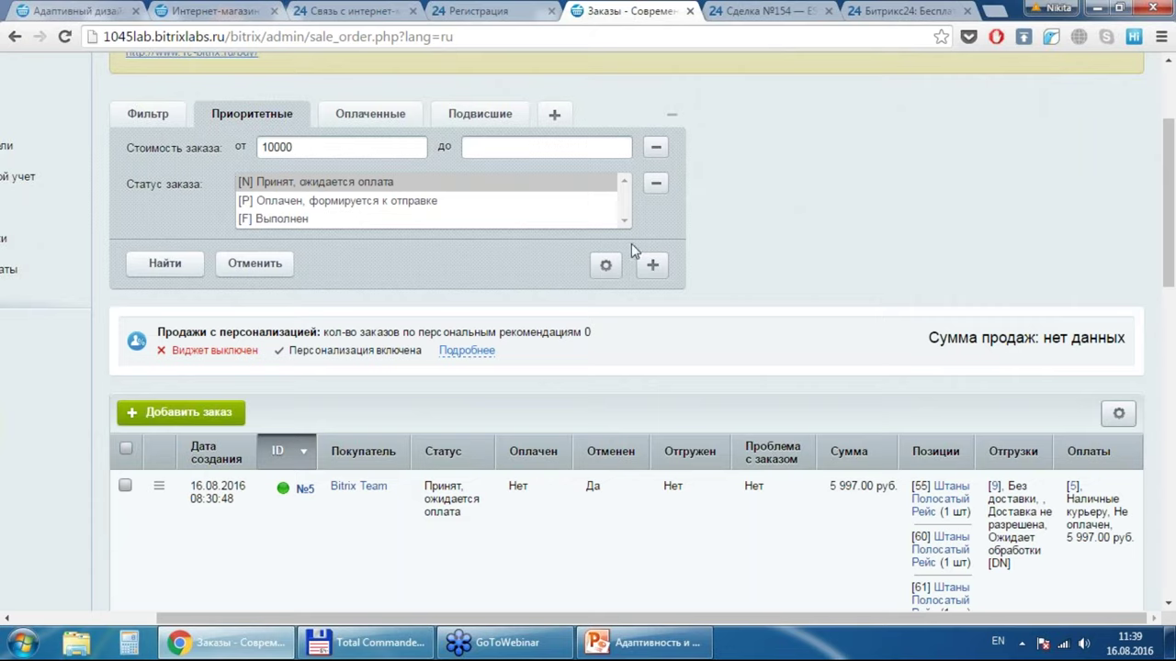
key("BackSpace")
key("BackSpace")
key("BackSpace")
key("BackSpace")
key("BackSpace")
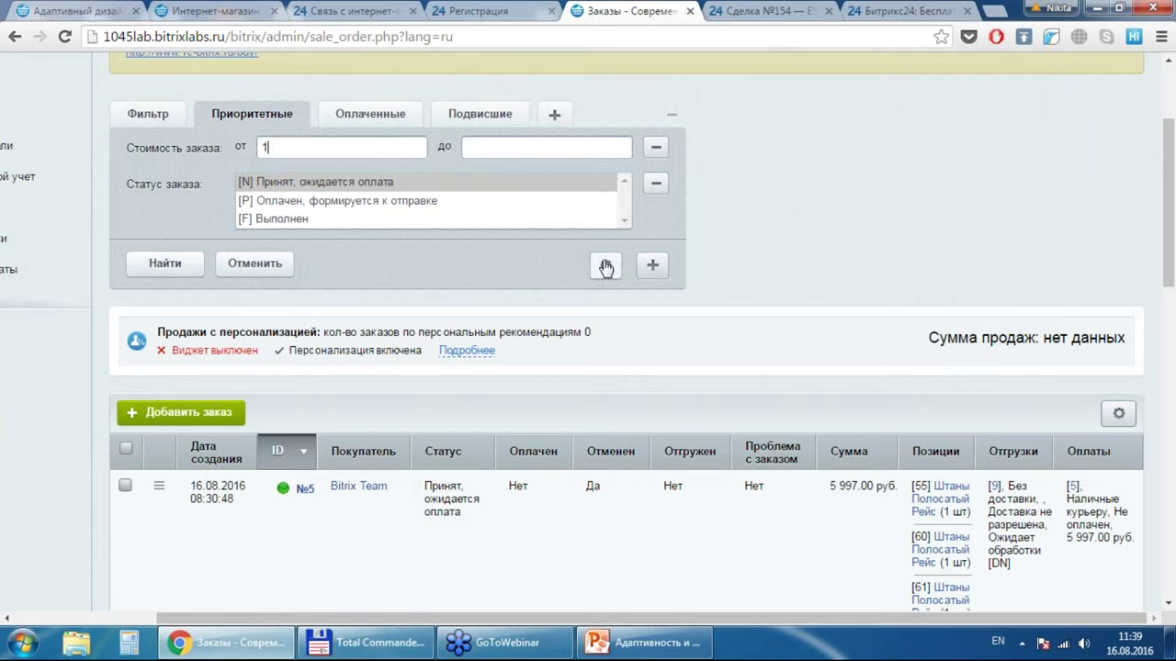
type("80000")
left_click(606, 266)
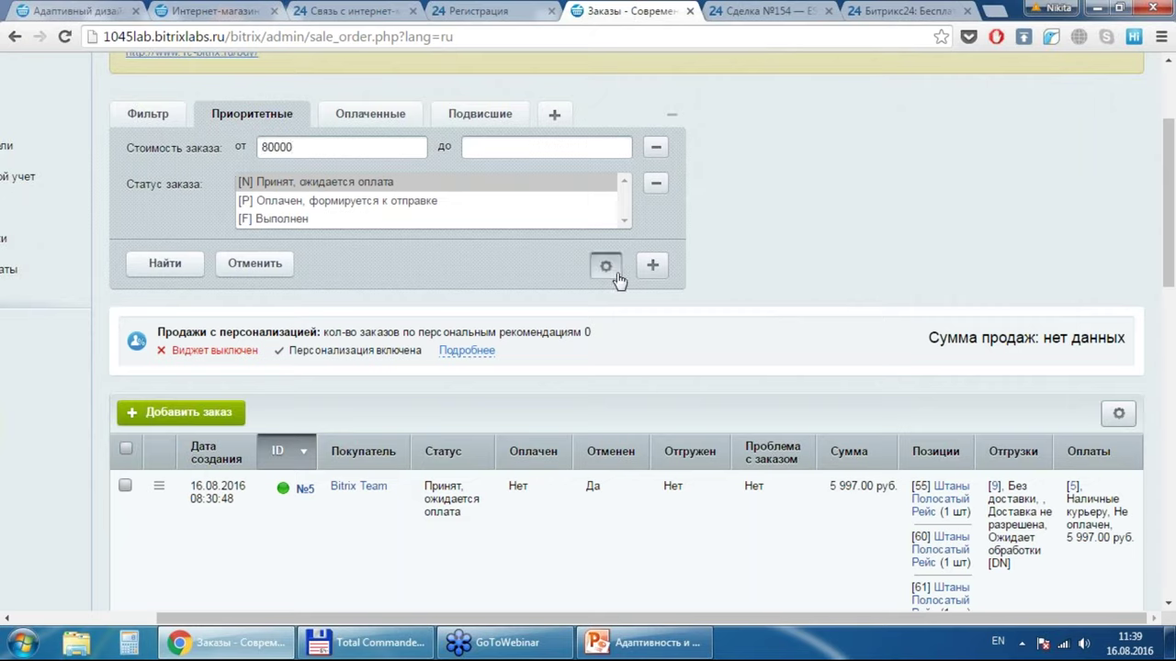
left_click(624, 307)
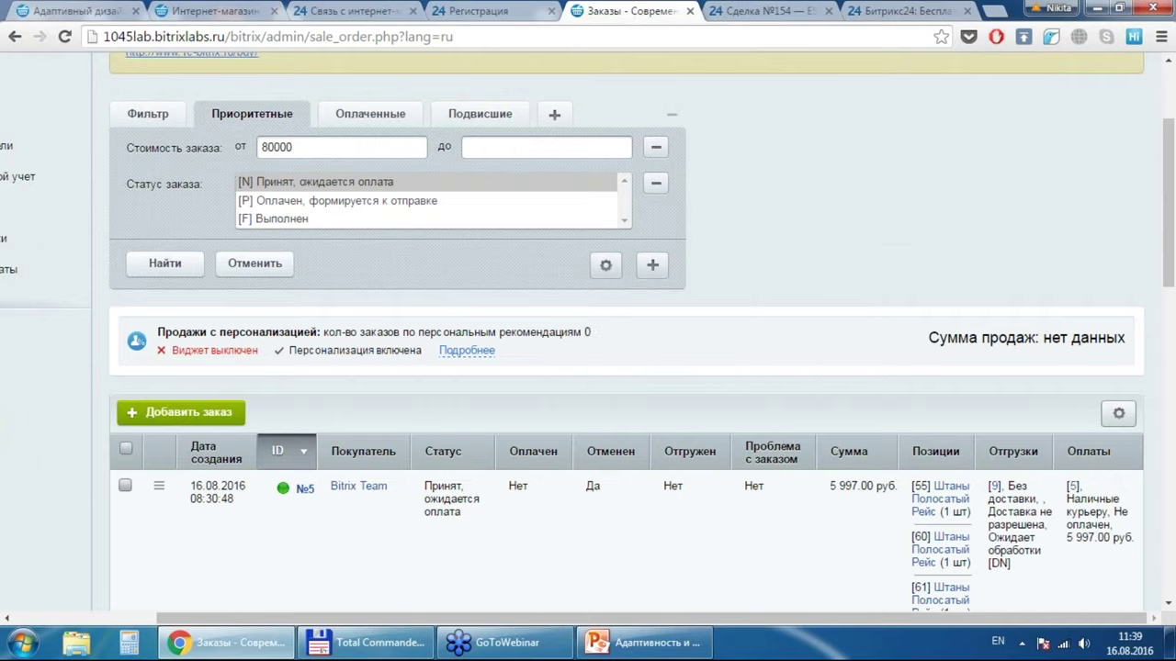
left_click(351, 121)
left_click(244, 127)
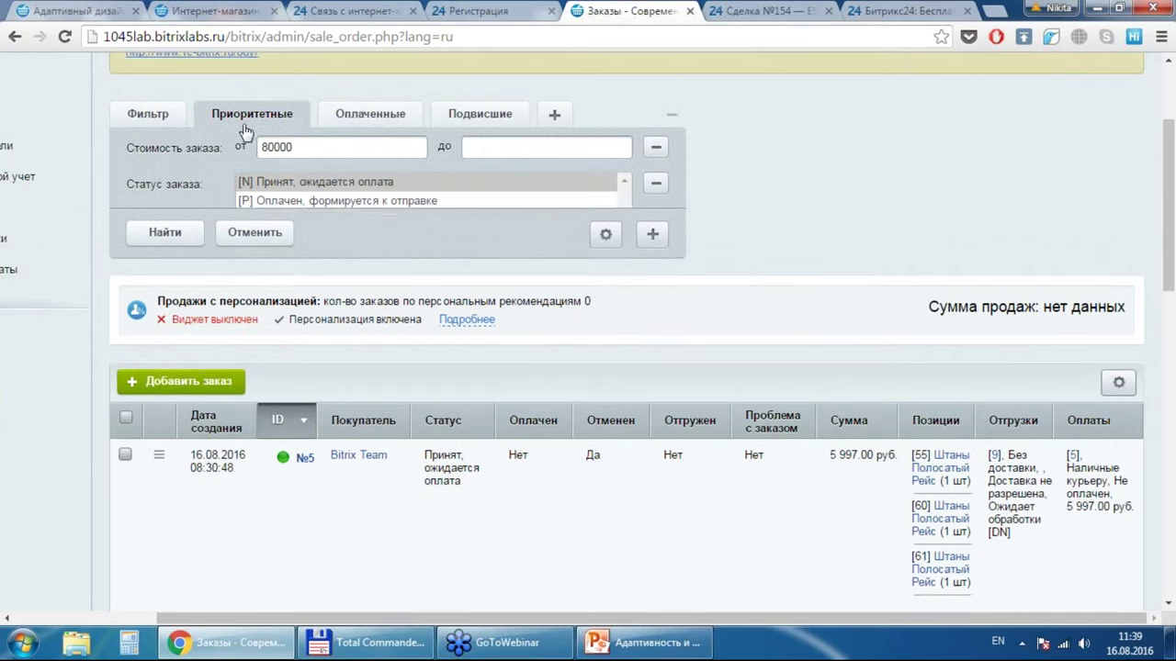
Step: Save the 80000 filter under the new name 'Очень Приоритетные'
left_click(605, 266)
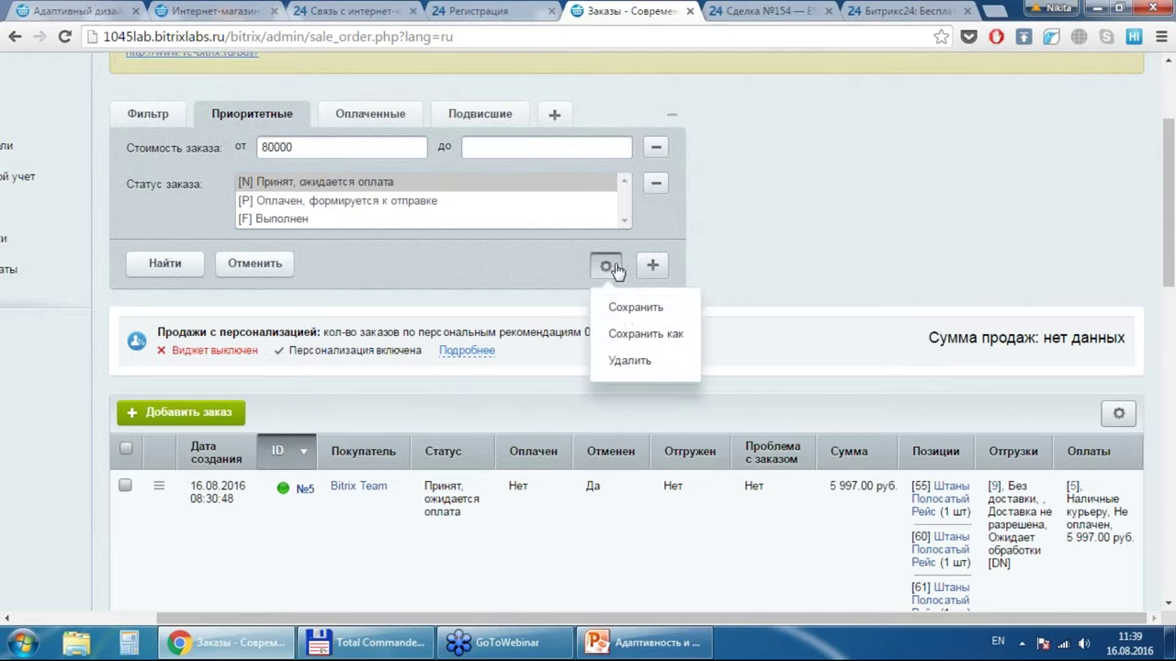
left_click(627, 335)
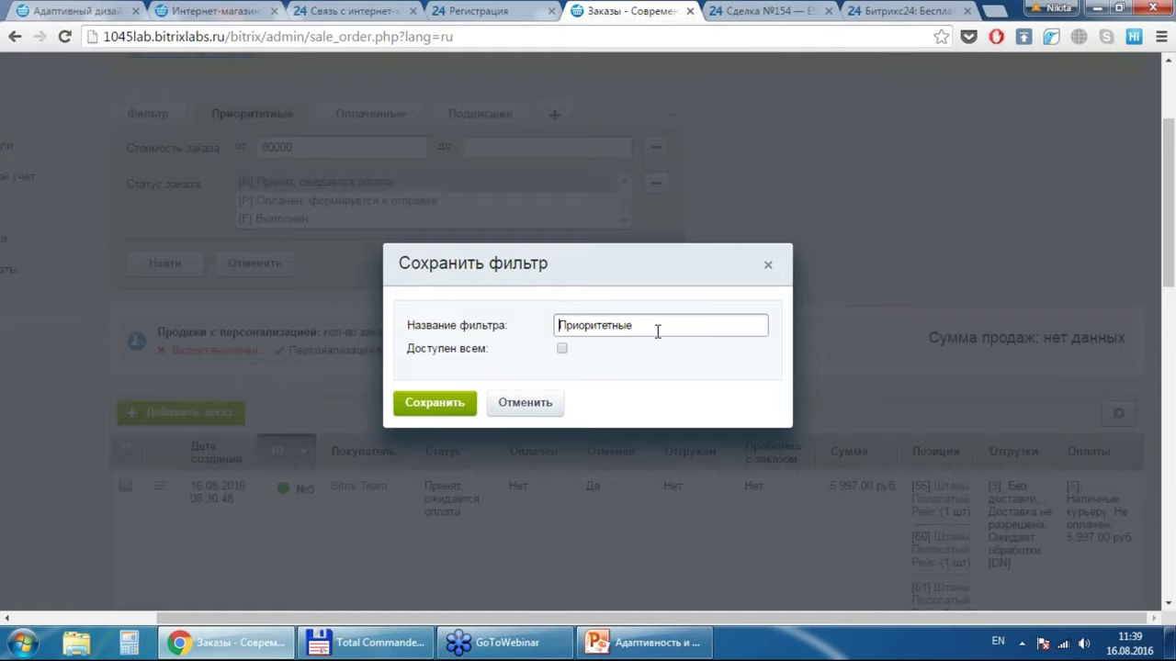
type("Jxtym")
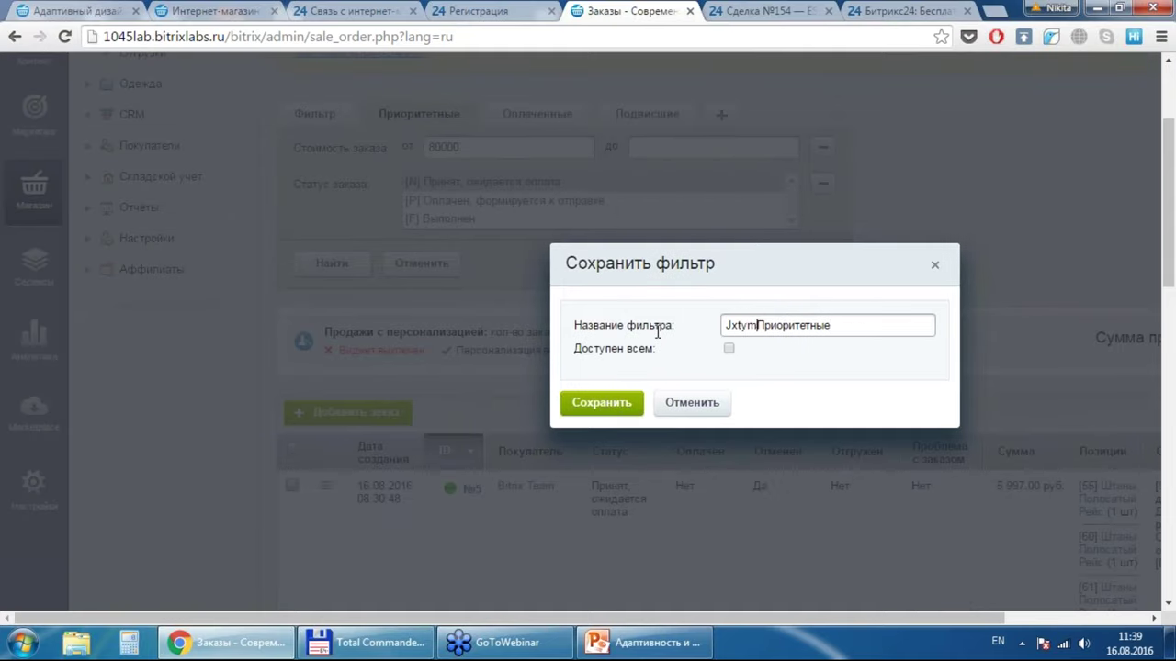
key("BackSpace")
key("BackSpace")
key("BackSpace")
key("BackSpace")
key("BackSpace")
key("BackSpace")
key("alt+shift")
type("Очень")
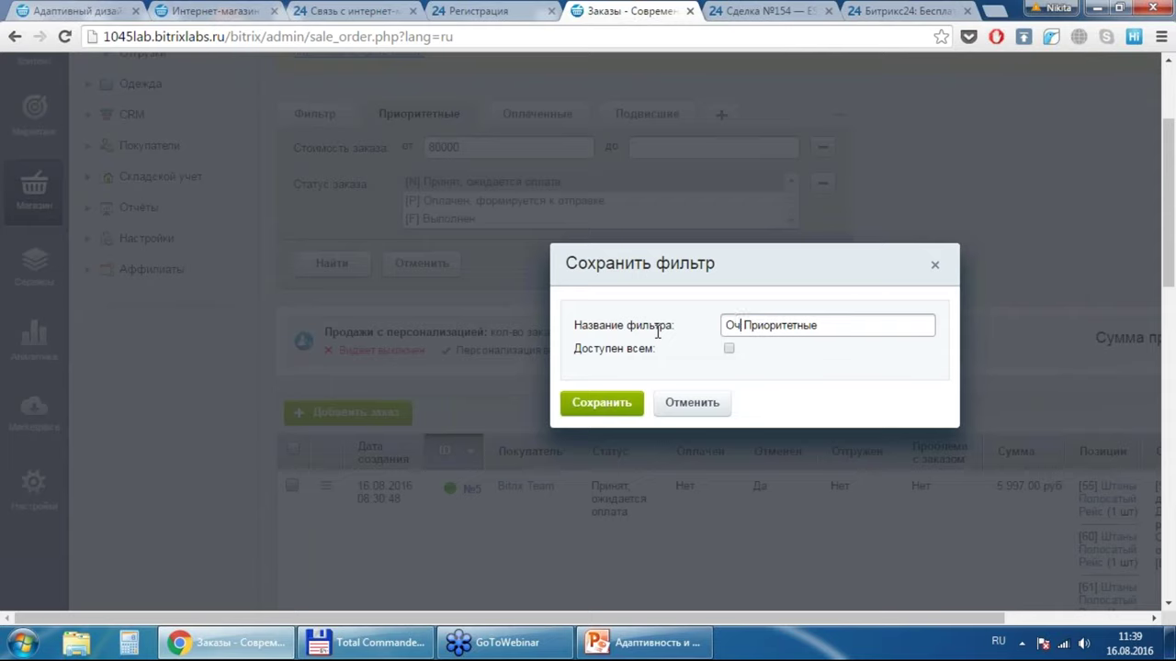
left_click(602, 402)
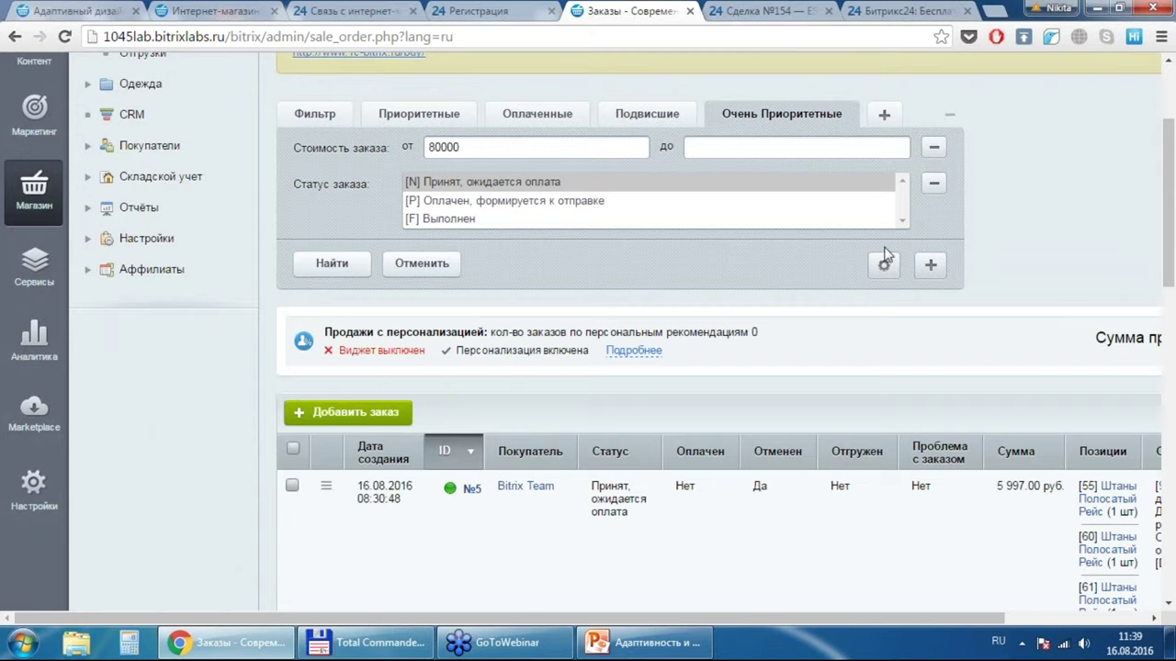
Step: Add a Сайт / Валюта condition set to RUB on the Фильтр tab and apply it
left_click(340, 121)
left_click(930, 342)
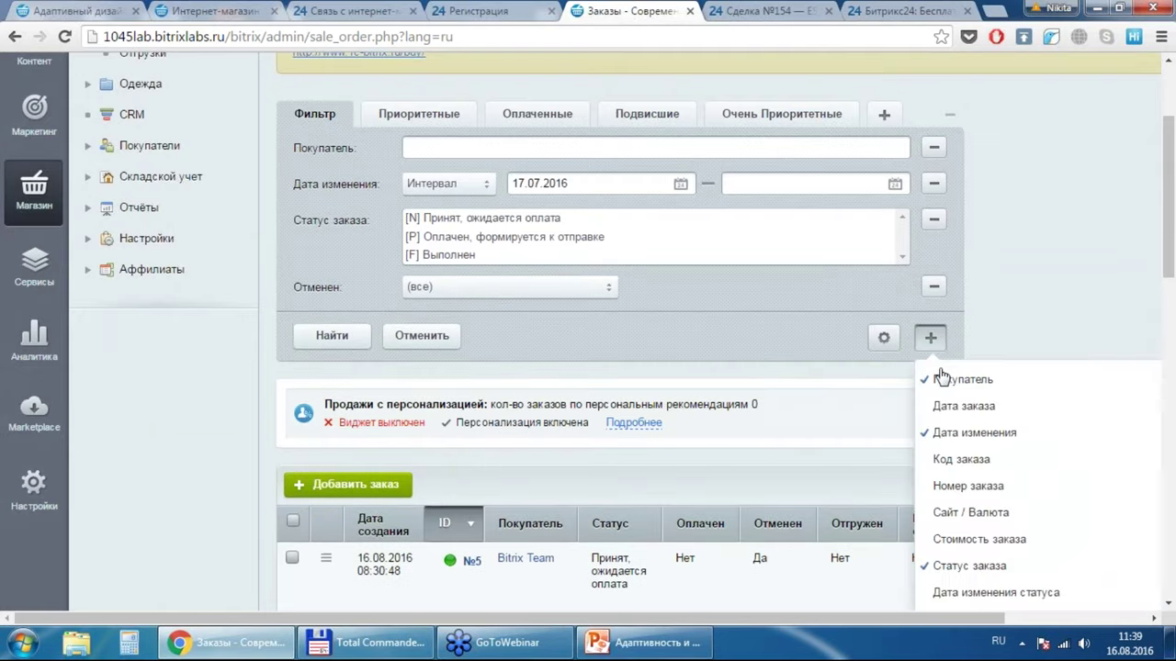
left_click(984, 512)
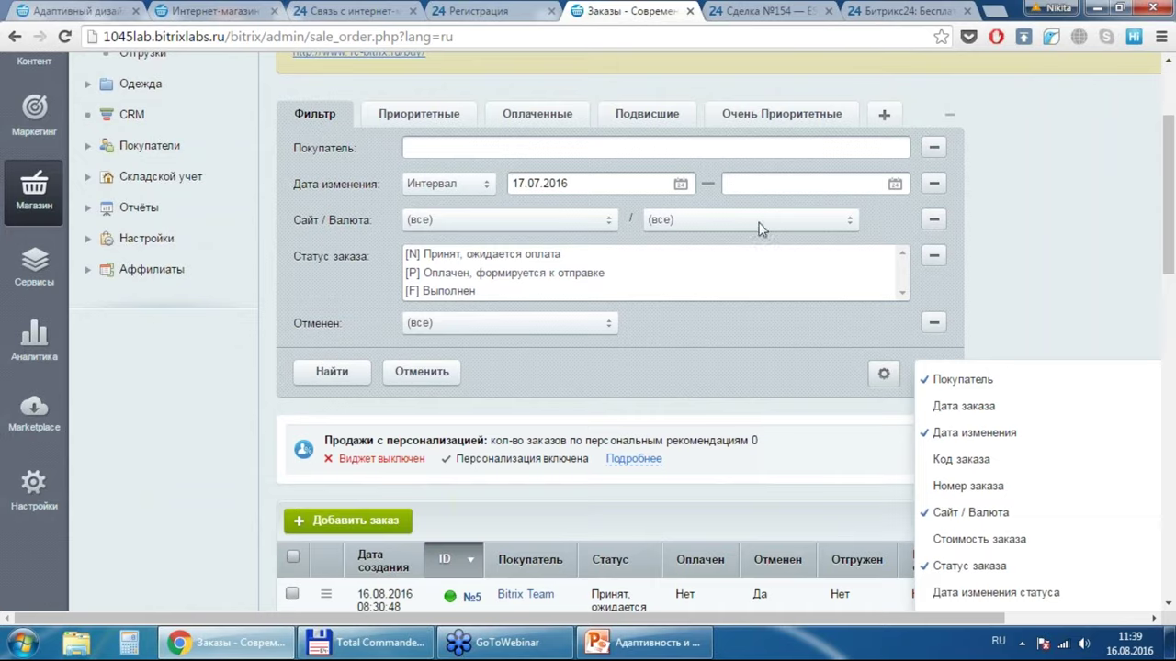
left_click(761, 225)
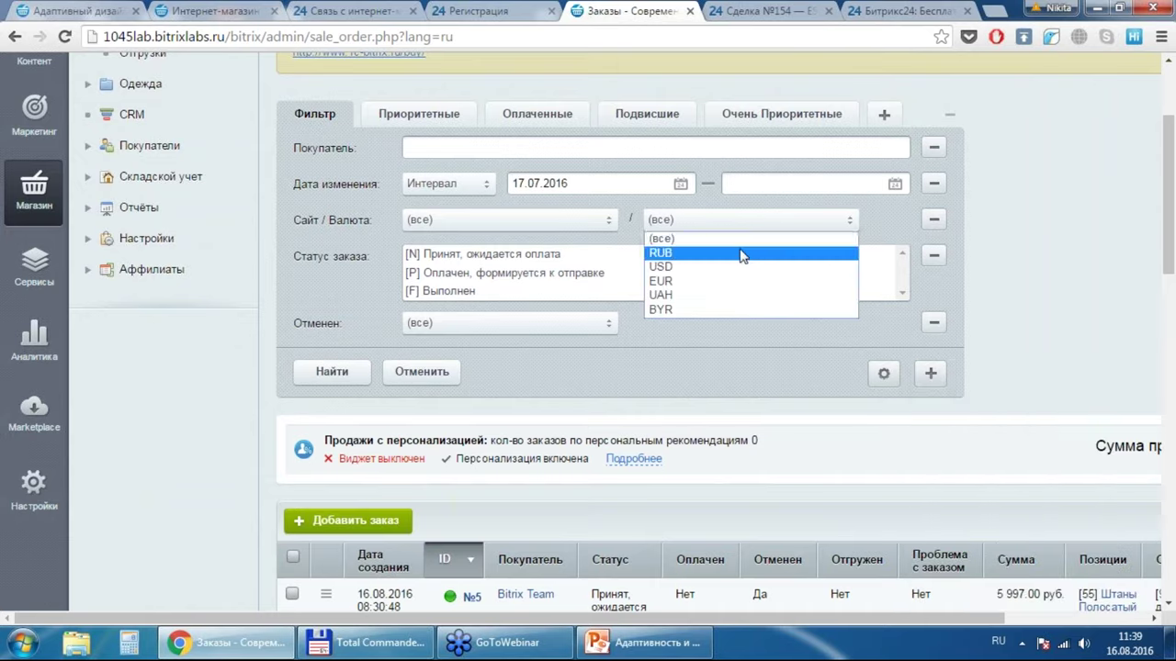
left_click(743, 253)
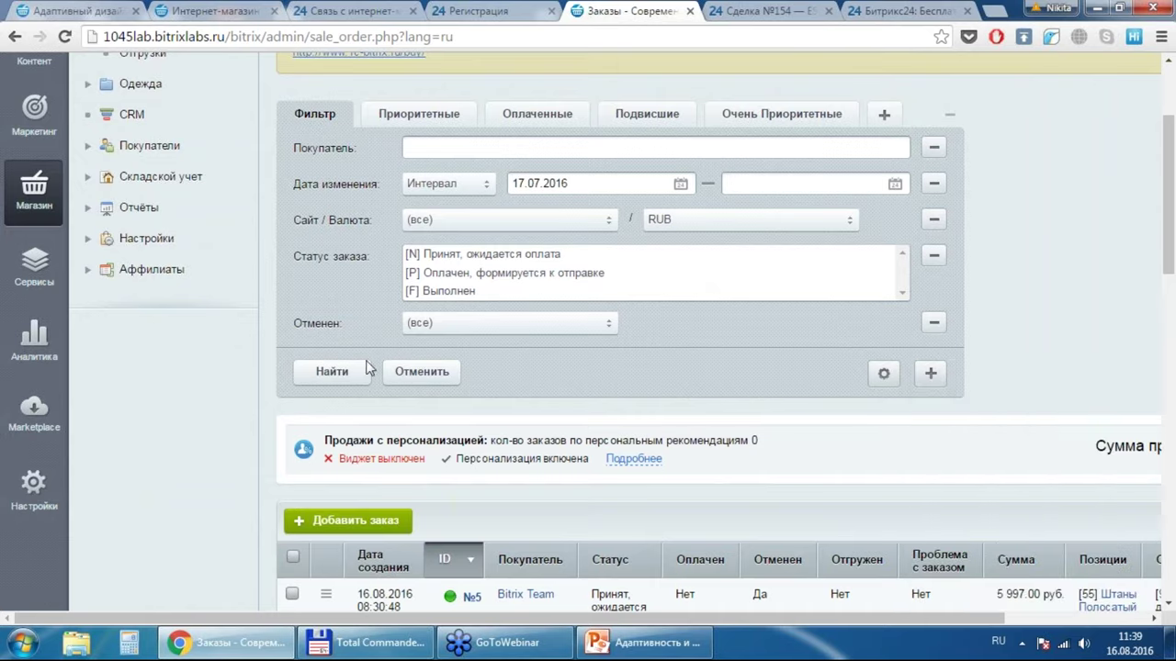
left_click(331, 371)
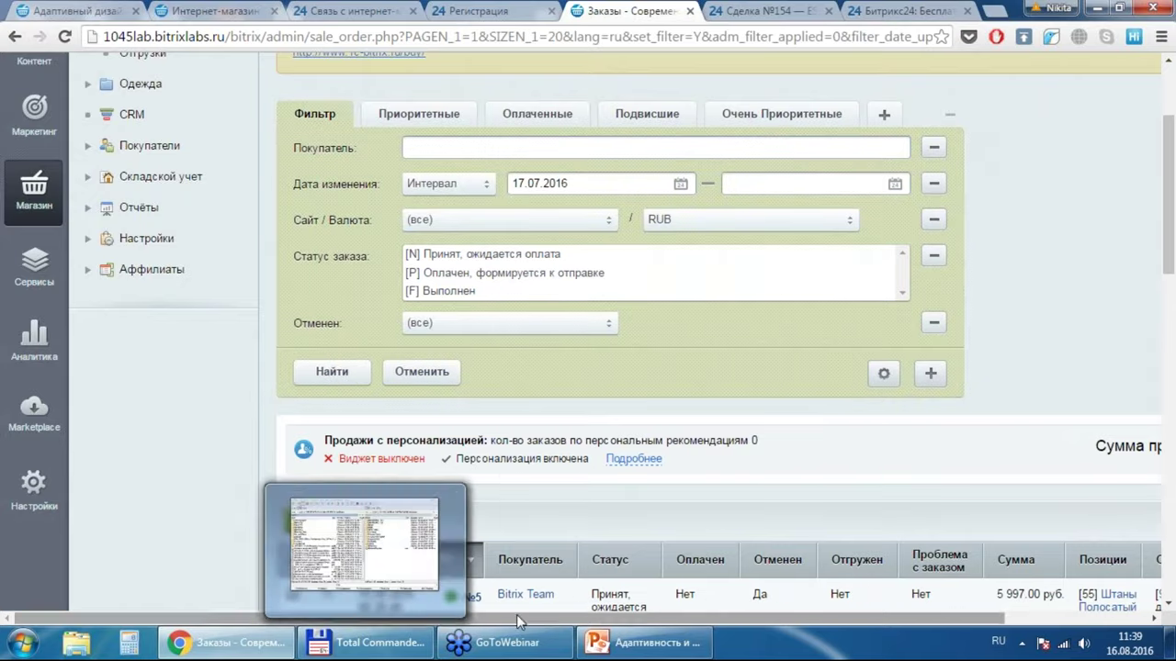
Step: Collapse the admin sidebar to widen the orders list
left_click_drag(519, 615, 684, 619)
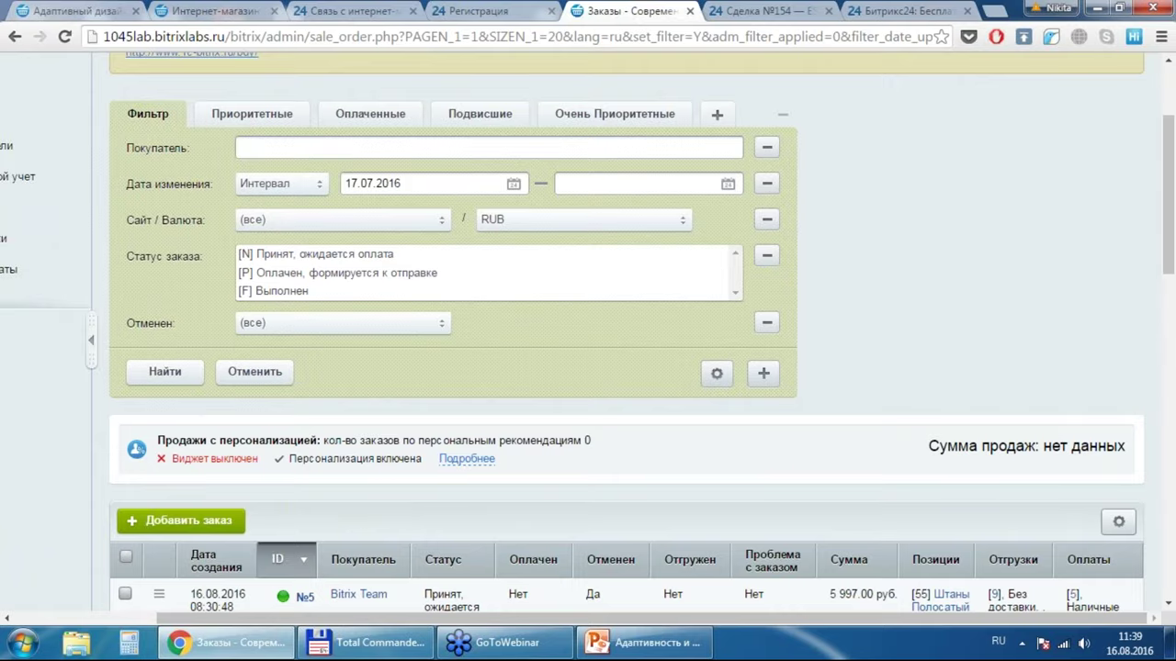
left_click(91, 340)
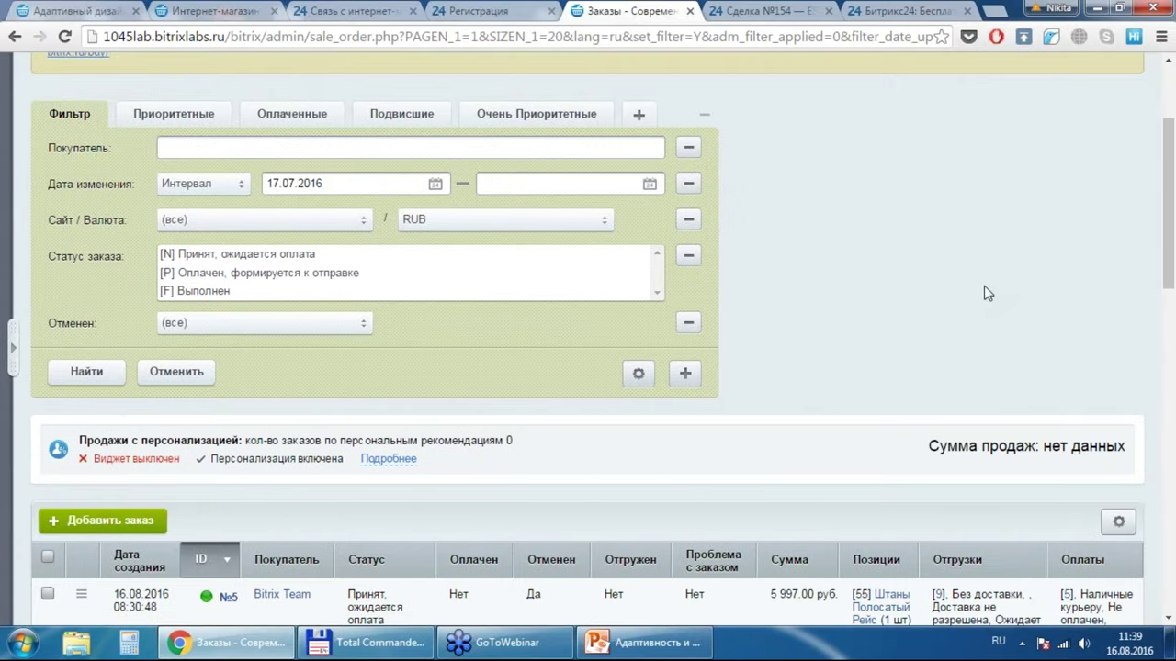
scroll(987, 292, "down", 4)
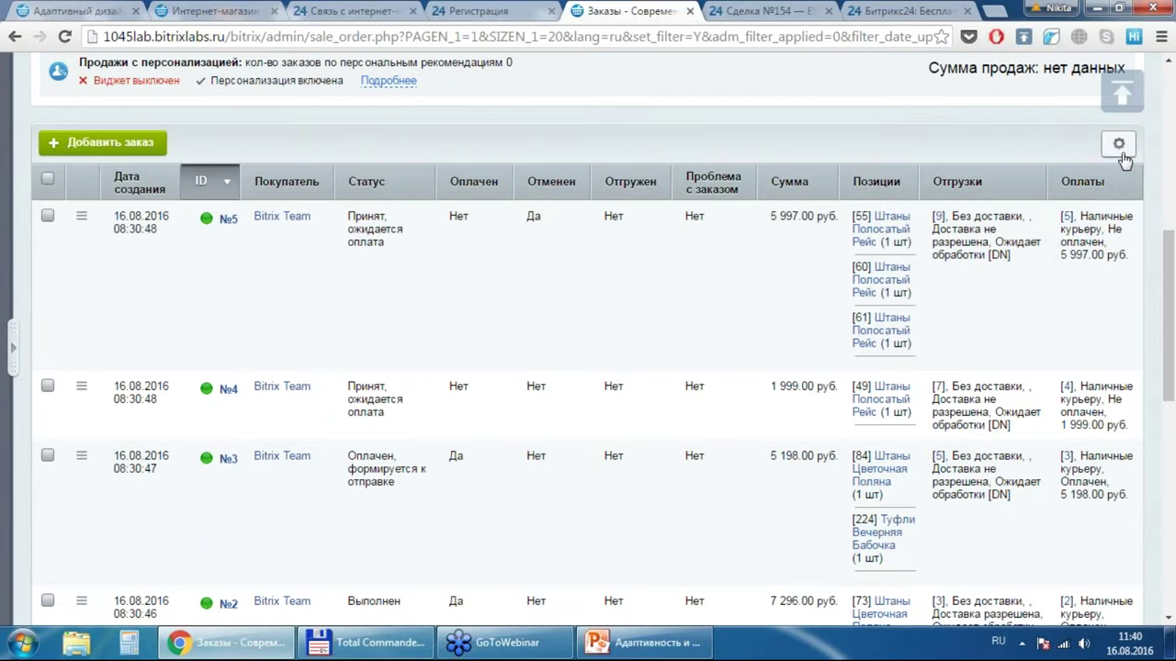
Step: Add the Доставка разреш. column to the orders table's shown columns and save
left_click(1121, 152)
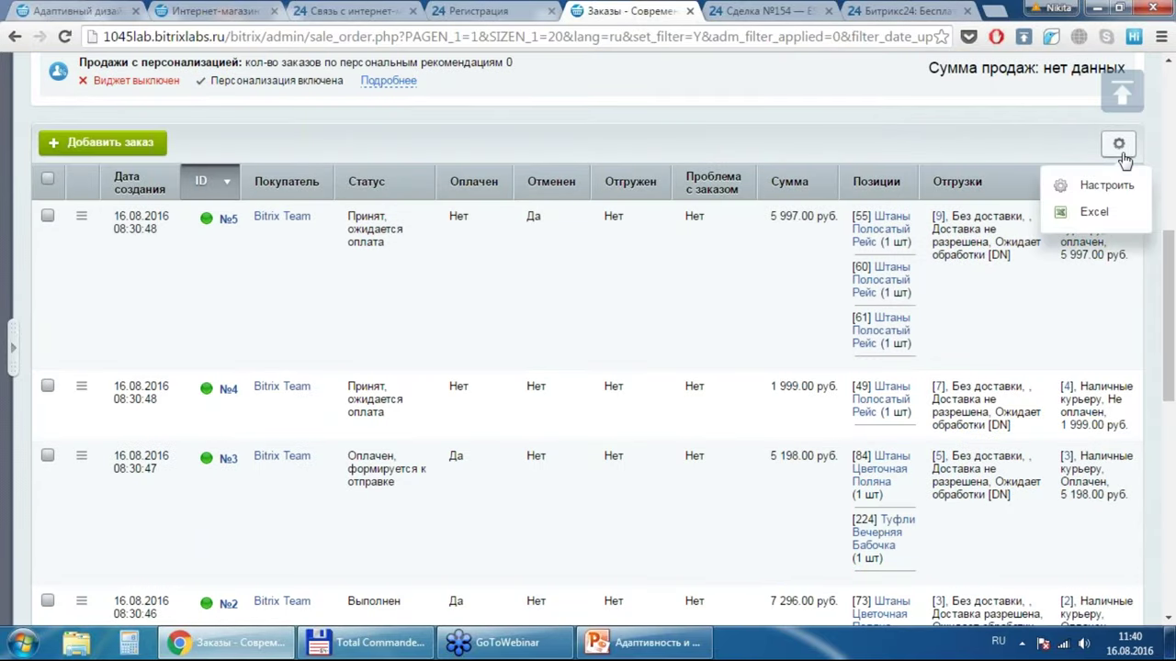
left_click(1101, 197)
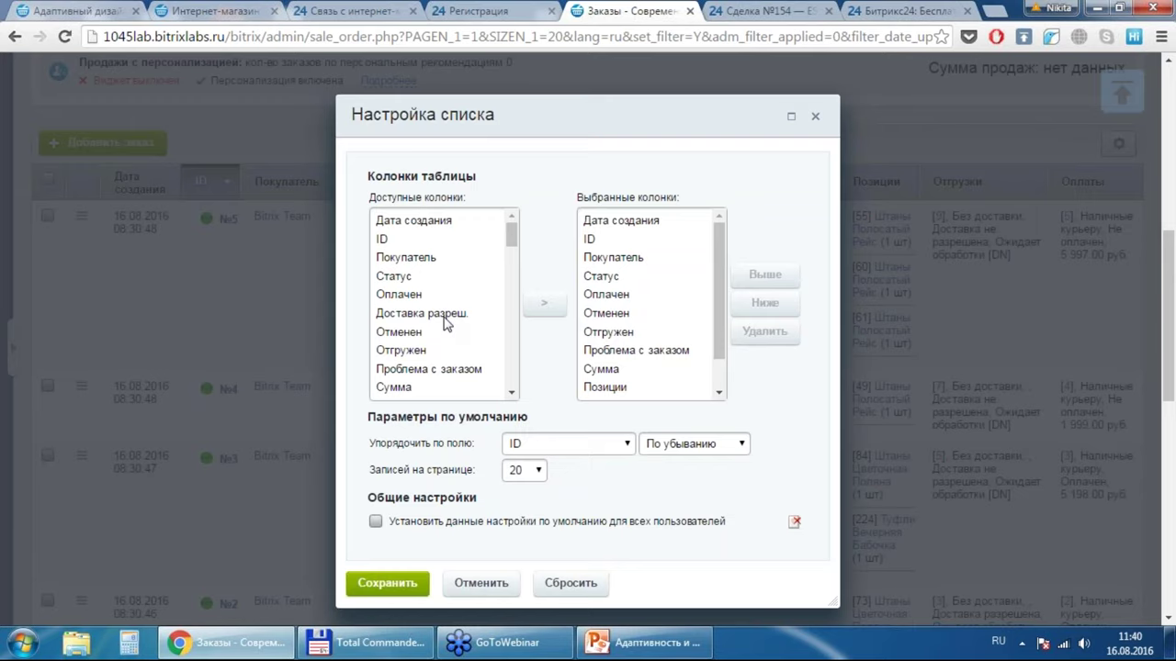
left_click(446, 322)
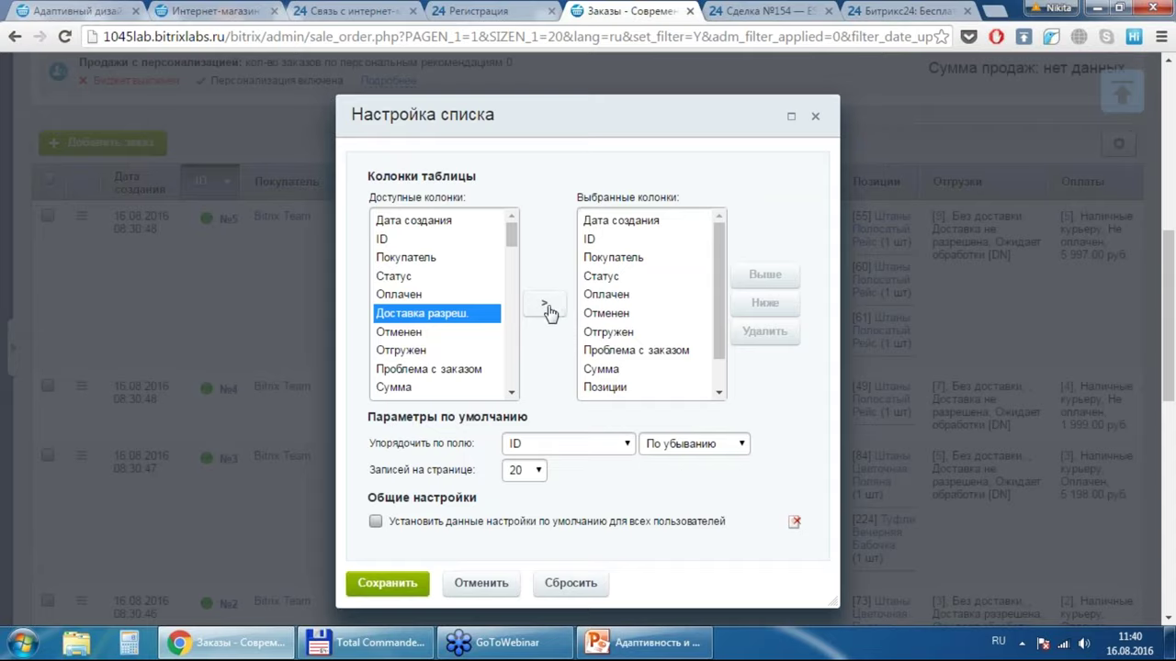
left_click(544, 307)
left_click(410, 584)
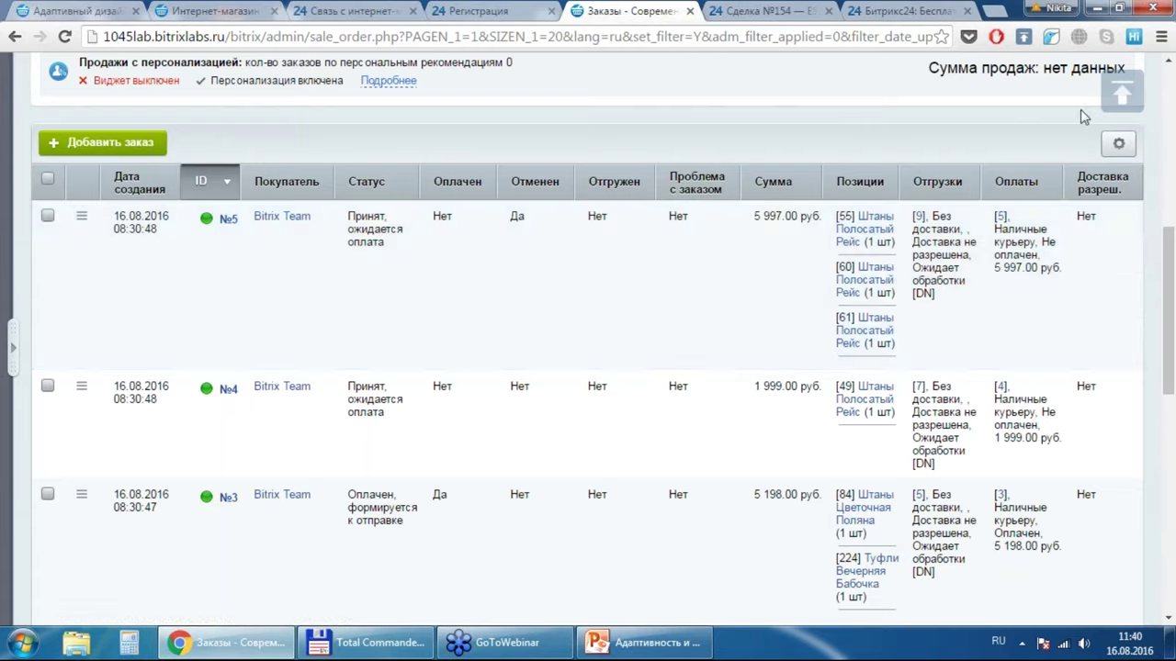
Step: Open order №5, go to its Отгрузка section and start a Новая отгрузка
left_click(228, 219)
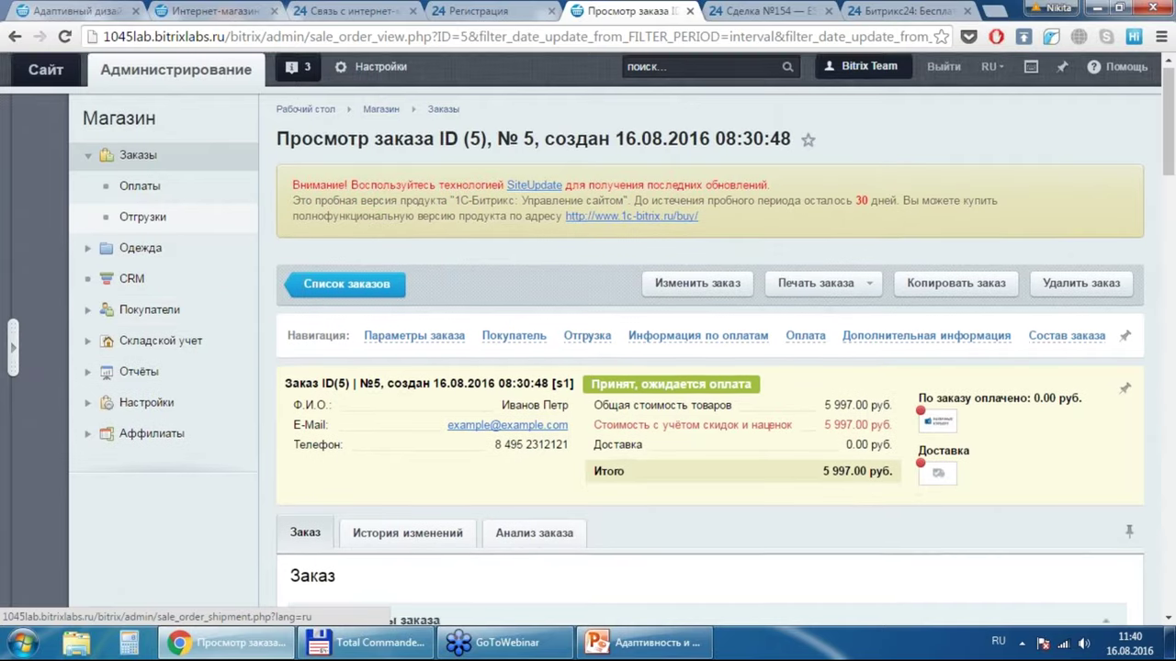
scroll(147, 221, "down", 2)
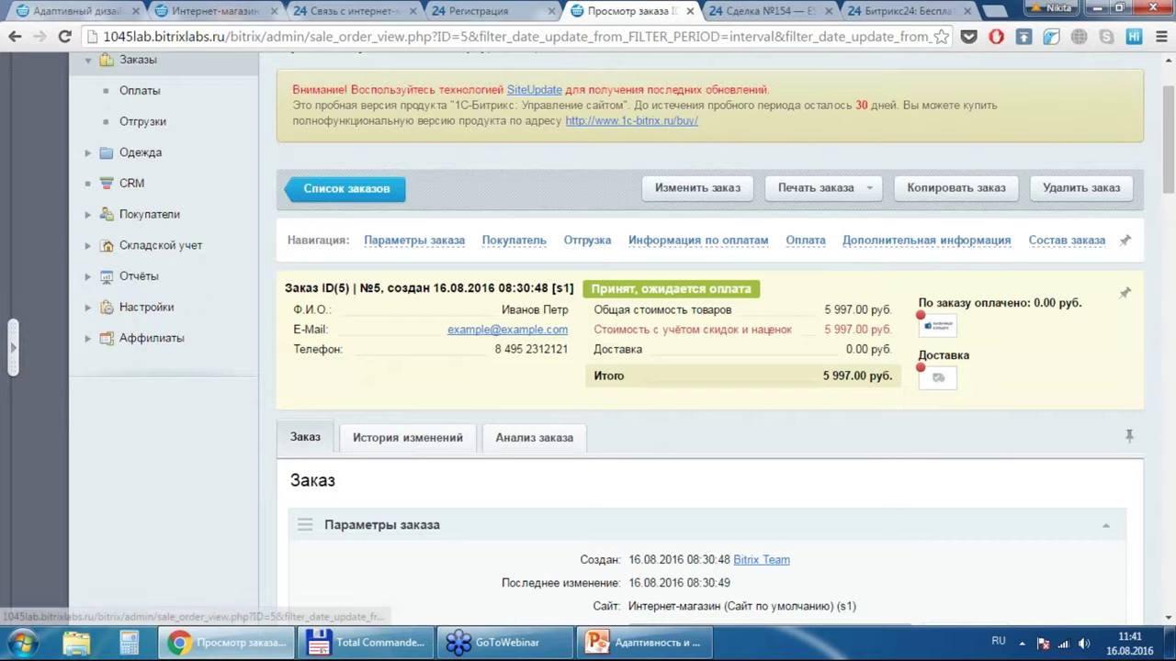
left_click(587, 240)
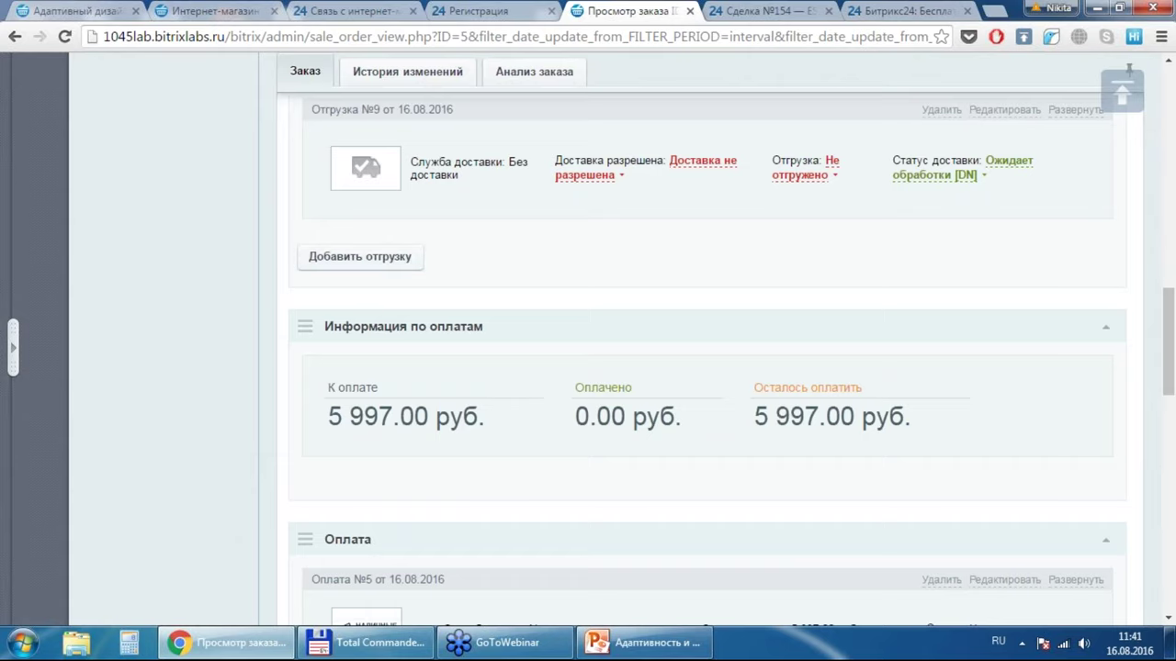
left_click(360, 257)
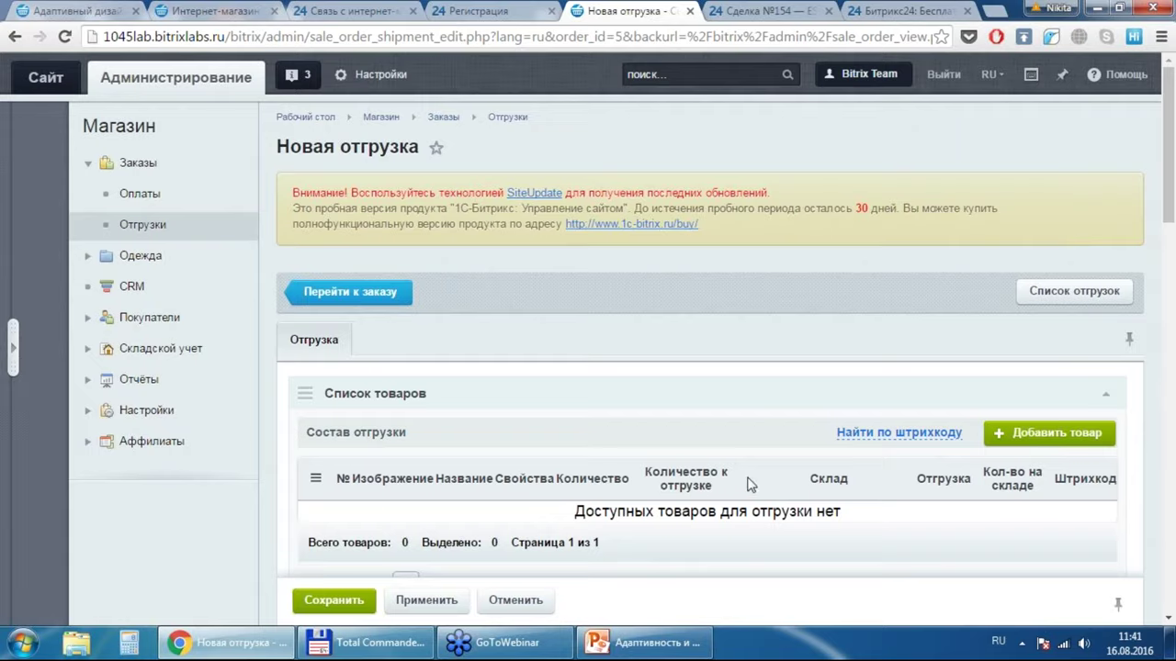
Step: Go from the new shipment back to order №5 and switch it to Изменить заказ
left_click(1170, 395)
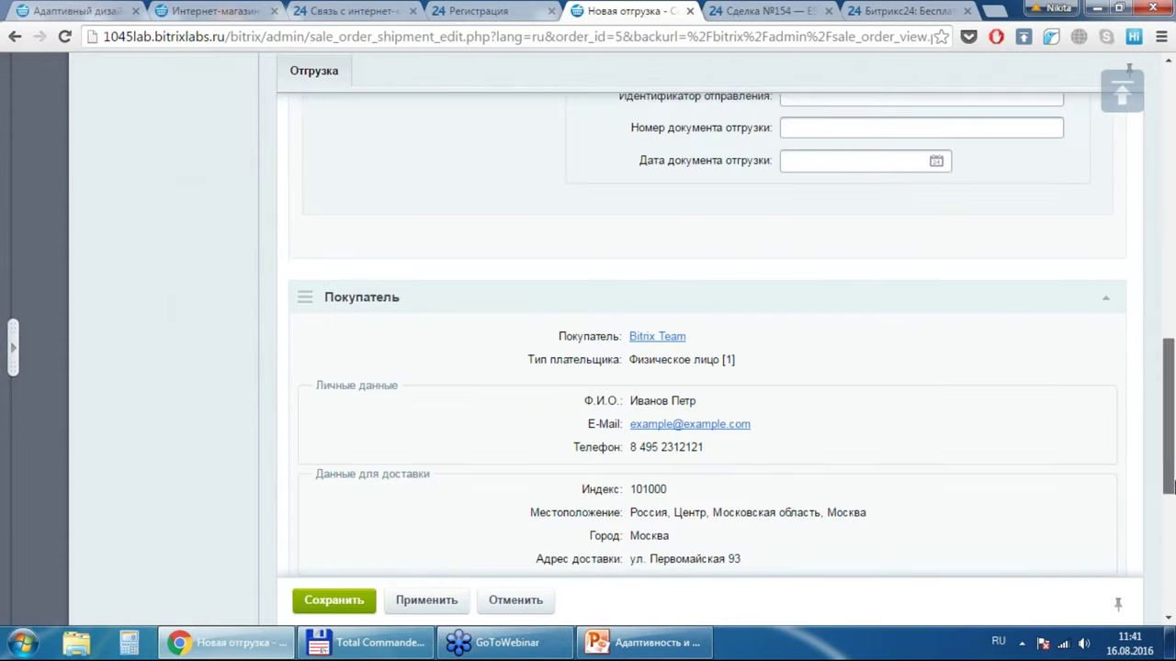
left_click_drag(1169, 487, 1169, 213)
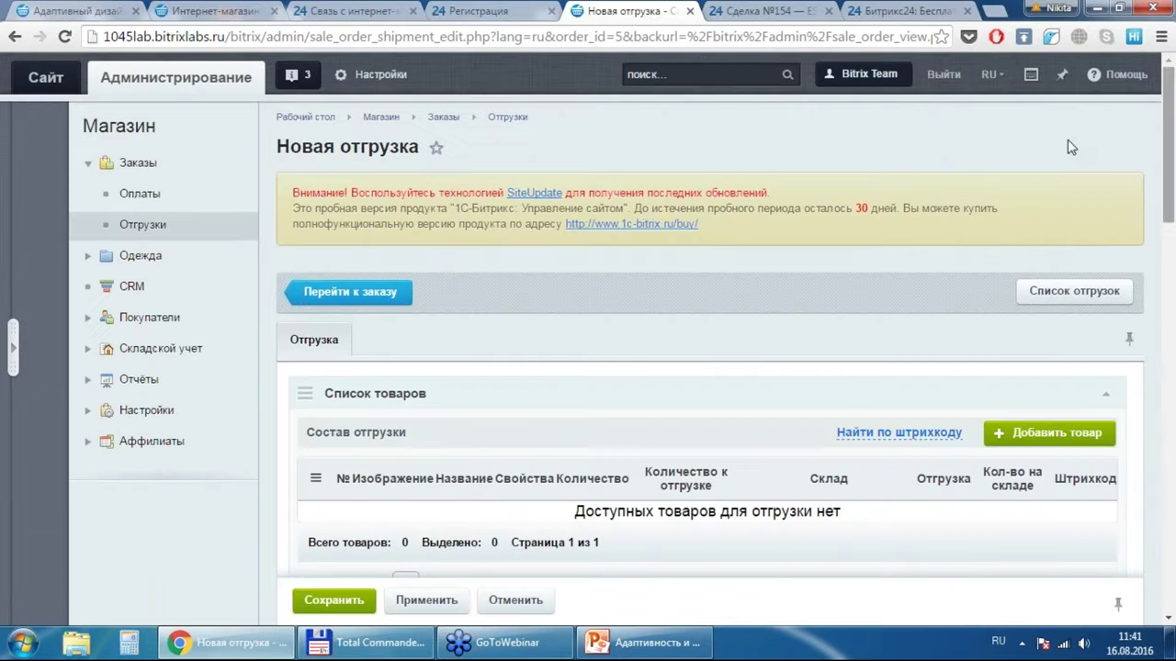
left_click(332, 287)
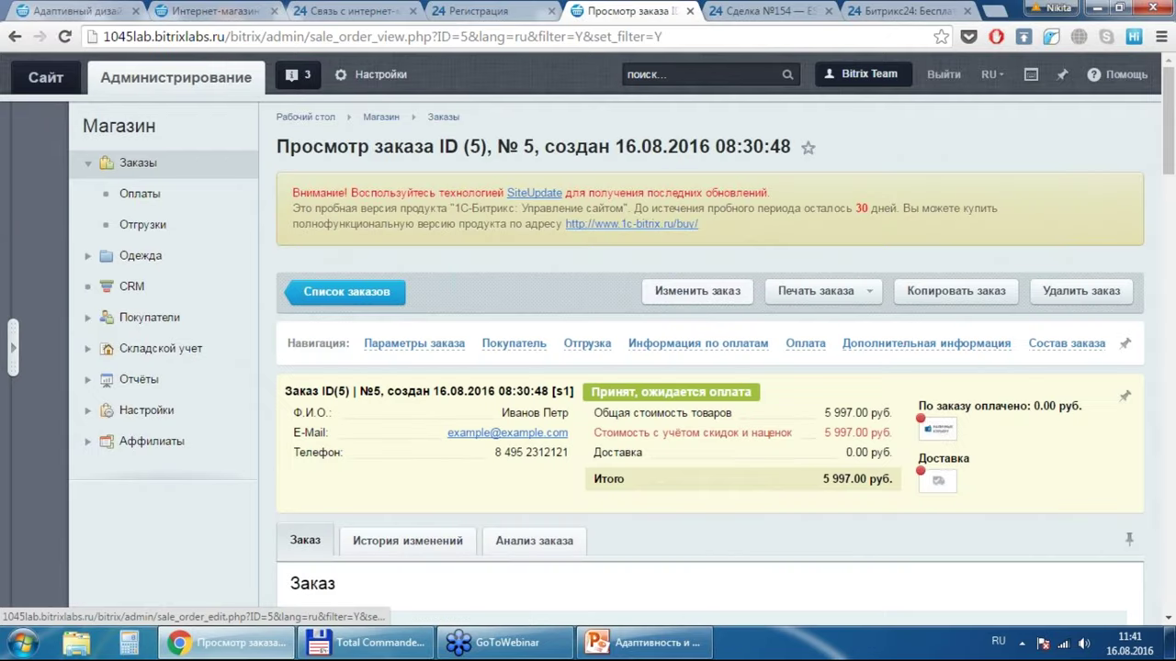
left_click(697, 290)
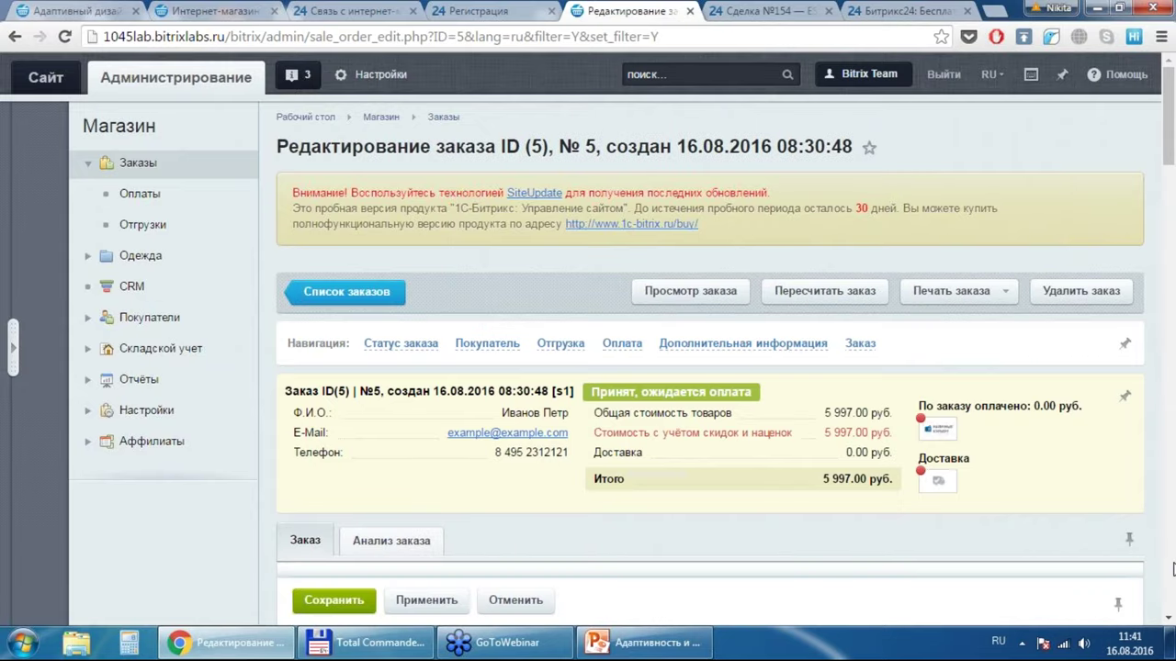
Step: Set the first Штаны Полосатый Рейс item to quantity 10 and size S
scroll(1173, 569, "down", 5)
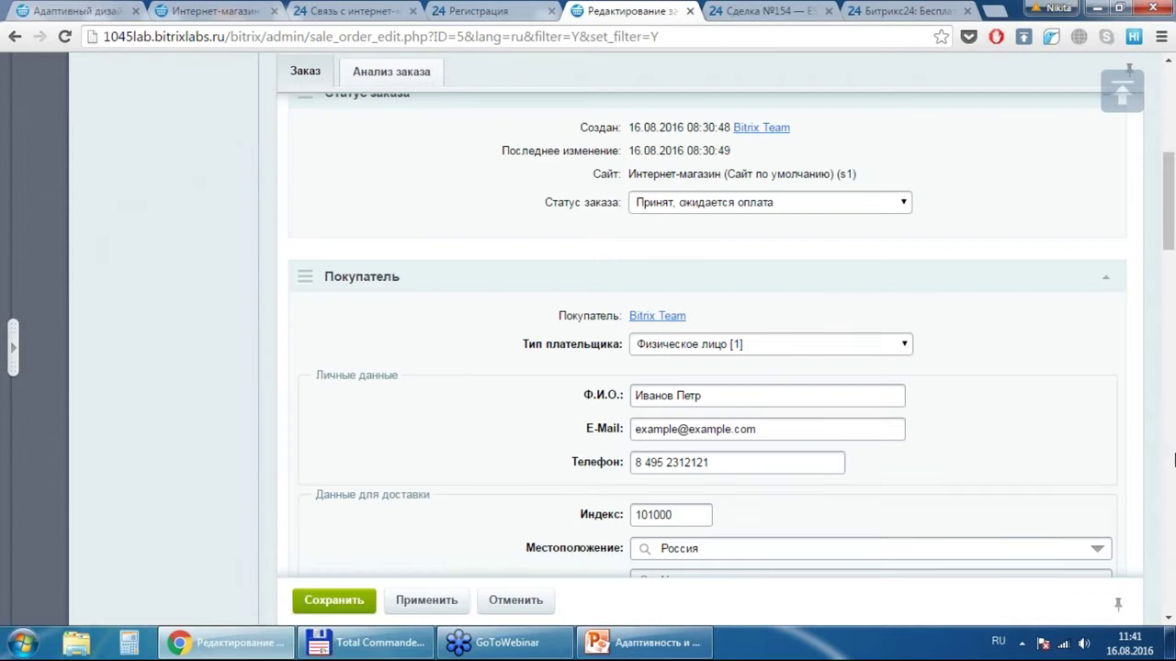
scroll(1173, 459, "down", 12)
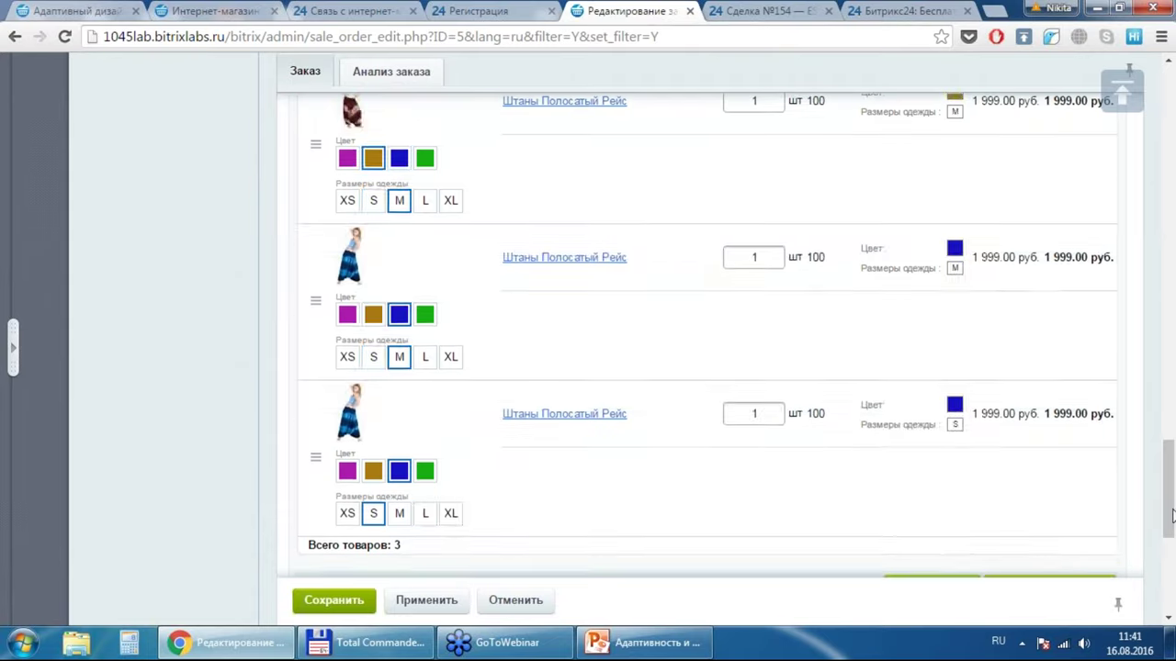
scroll(1172, 516, "down", 3)
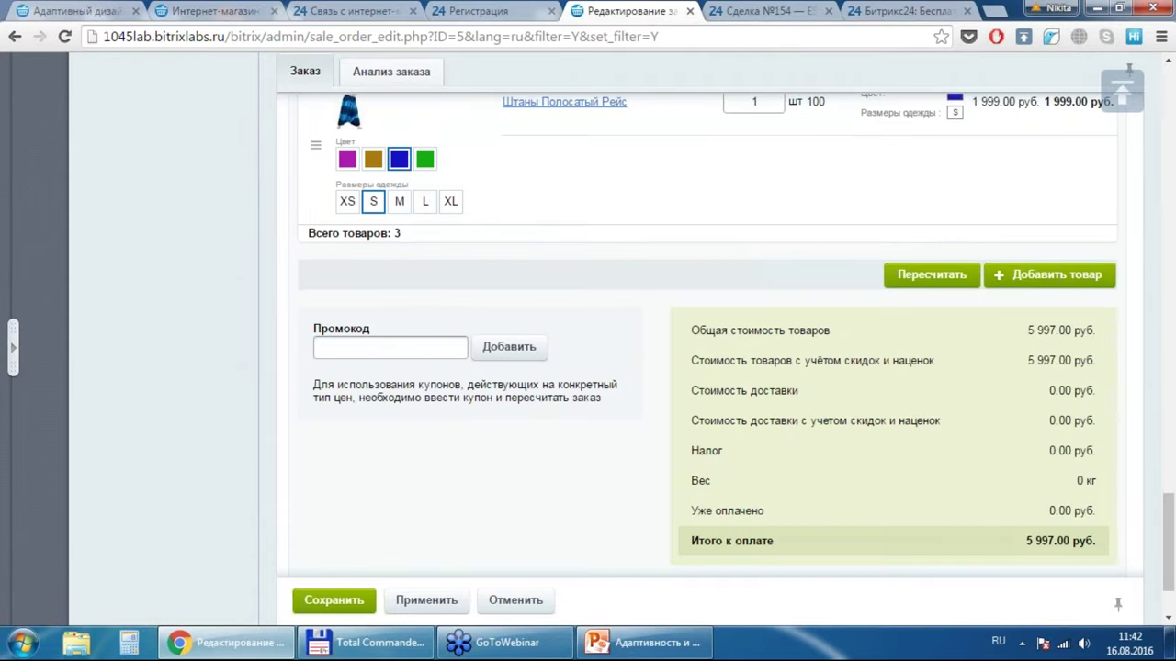
scroll(707, 337, "up", 4)
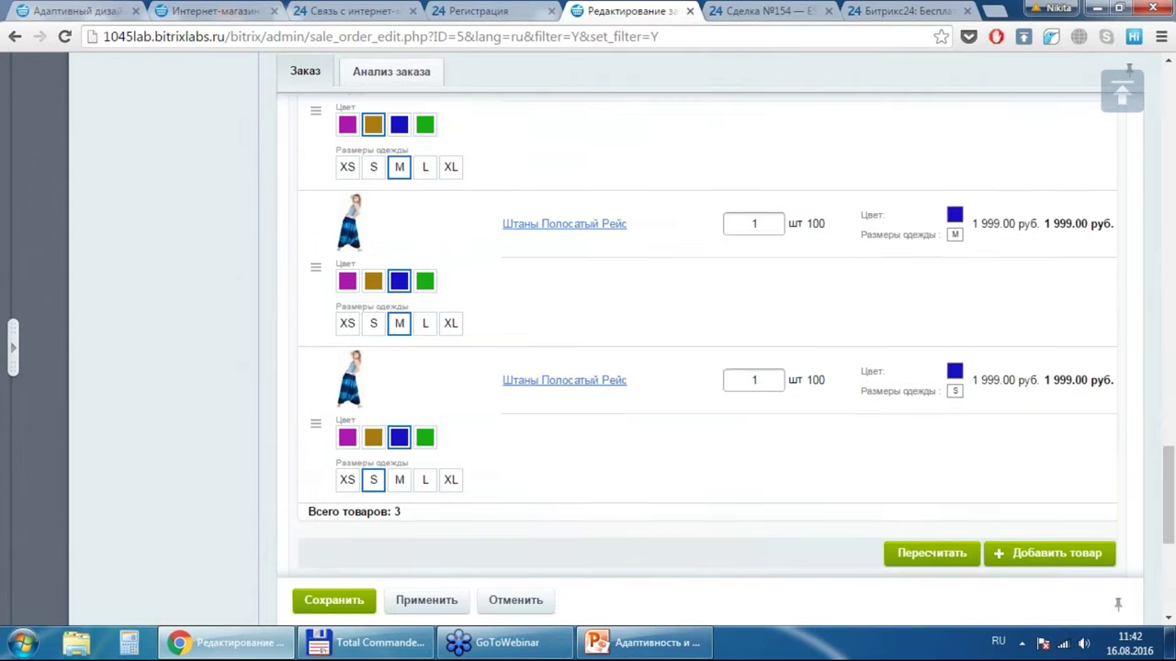
scroll(707, 336, "up", 1)
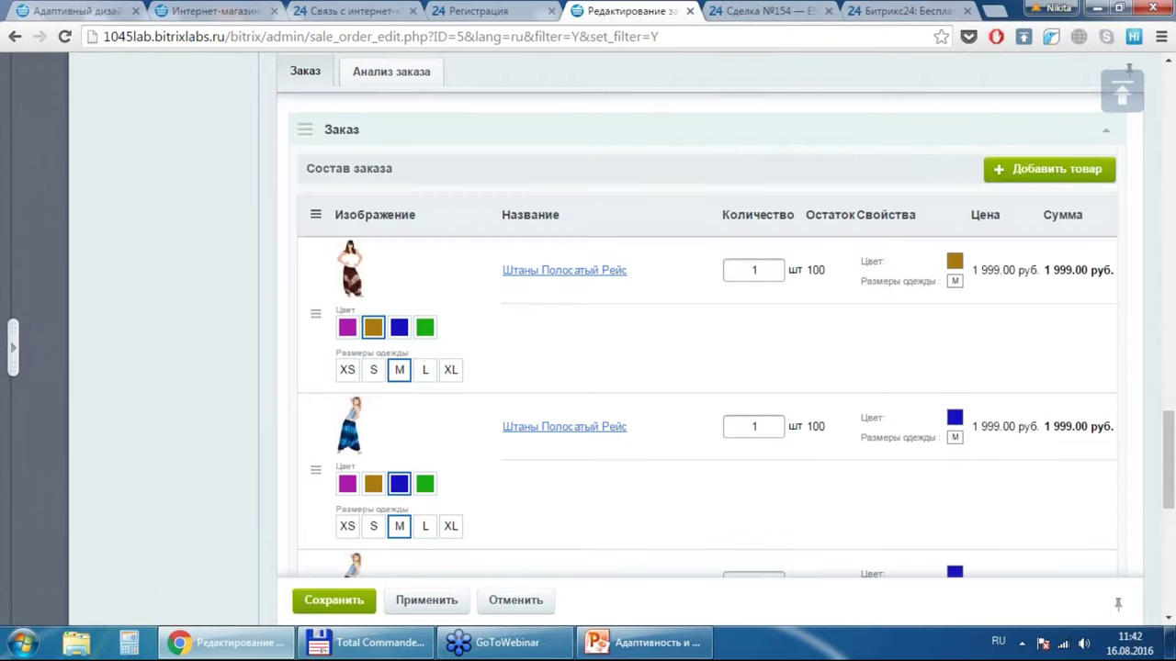
left_click(761, 267)
type("0")
left_click(373, 369)
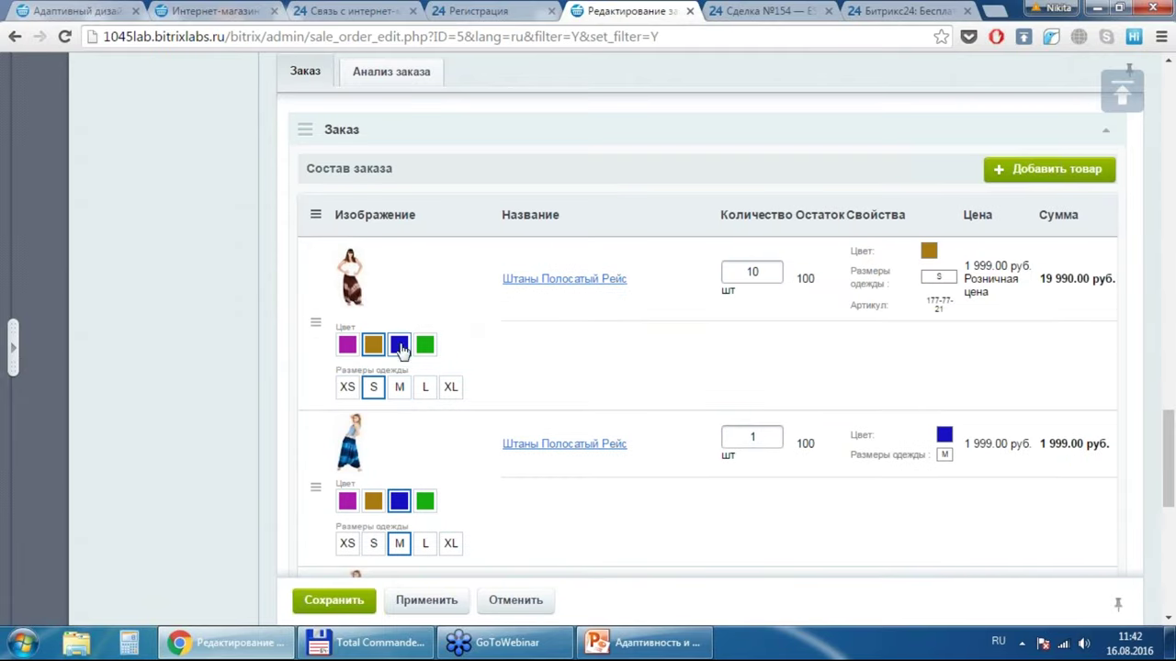
Step: Make the first item green, dismissing the duplicate prompt, and recalculate to 23 988.00 руб
left_click(398, 345)
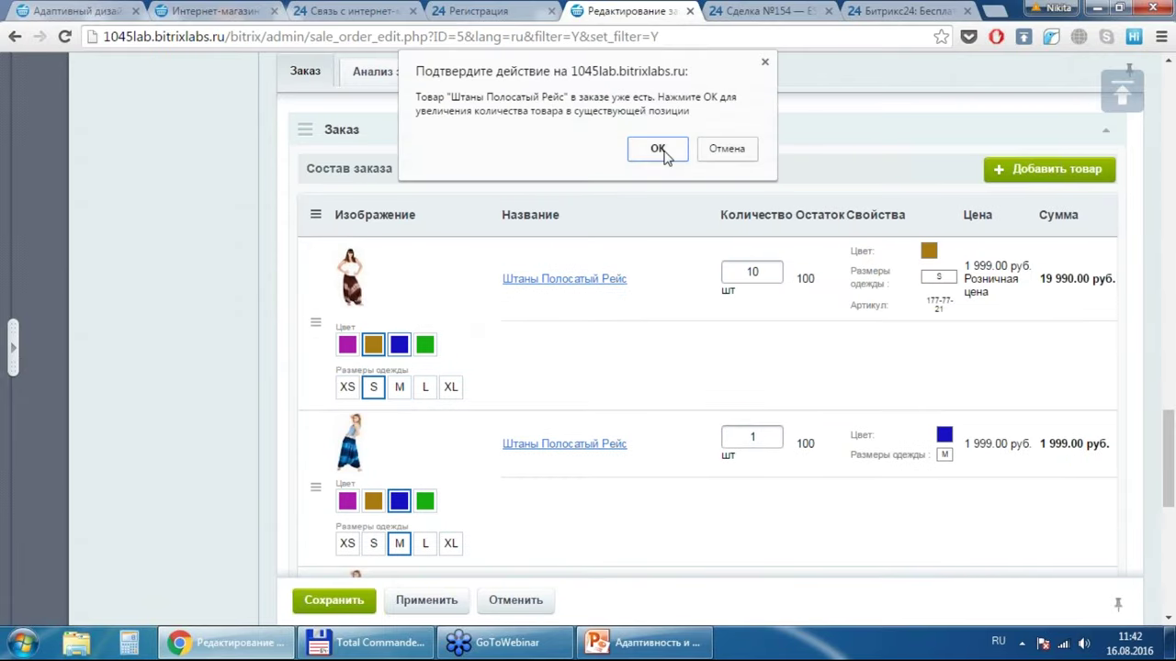
left_click(737, 147)
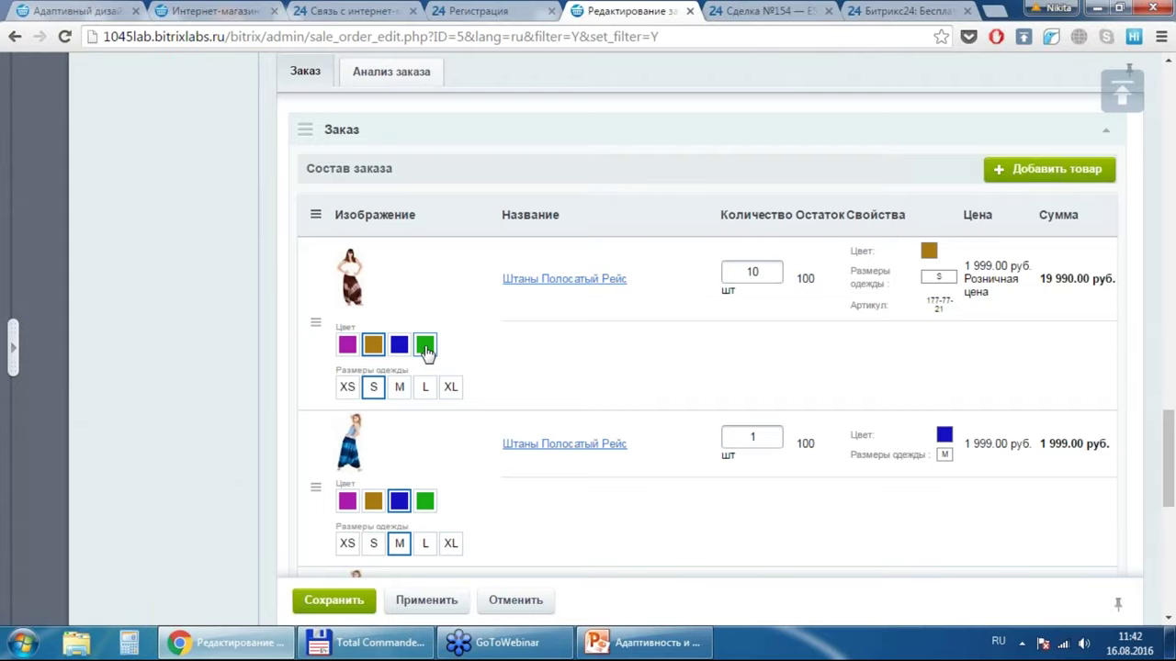
left_click(425, 347)
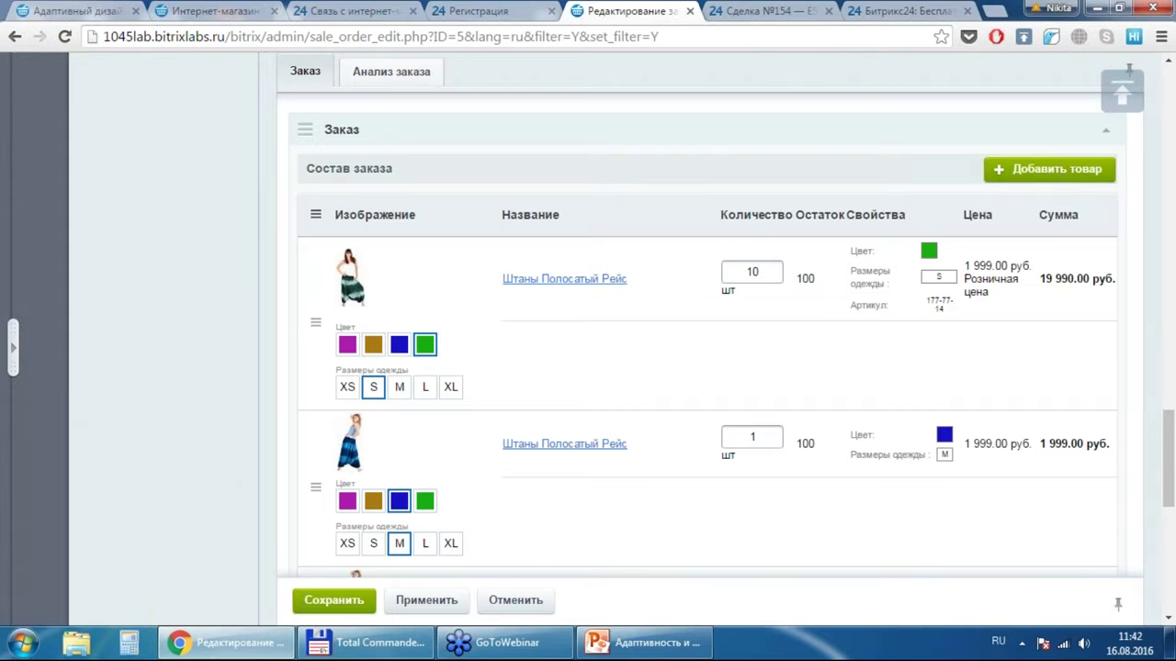
scroll(707, 336, "down", 3)
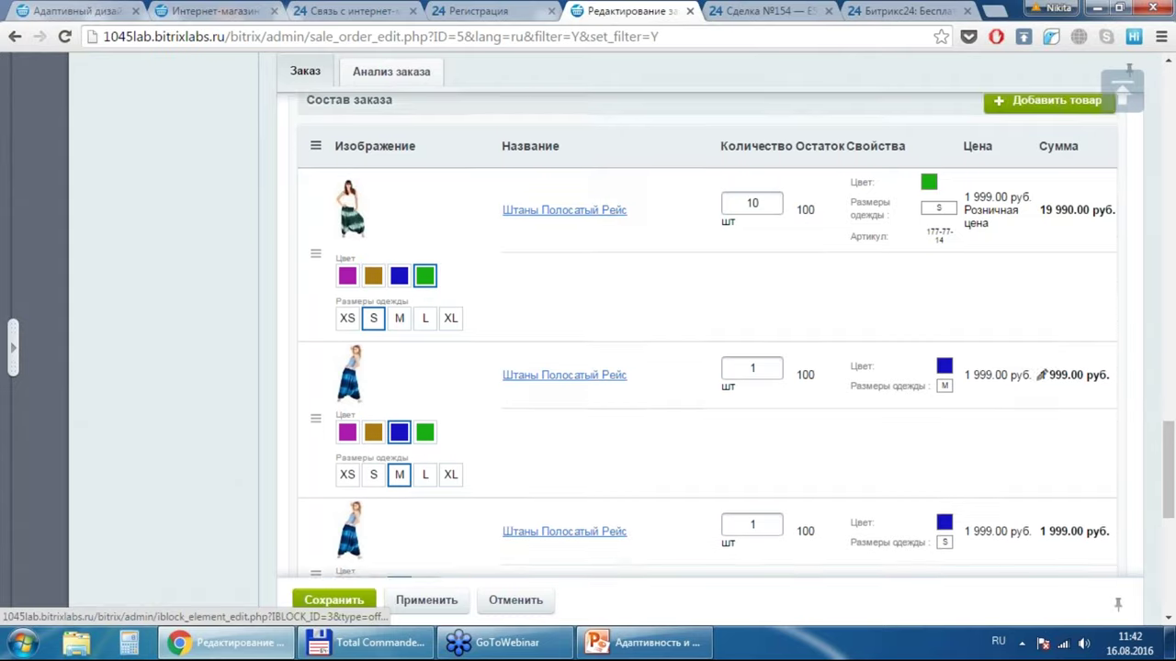
scroll(735, 335, "down", 1)
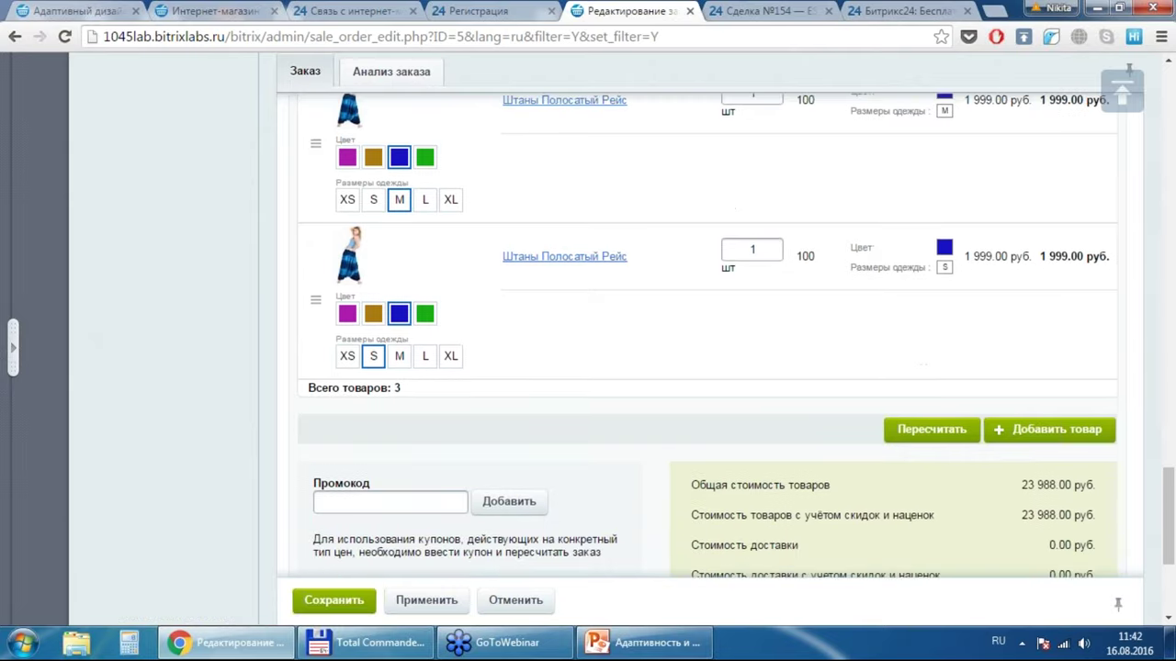
left_click(931, 432)
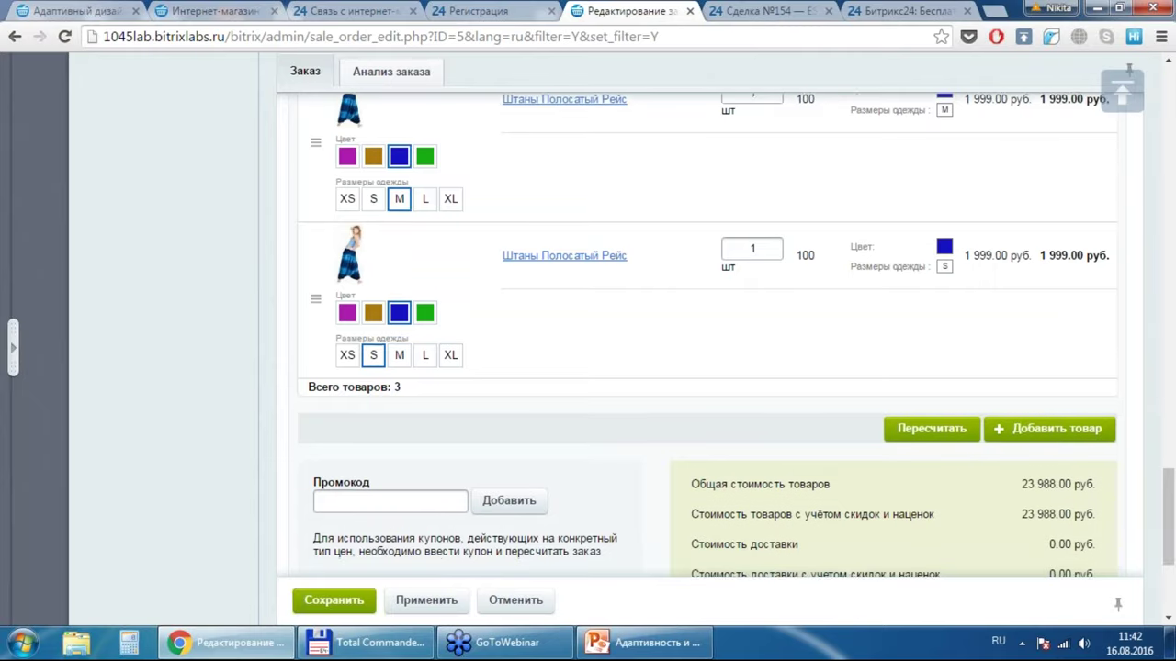
scroll(450, 570, "down", 3)
scroll(1041, 501, "up", 5)
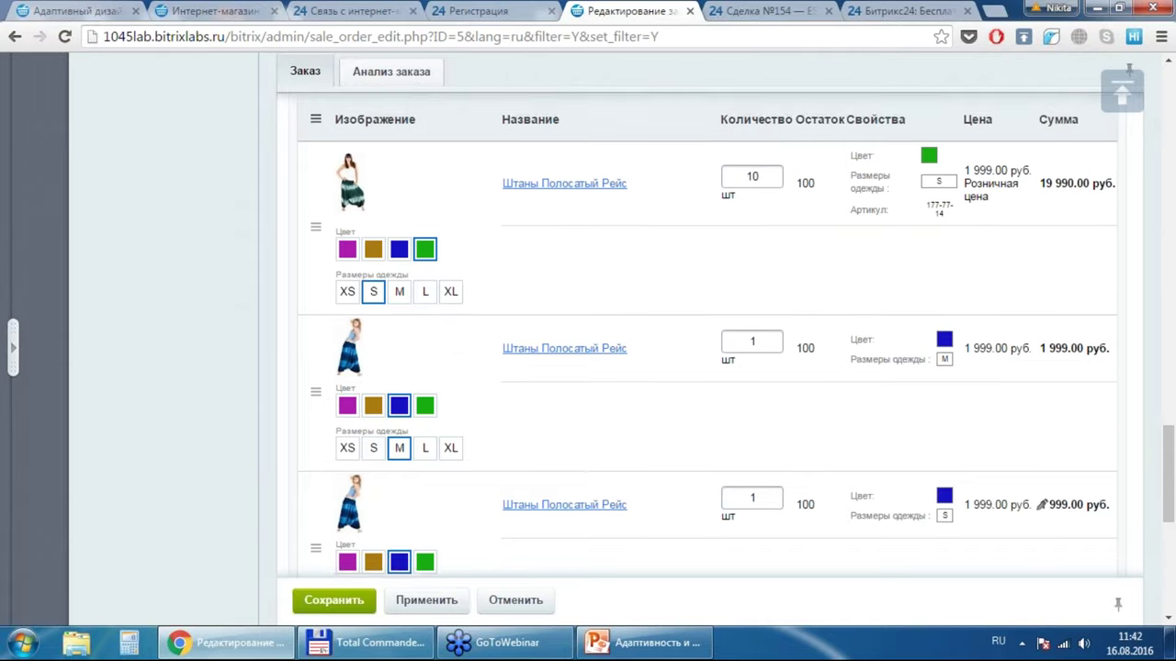
scroll(1041, 502, "up", 3)
scroll(707, 354, "down", 8)
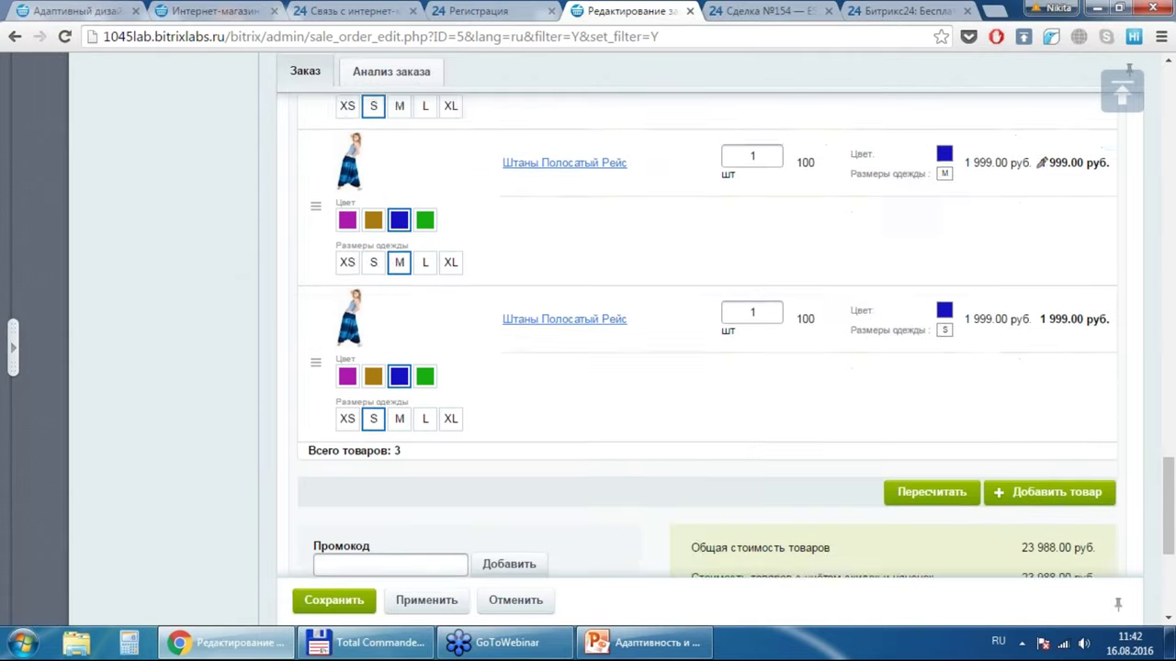
scroll(707, 354, "down", 3)
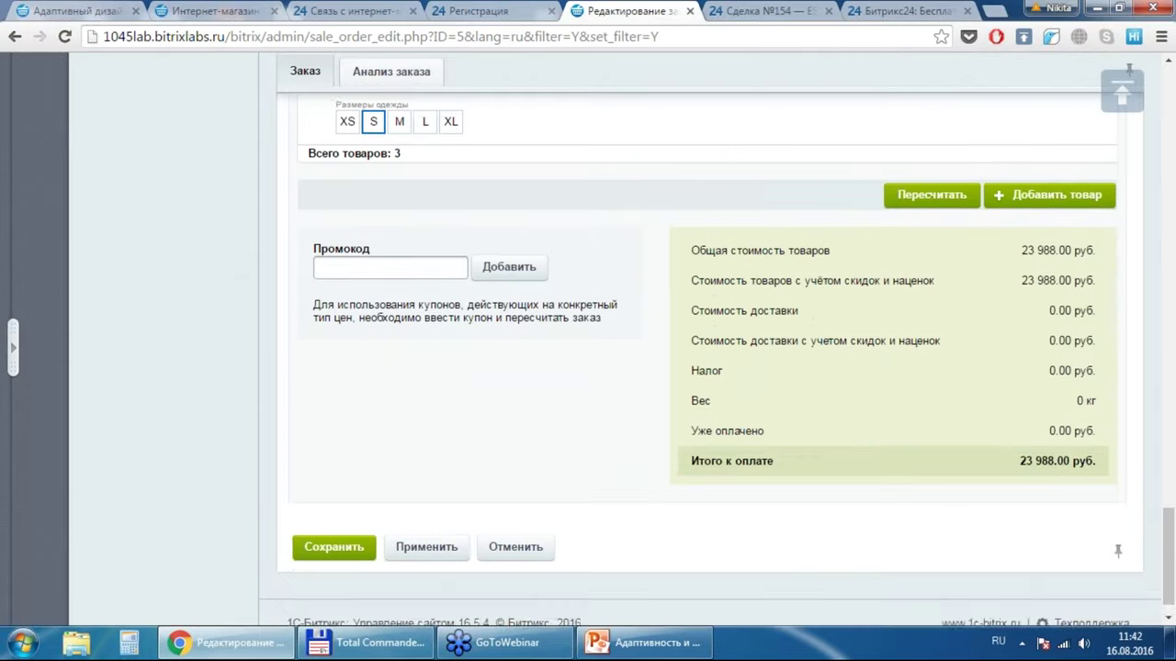
left_click(331, 515)
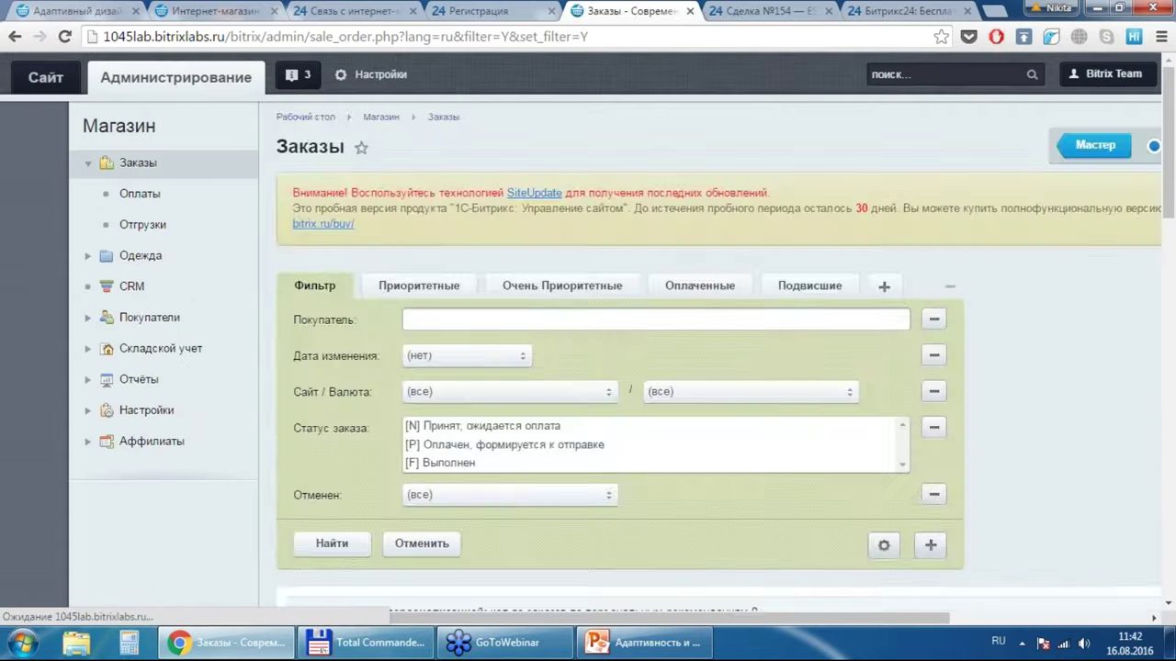
scroll(569, 551, "down", 4)
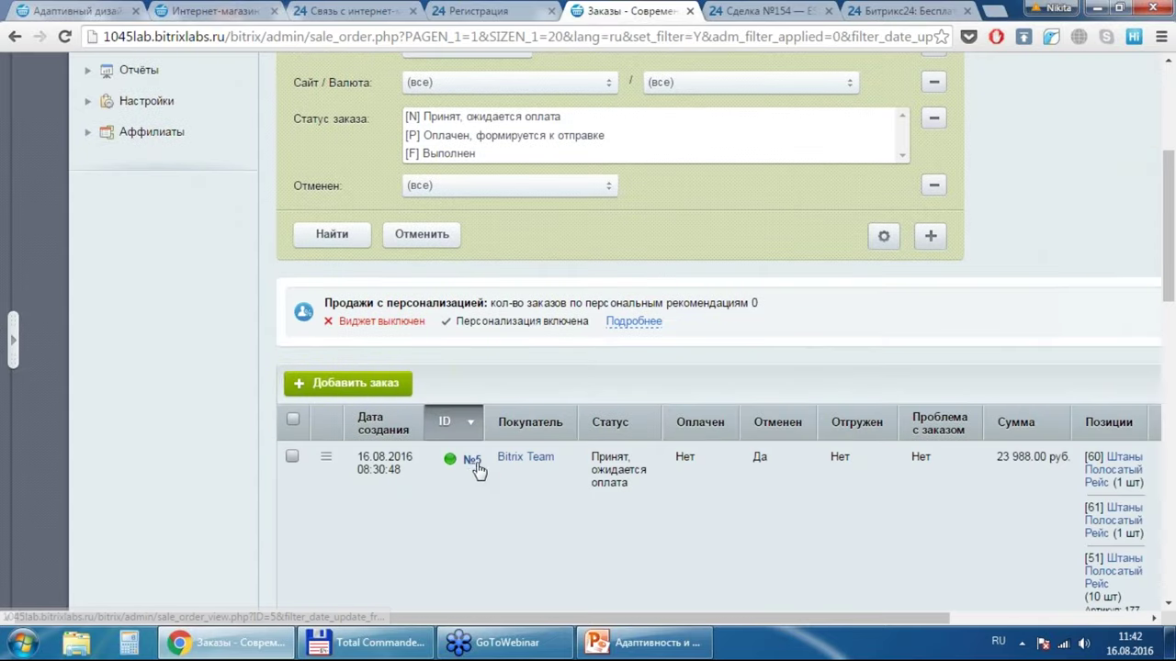
left_click(471, 460)
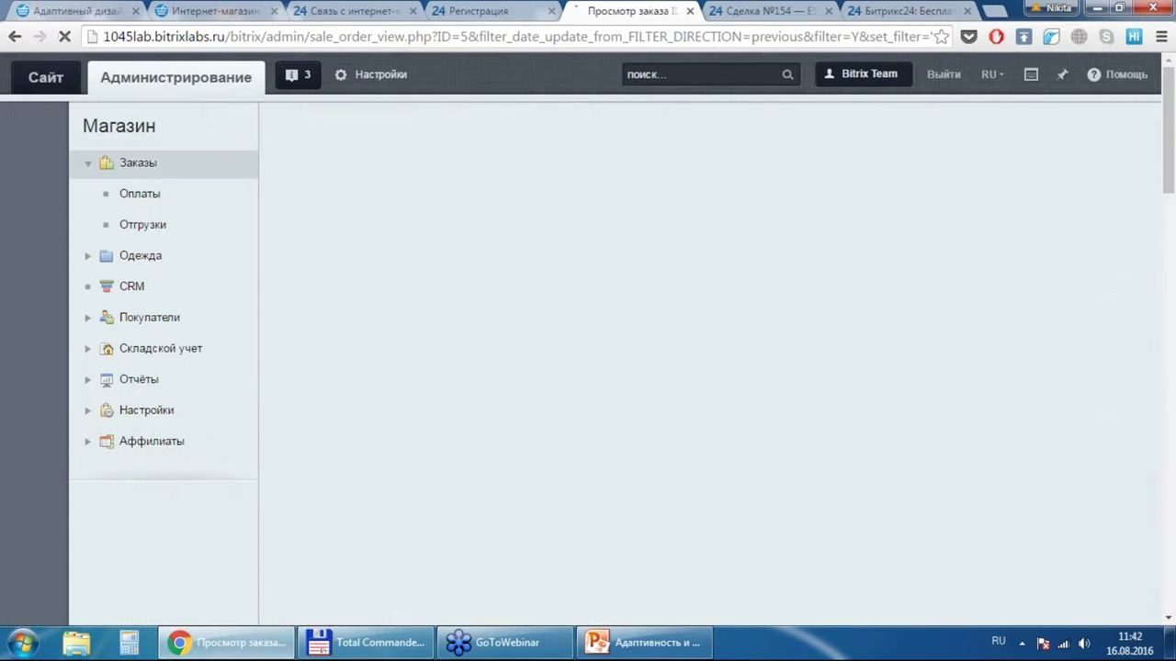
scroll(588, 340, "down", 2)
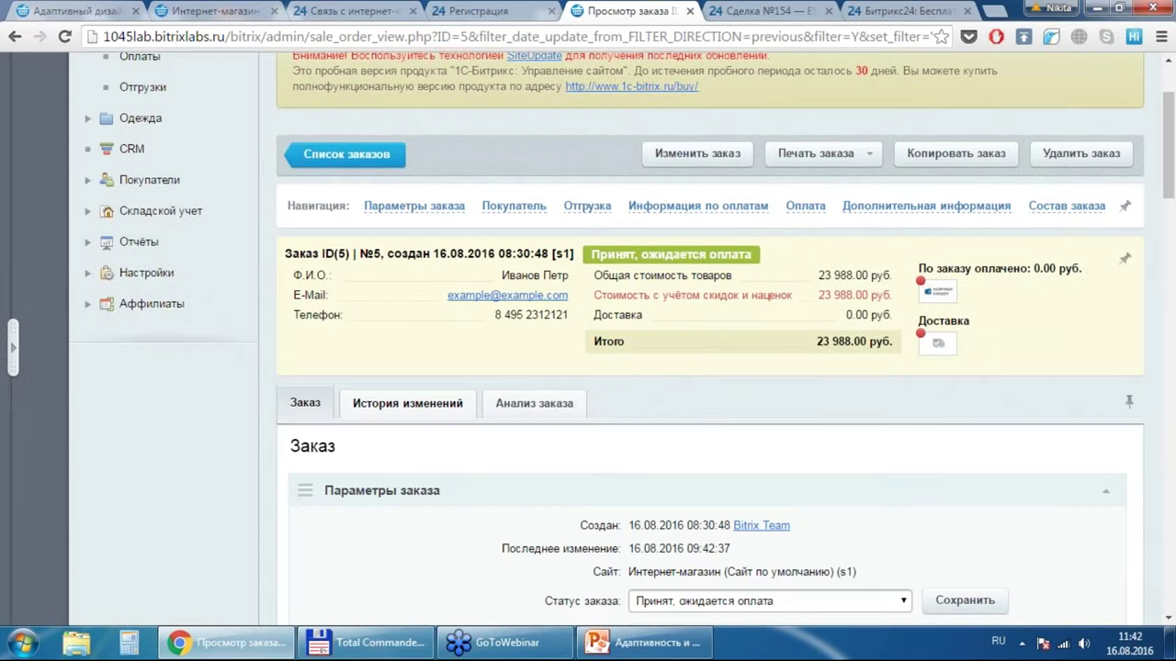
left_click(407, 403)
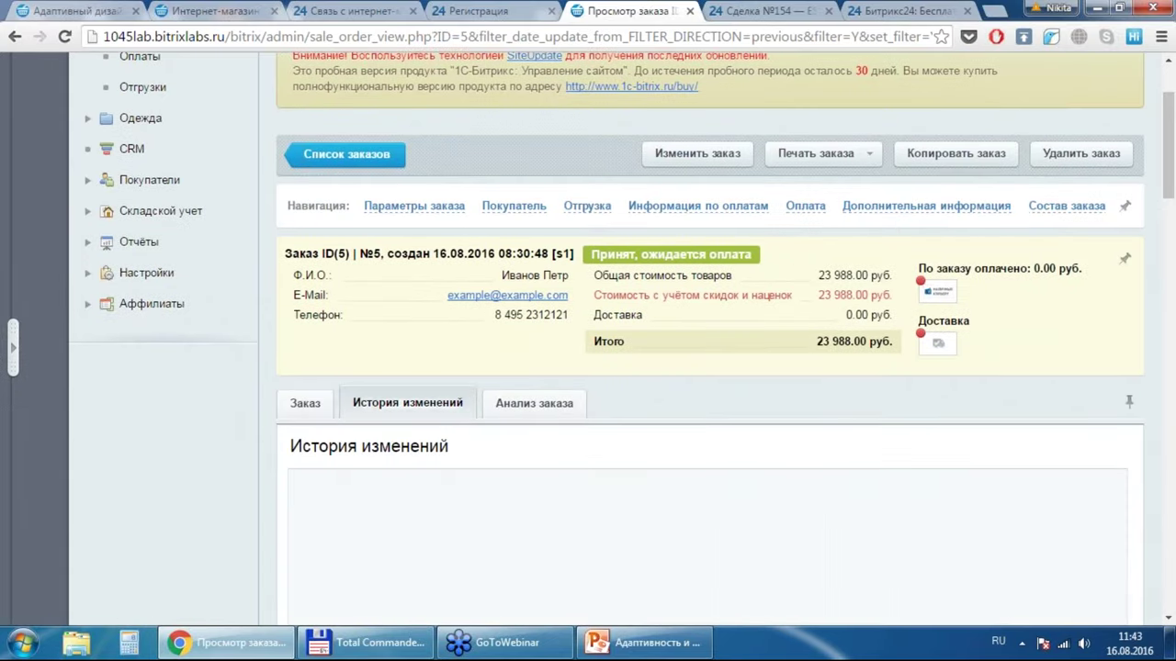
scroll(588, 340, "down", 1)
scroll(447, 416, "down", 3)
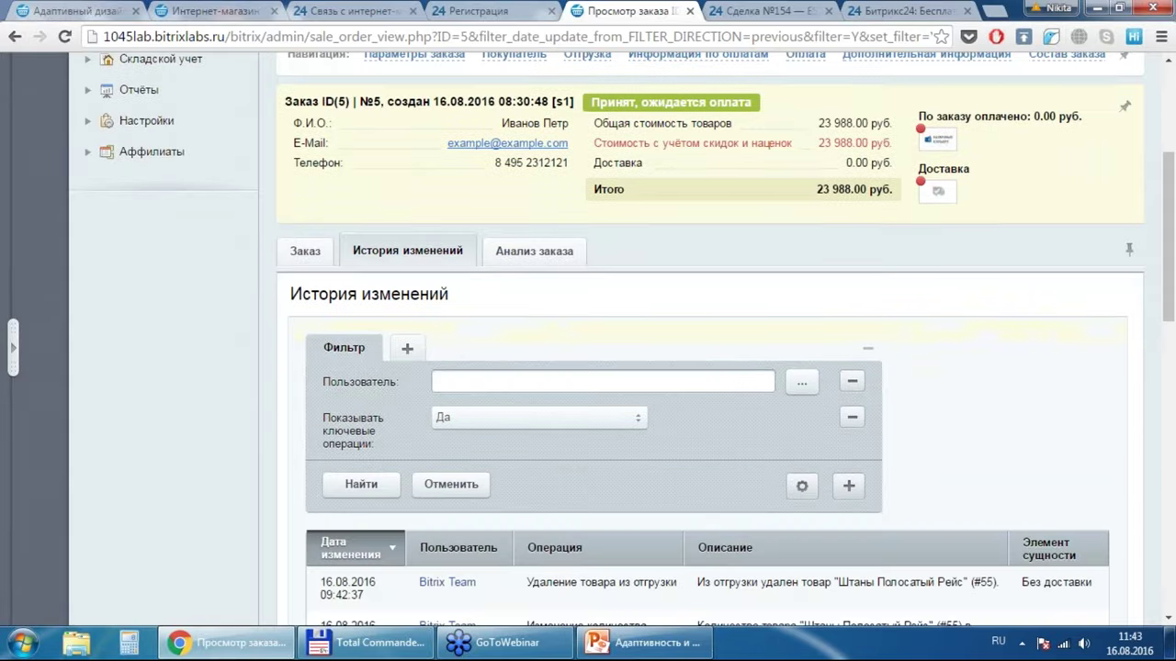
scroll(447, 415, "down", 2)
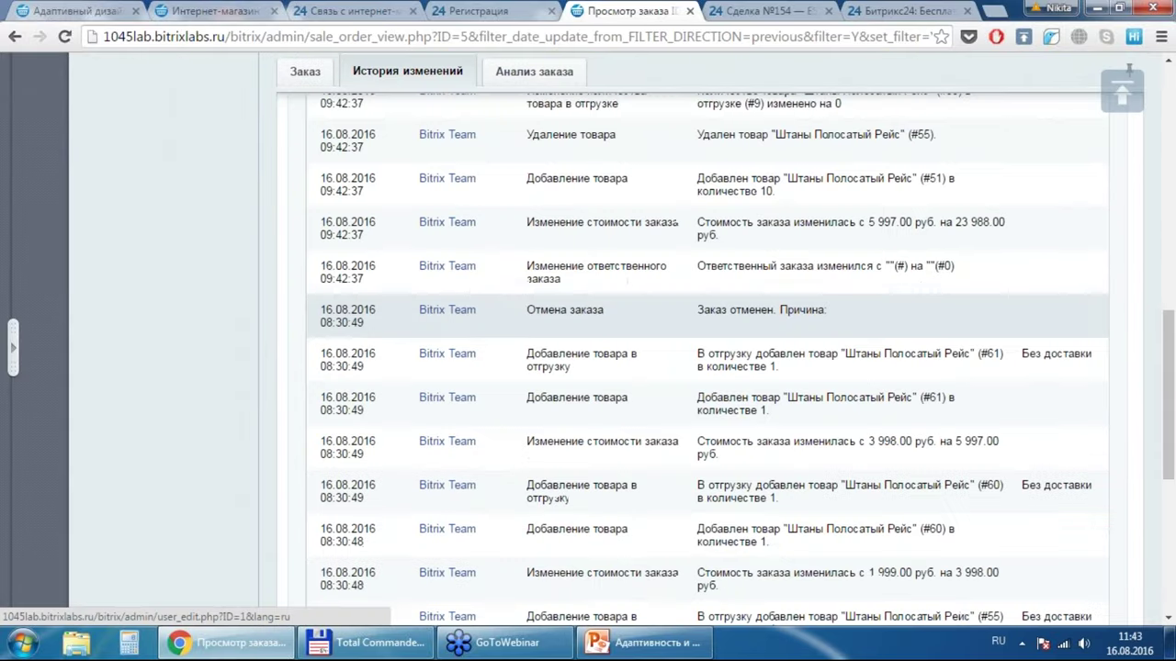
scroll(447, 417, "up", 3)
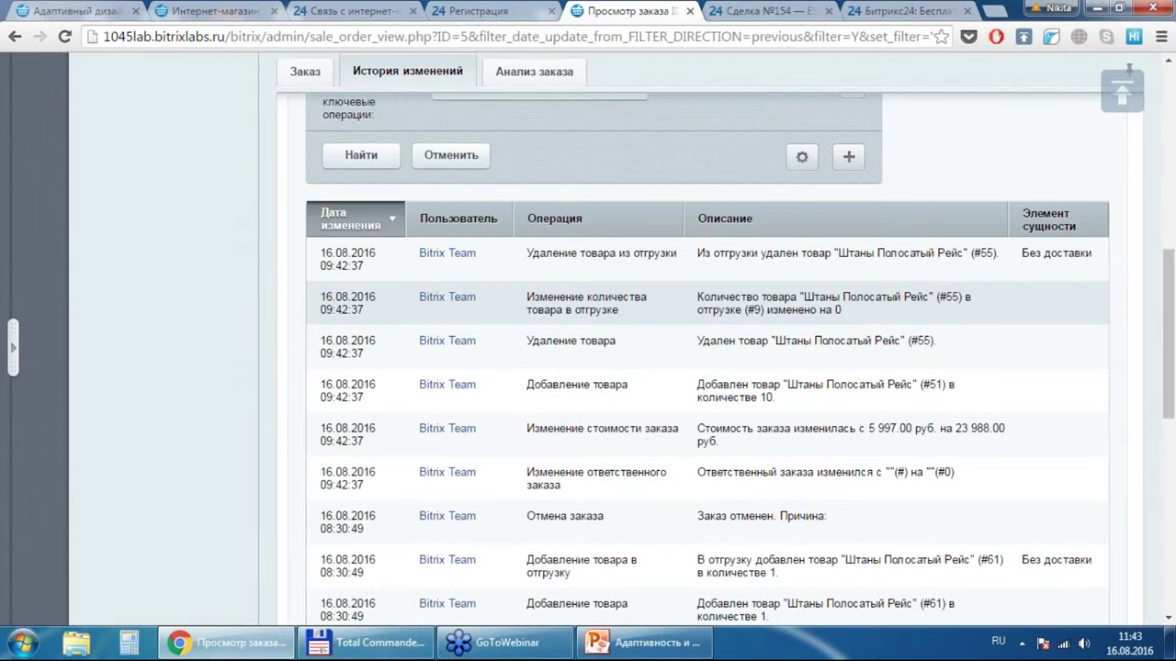
scroll(447, 344, "up", 1)
scroll(448, 344, "down", 7)
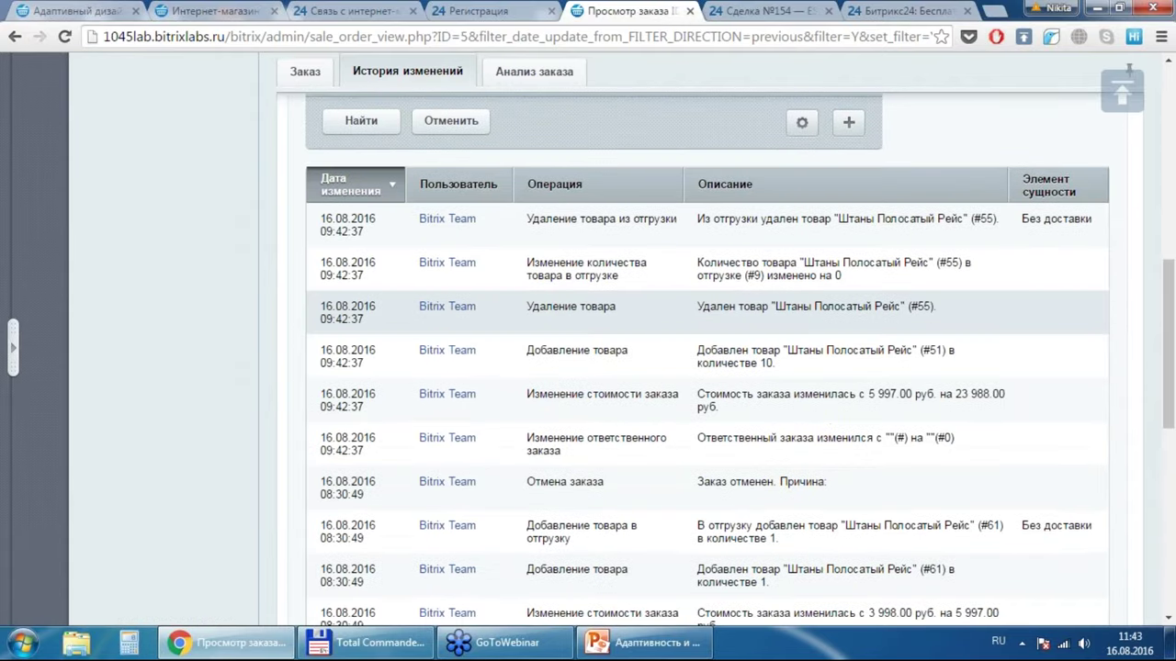
scroll(447, 345, "up", 7)
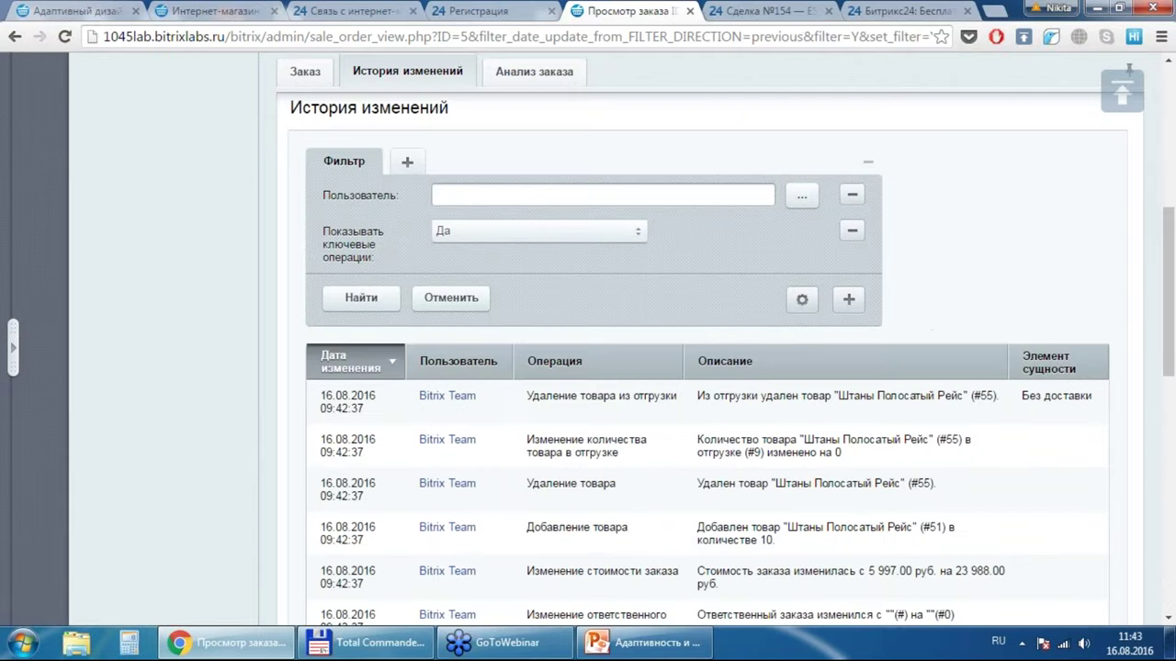
scroll(558, 184, "up", 1)
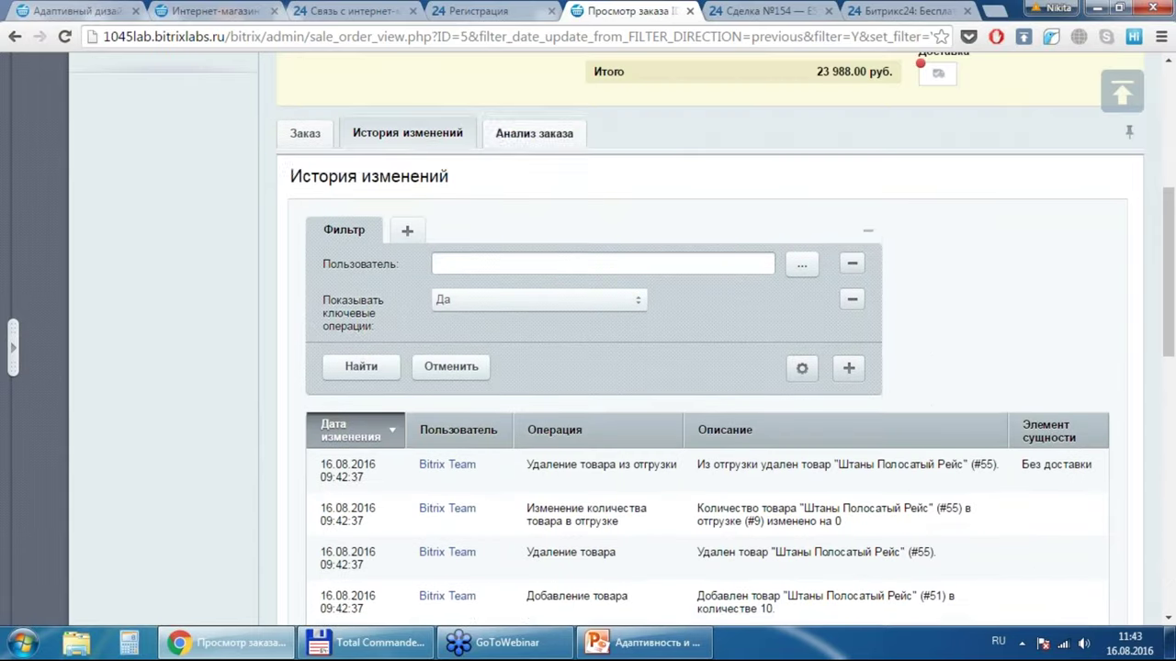
Step: View order №5's Анализ заказа (10 шт planned, 0 shipped) and open the Печать заказа list
left_click(534, 133)
scroll(698, 350, "down", 2)
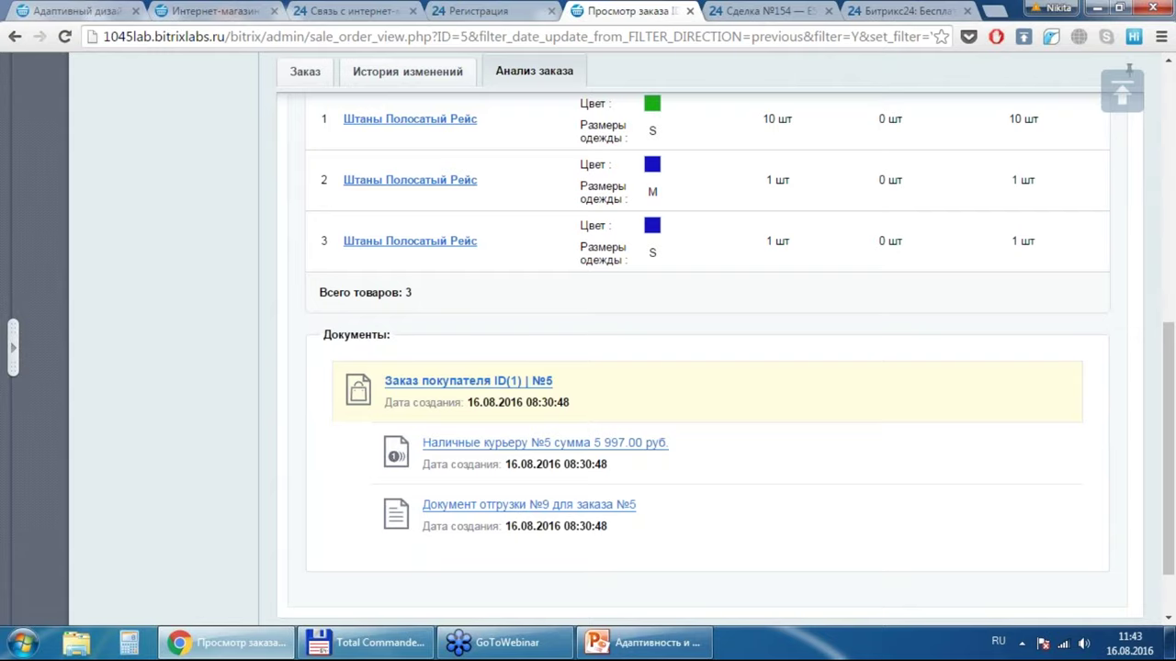
scroll(707, 358, "up", 1)
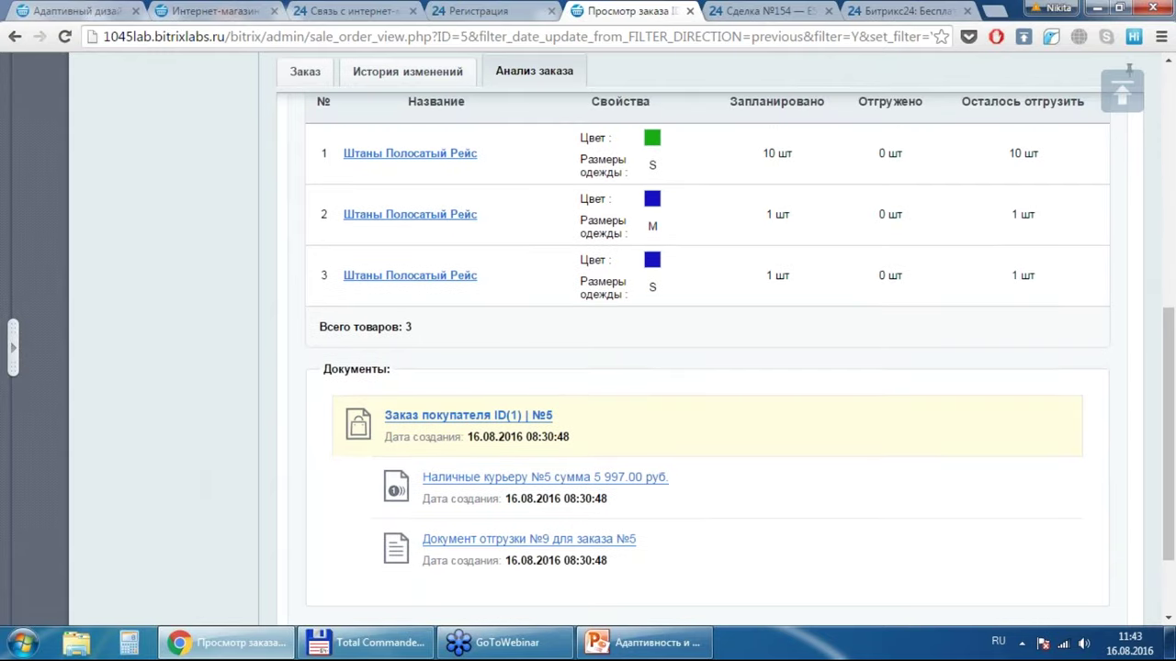
scroll(707, 358, "up", 3)
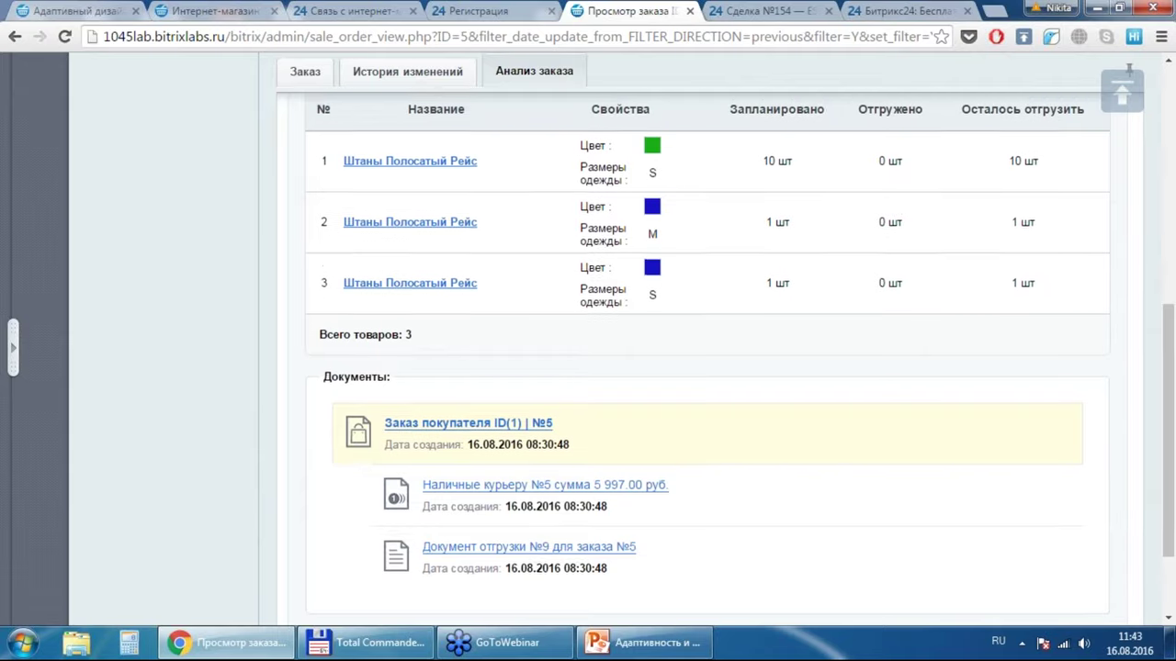
scroll(707, 358, "up", 3)
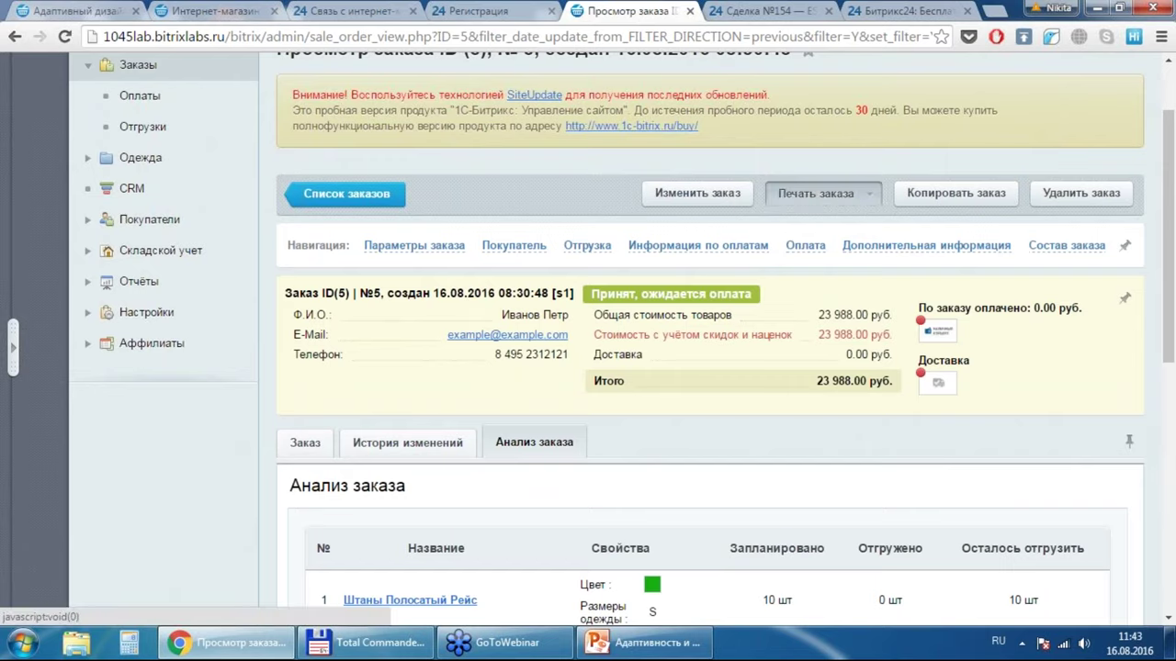
left_click(843, 195)
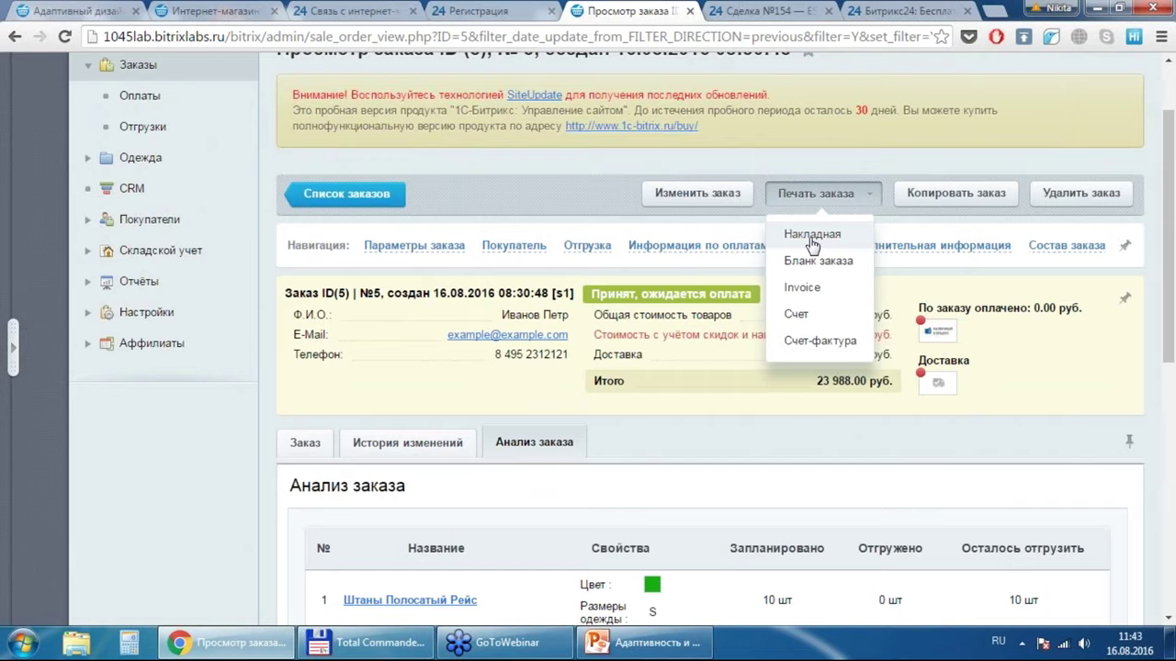
Step: Print the Счет invoice for order №5 and look it over before closing it
left_click(816, 316)
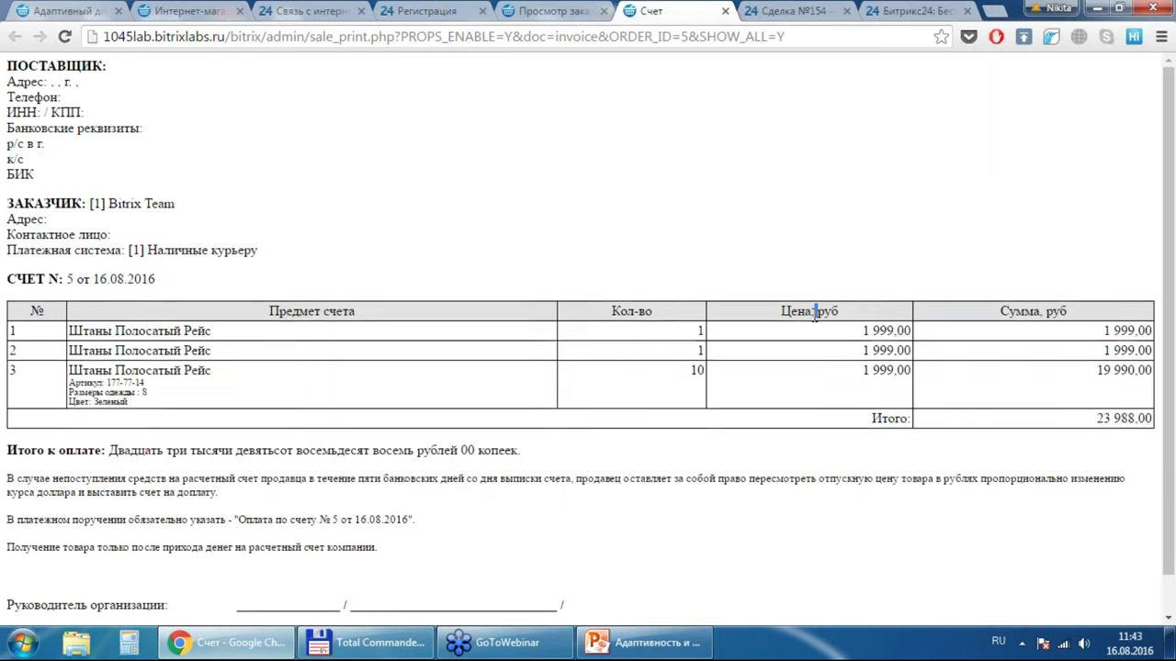
scroll(815, 277, "down", 1)
scroll(815, 276, "up", 1)
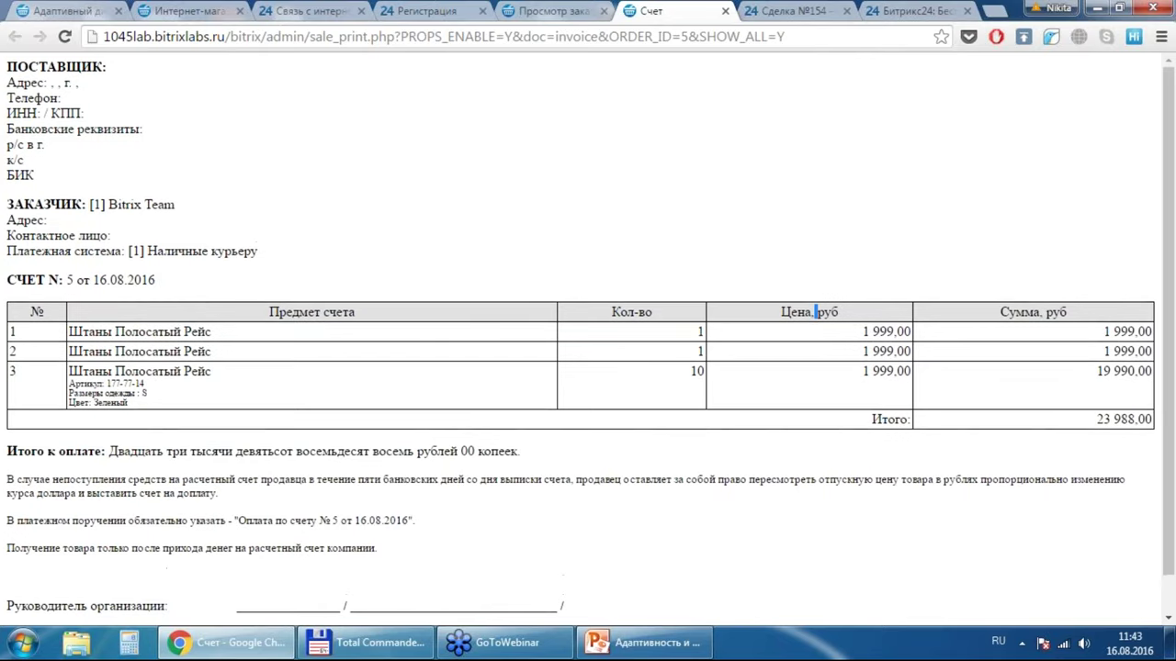
left_click(726, 10)
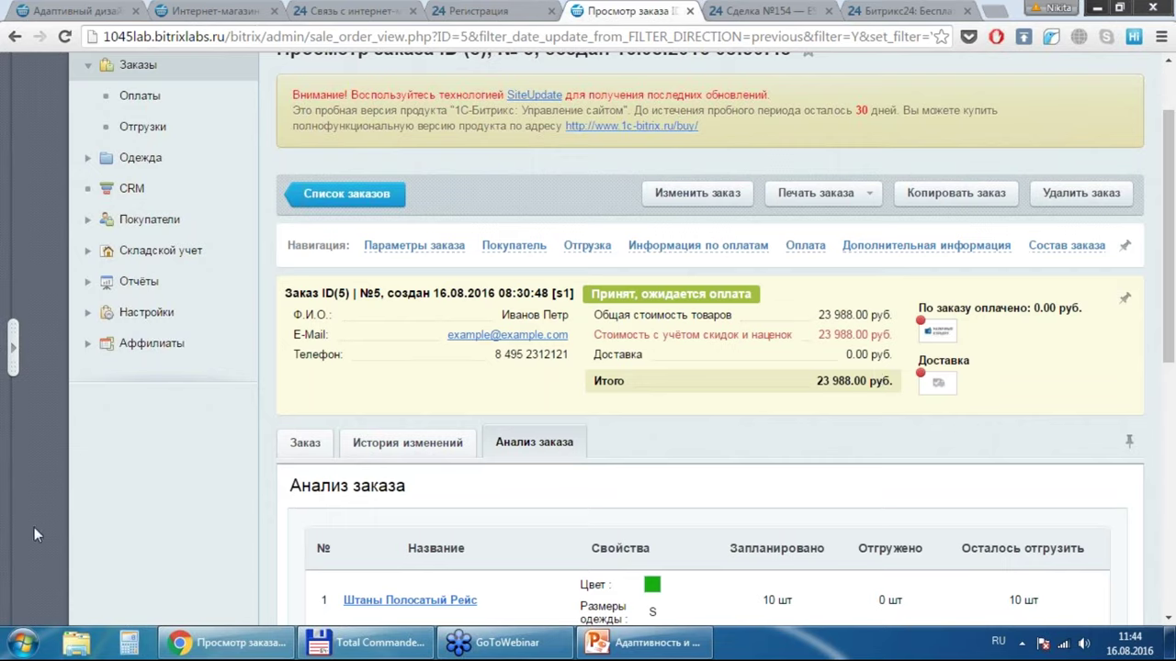
Step: Open the Список пользователей list under Настройки > Пользователи
left_click(13, 349)
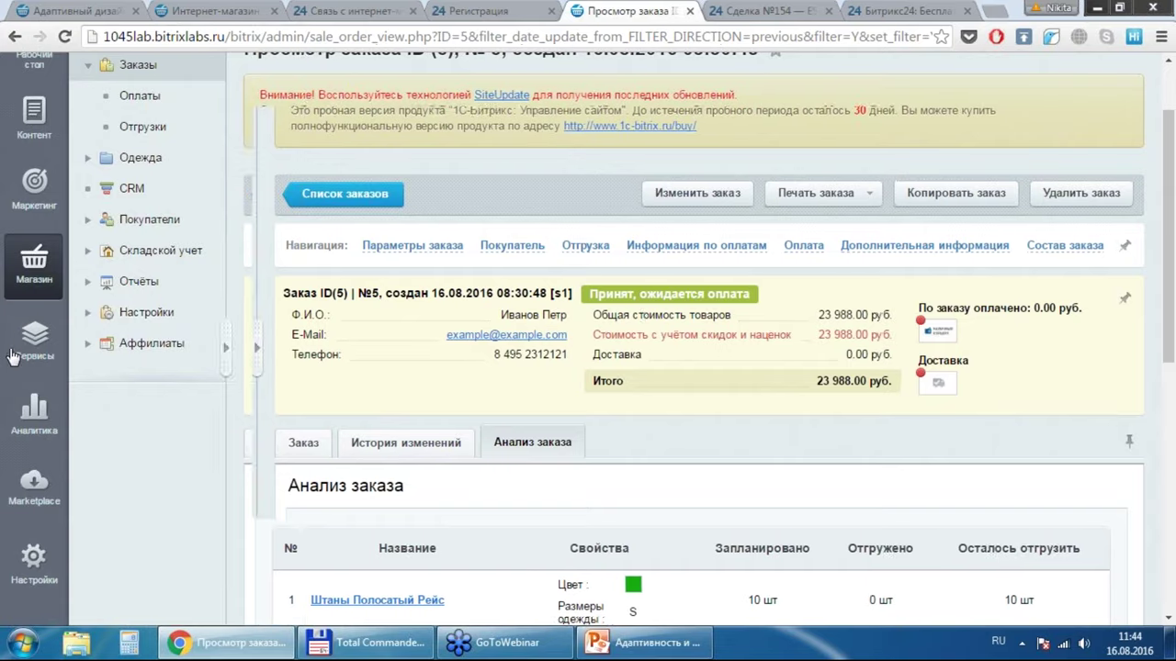
left_click(29, 569)
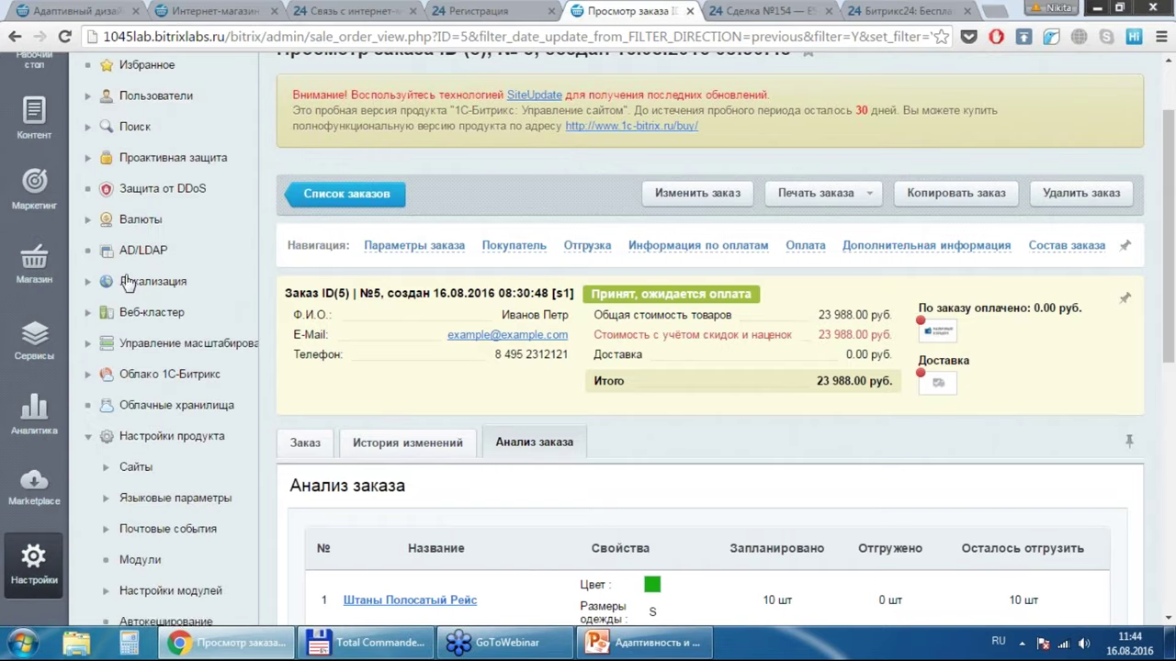
left_click(95, 99)
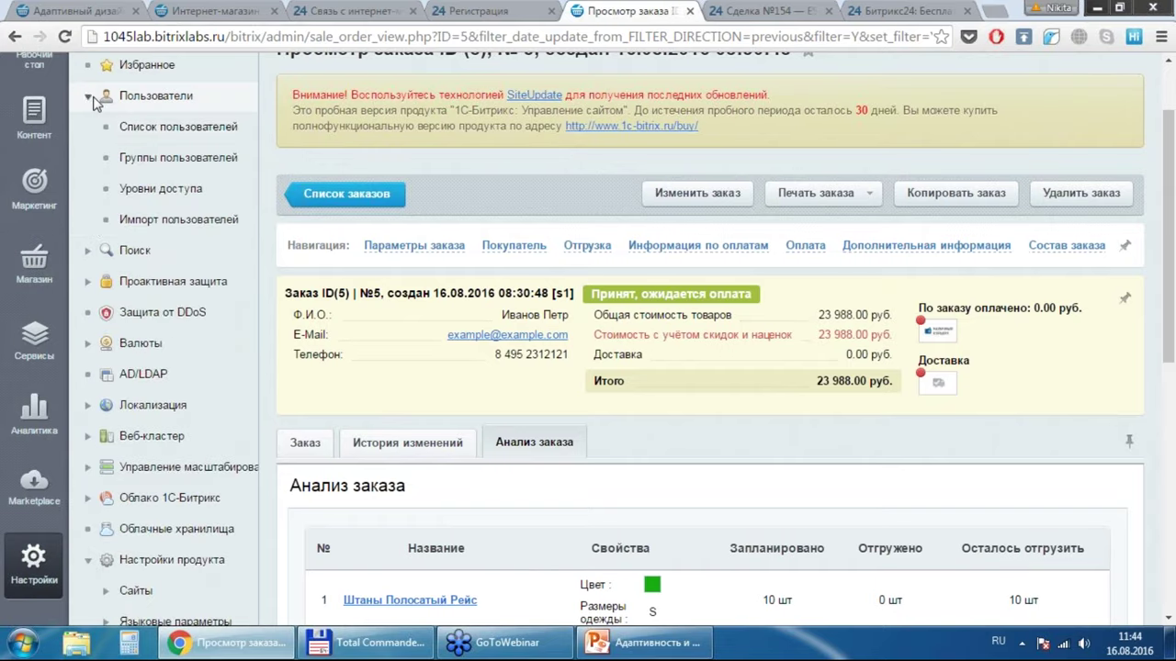
left_click(178, 157)
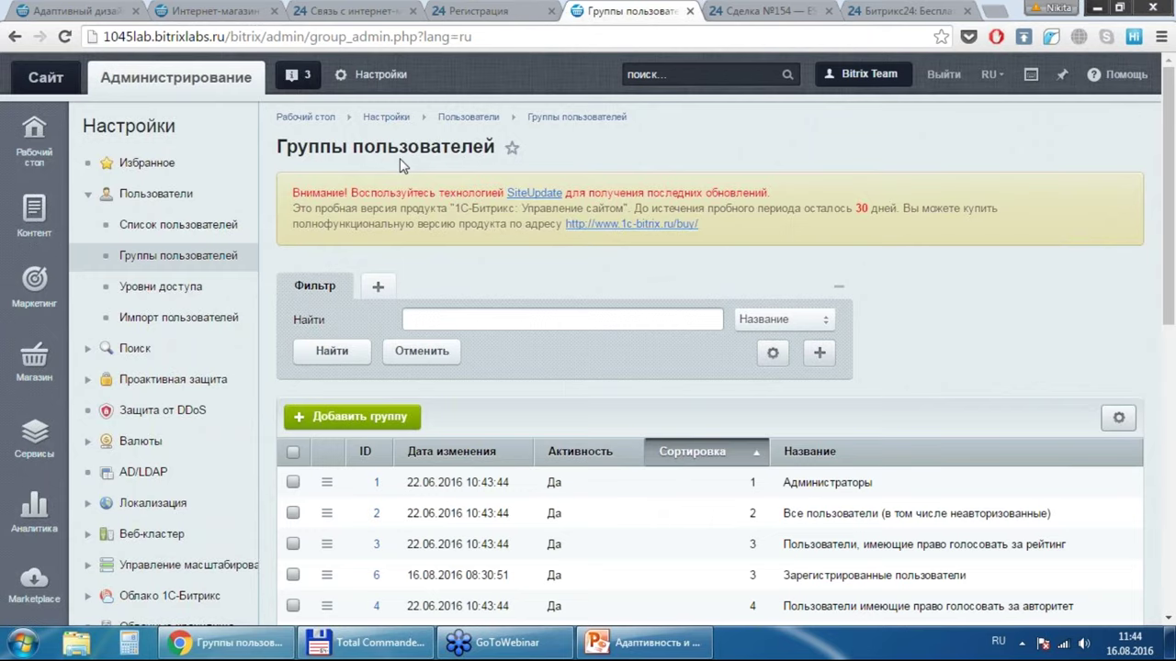
left_click(154, 228)
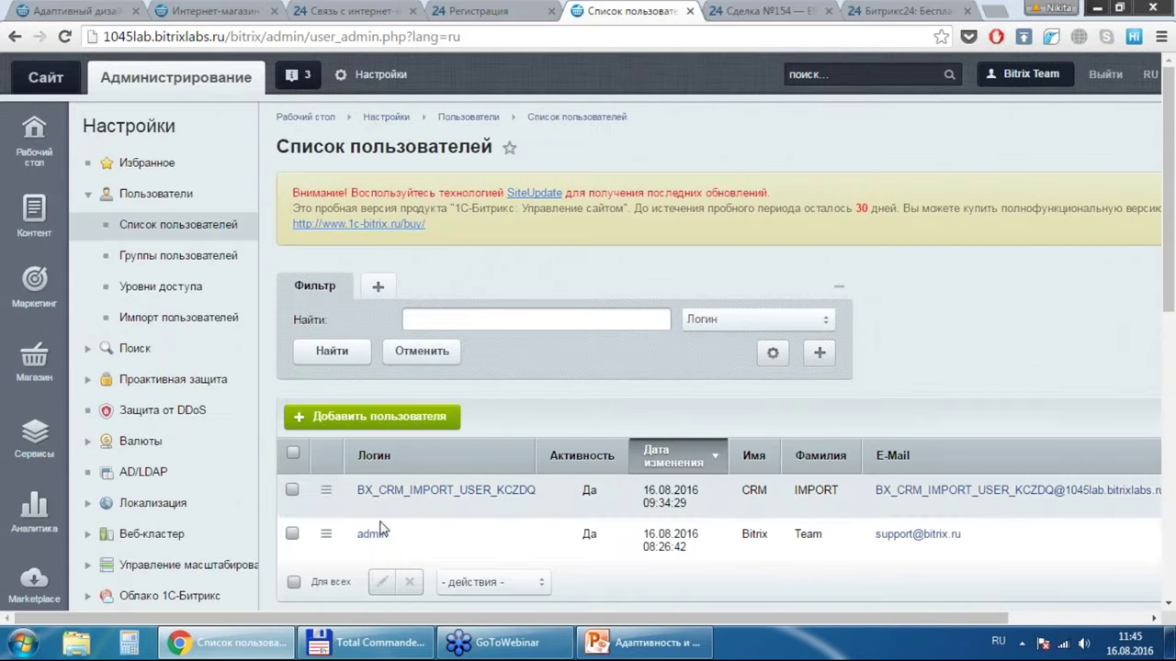
Step: Check the admin user's group memberships, then open Группы пользователей
left_click(386, 531)
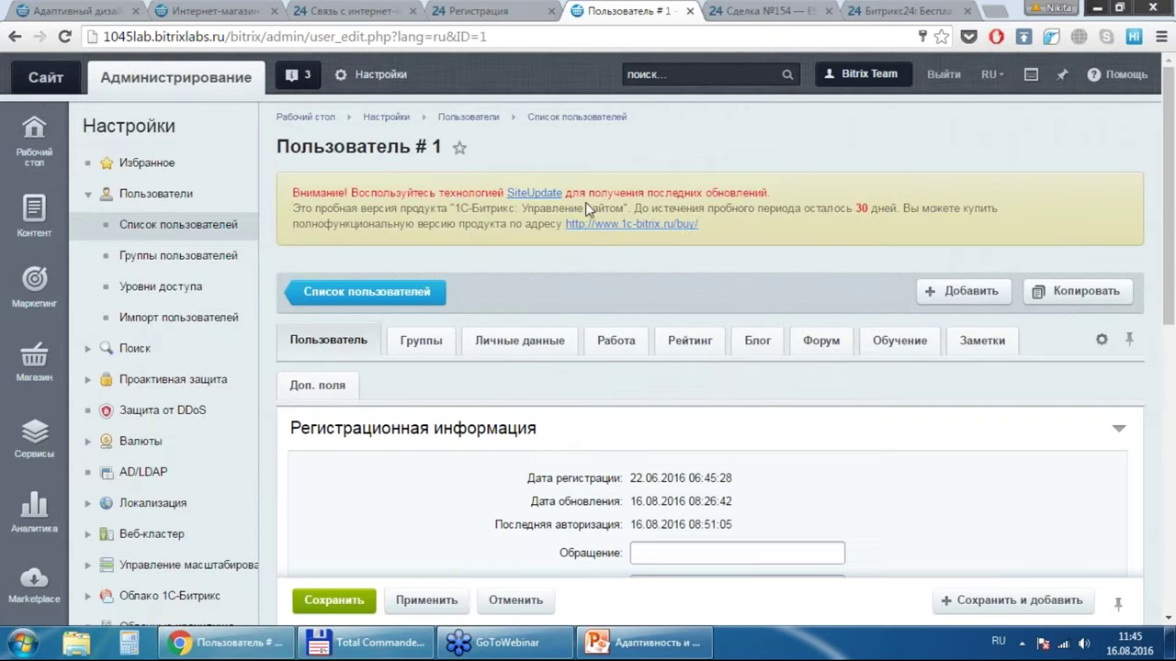
left_click(429, 347)
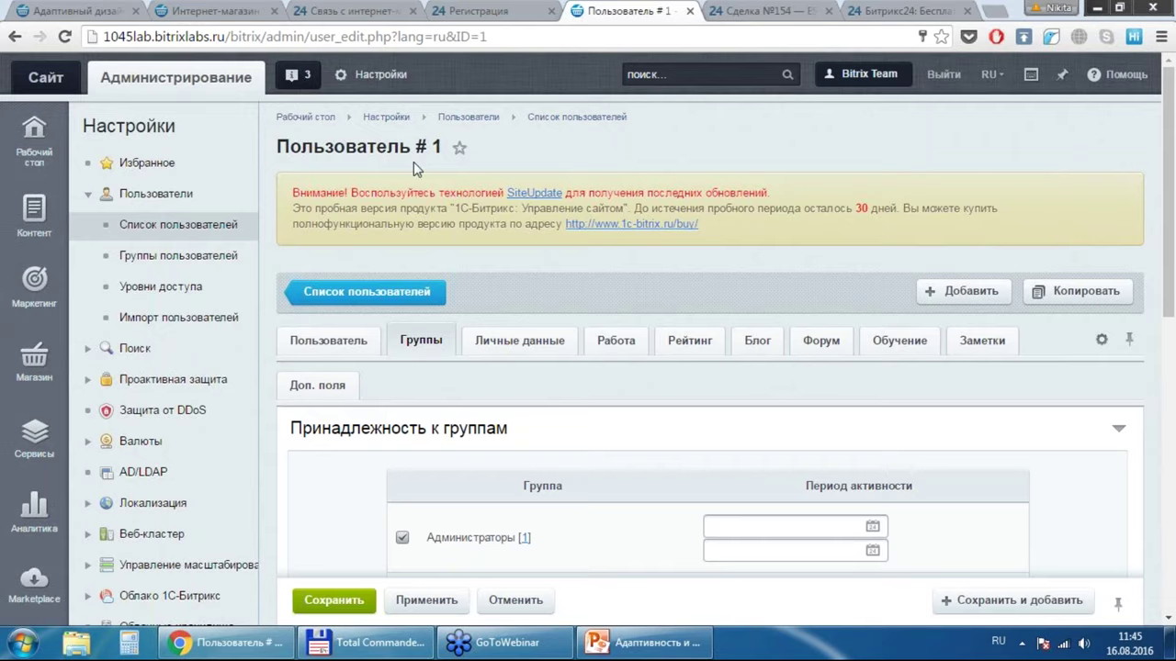
left_click(168, 258)
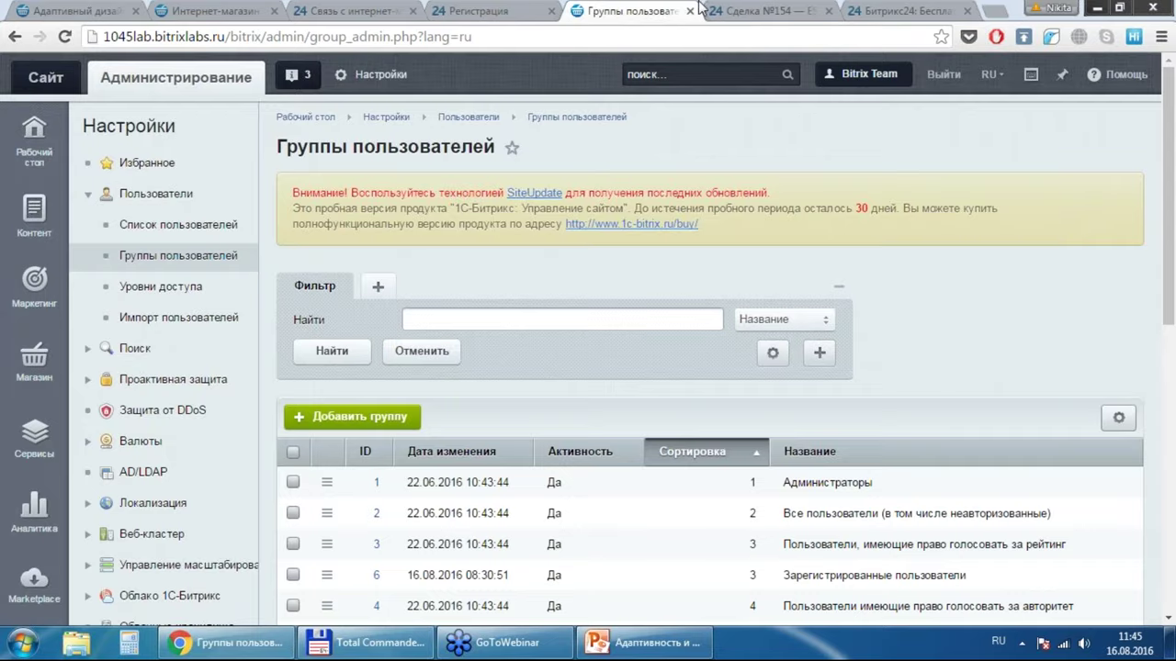
Step: Load the bx-im.ru demo store in the Регистрация tab
left_click(541, 9)
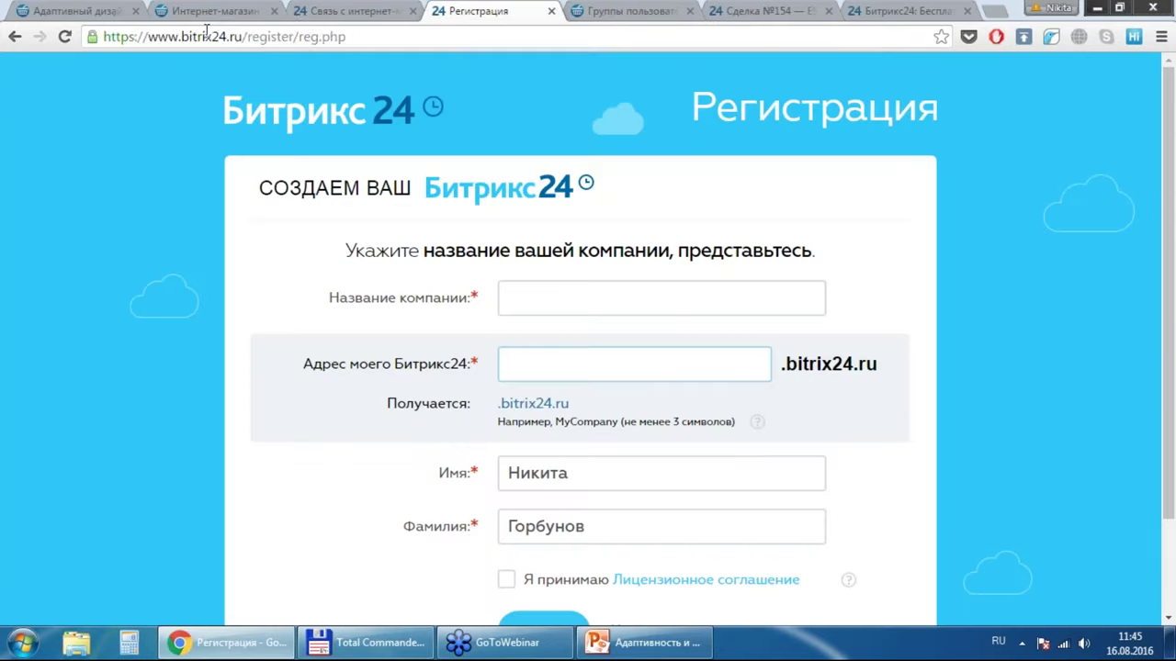
left_click(207, 37)
type("bitrix.ru")
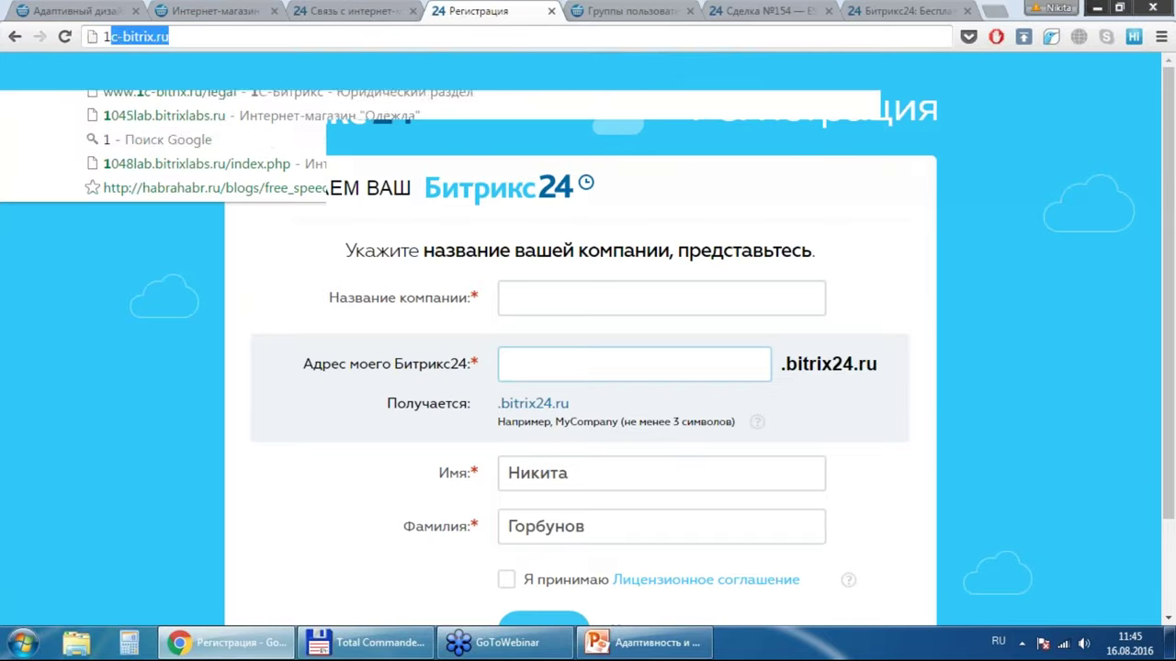
key("Return")
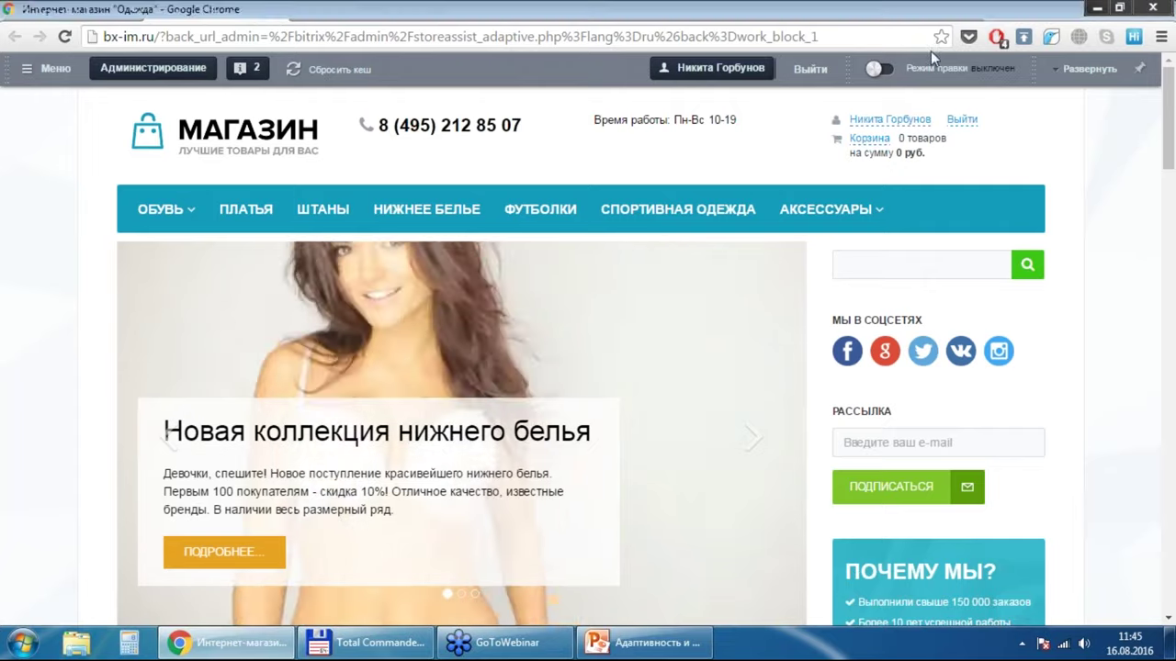
Step: Sign out with Выйти and open the store's Войти login page
left_click(962, 120)
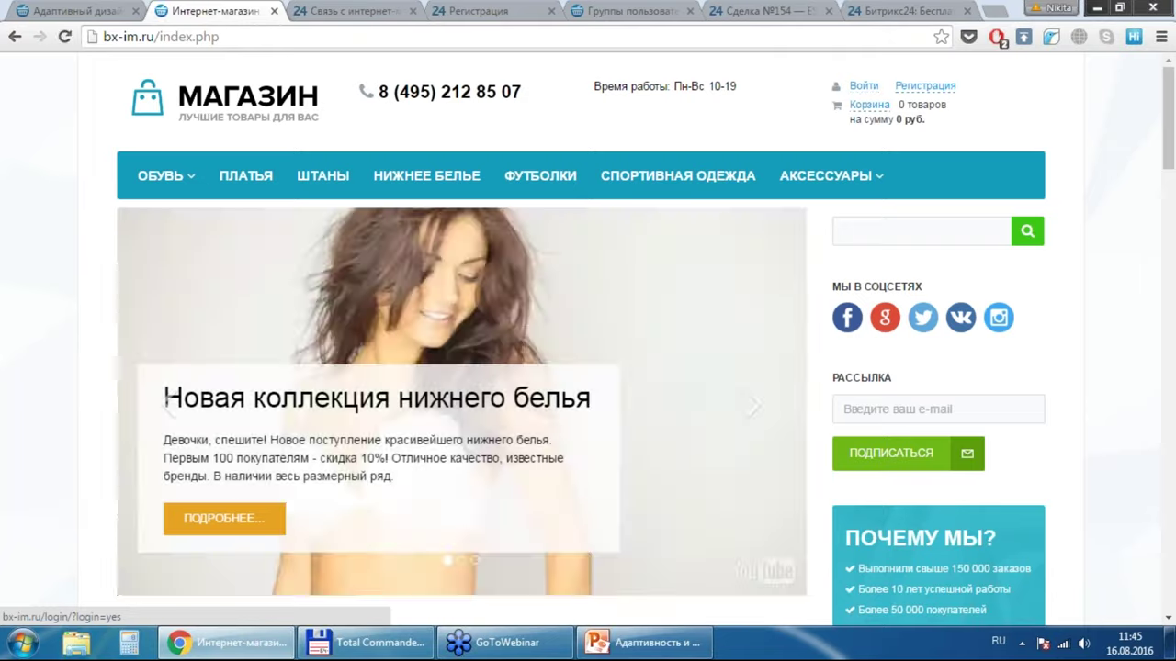
left_click(863, 86)
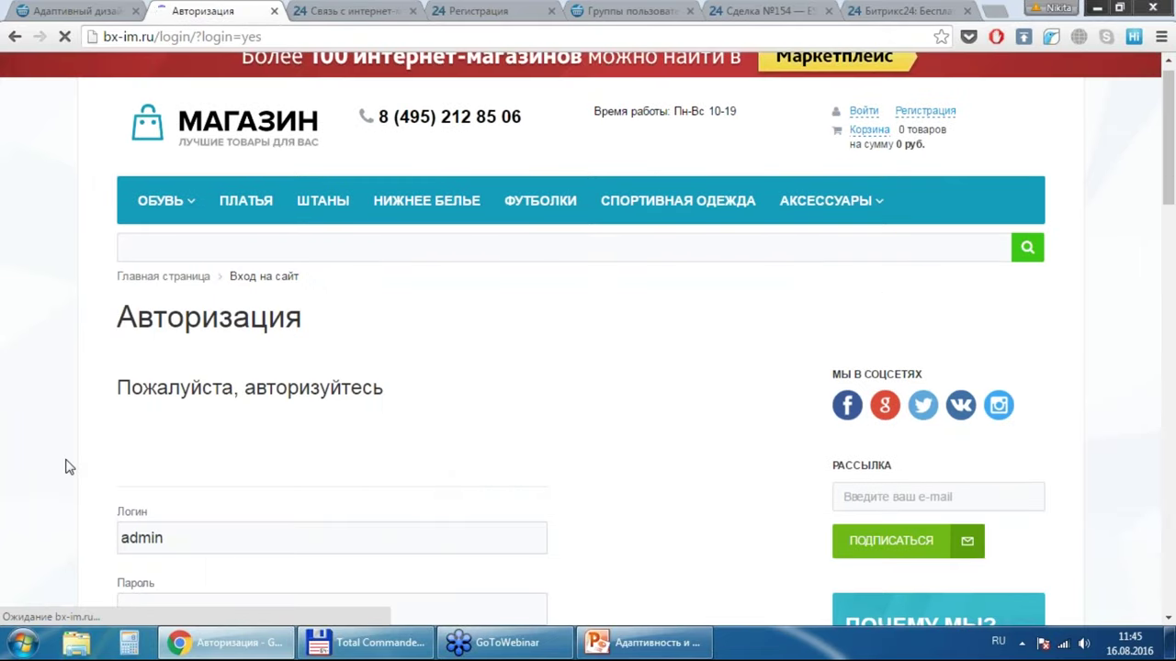
scroll(67, 466, "down", 2)
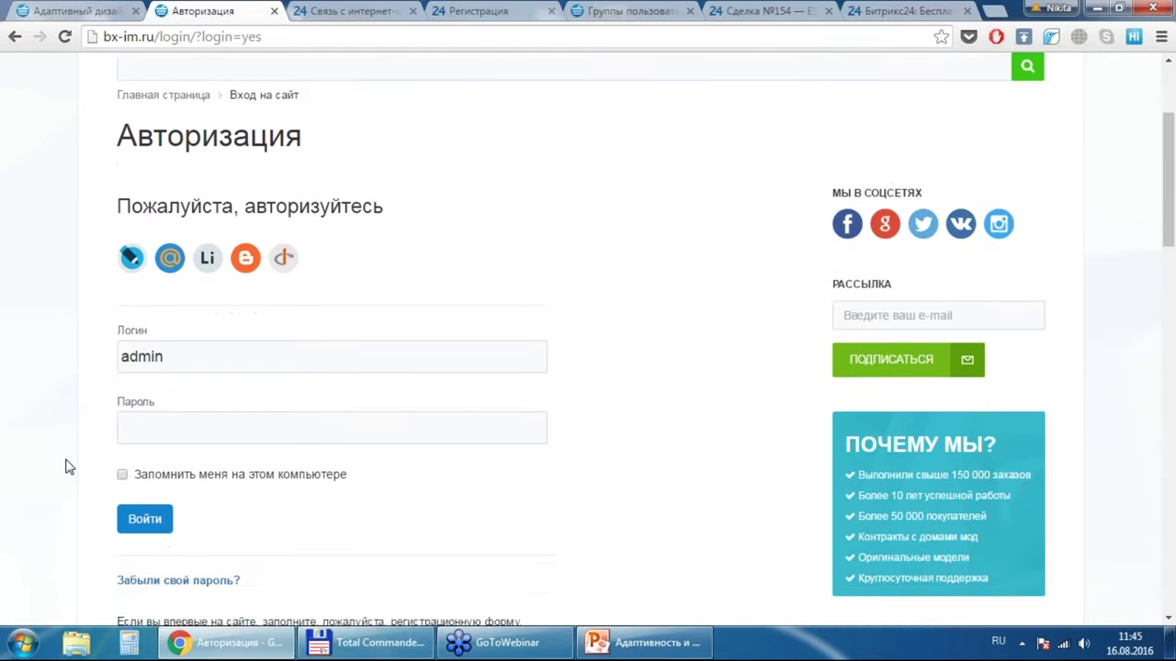
scroll(67, 467, "up", 1)
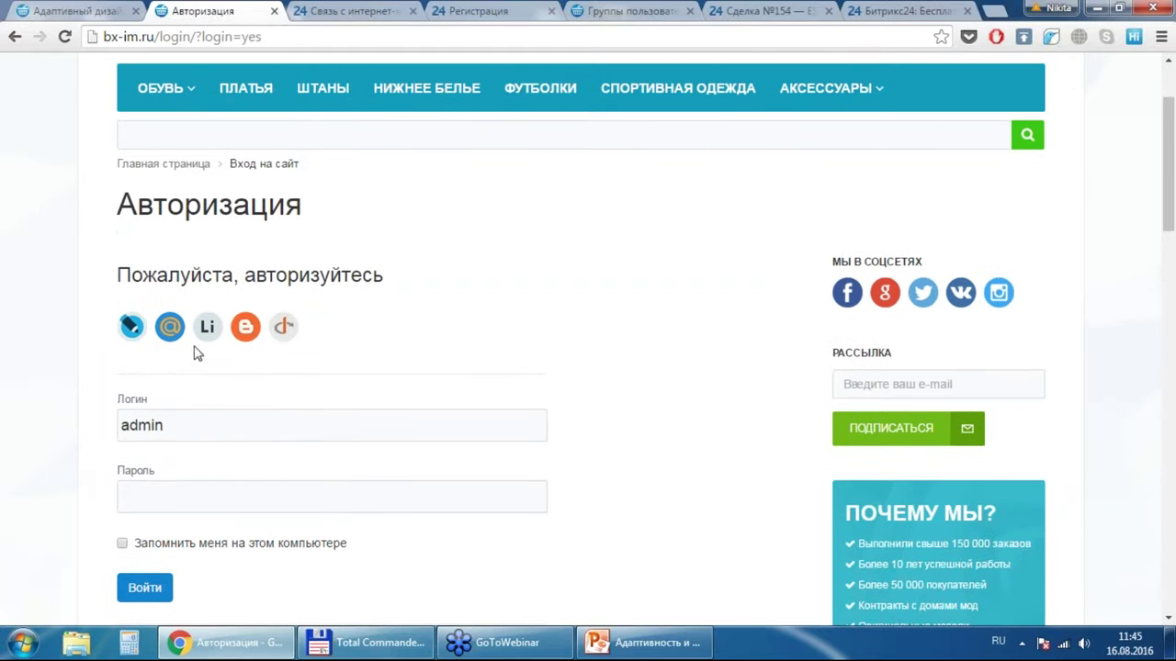
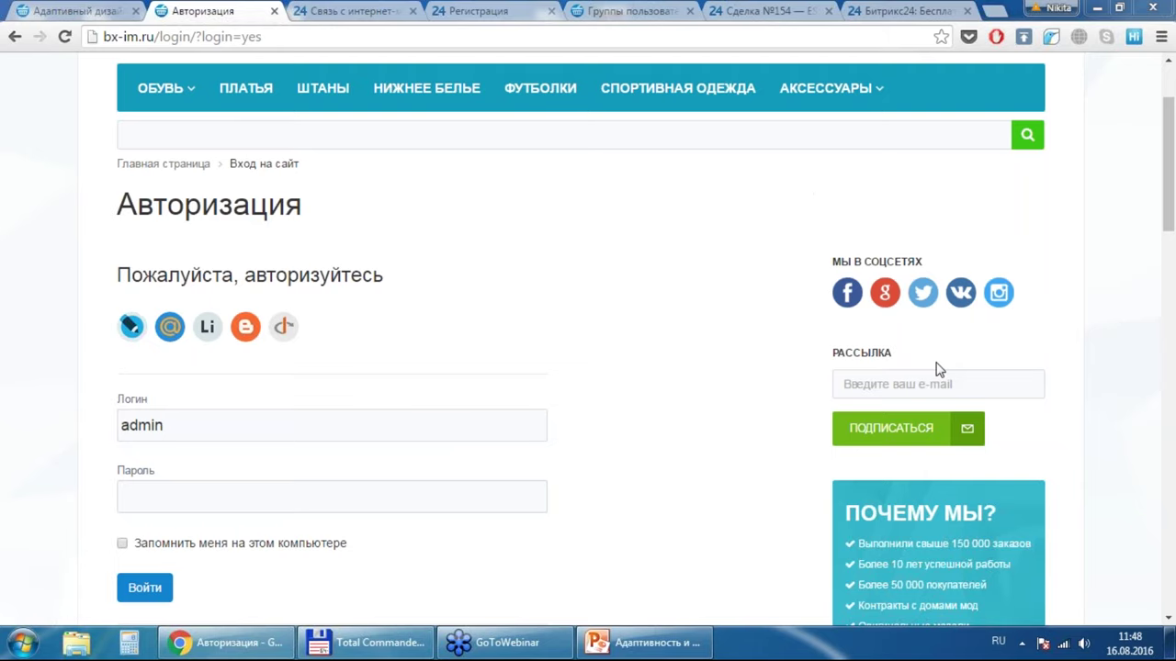
Step: Return to the admin tab and open the store's Orders list showing orders №5 and №4
left_click(751, 10)
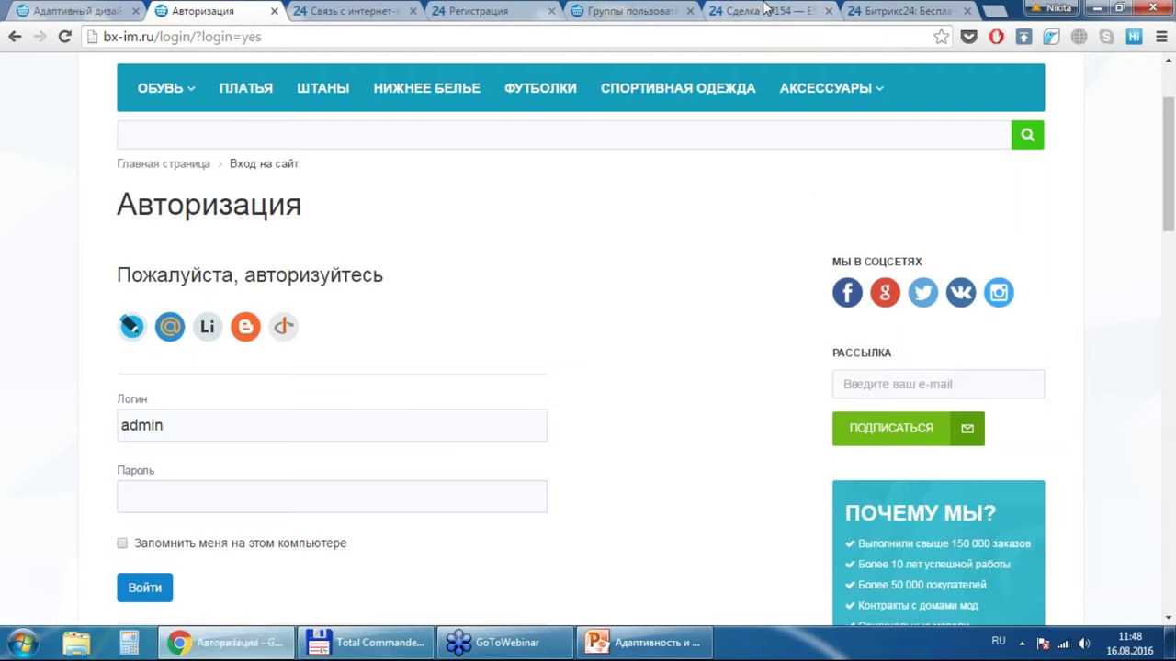
left_click(632, 10)
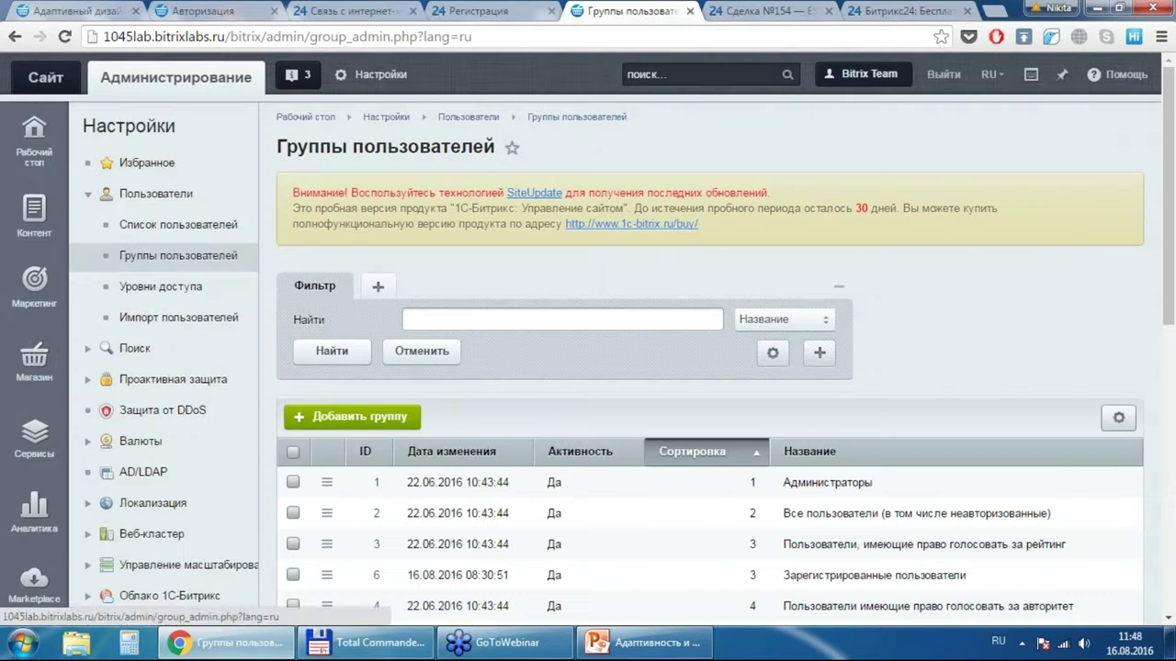
mouse_move(34, 363)
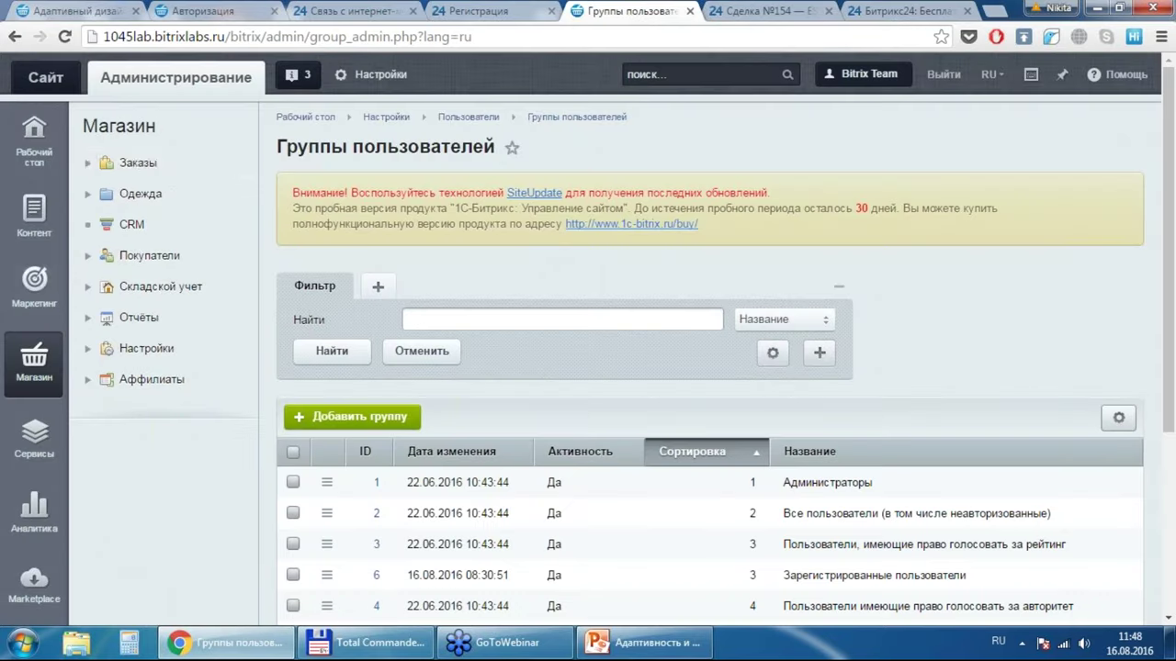
left_click(134, 166)
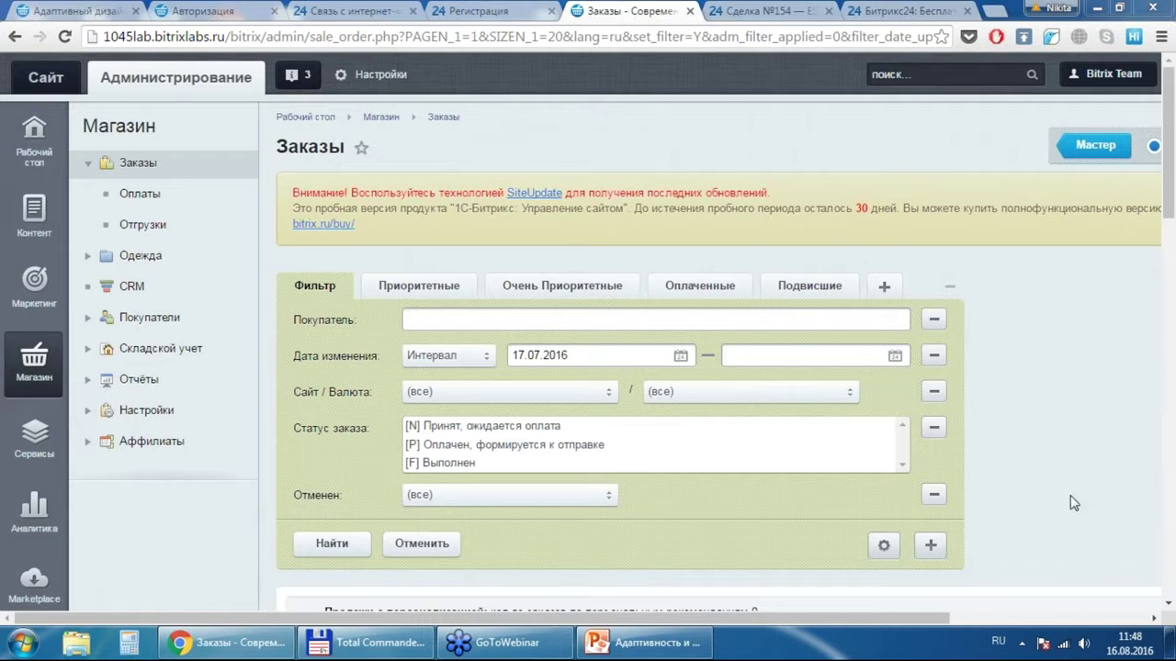
scroll(1171, 597, "down", 2)
scroll(1171, 597, "down", 3)
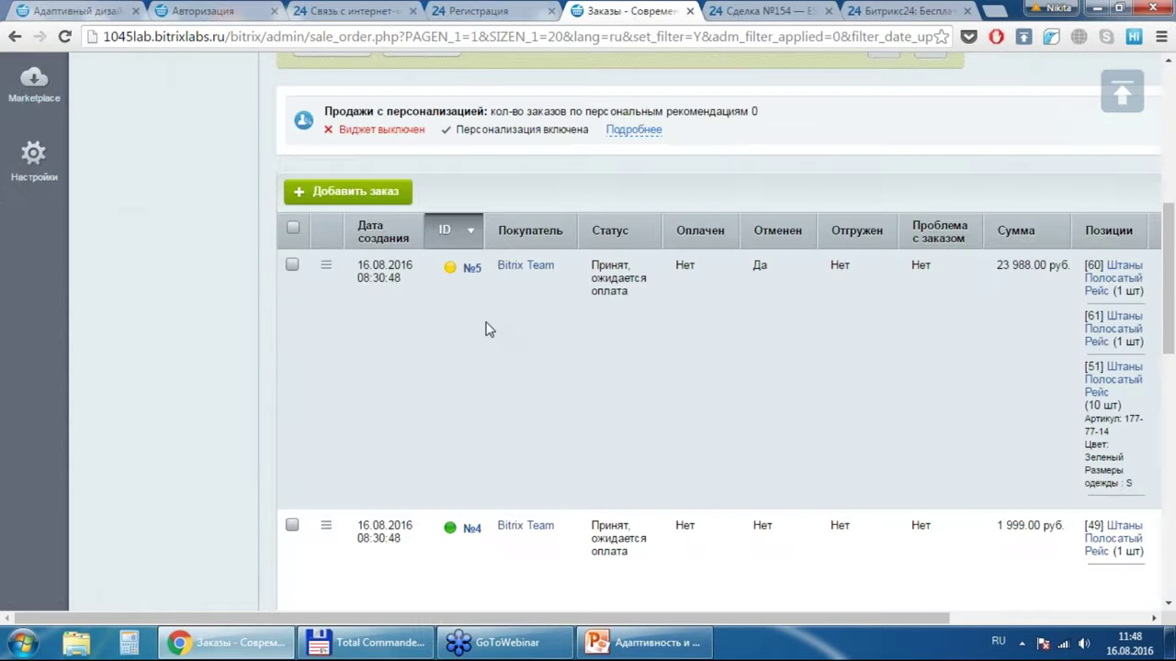
Step: Open order №5 and review its basket of three striped trousers totalling 23 988.00 руб
left_click(472, 270)
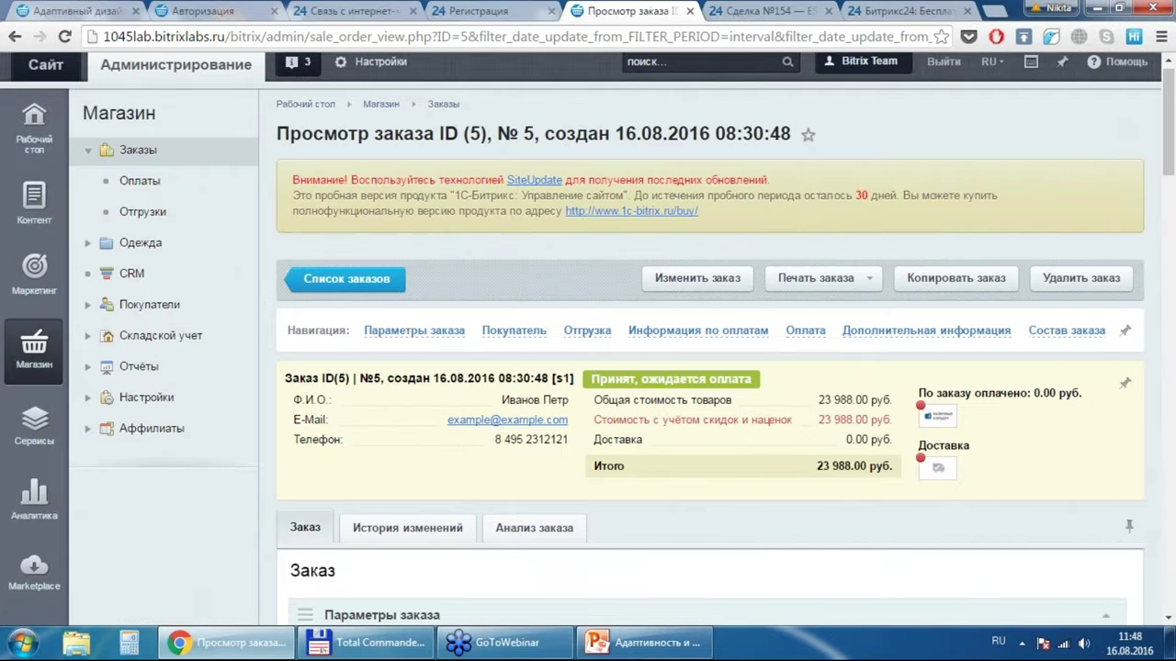
scroll(958, 122, "down", 2)
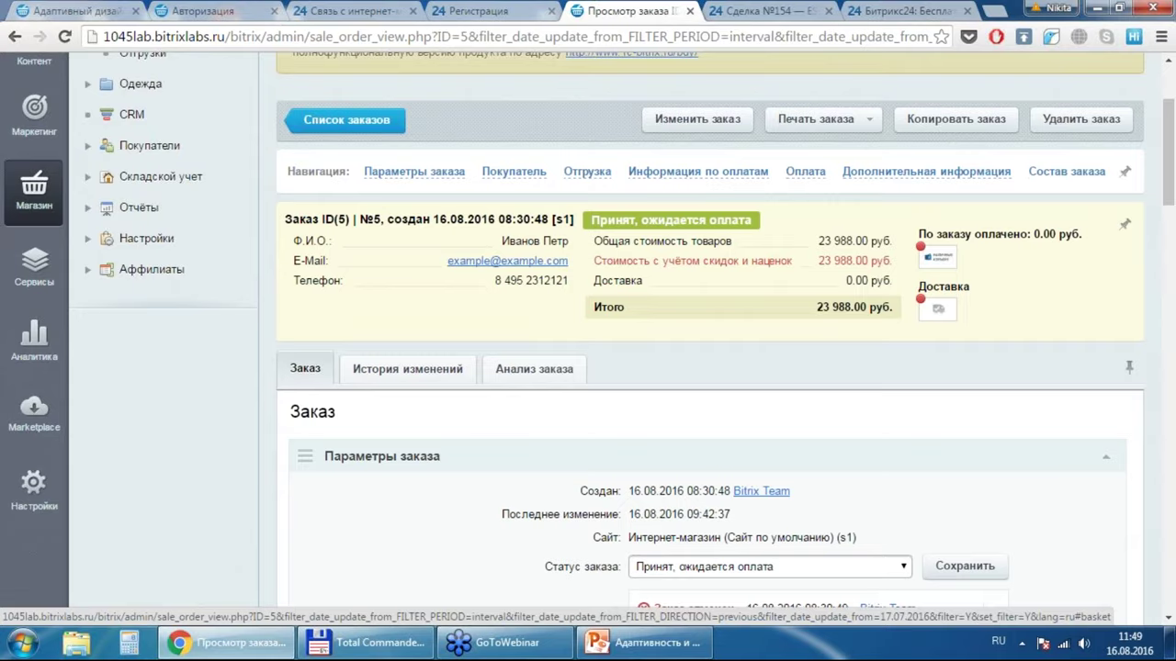
left_click(1066, 171)
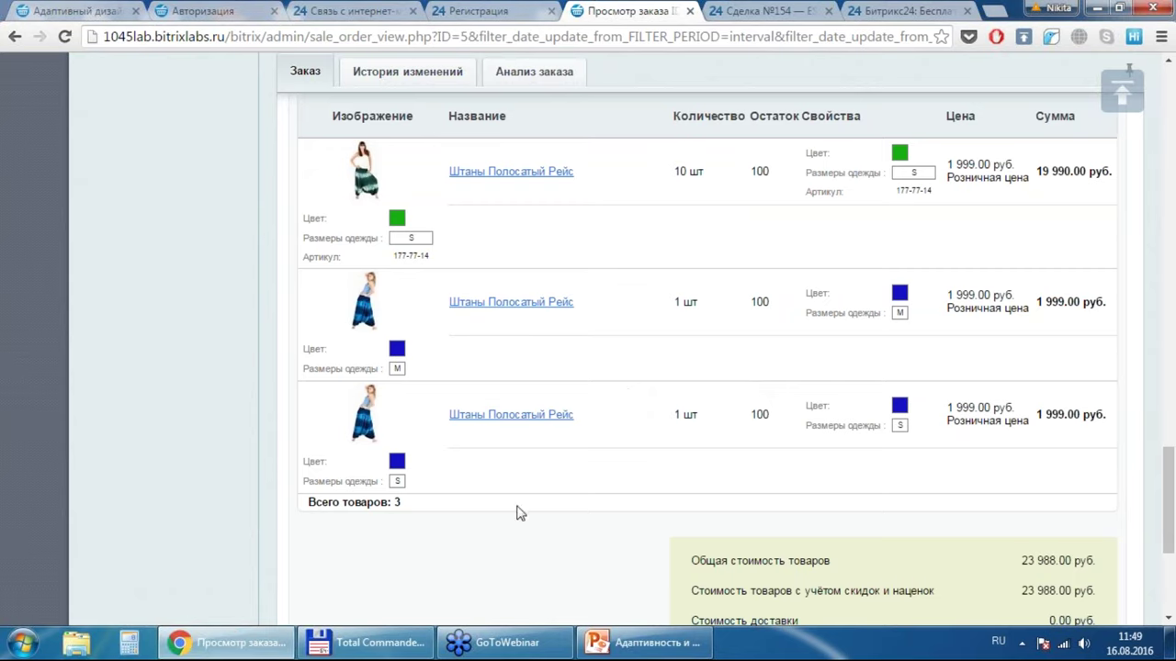
left_click(1124, 92)
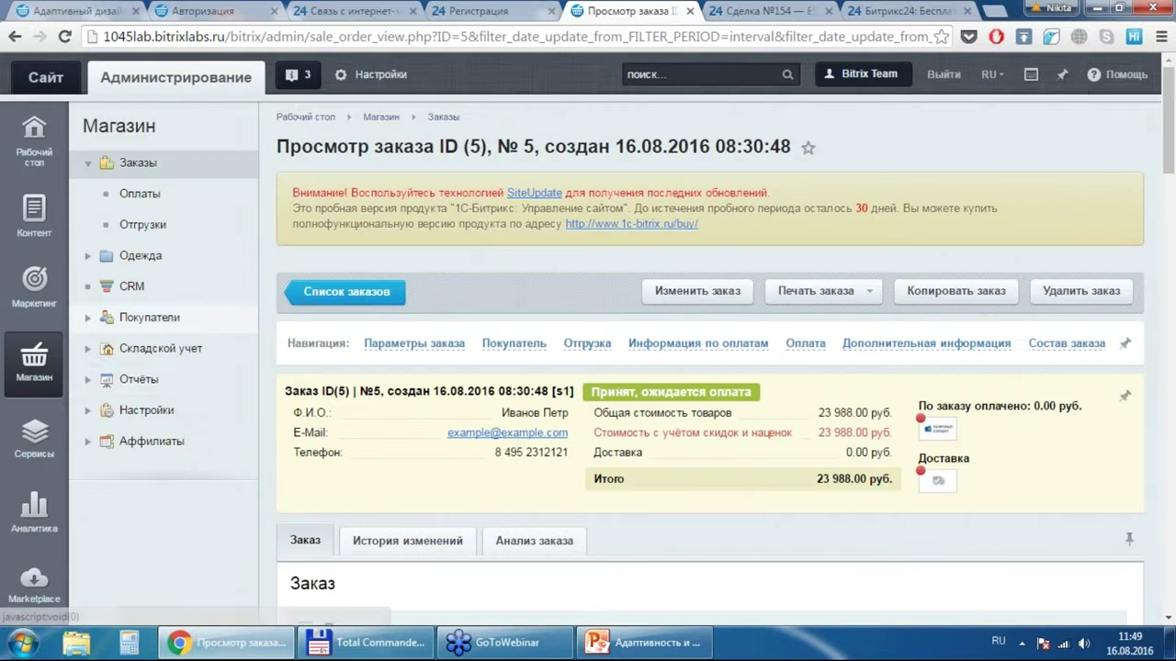
Step: From the Платежные системы list, edit payment system #4 Банковские карты (Яндекс.Касса)
left_click(88, 416)
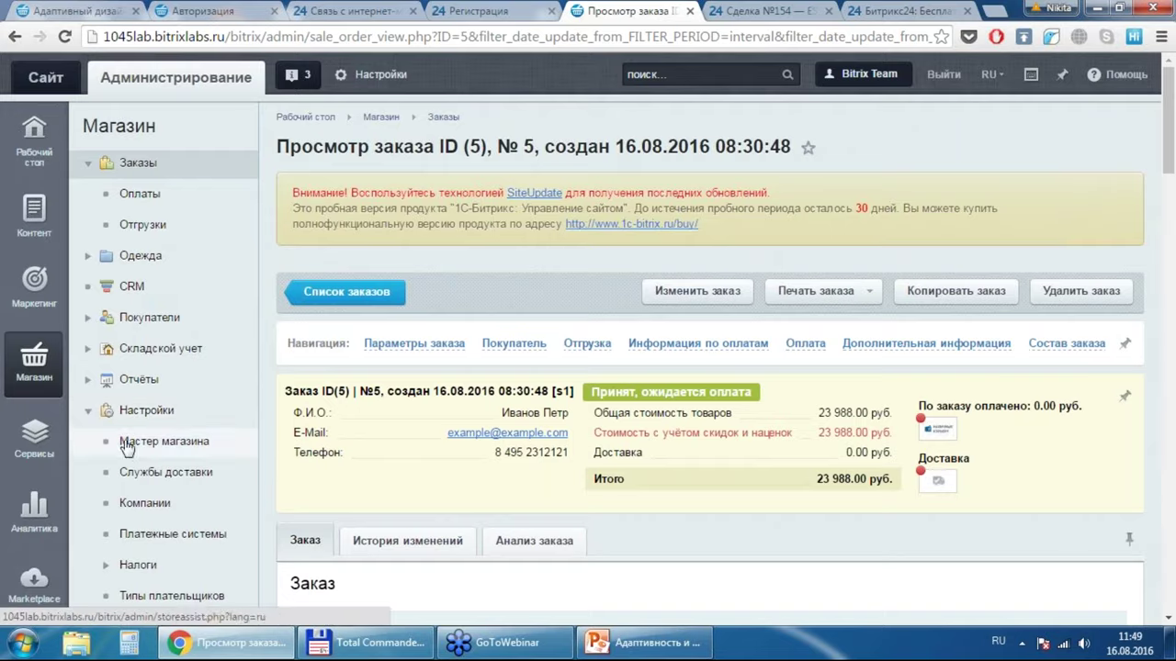
left_click(133, 535)
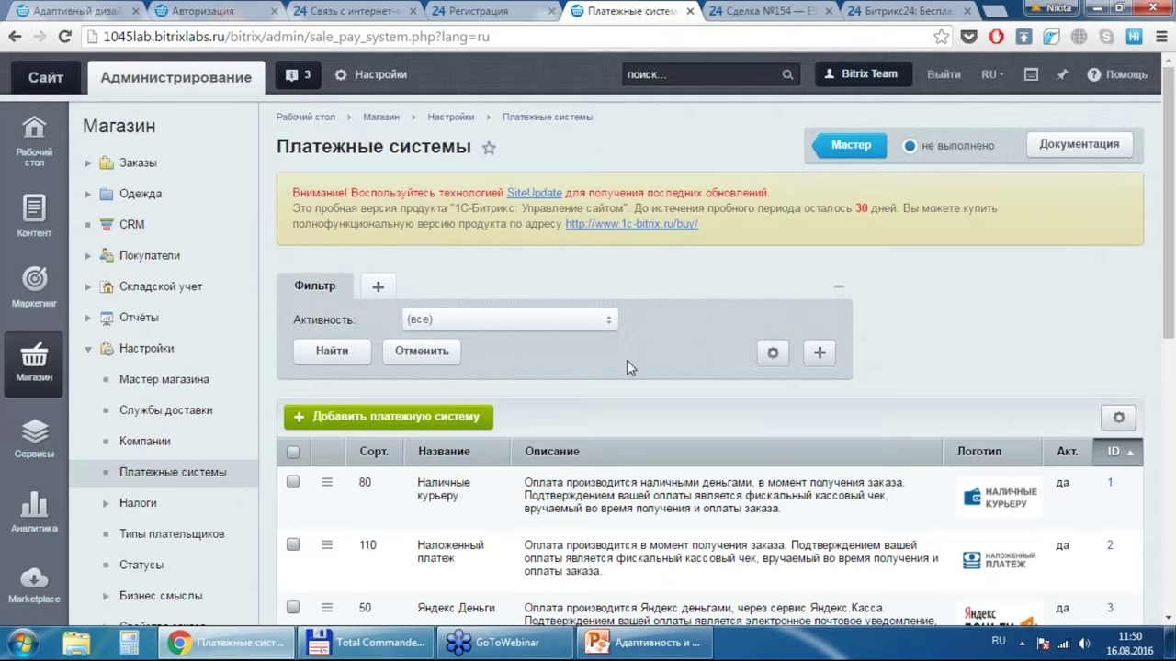
scroll(627, 365, "down", 1)
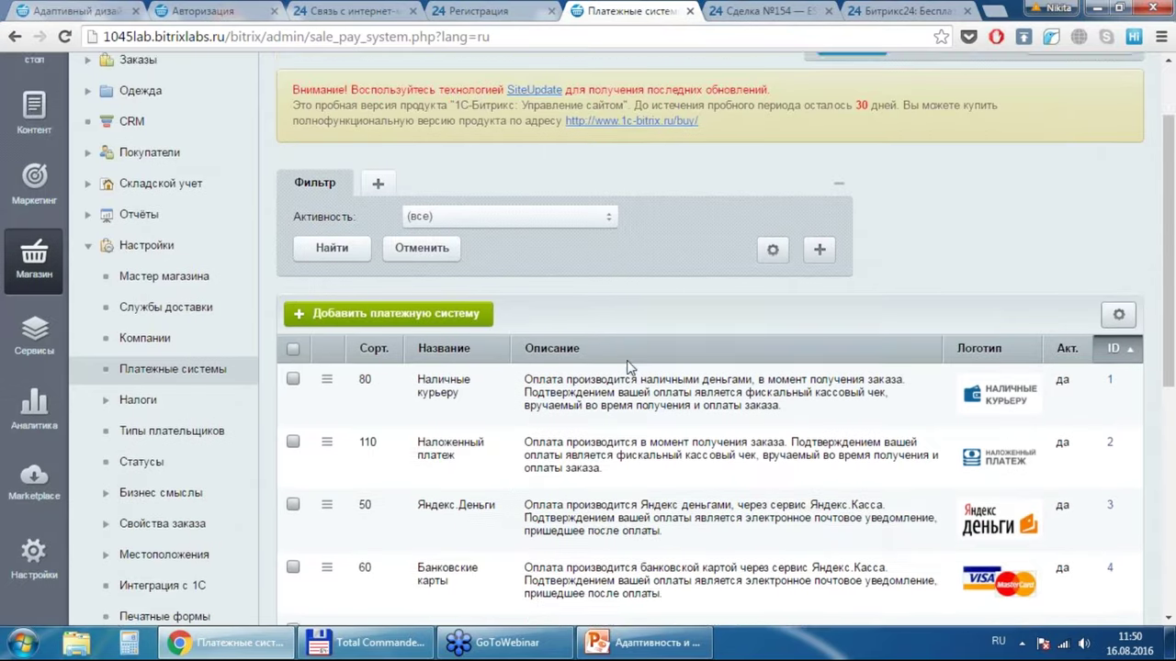
scroll(628, 365, "down", 1)
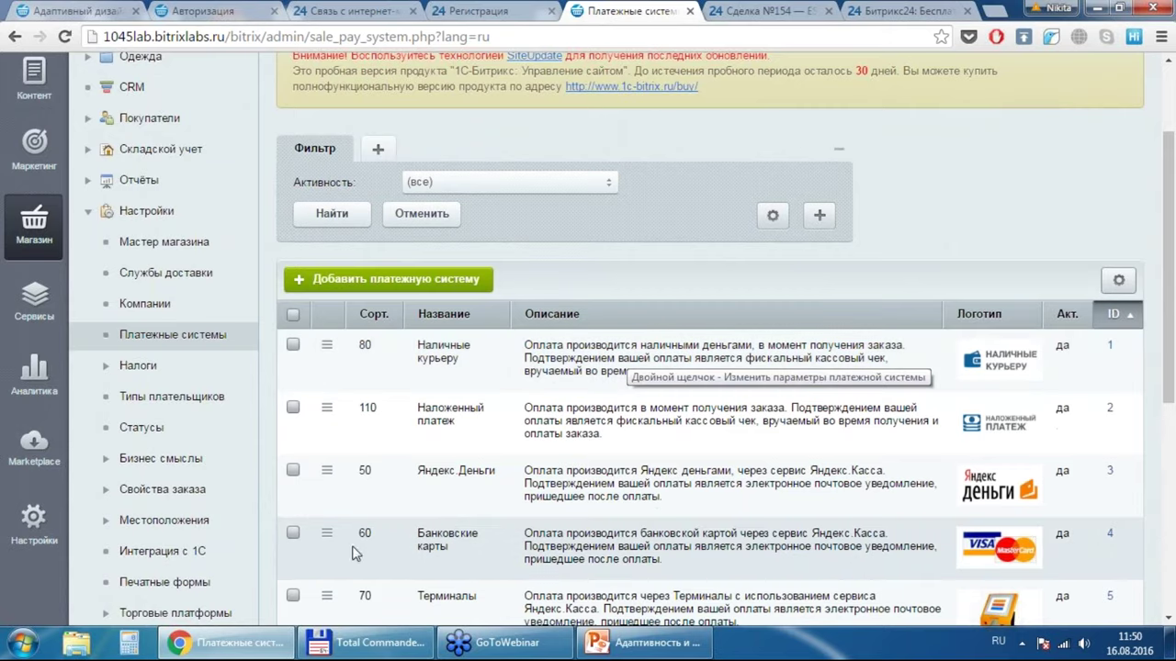
left_click(326, 532)
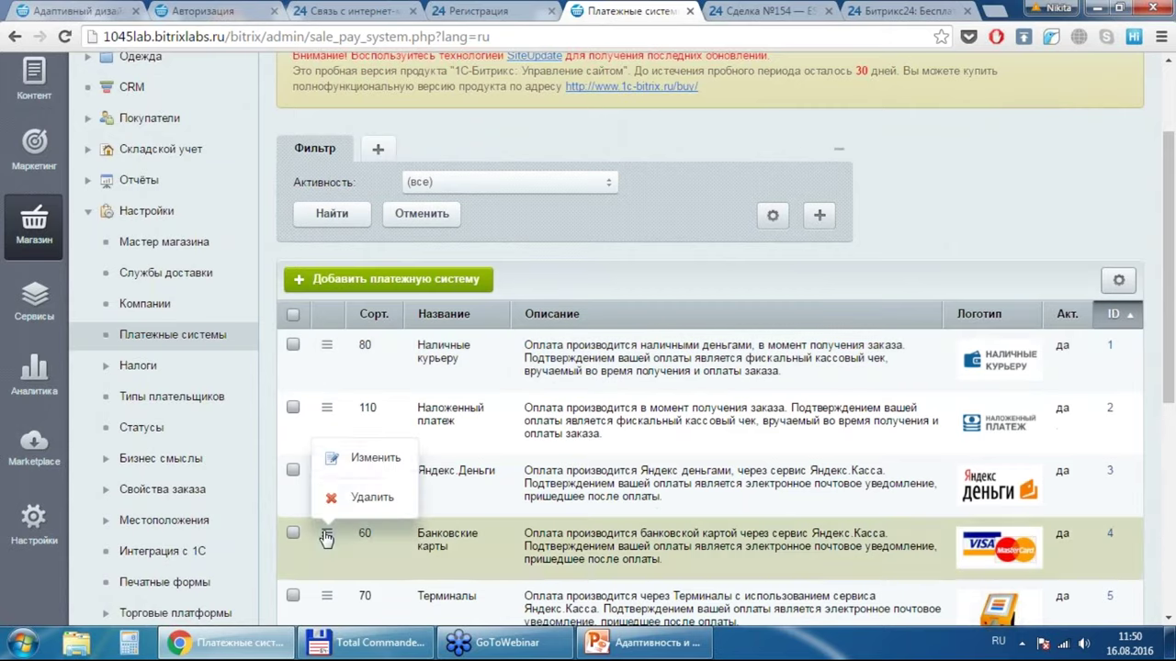
left_click(375, 456)
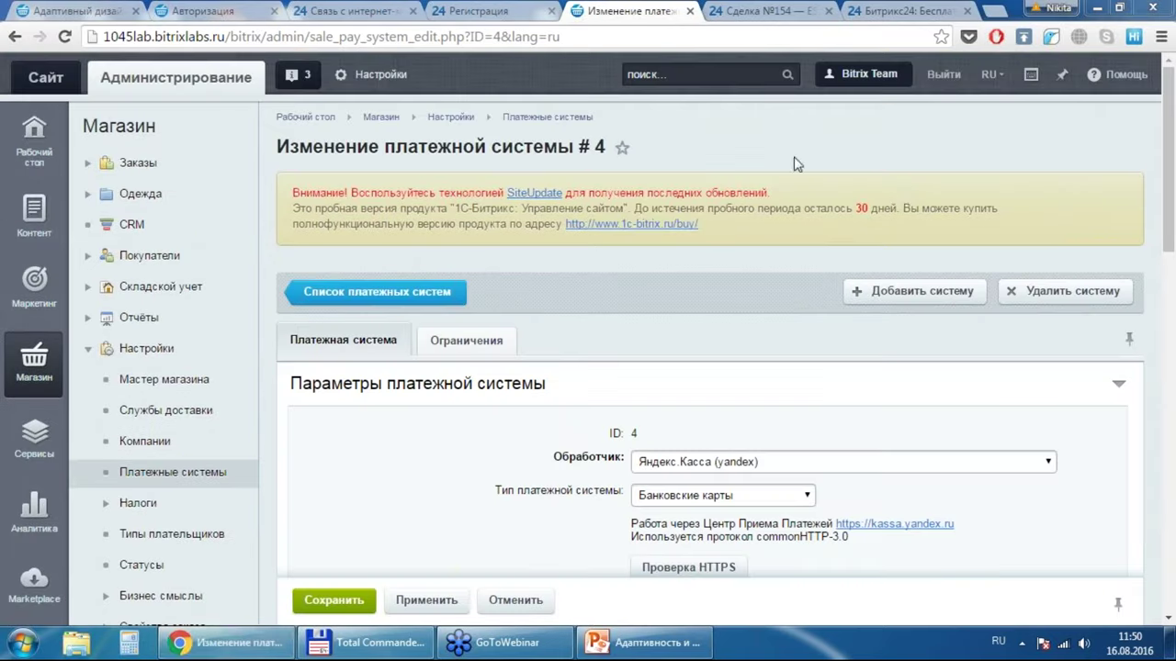
left_click(847, 464)
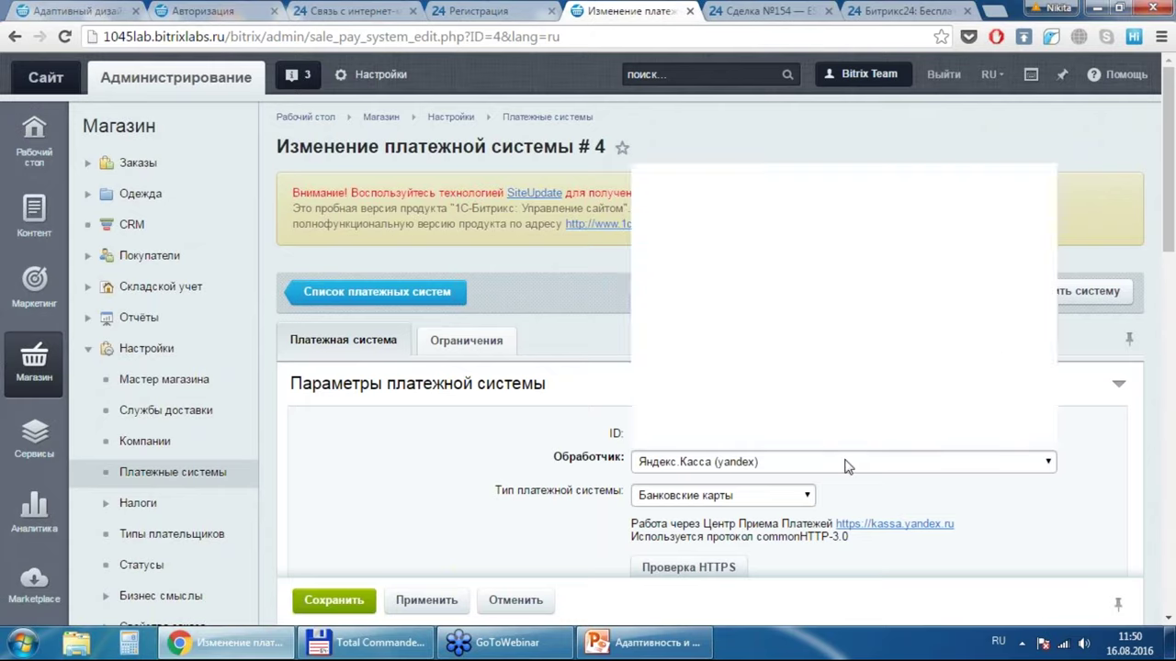
left_click(875, 67)
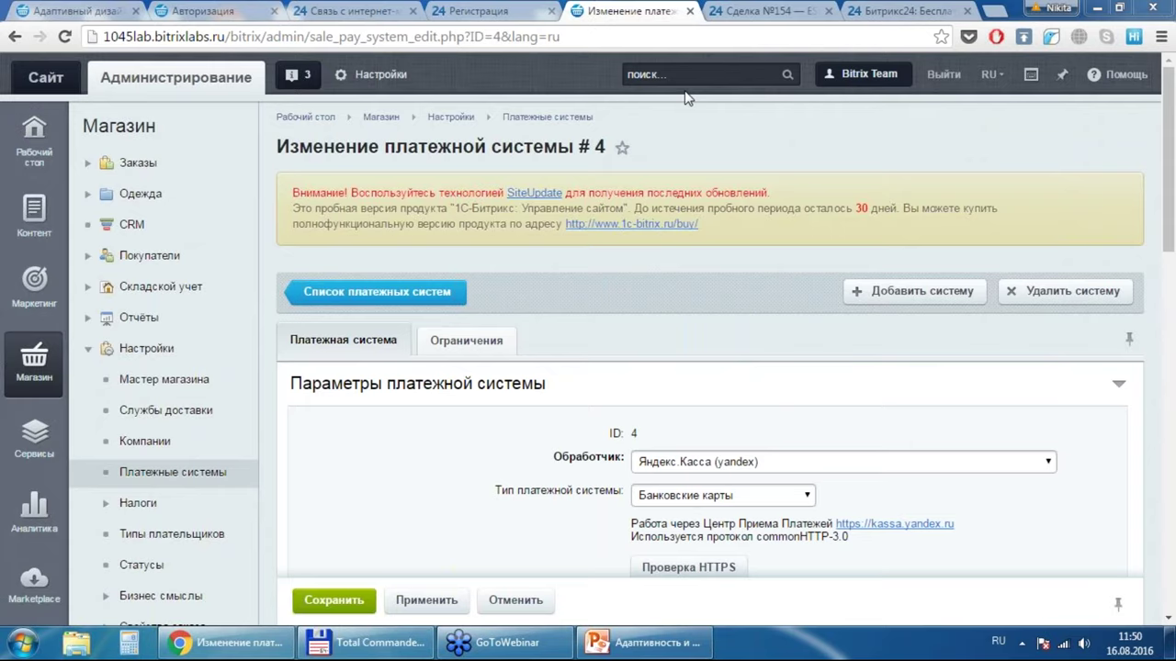
left_click(851, 464)
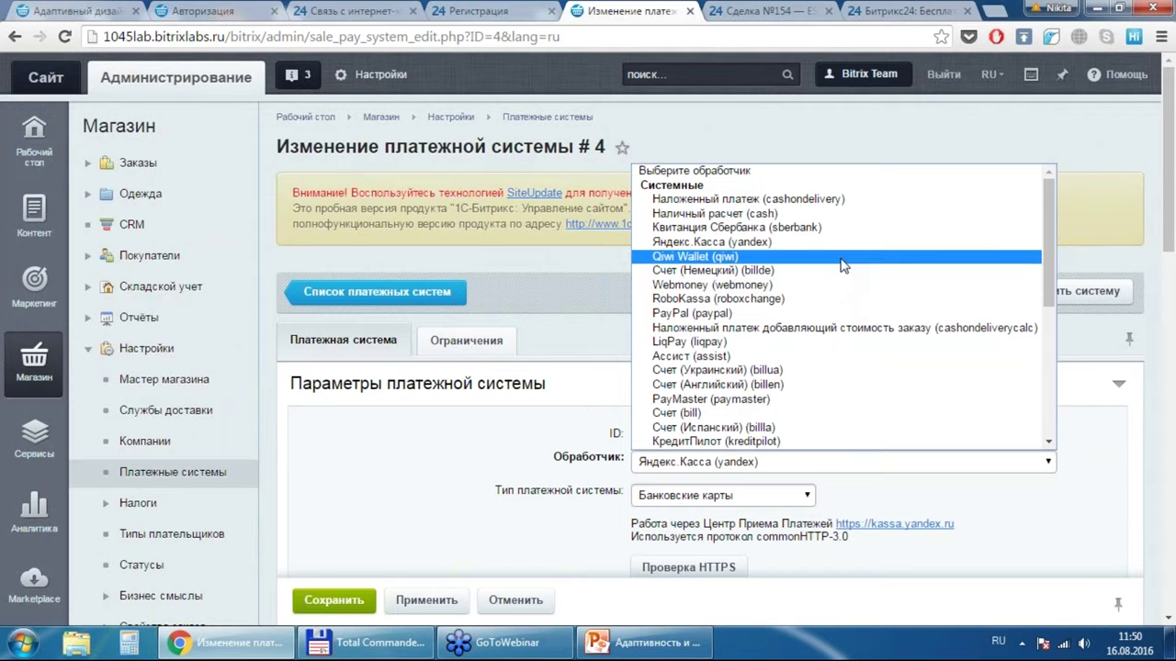
left_click_drag(1047, 248, 1050, 395)
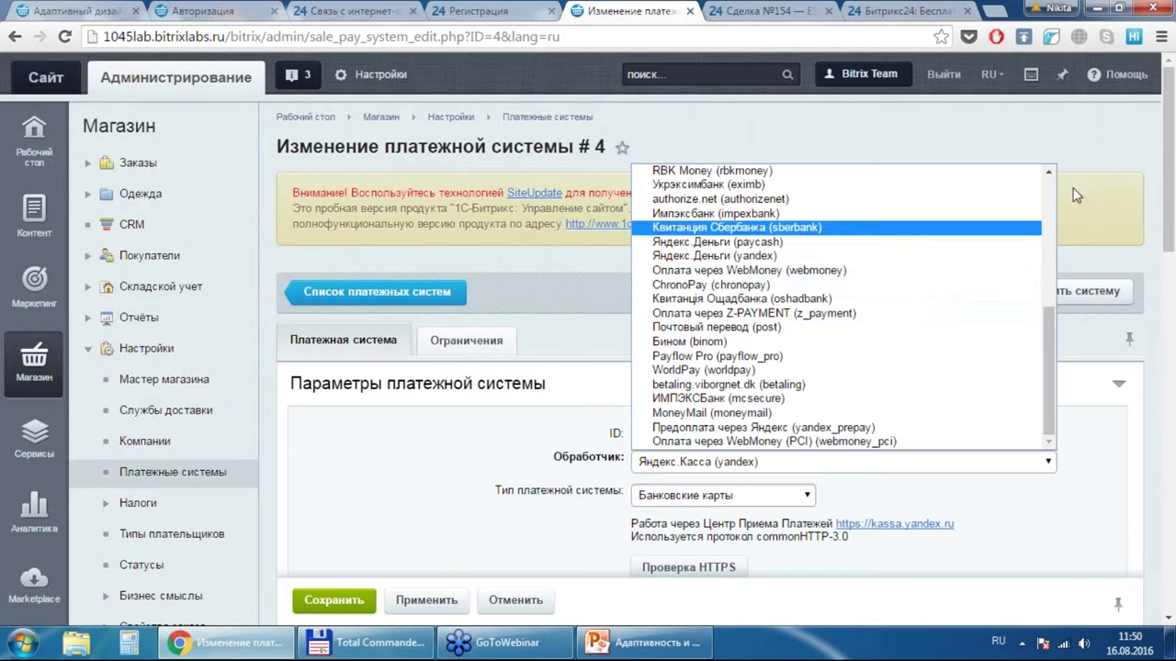
key("Escape")
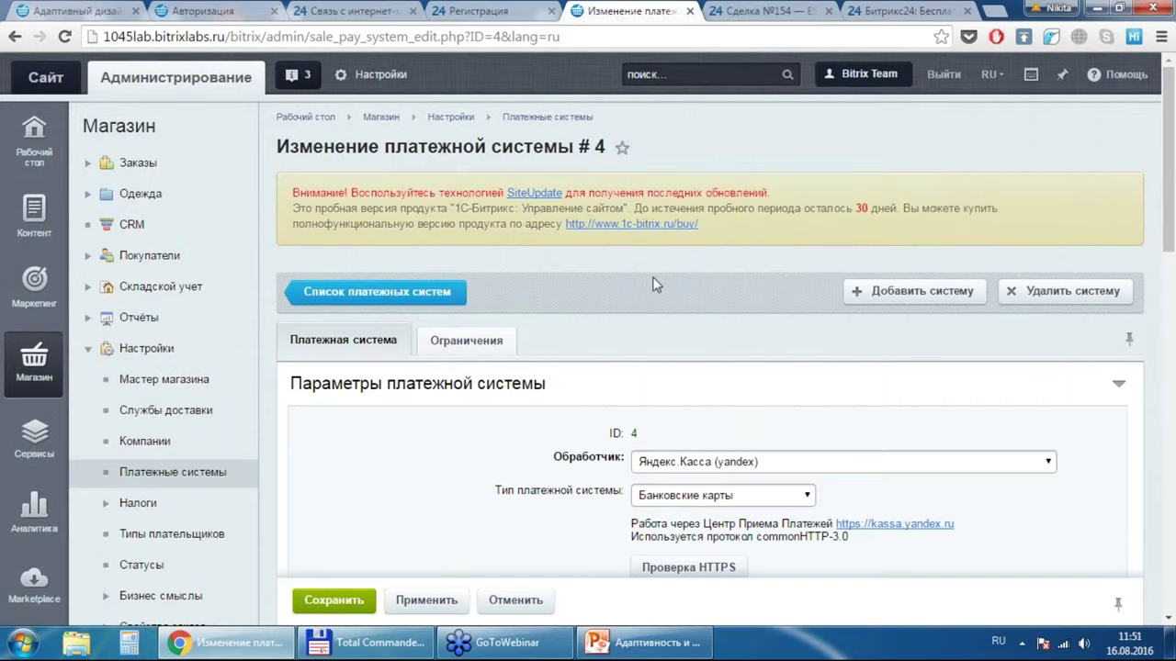
left_click(1118, 74)
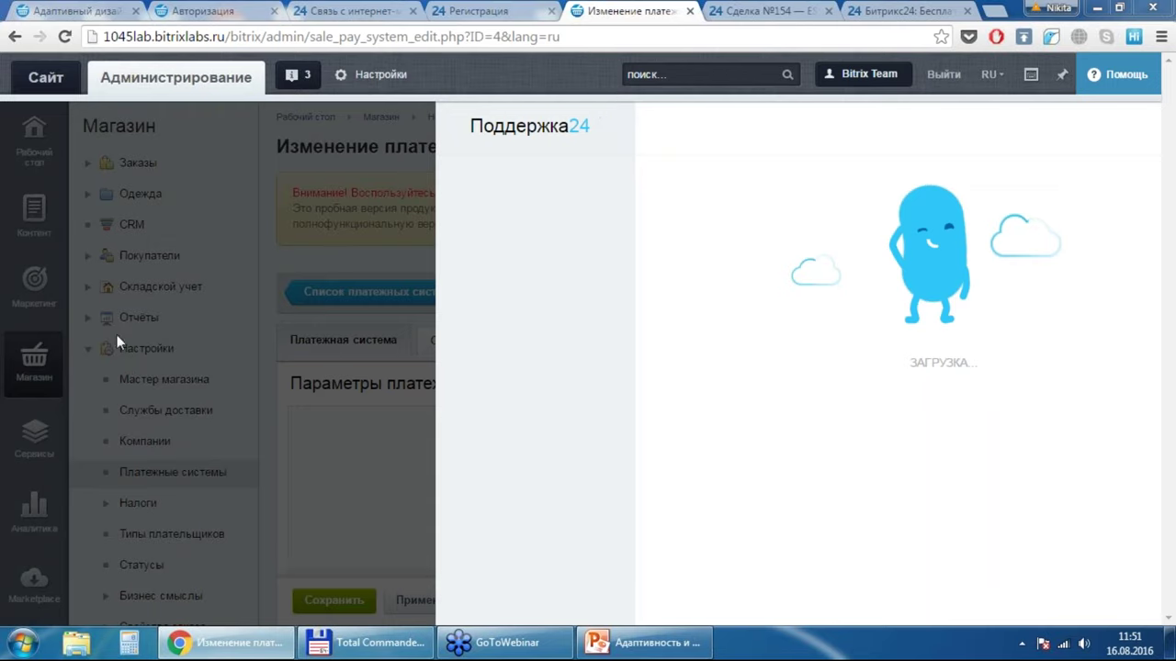
left_click(319, 295)
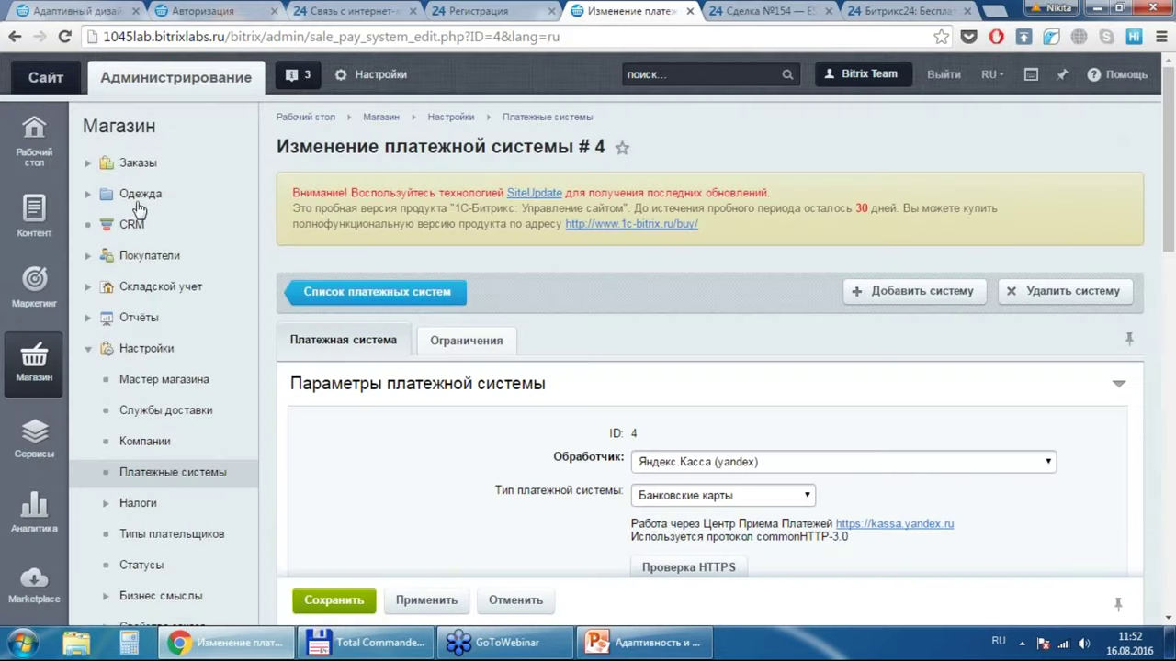
Step: In the Одежда product list's Тапочки section, edit the product Домашние Тапочки Розовый Рай (ID 29)
left_click(88, 198)
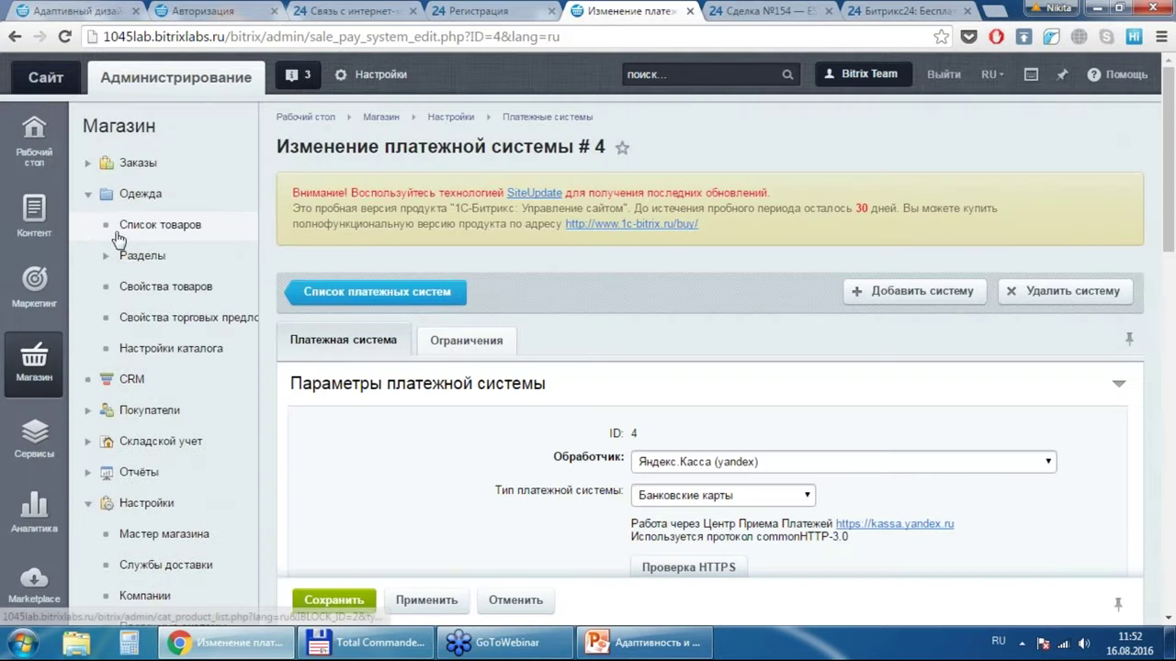
left_click(136, 226)
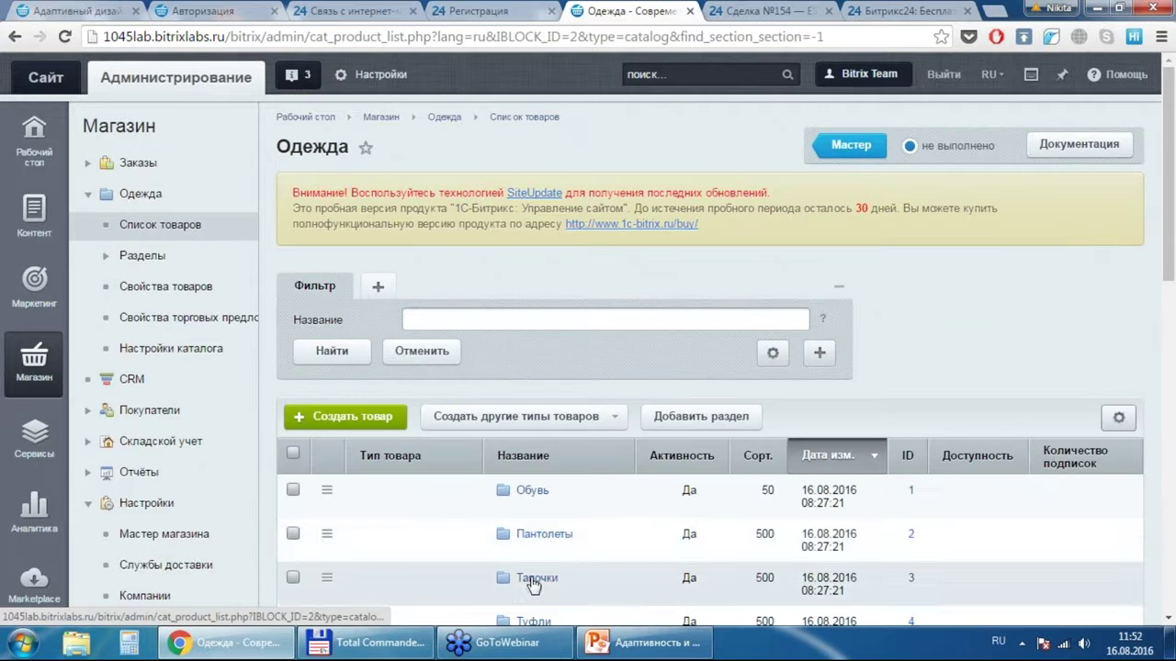
left_click(534, 578)
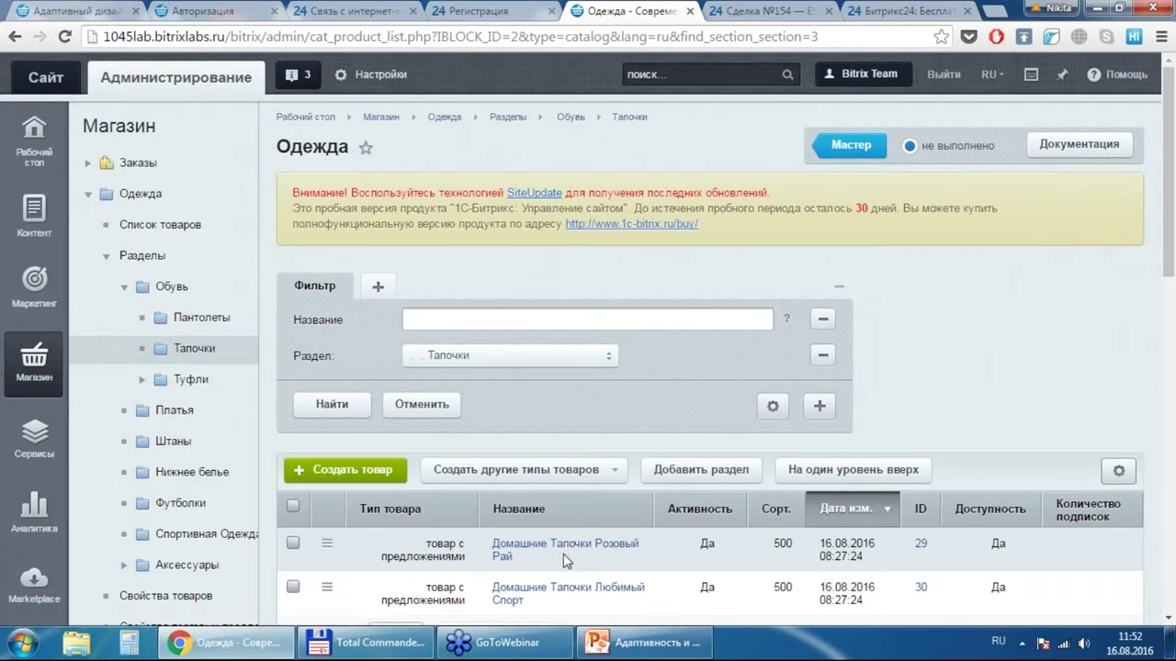
left_click(570, 551)
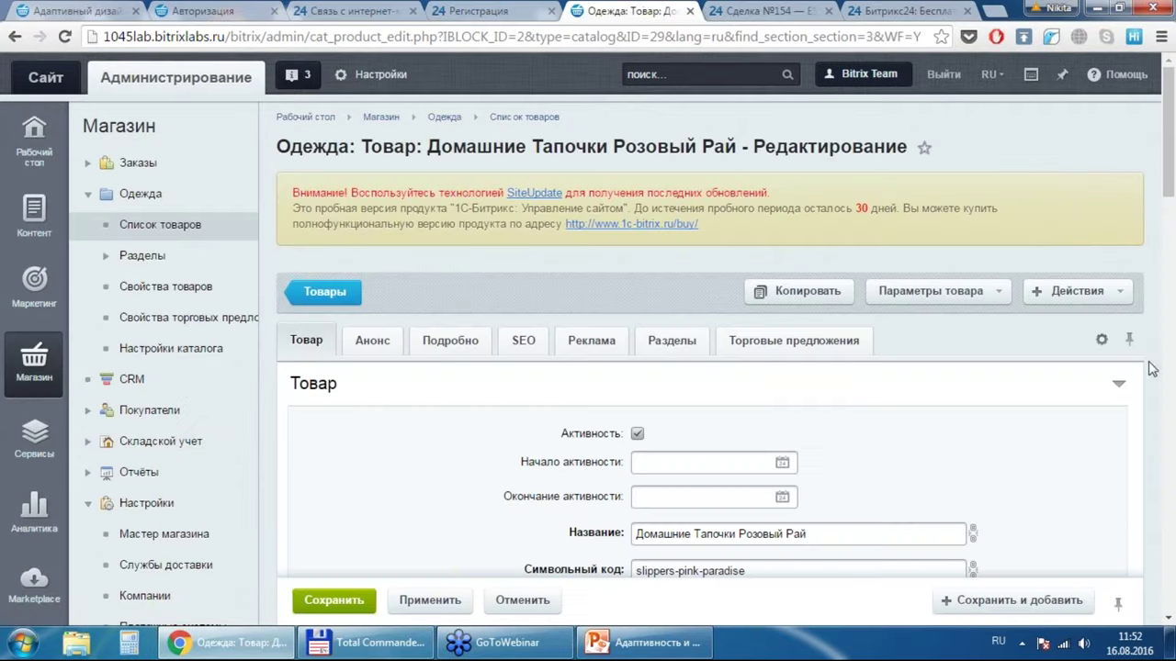
Step: Tick the Новинка flag on the Домашние Тапочки Розовый Рай product
left_click(1167, 522)
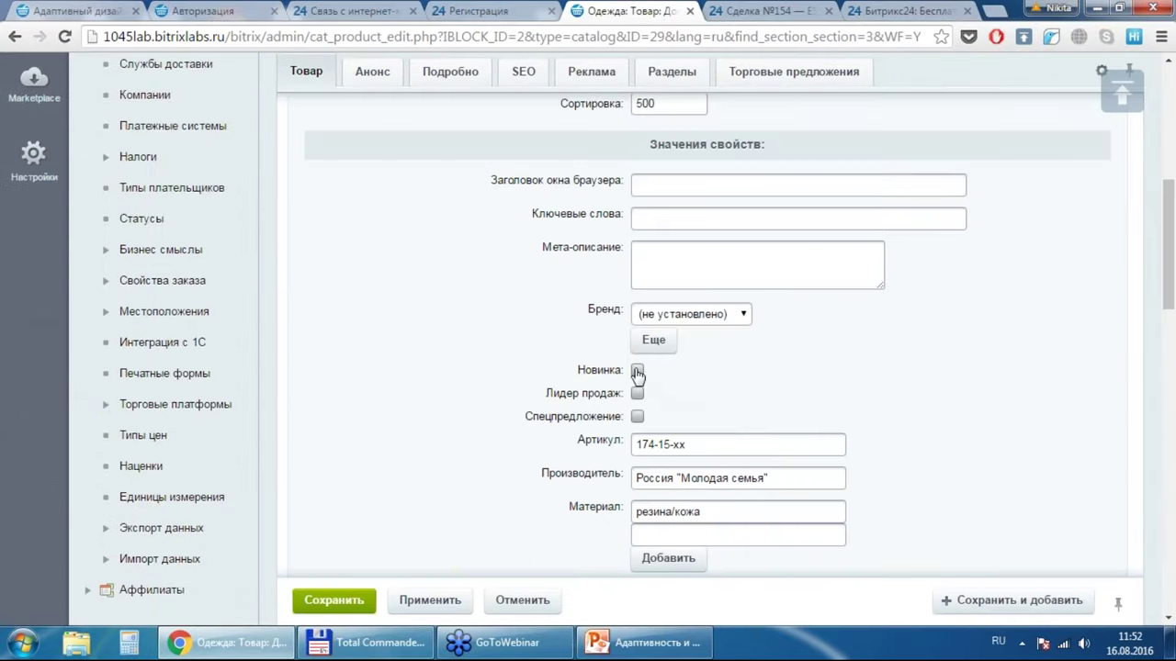
left_click(638, 371)
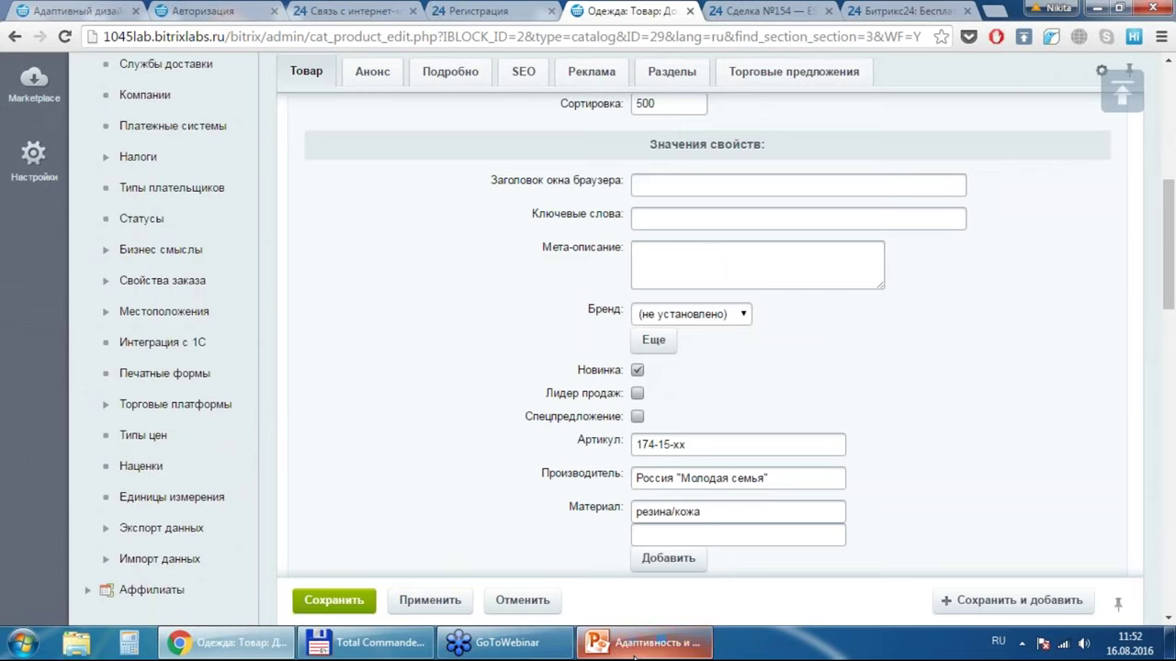
mouse_move(634, 654)
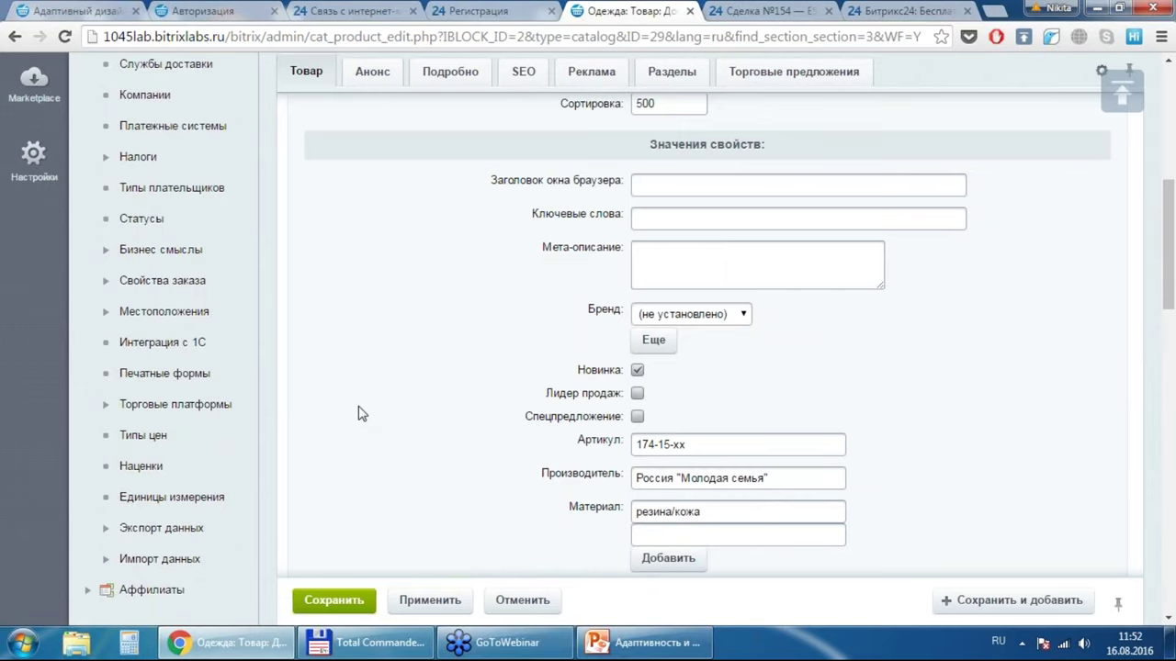
Step: Open the Экспорт данных page listing the Yandex, Froogle and Export CSV profiles
scroll(361, 414, "up", 3)
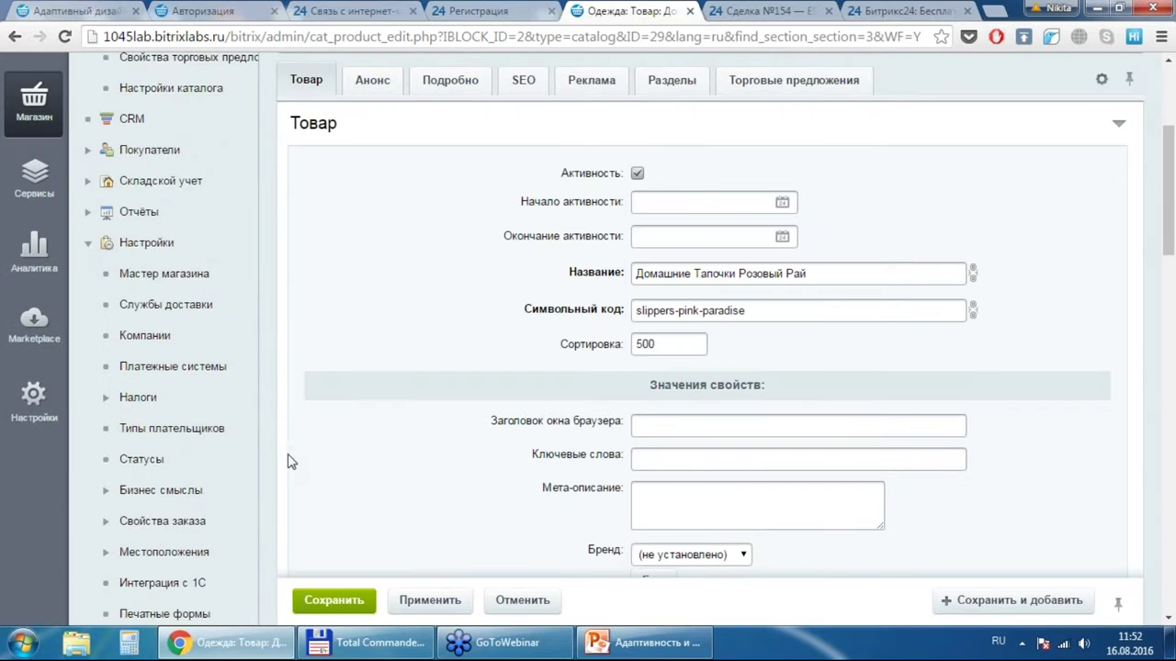
scroll(283, 463, "down", 3)
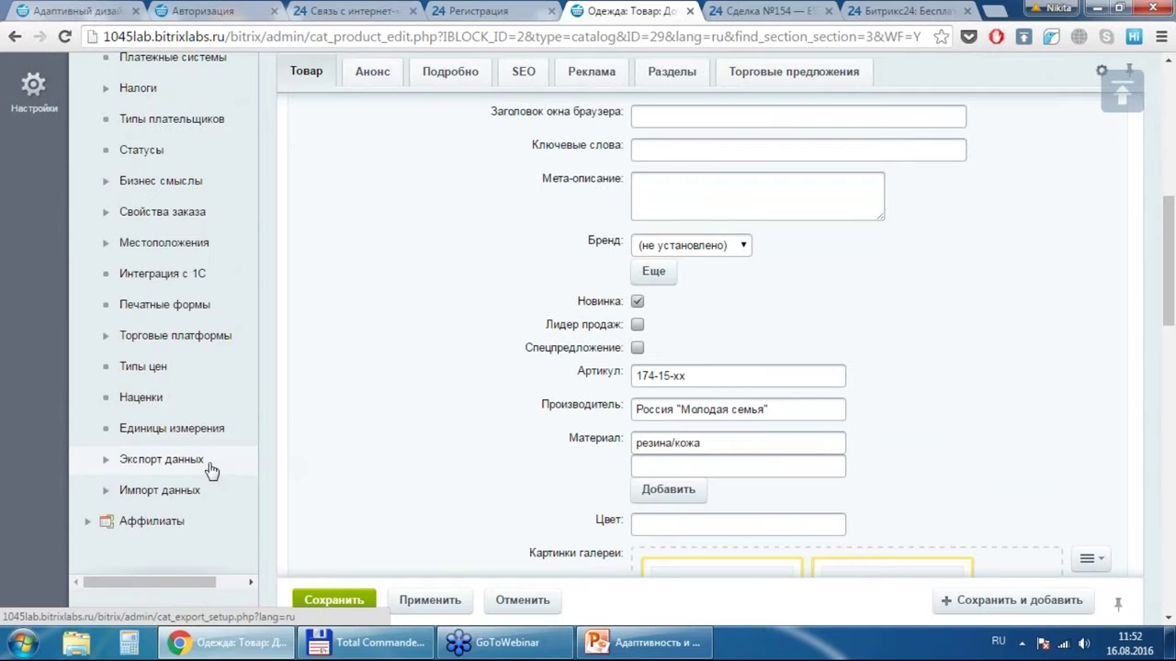
left_click(175, 466)
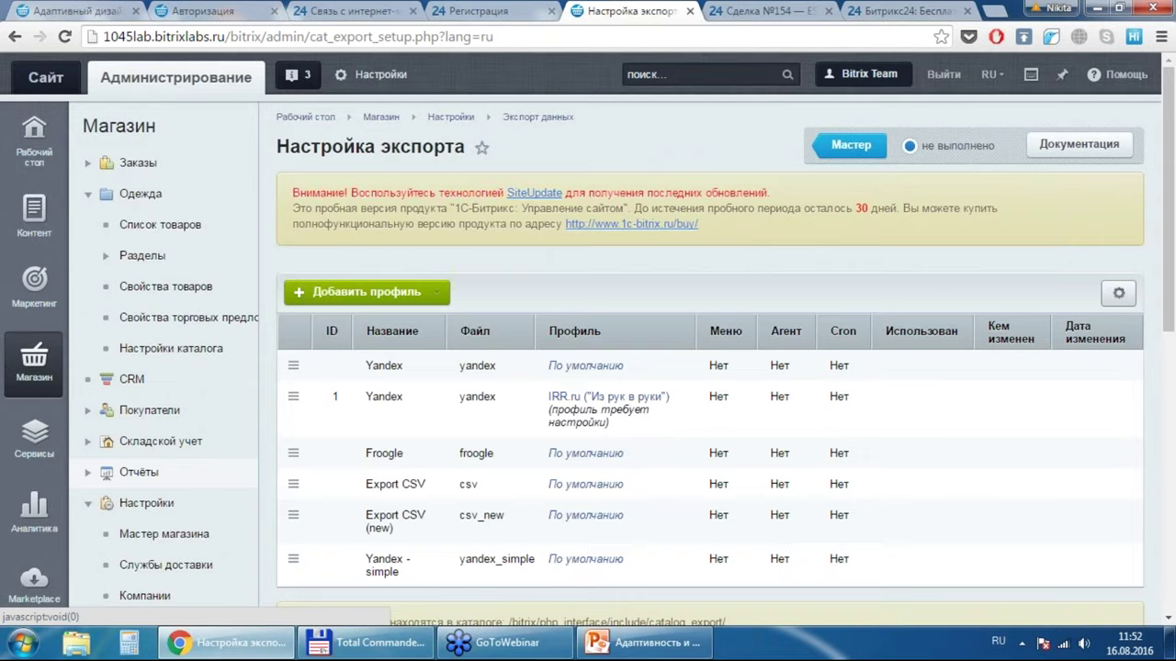
Step: Export with the first Yandex profile from Каталоги [catalog] > Одежда [2], including all groups
left_click(294, 369)
left_click(310, 402)
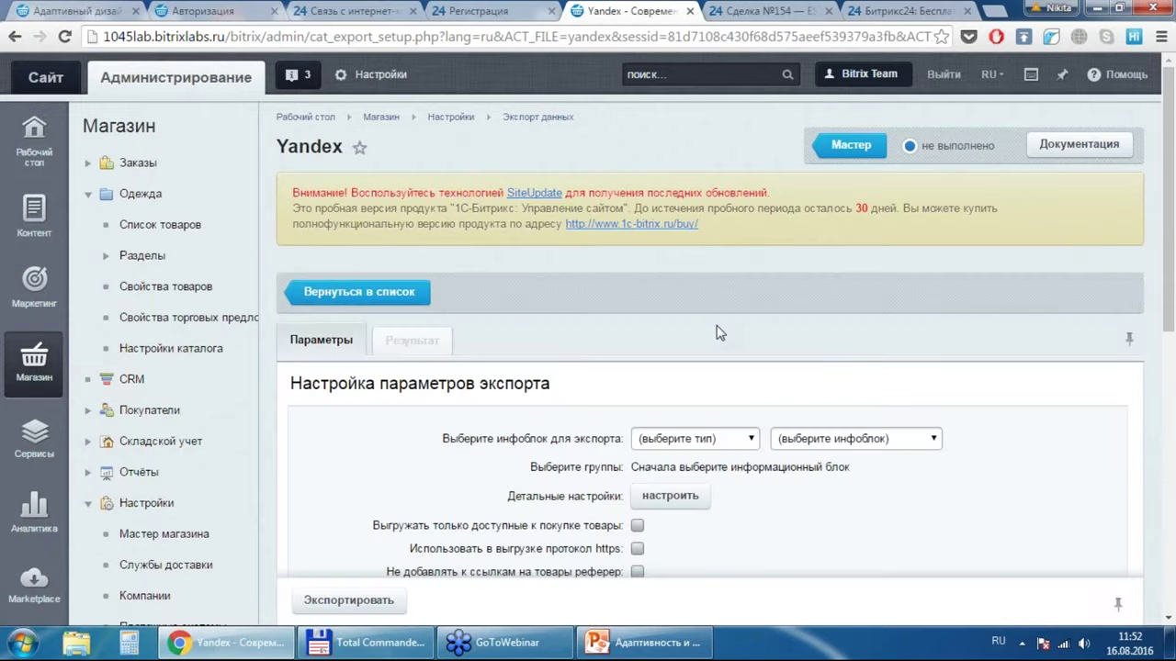
left_click(722, 439)
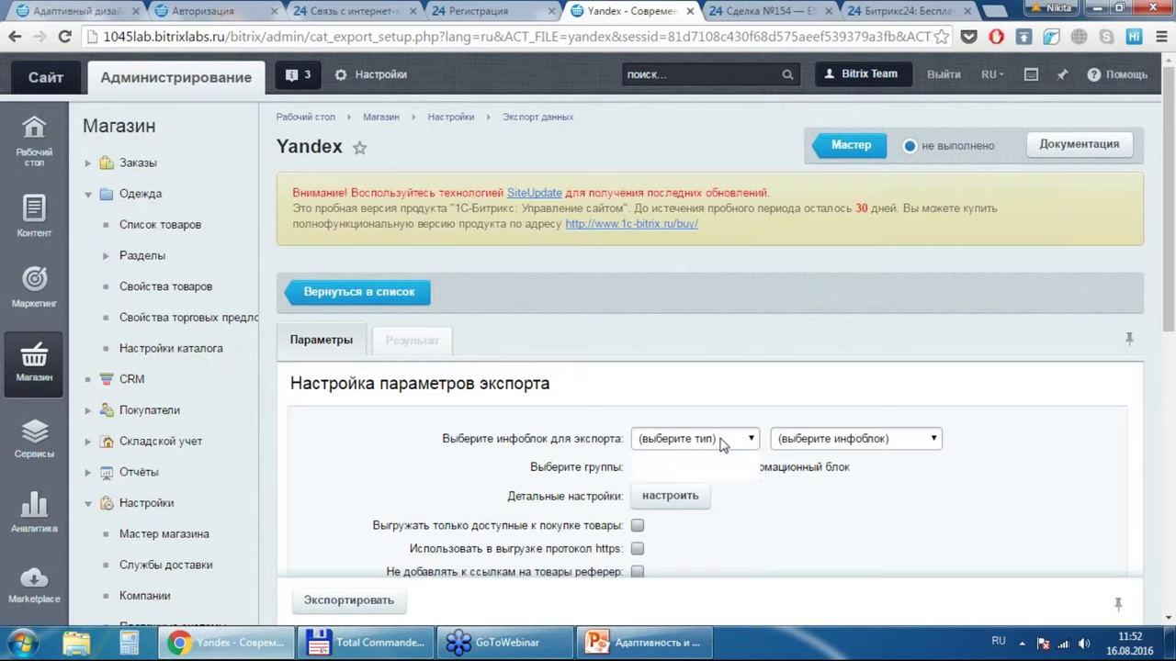
left_click(709, 472)
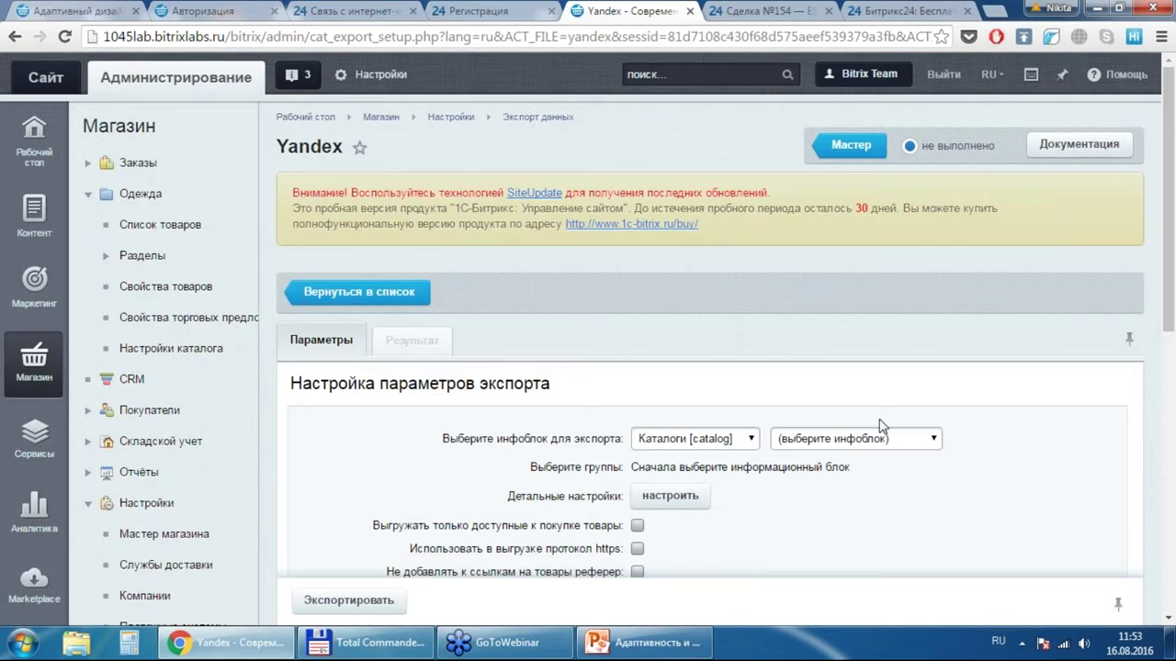
left_click(859, 441)
left_click(821, 472)
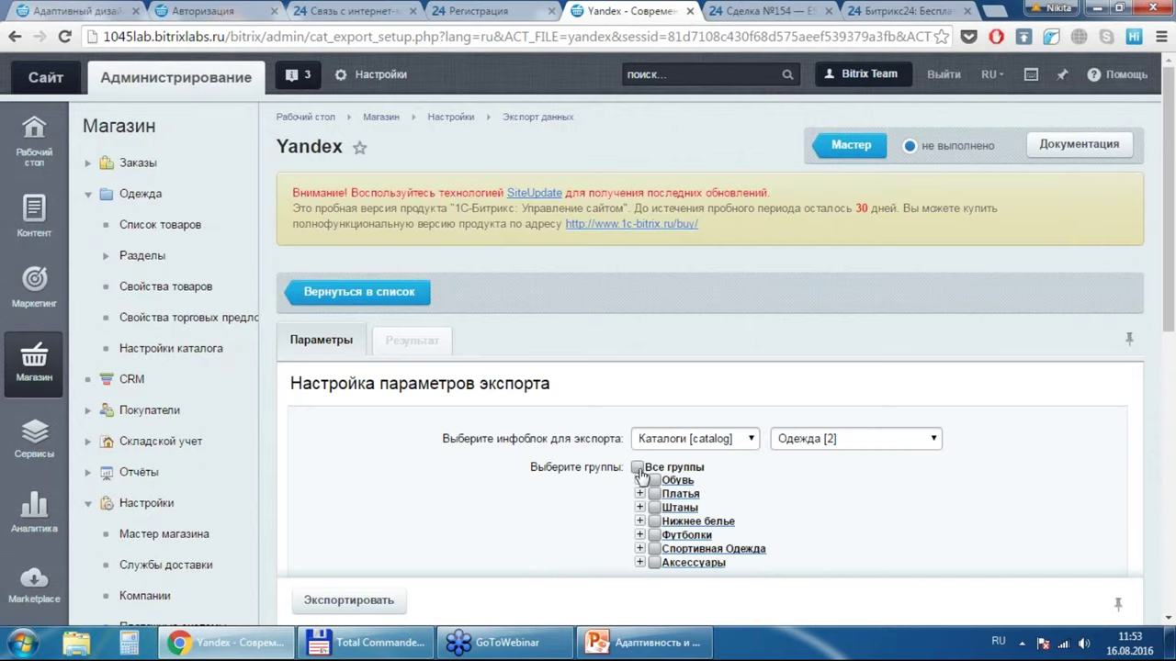
left_click(637, 468)
left_click(654, 480)
left_click(658, 481)
left_click(658, 481)
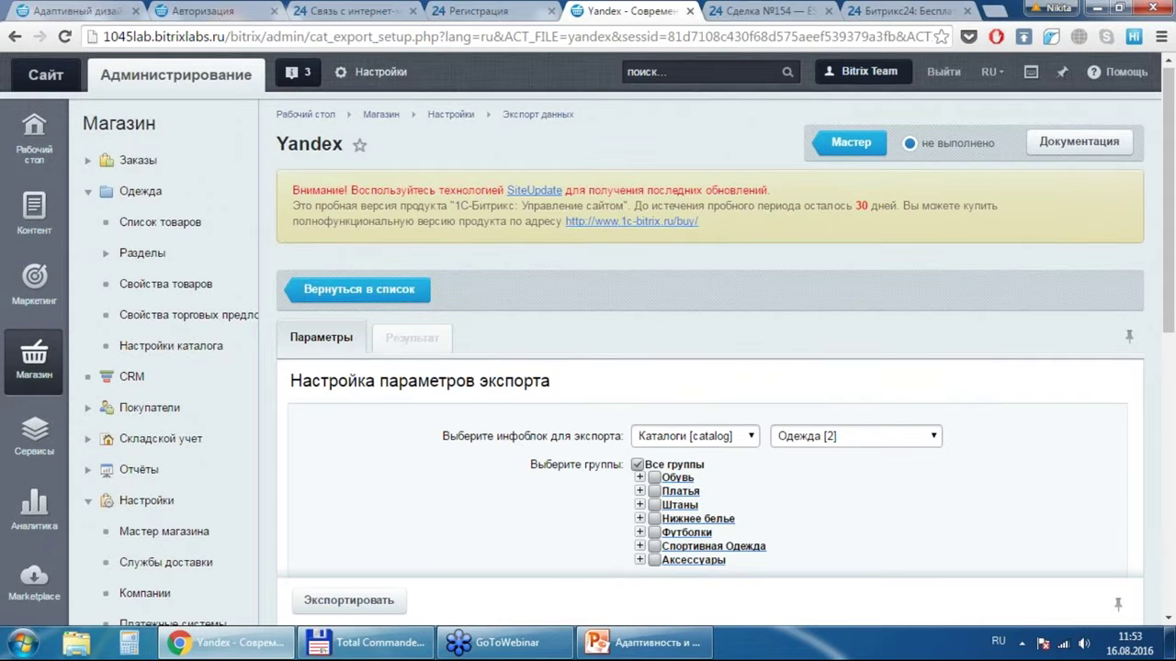
scroll(707, 386, "down", 5)
scroll(747, 276, "up", 2)
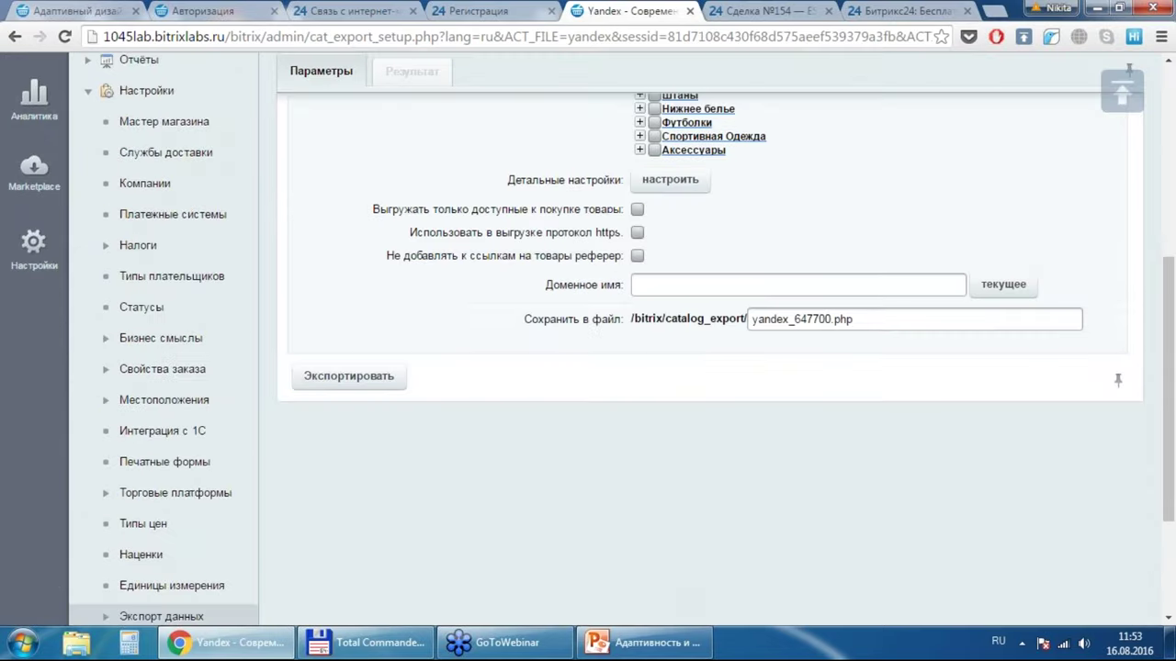
left_click(670, 184)
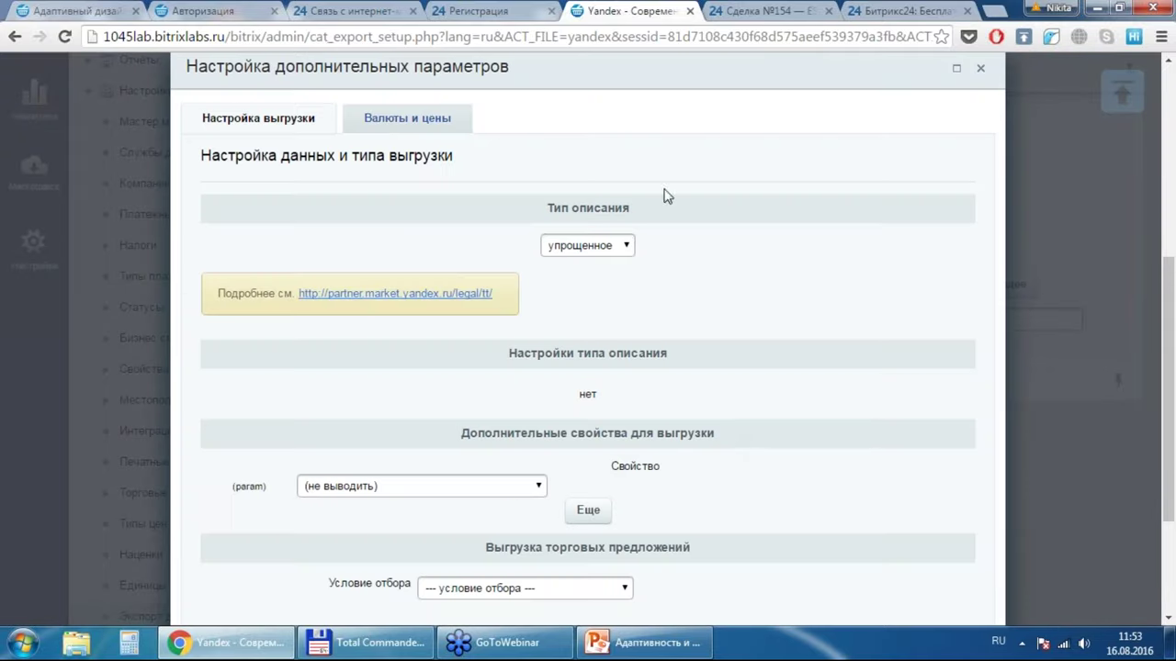
scroll(740, 440, "down", 3)
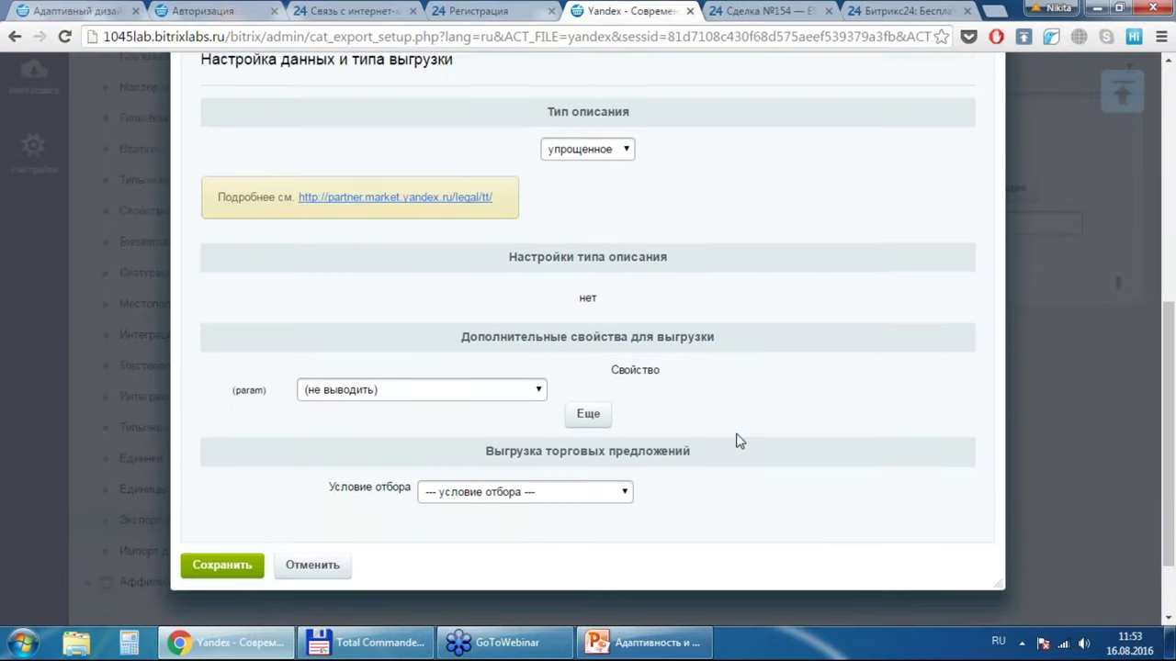
scroll(739, 440, "up", 2)
scroll(740, 441, "up", 1)
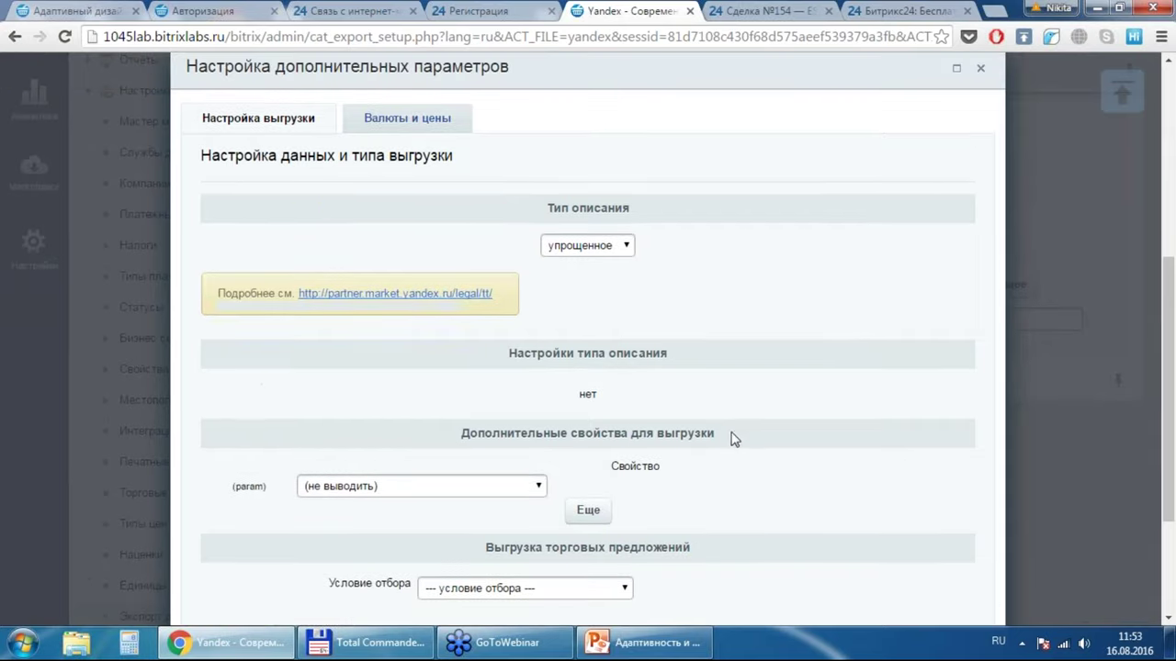
left_click(980, 67)
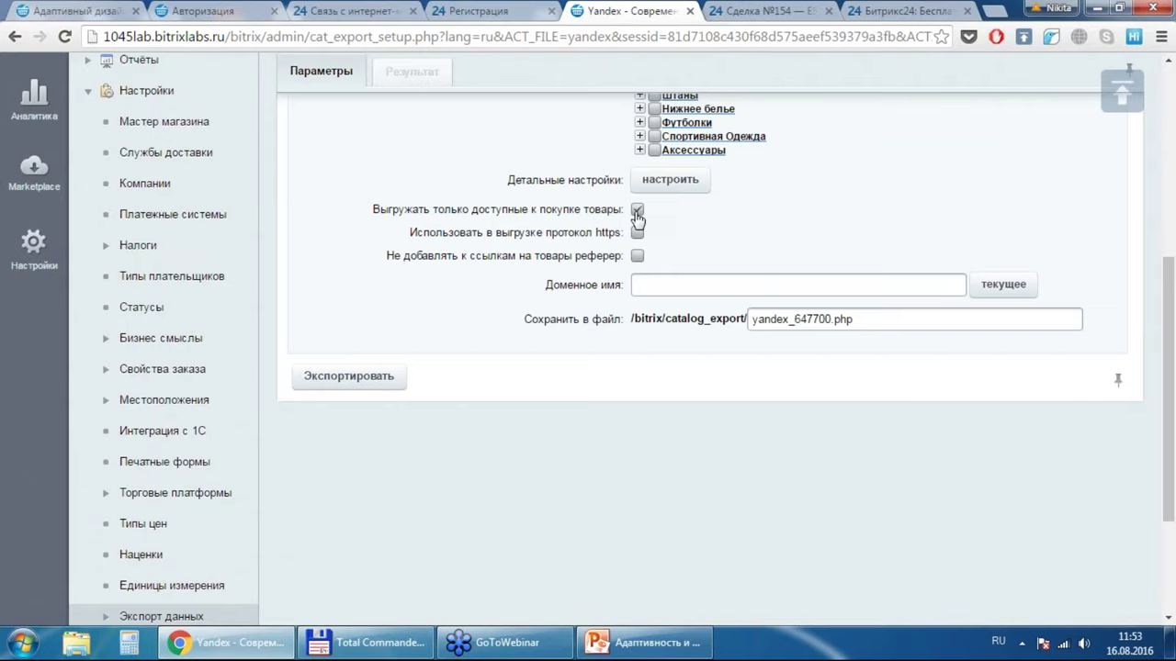
Step: Run the Yandex export, fill in the site domain name, then return to the export profiles list
left_click(365, 387)
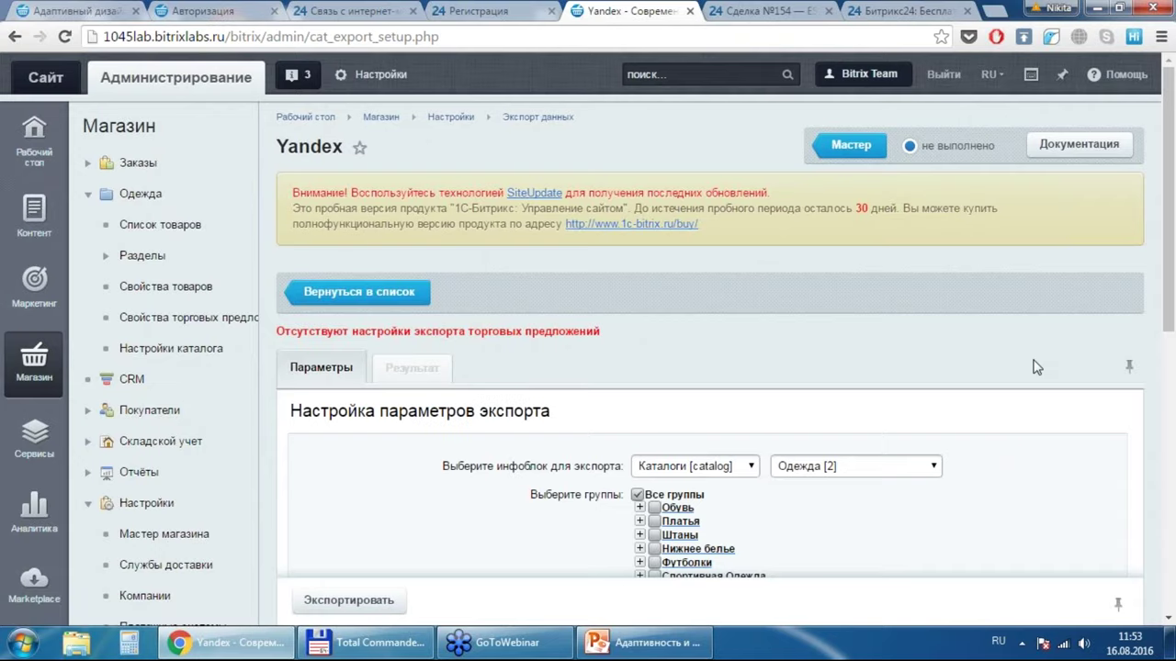
scroll(1036, 367, "down", 5)
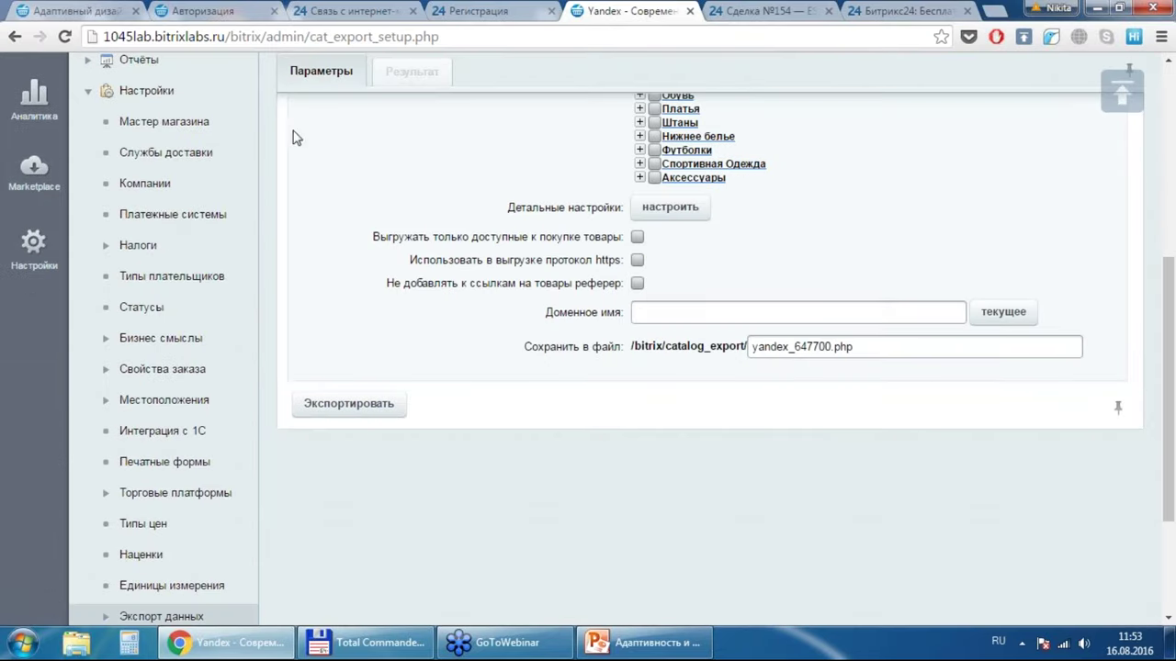
left_click(871, 342)
left_click(1005, 313)
left_click_drag(1165, 386, 1165, 230)
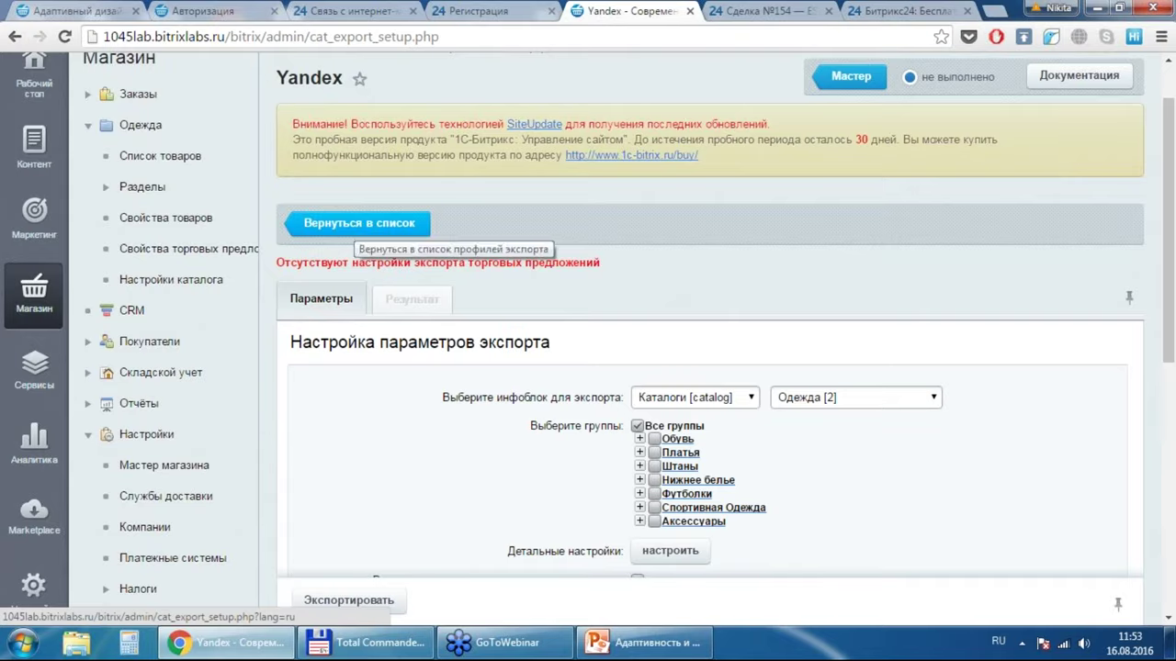
left_click(363, 228)
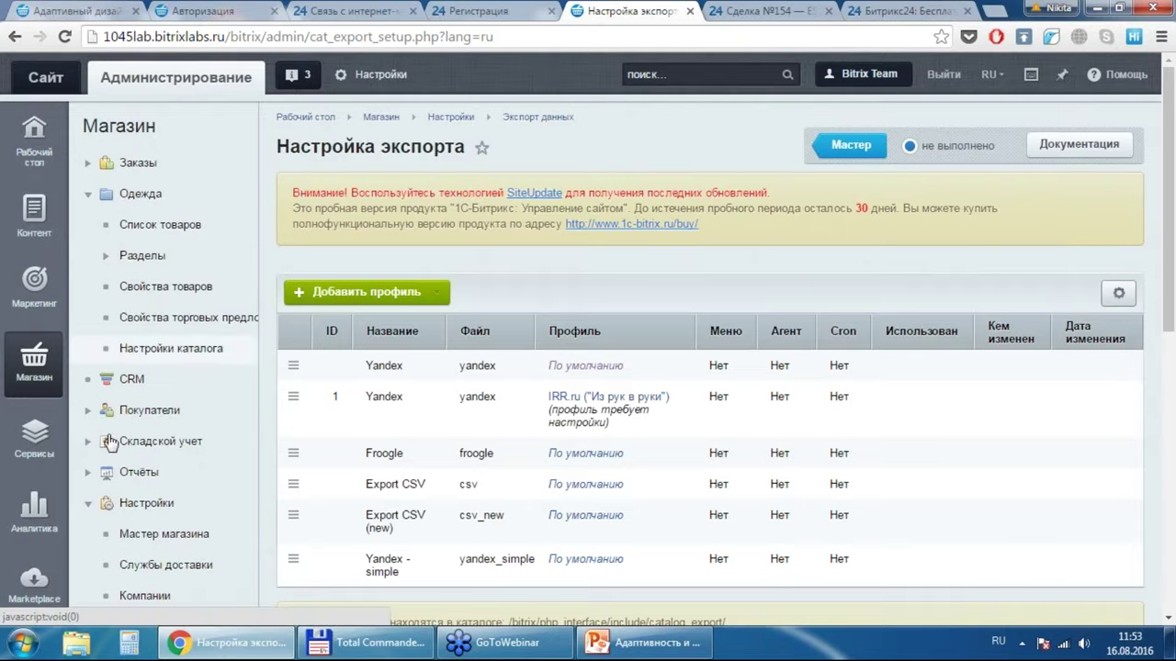
Step: In Мастер магазина, expand the store-is-open stage and open the Покупка на маркете settings
left_click(164, 534)
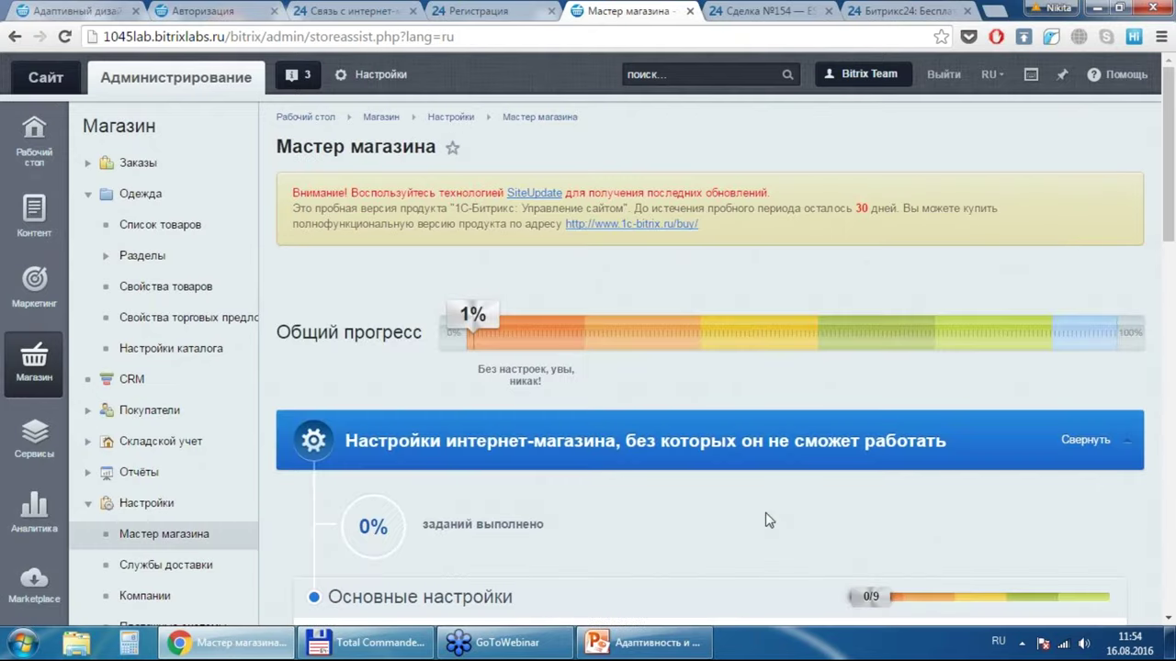
scroll(768, 520, "down", 10)
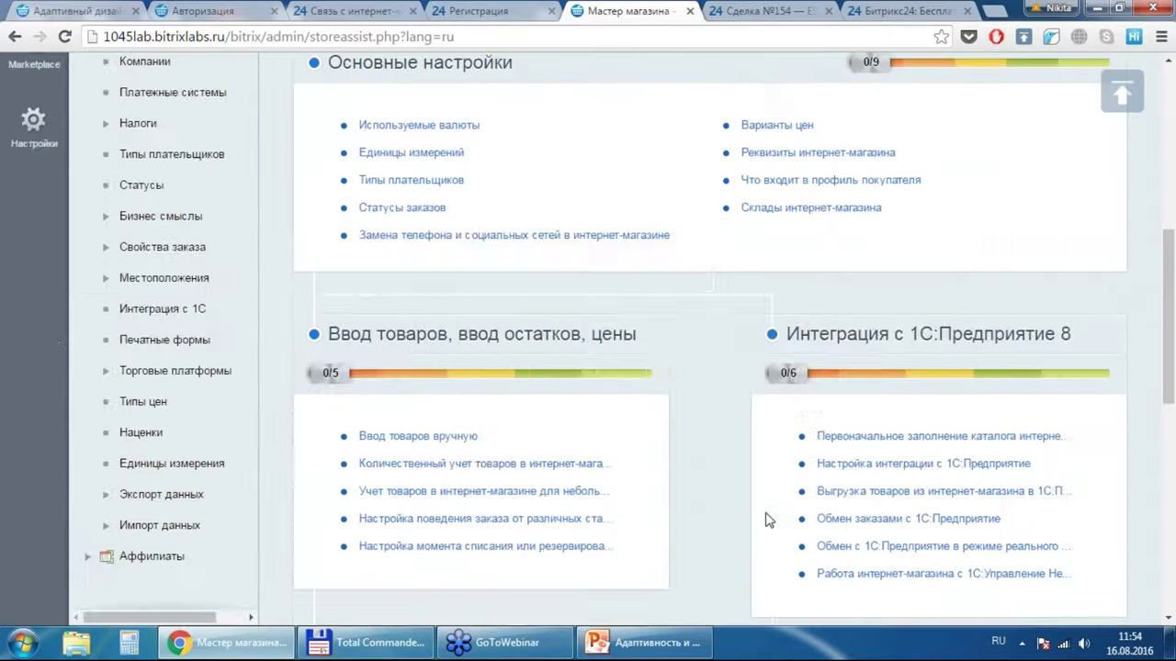
scroll(740, 494, "down", 3)
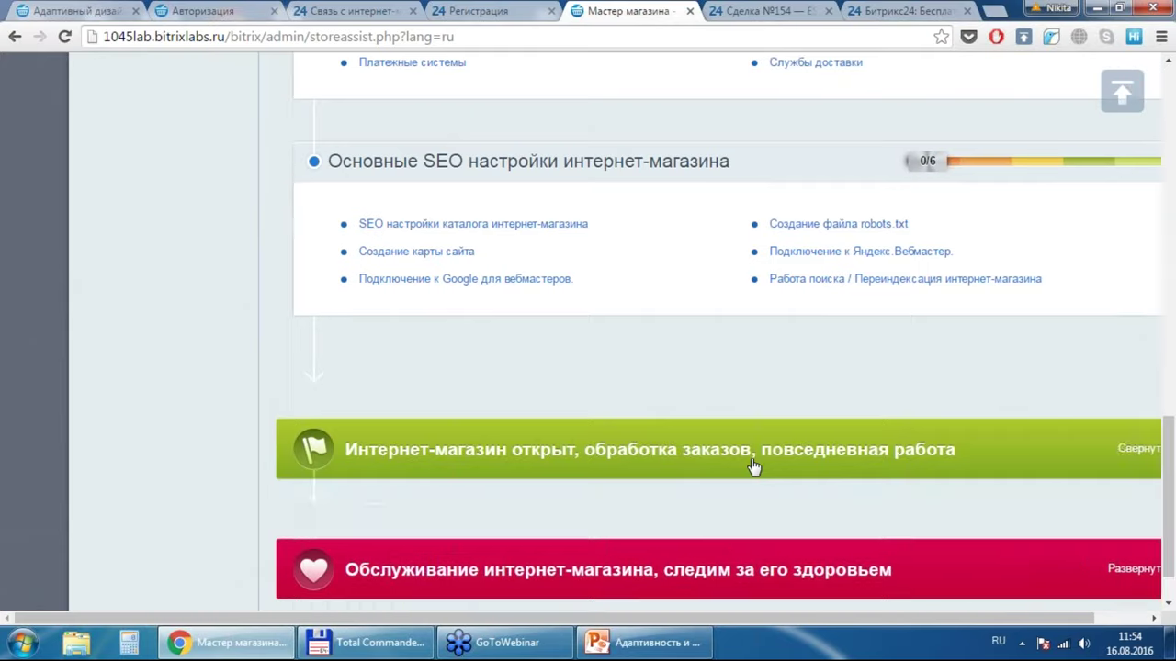
left_click(753, 464)
scroll(753, 464, "down", 5)
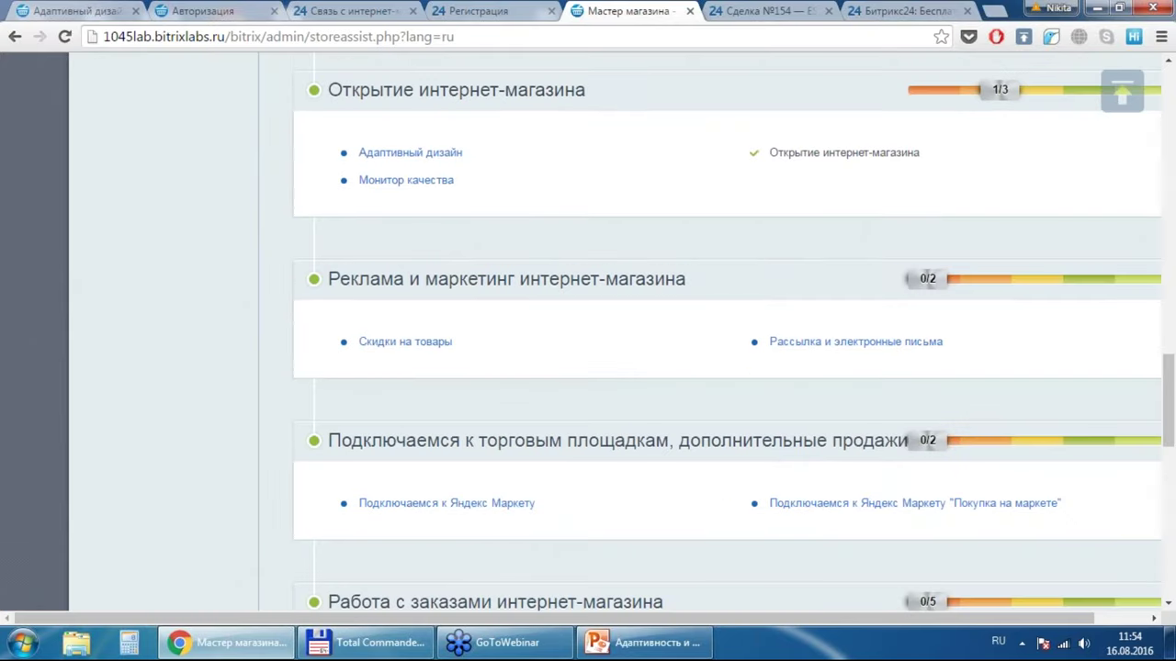
scroll(533, 362, "down", 1)
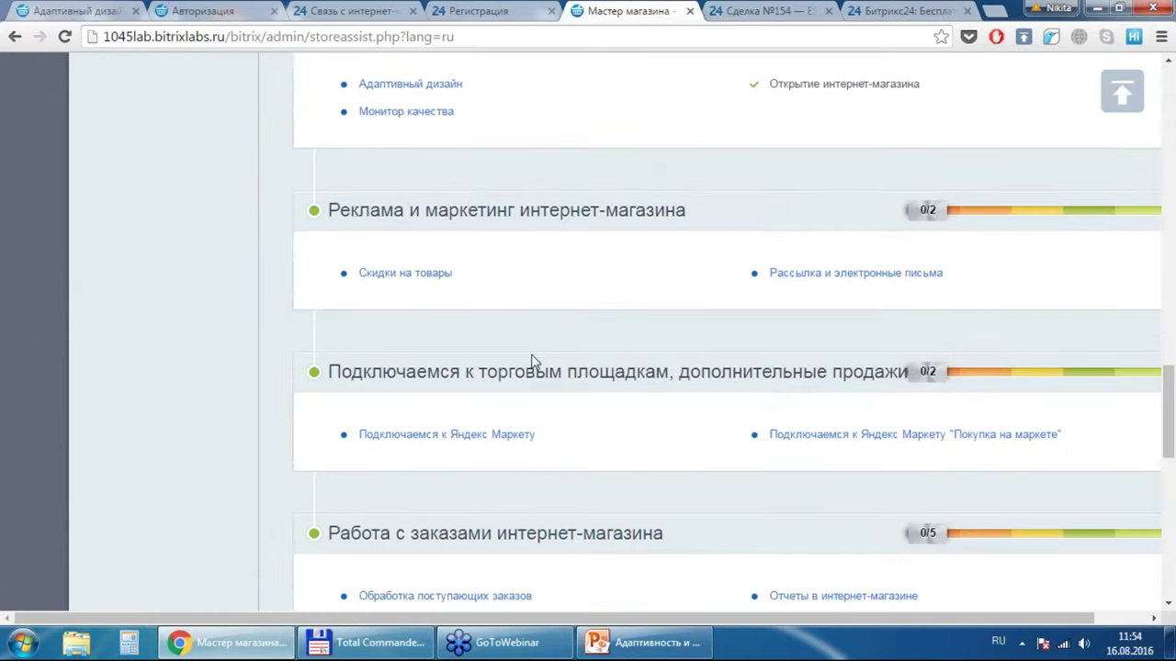
left_click(836, 438)
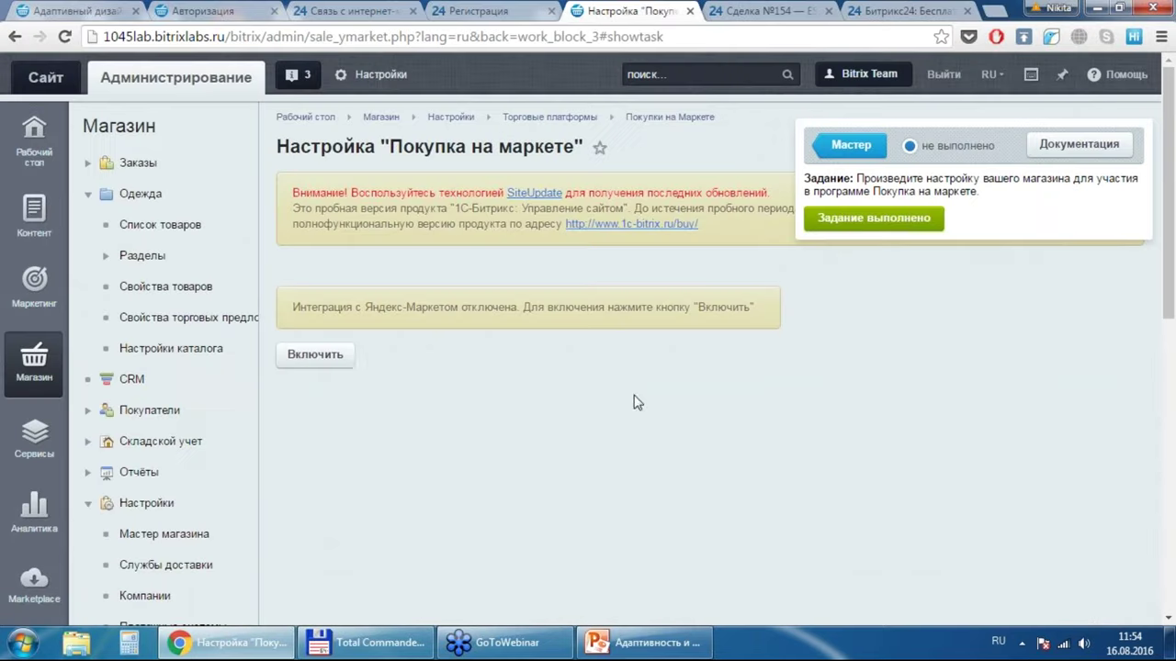
Step: Enable the Yandex Market integration, confirm with OK, and briefly view the Документация popup
left_click(312, 363)
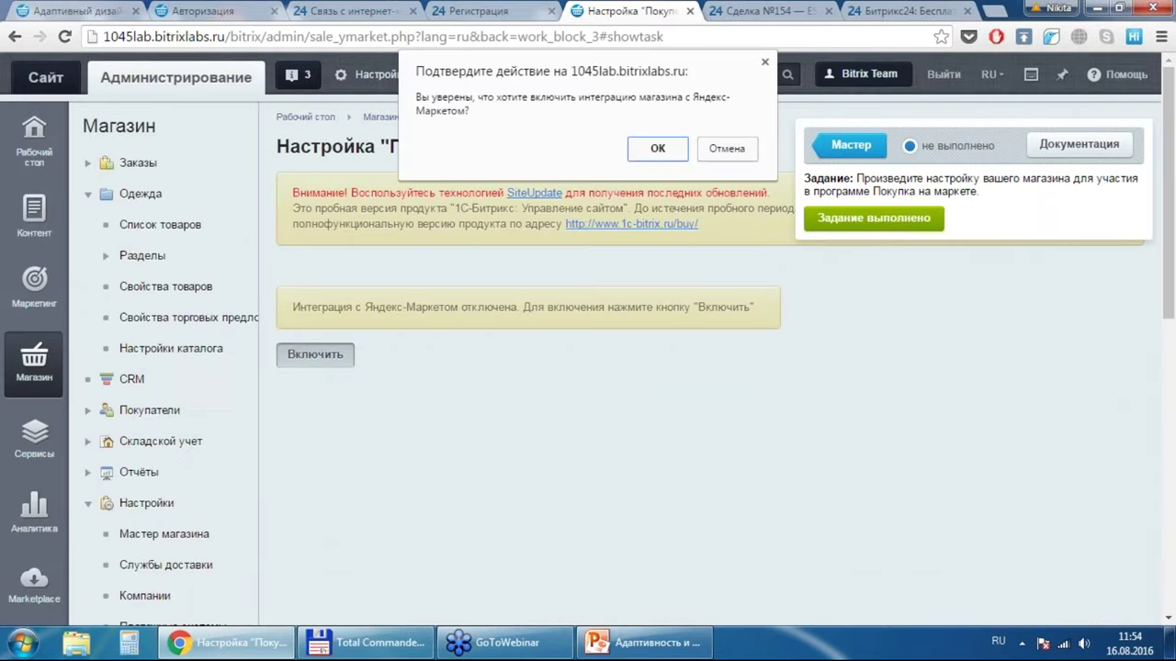
left_click(670, 142)
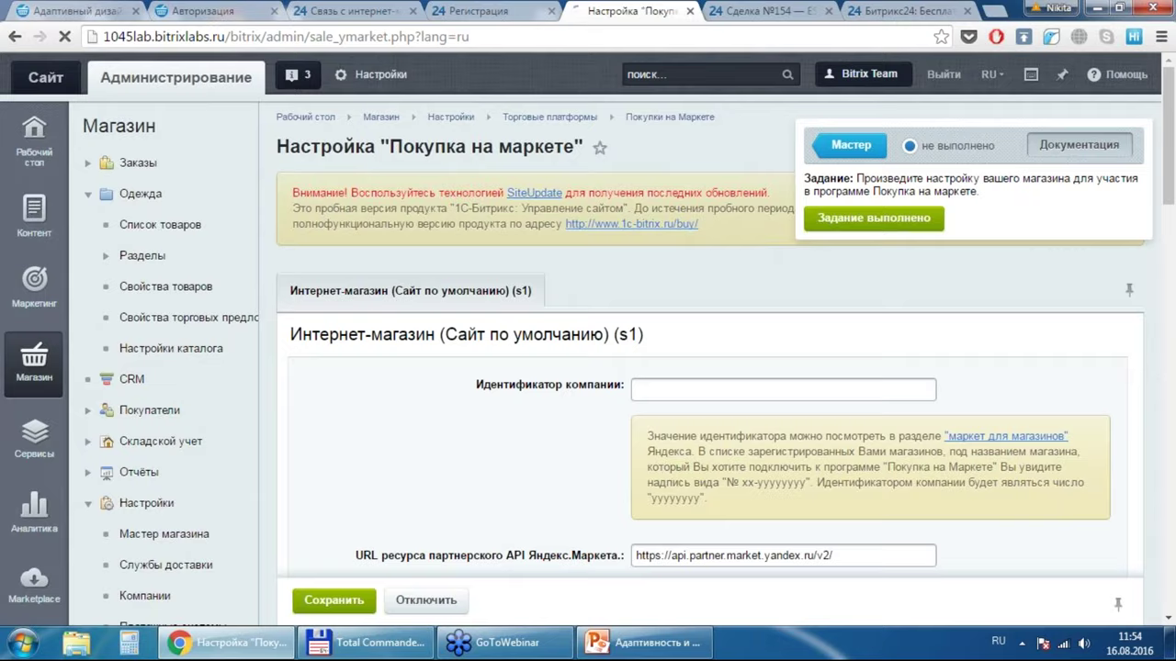
left_click(1078, 144)
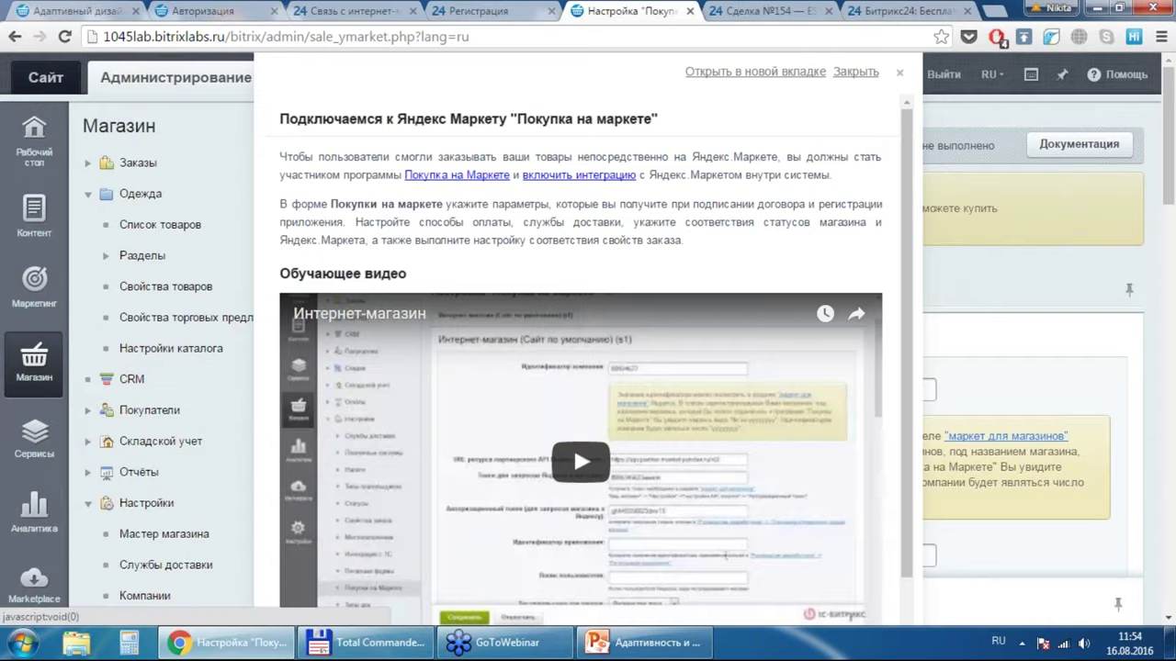
left_click(855, 72)
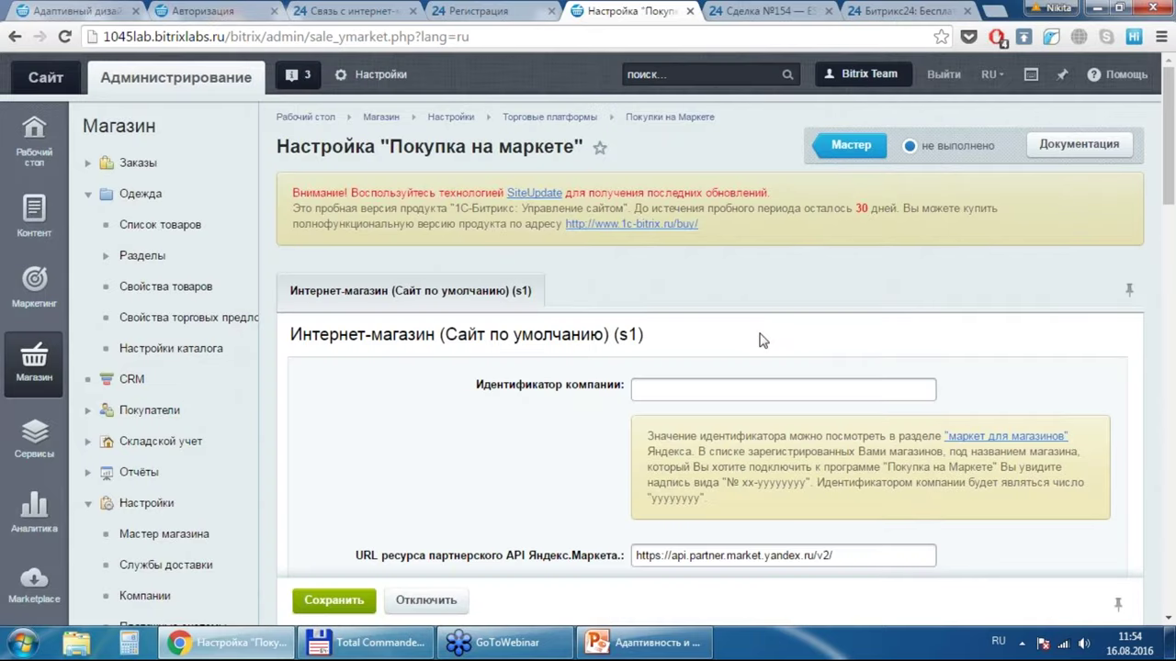
left_click(491, 650)
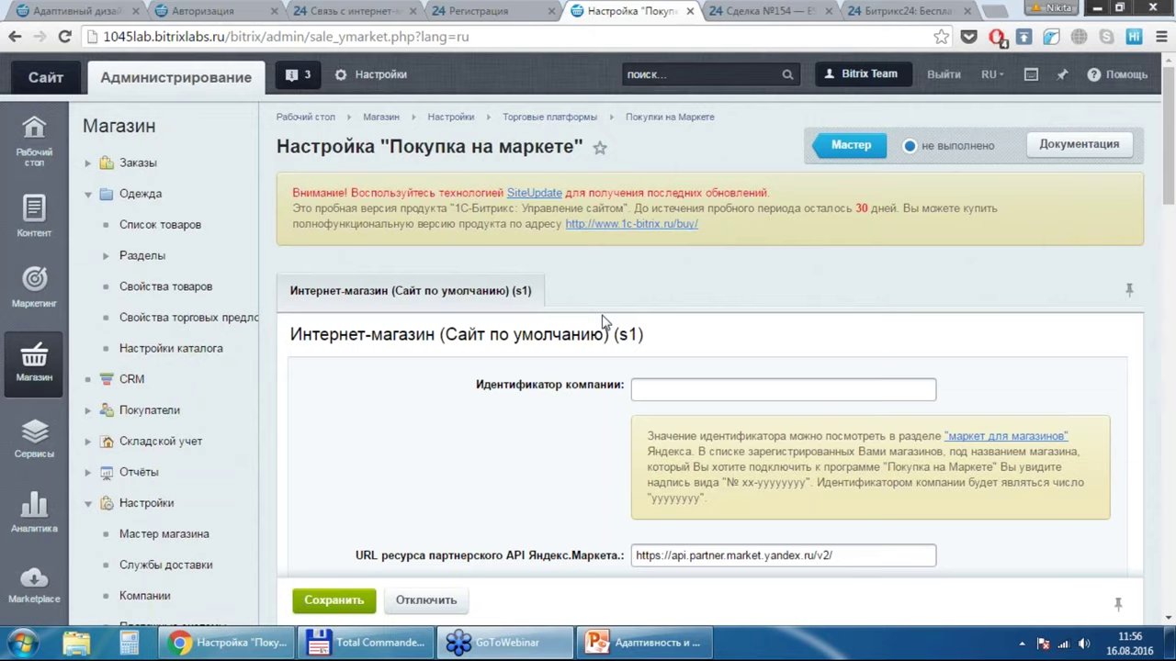
left_click(751, 11)
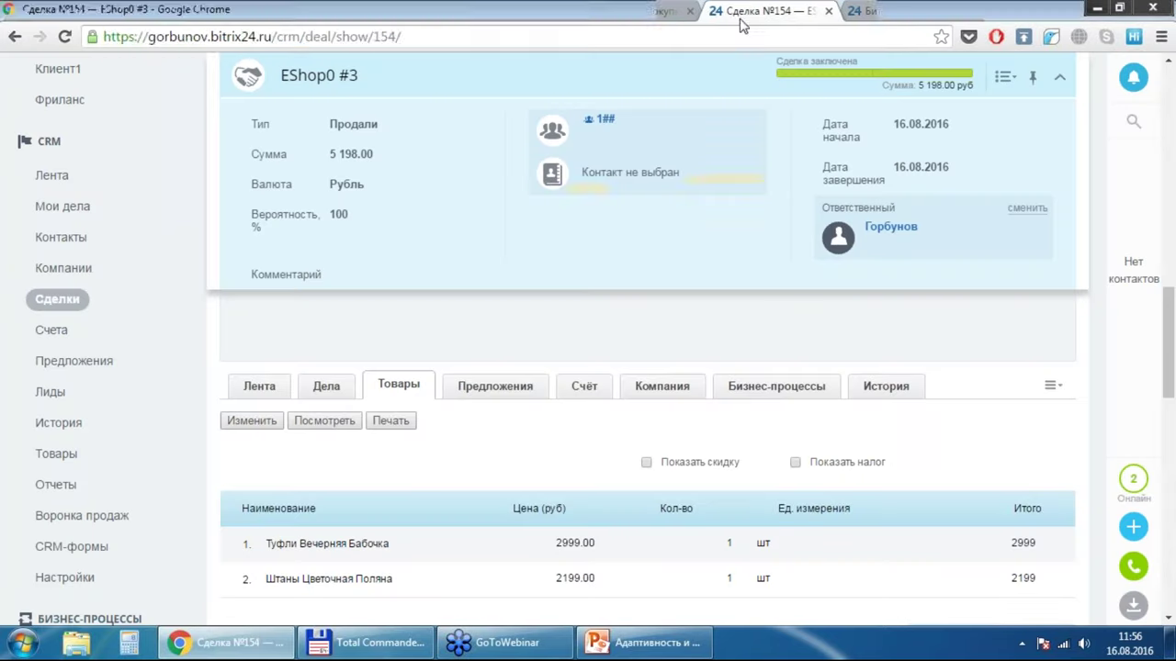
left_click(726, 39)
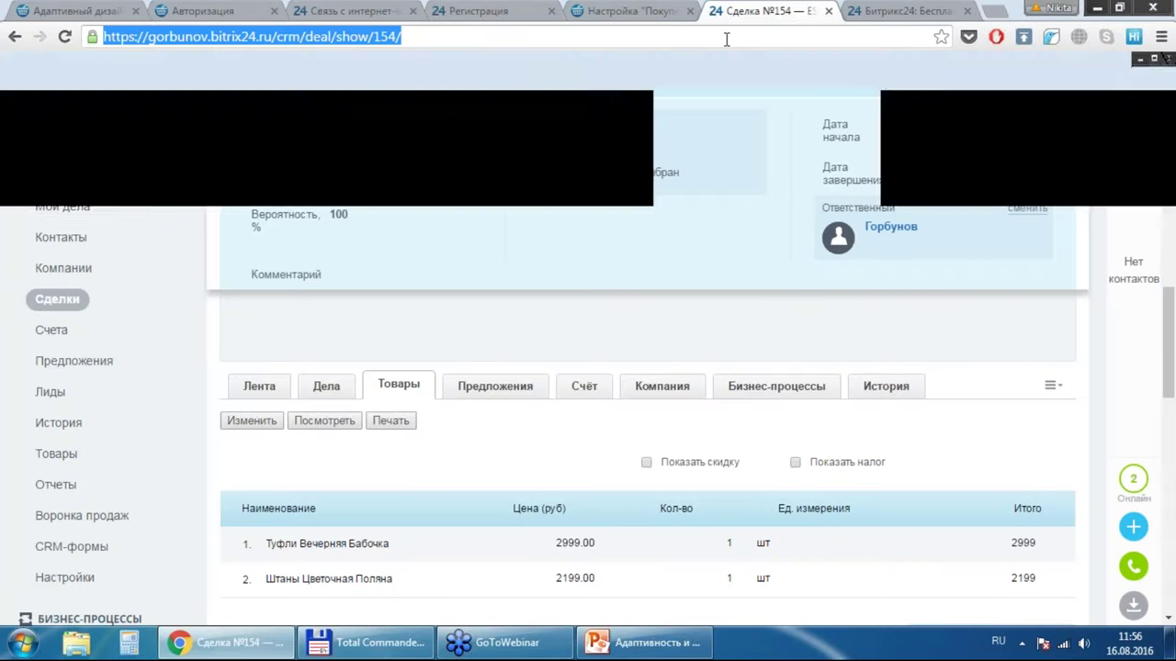
type("1")
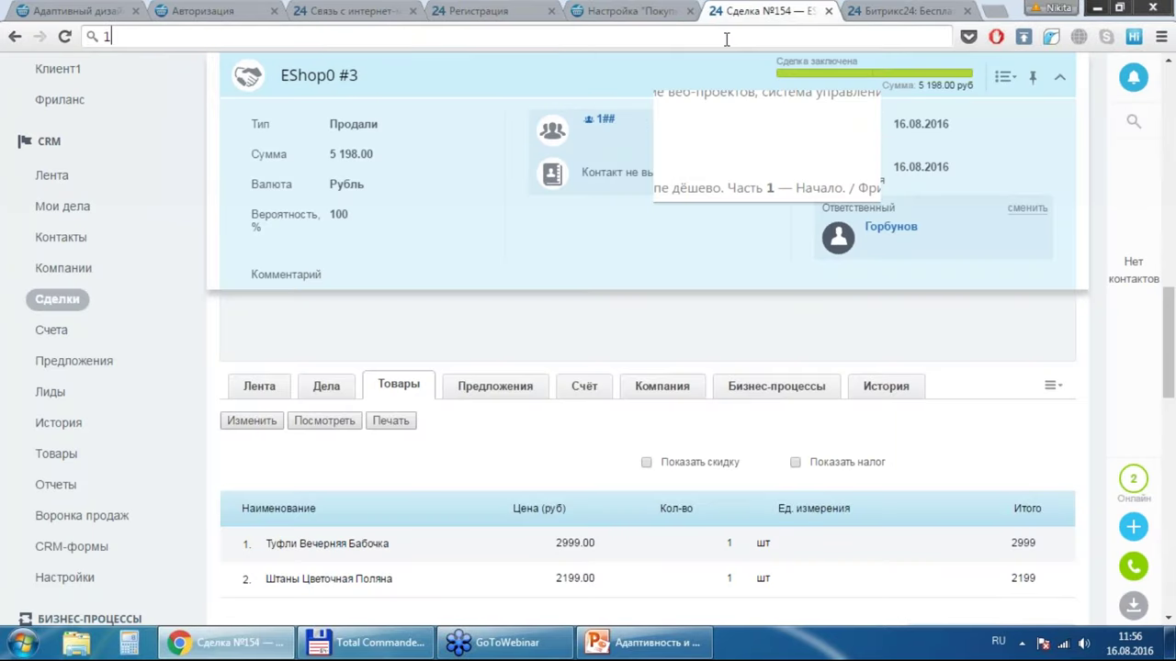
type("c-bitrix.ru")
key("Return")
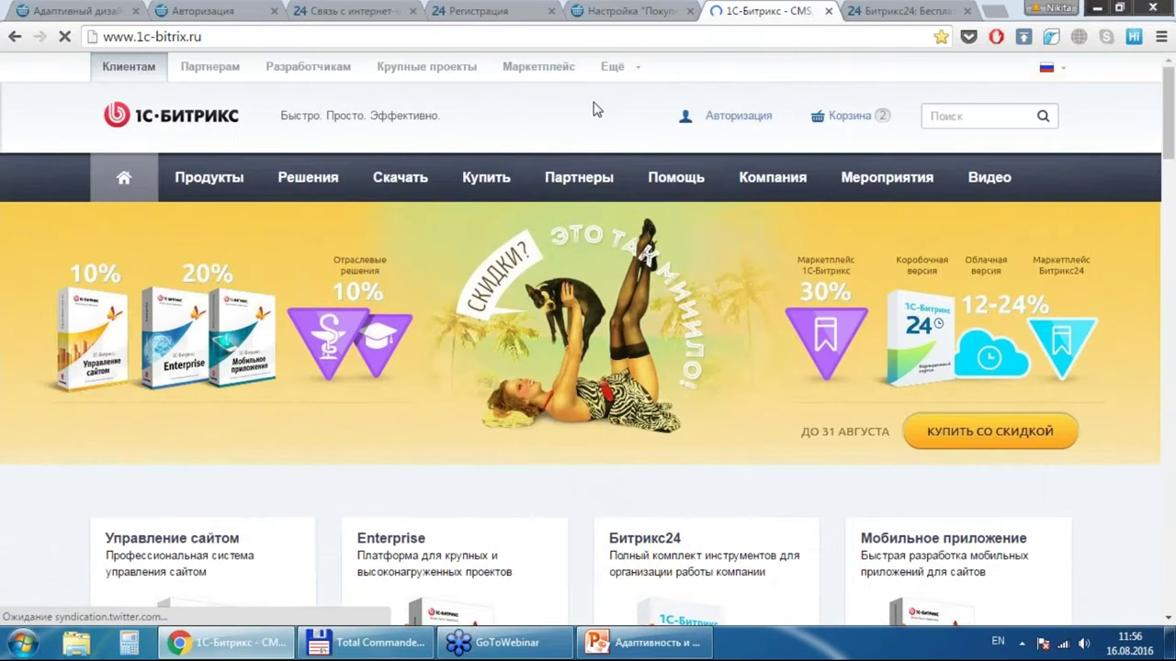
Step: Filter the 1C-Bitrix partners list by location, replacing Москва with Узбекистан
left_click(579, 177)
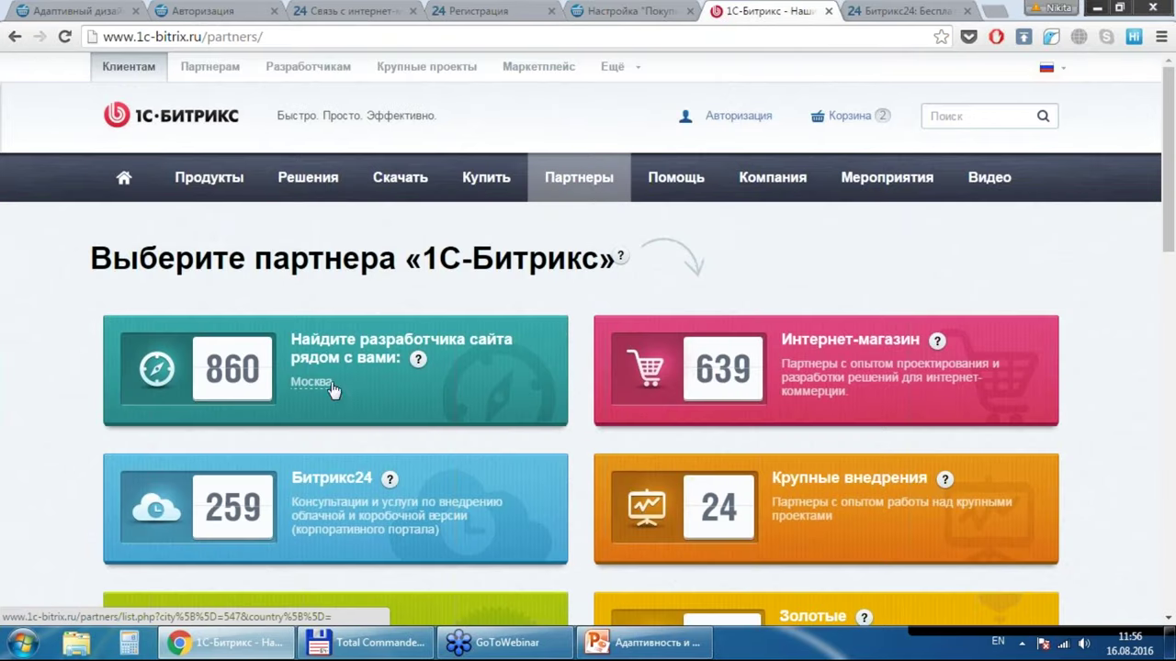
left_click(311, 382)
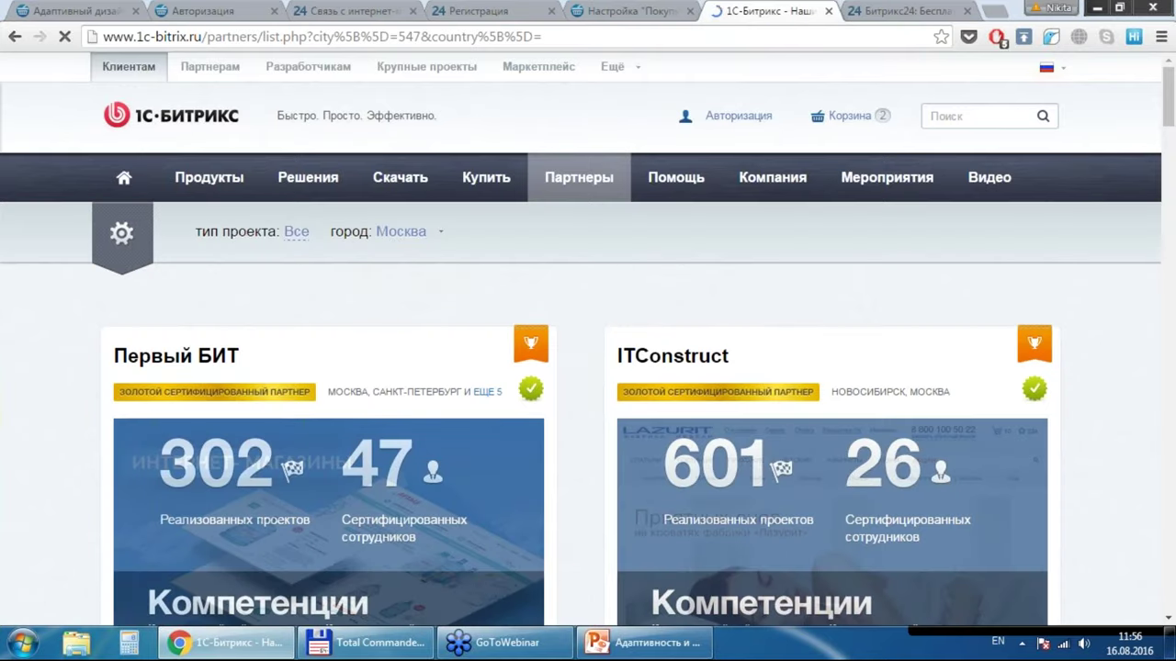
left_click(404, 232)
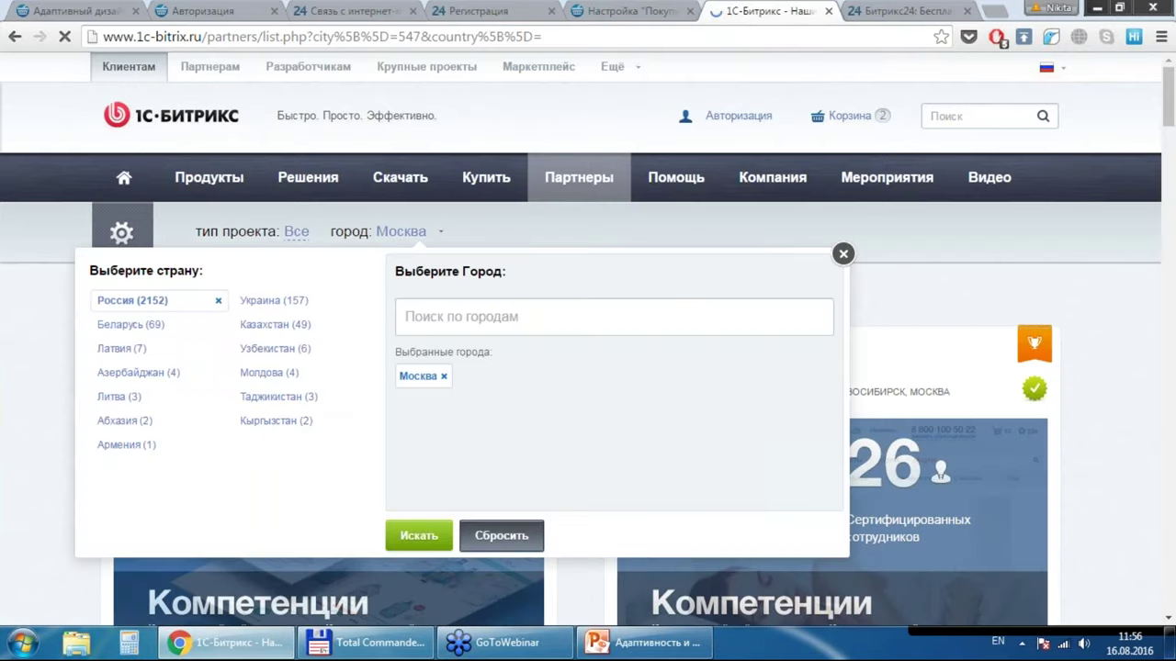
left_click(278, 350)
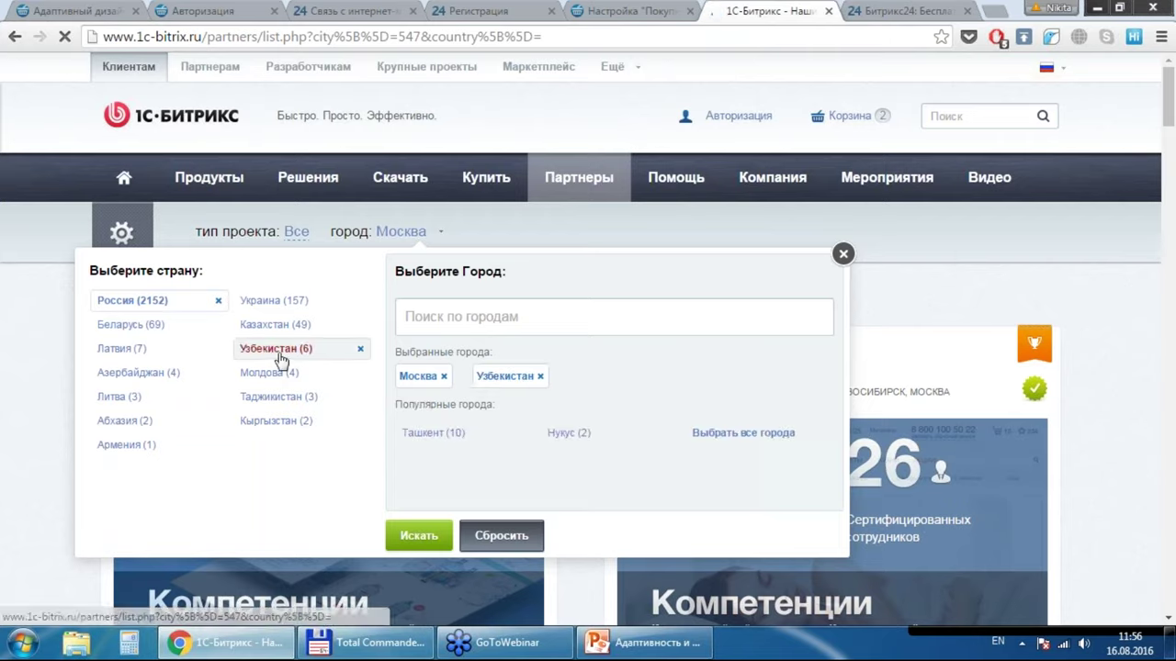
left_click(444, 377)
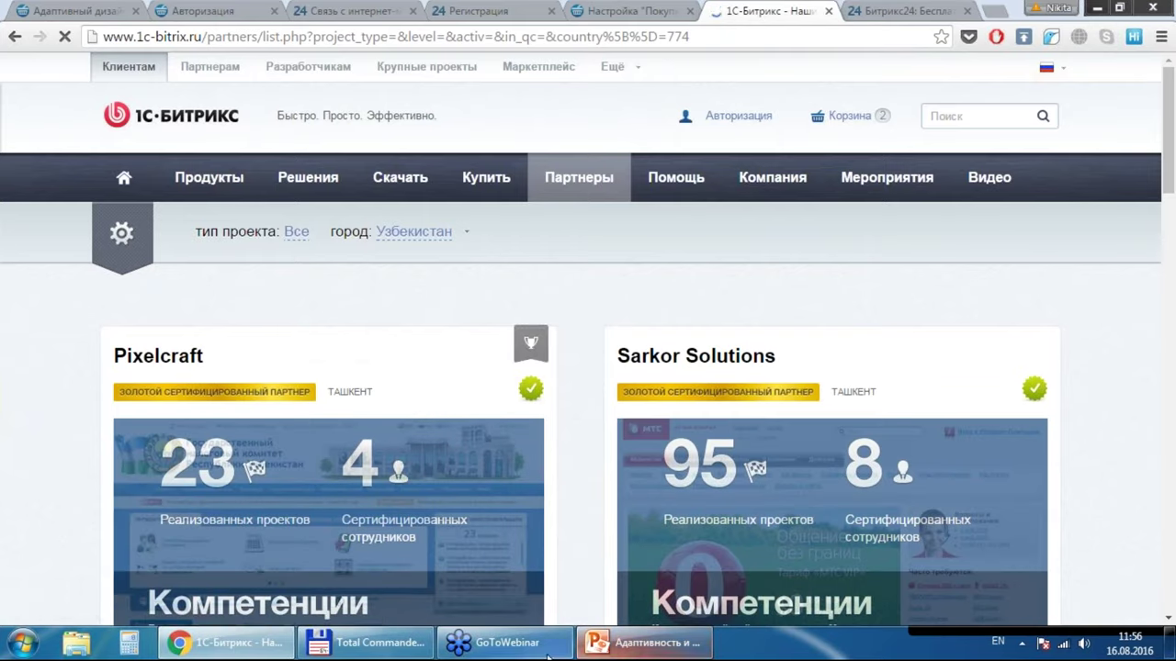
key("alt+shift")
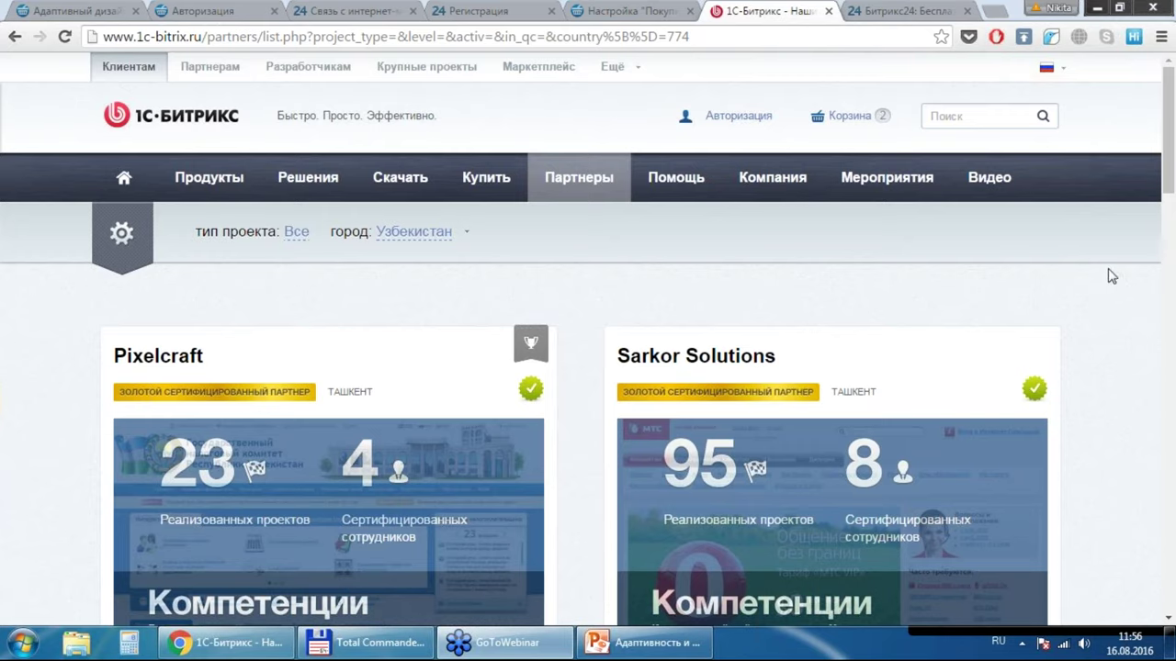